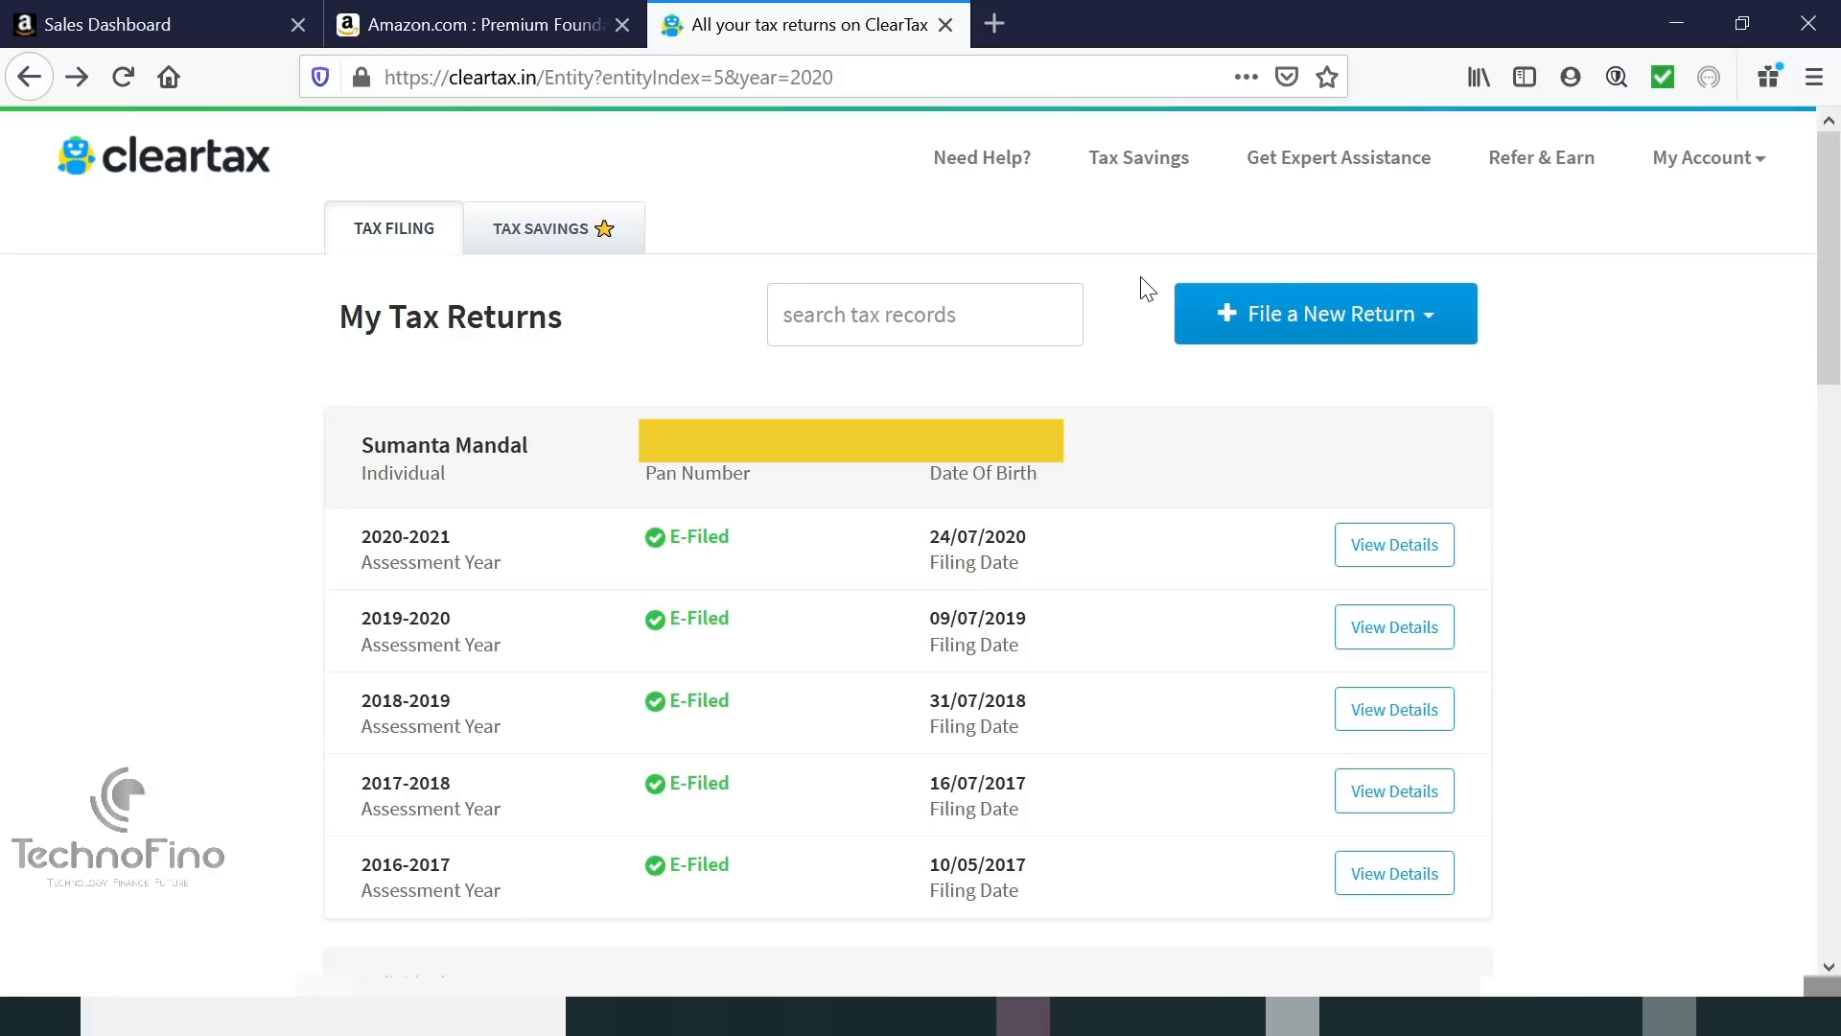
Start a new individual return and choose to file without a Form-16.
left_click(1402, 341)
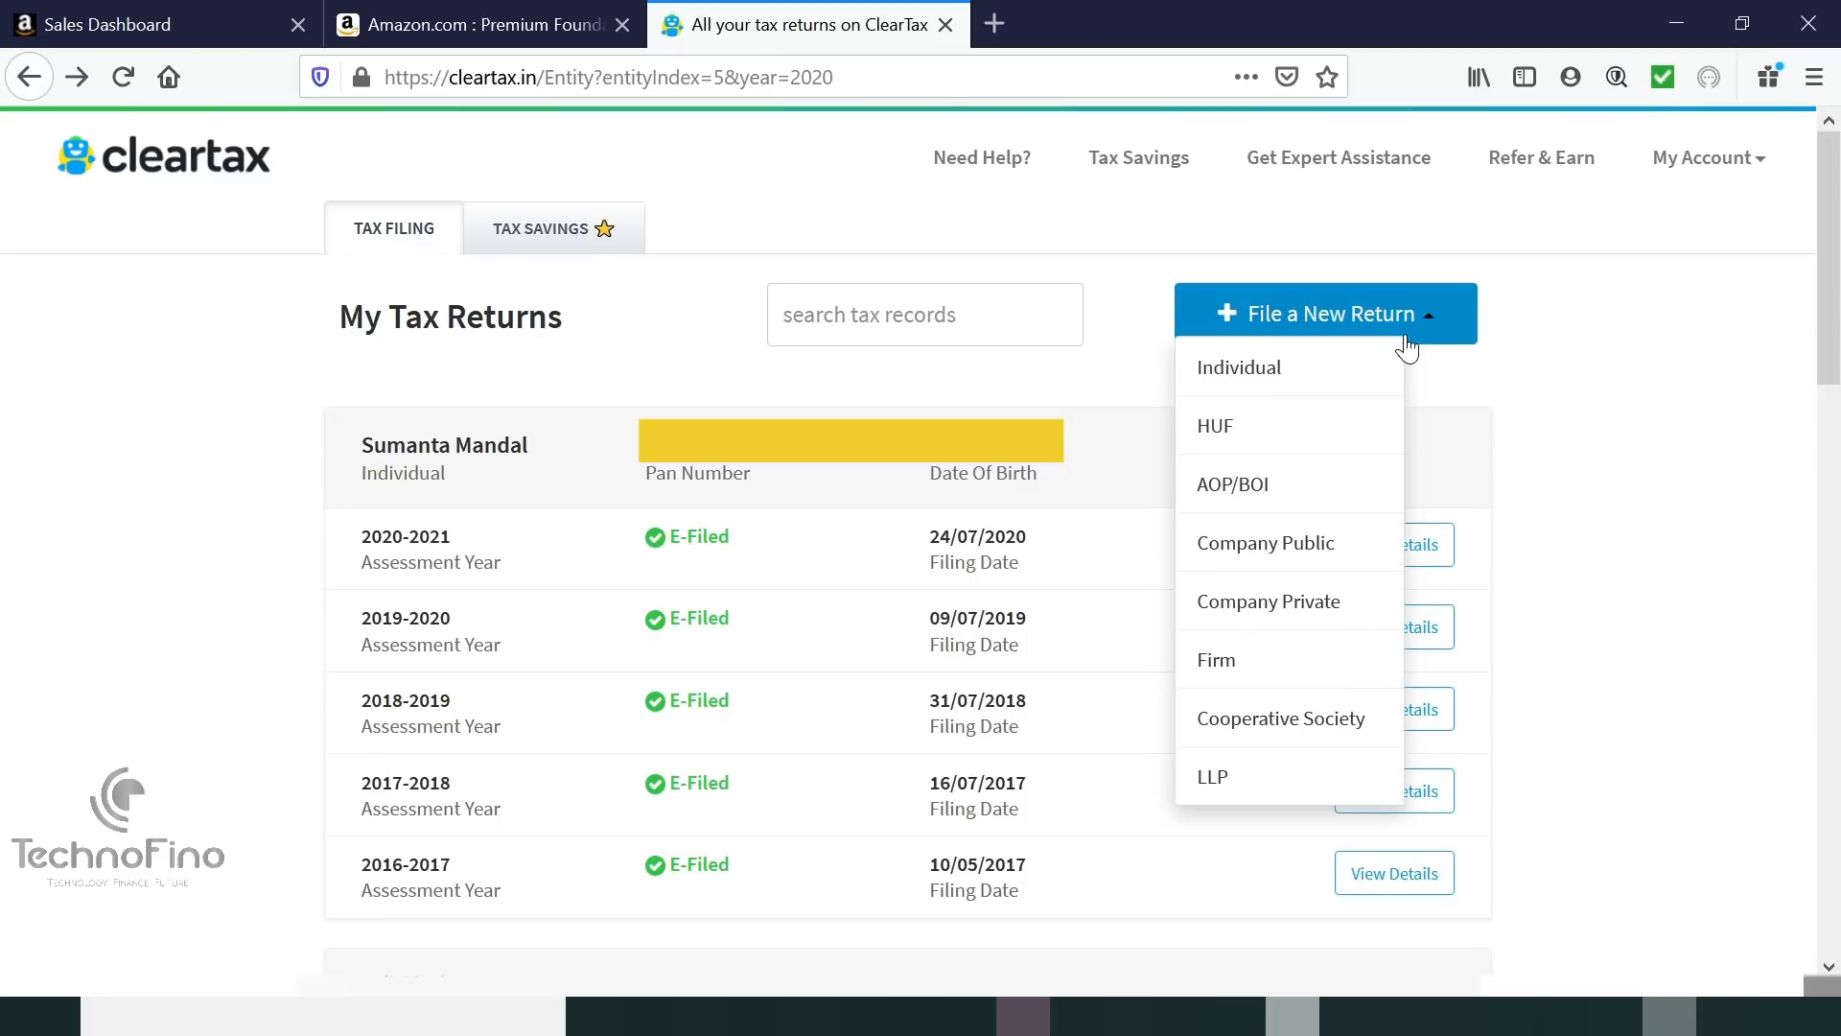
left_click(1289, 379)
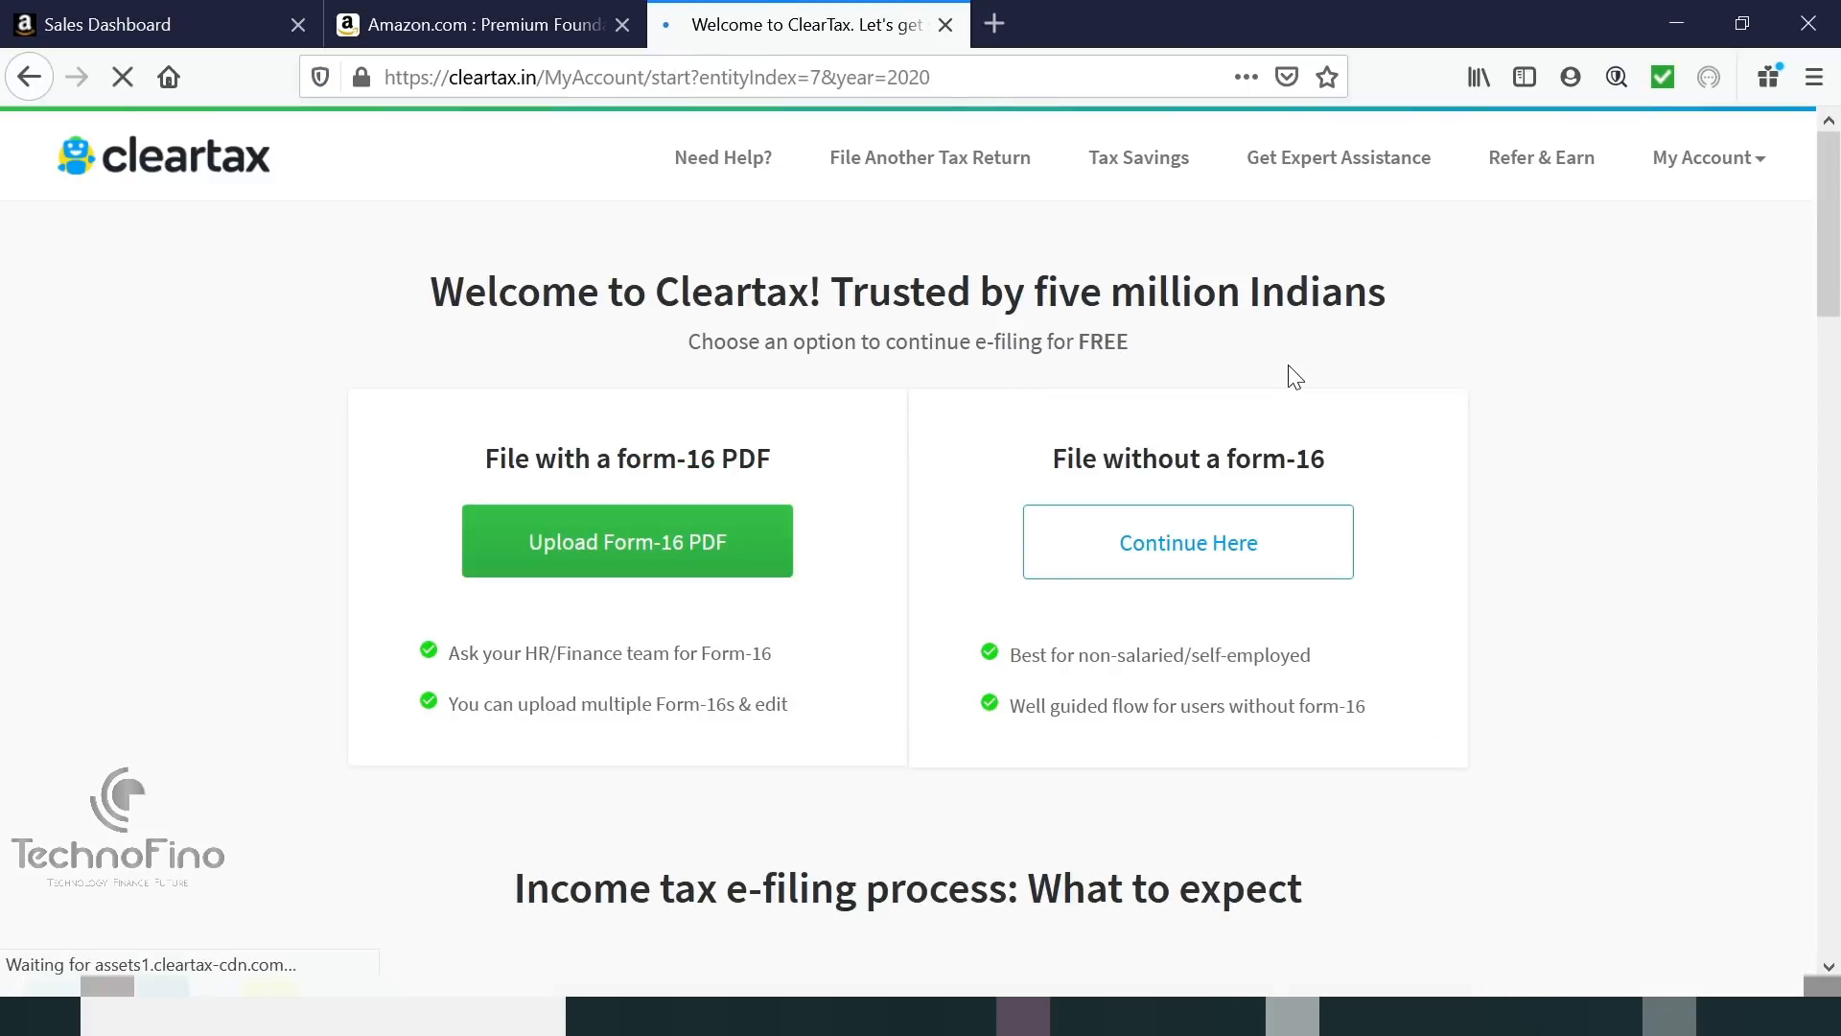
left_click(1161, 559)
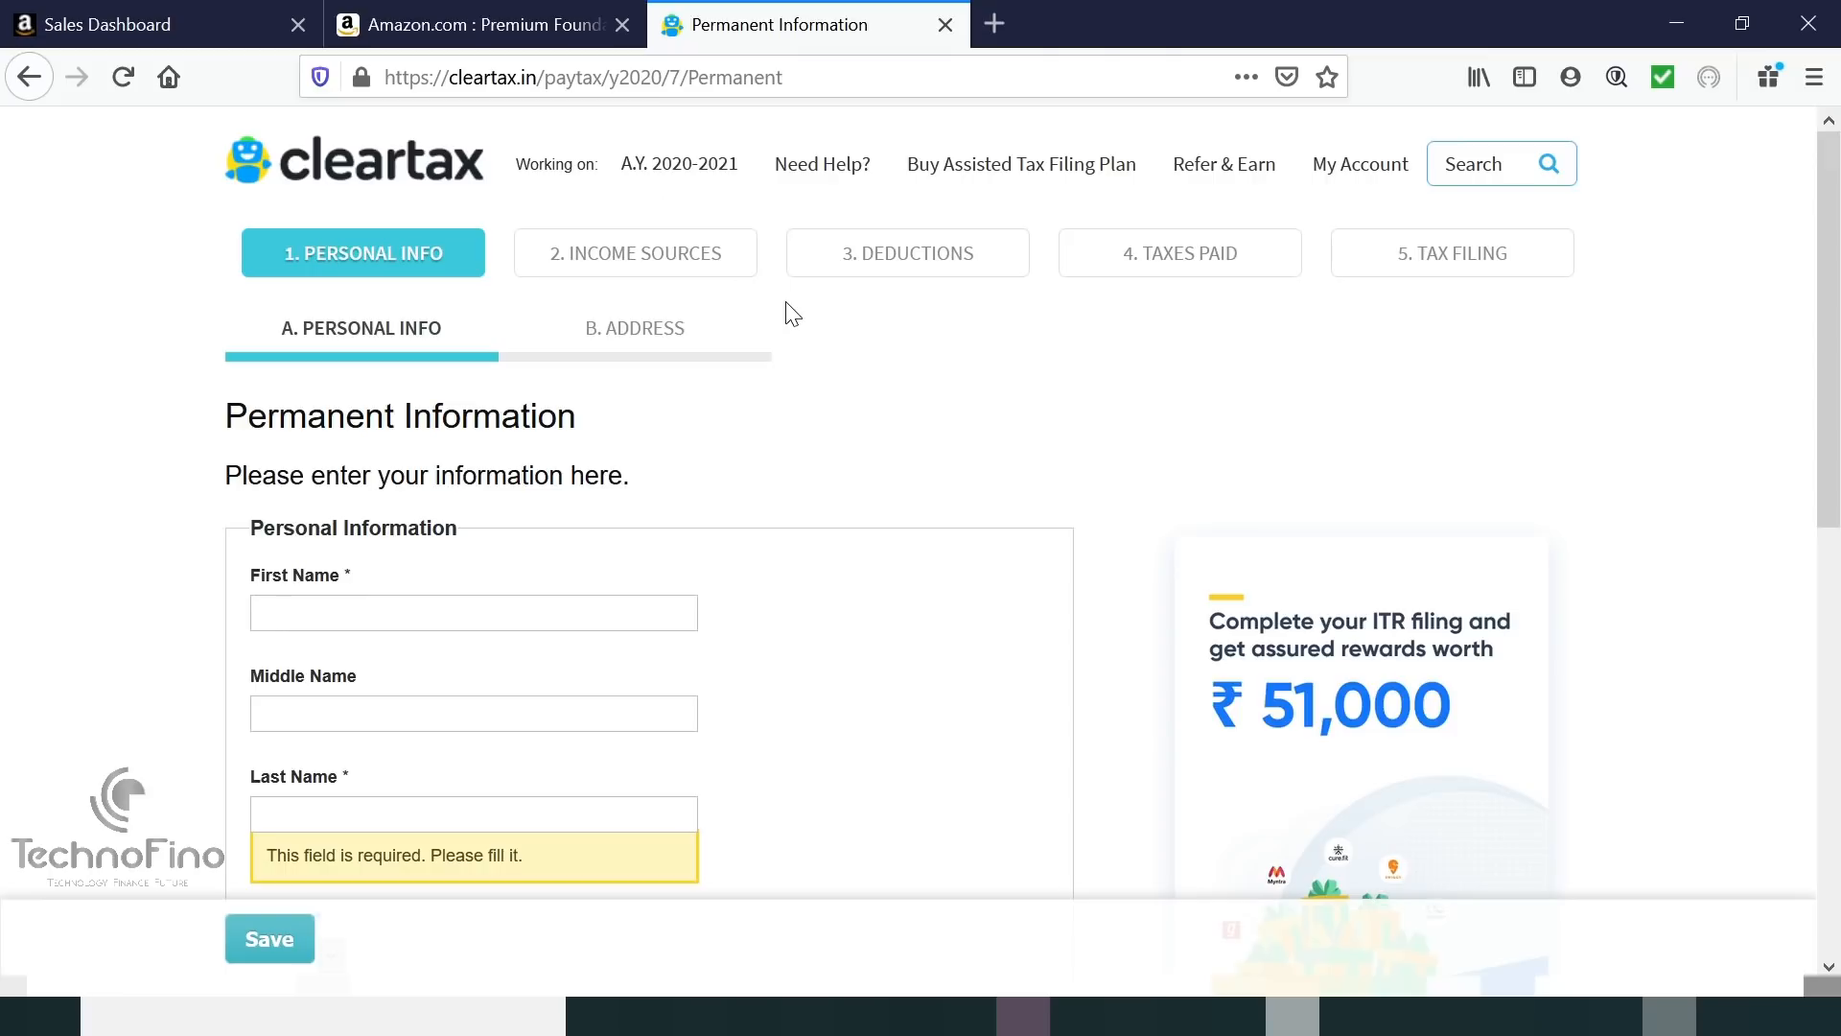
Enter the taxpayer's first and last name and keep the gender as Male.
scroll(588, 572, "down", 2)
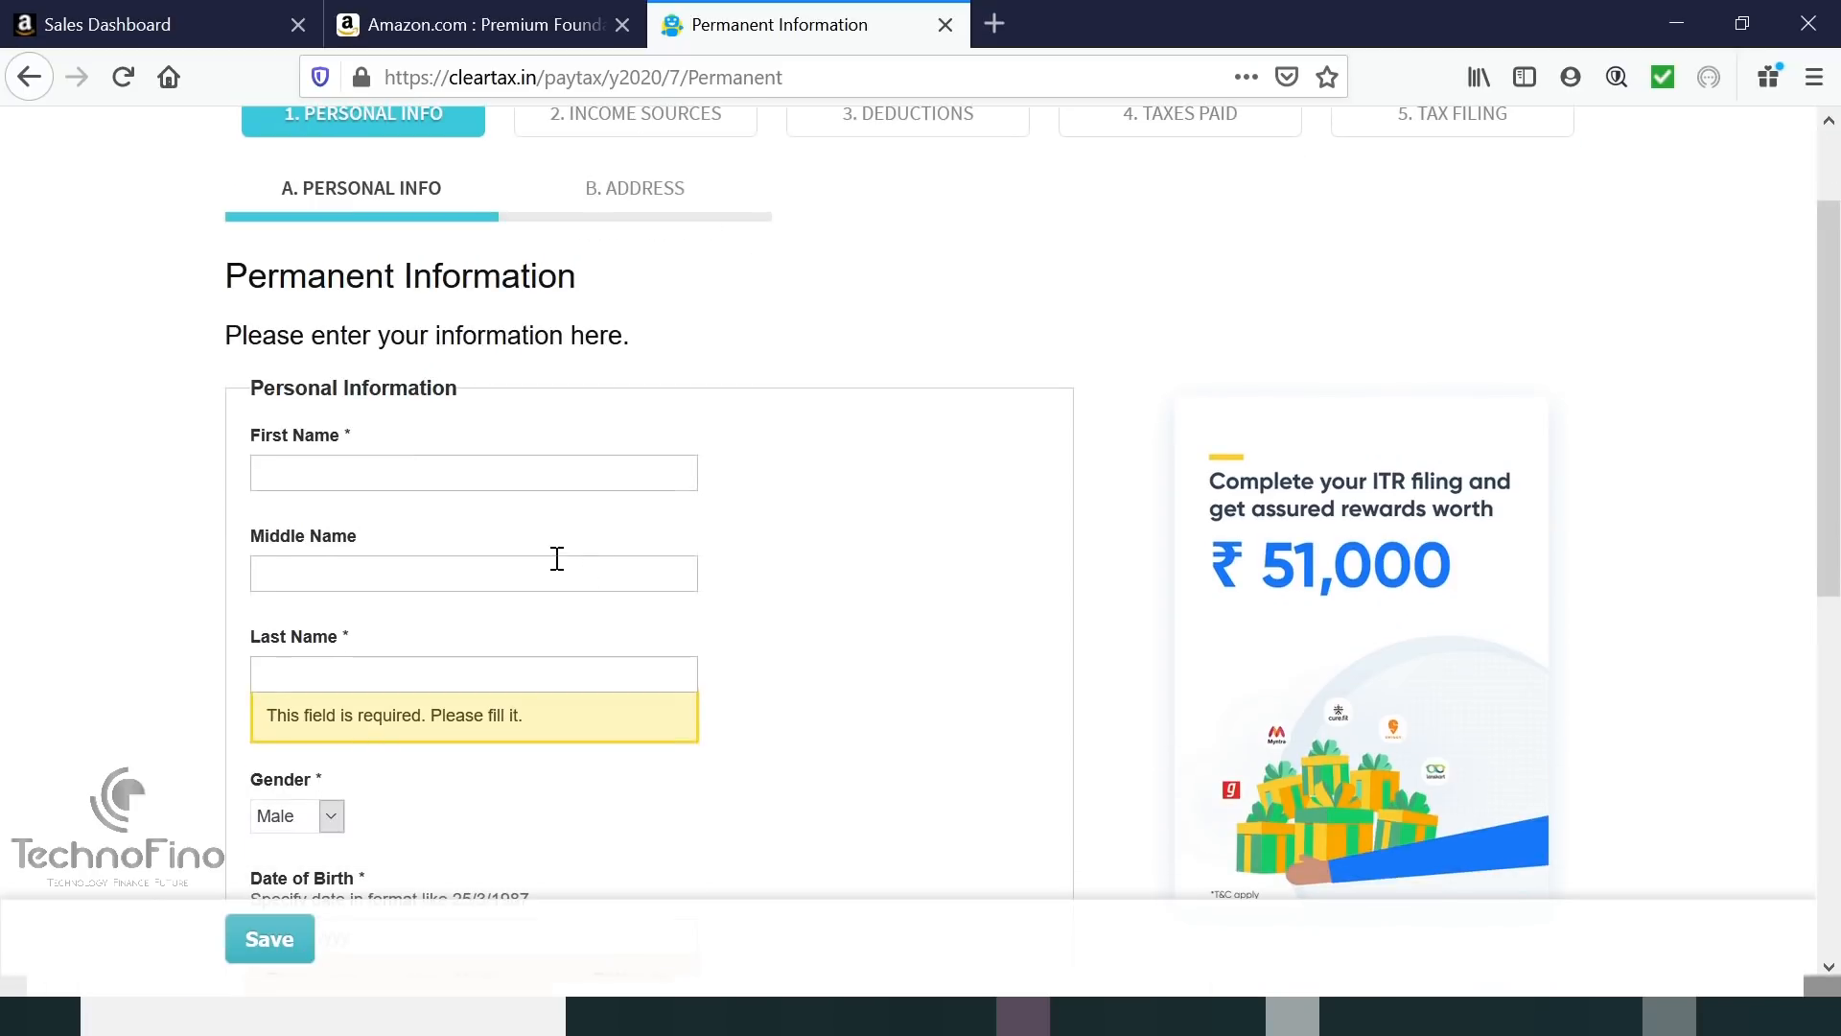
left_click(419, 484)
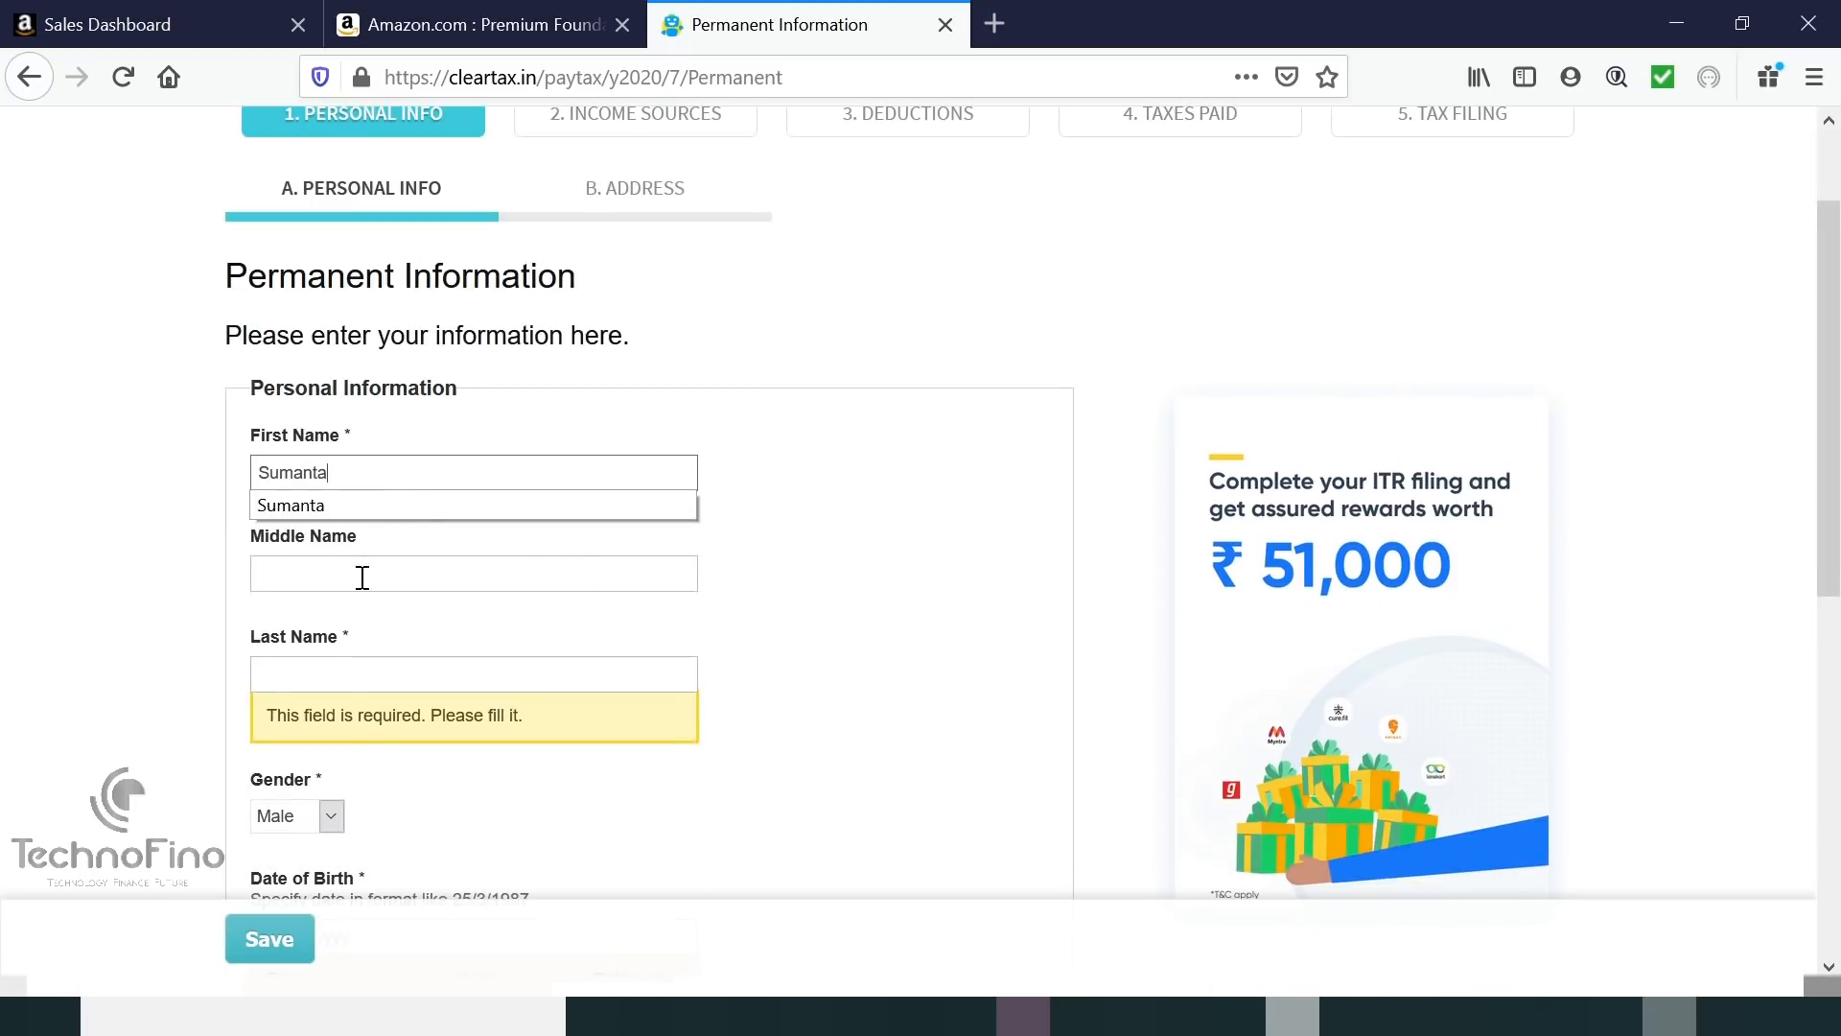
left_click(327, 674)
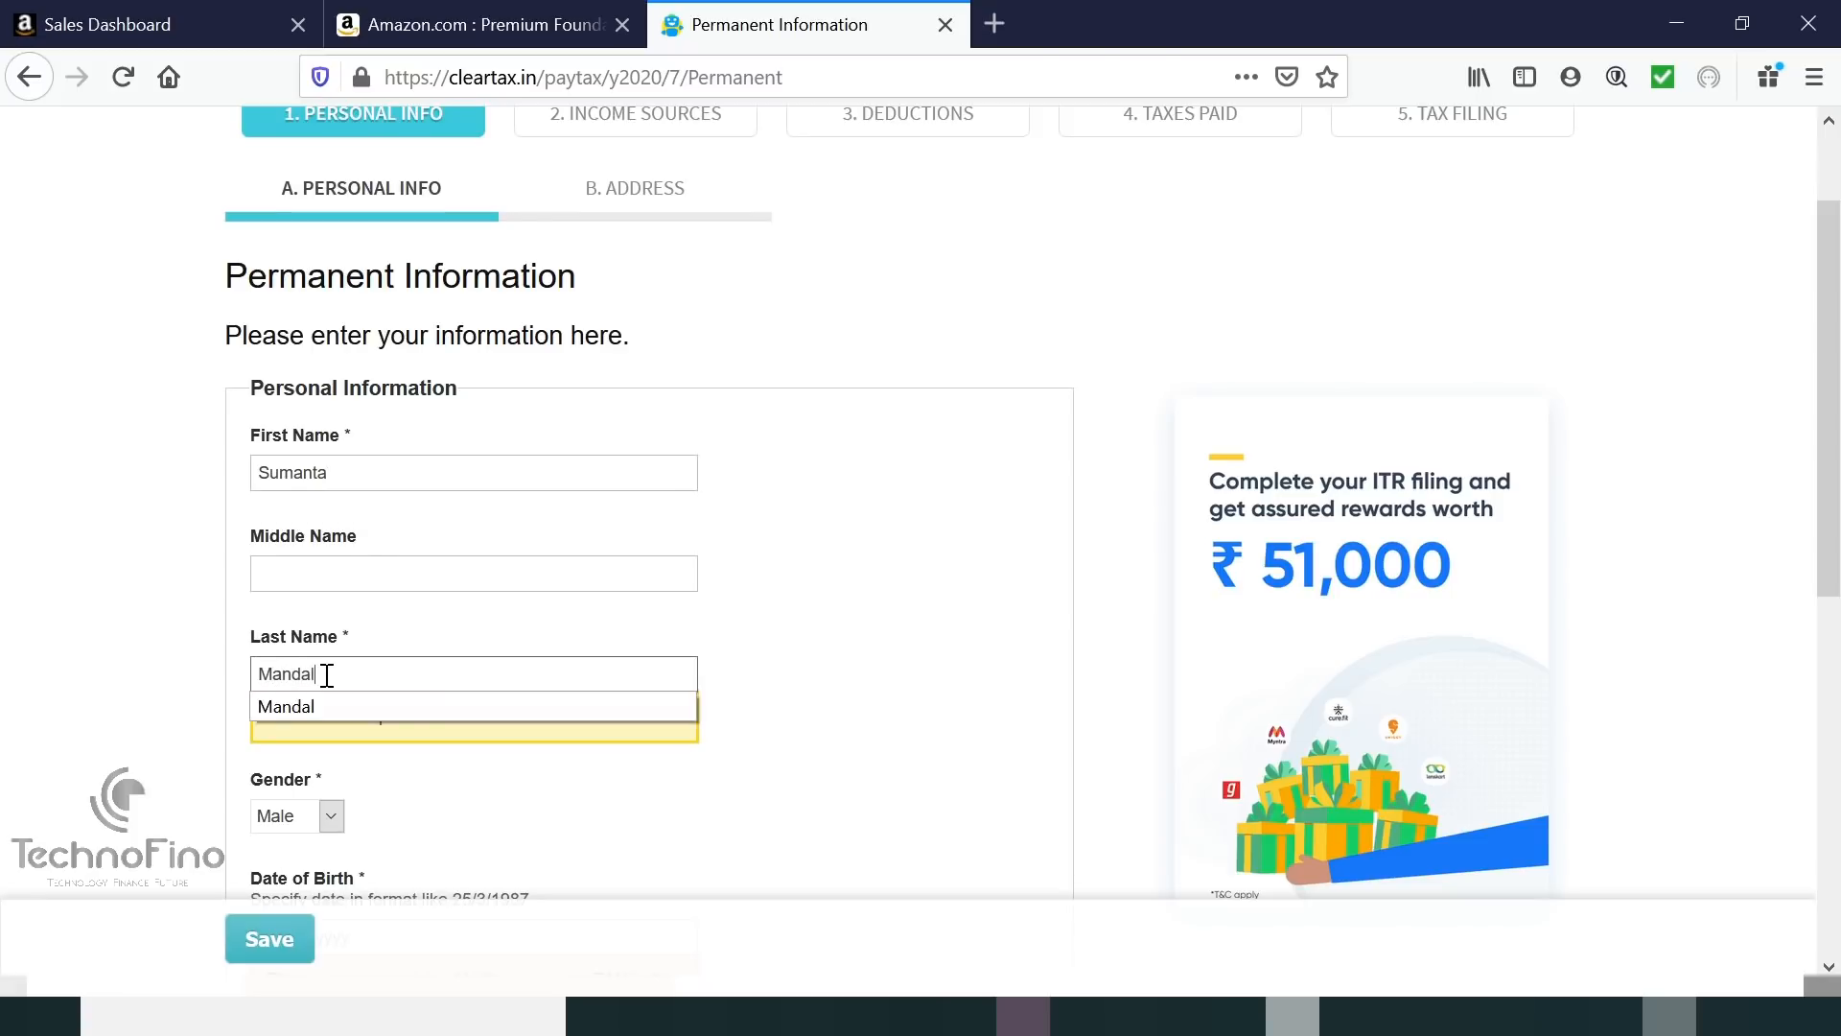
scroll(327, 674, "down", 4)
left_click(301, 407)
left_click(301, 407)
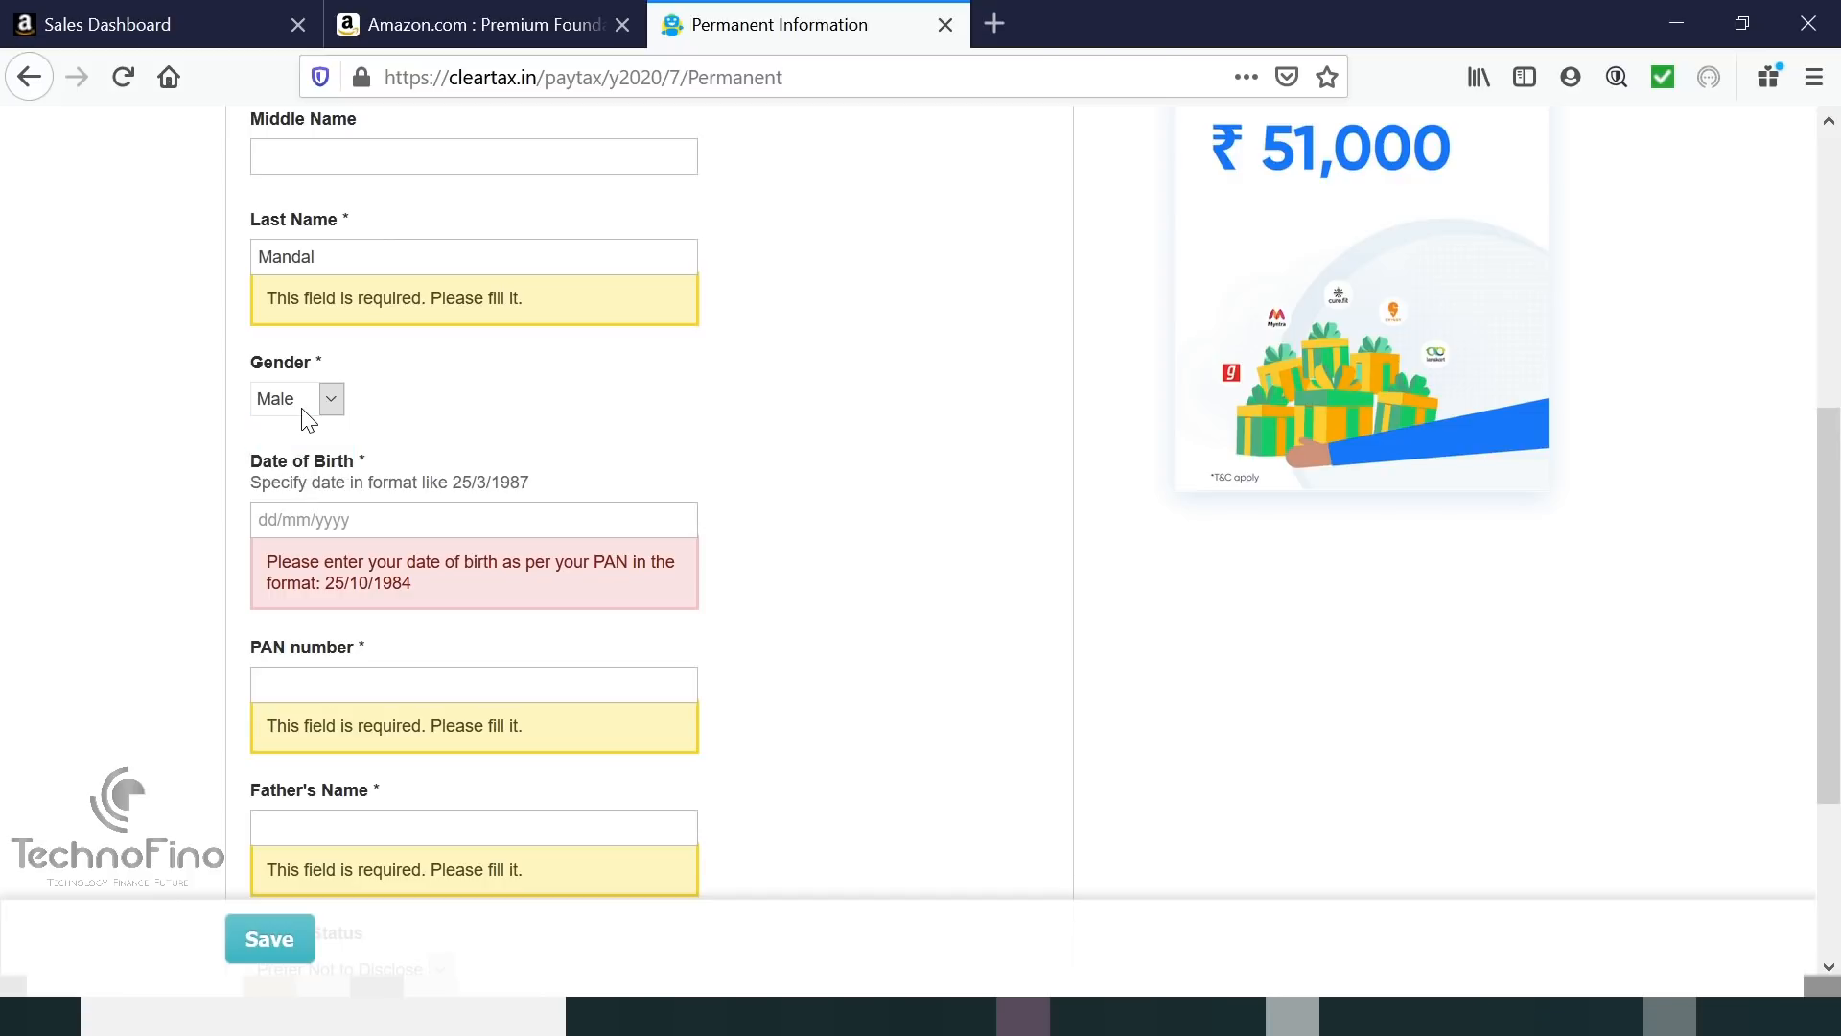
Fill in the saved date of birth, the PAN and the father's name, then save.
left_click(373, 527)
type("0101")
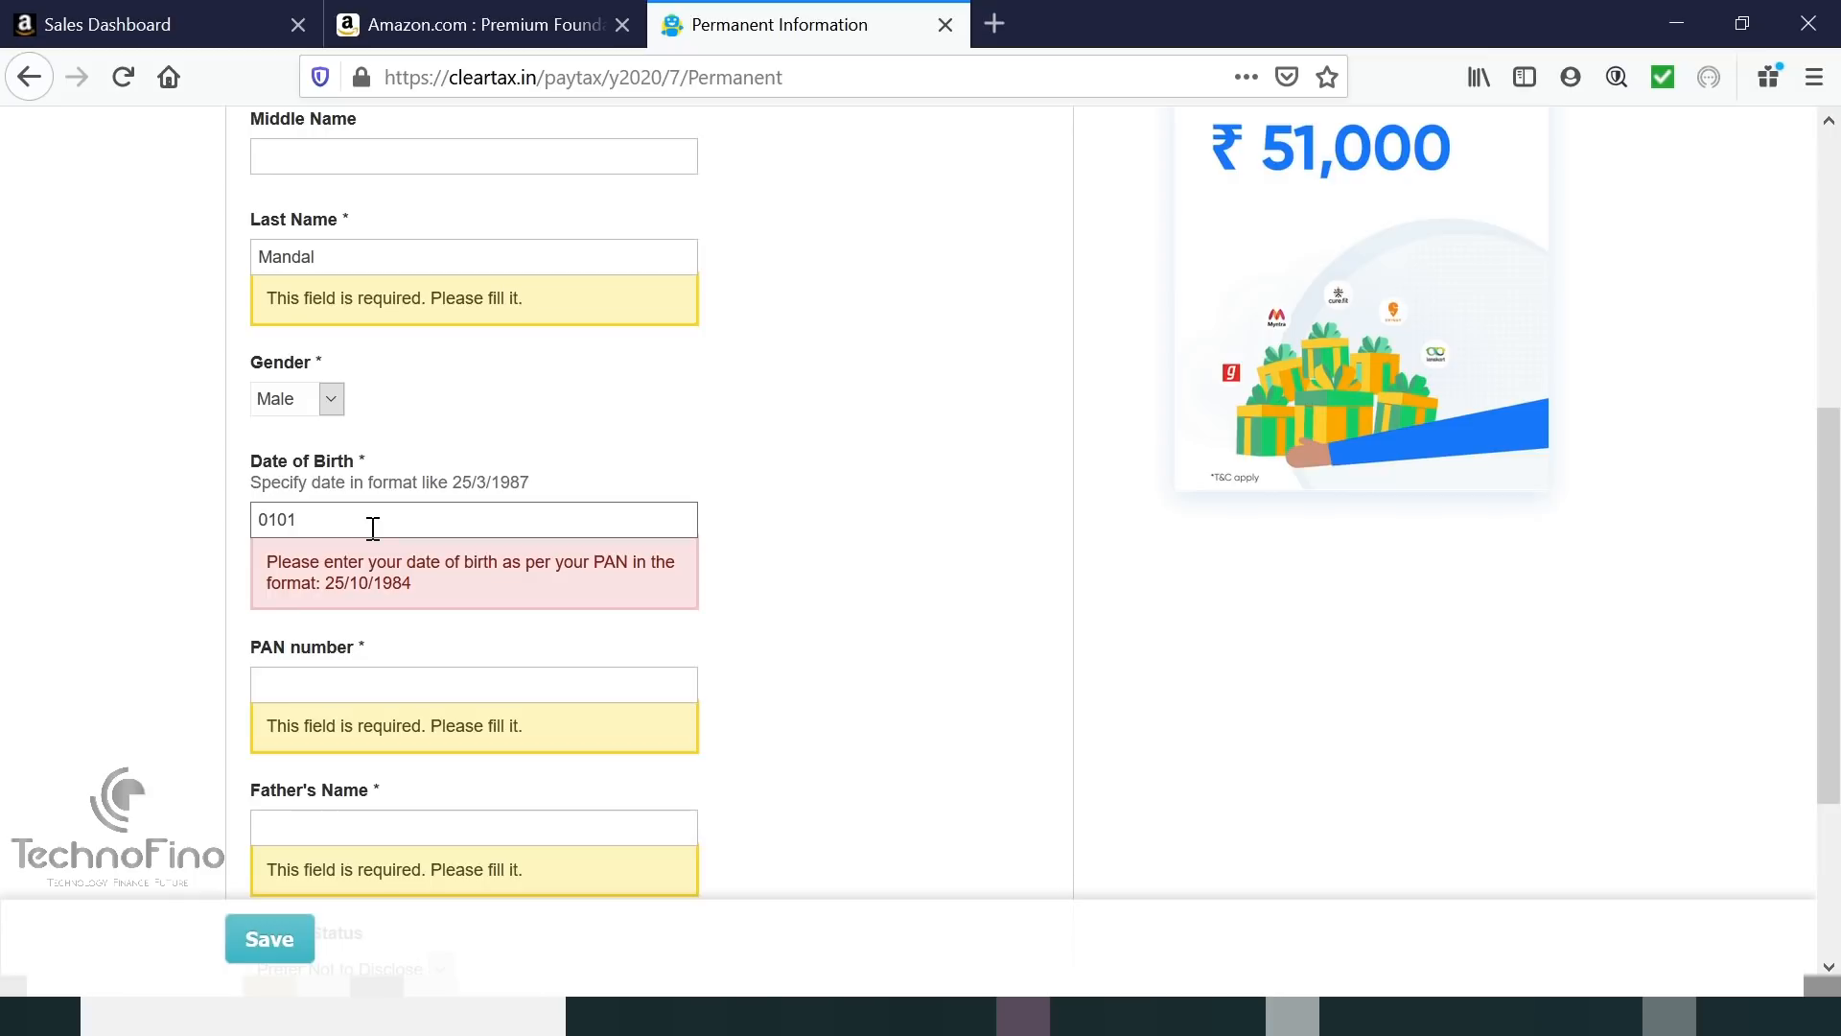
key("BackSpace")
key("BackSpace")
key("BackSpace")
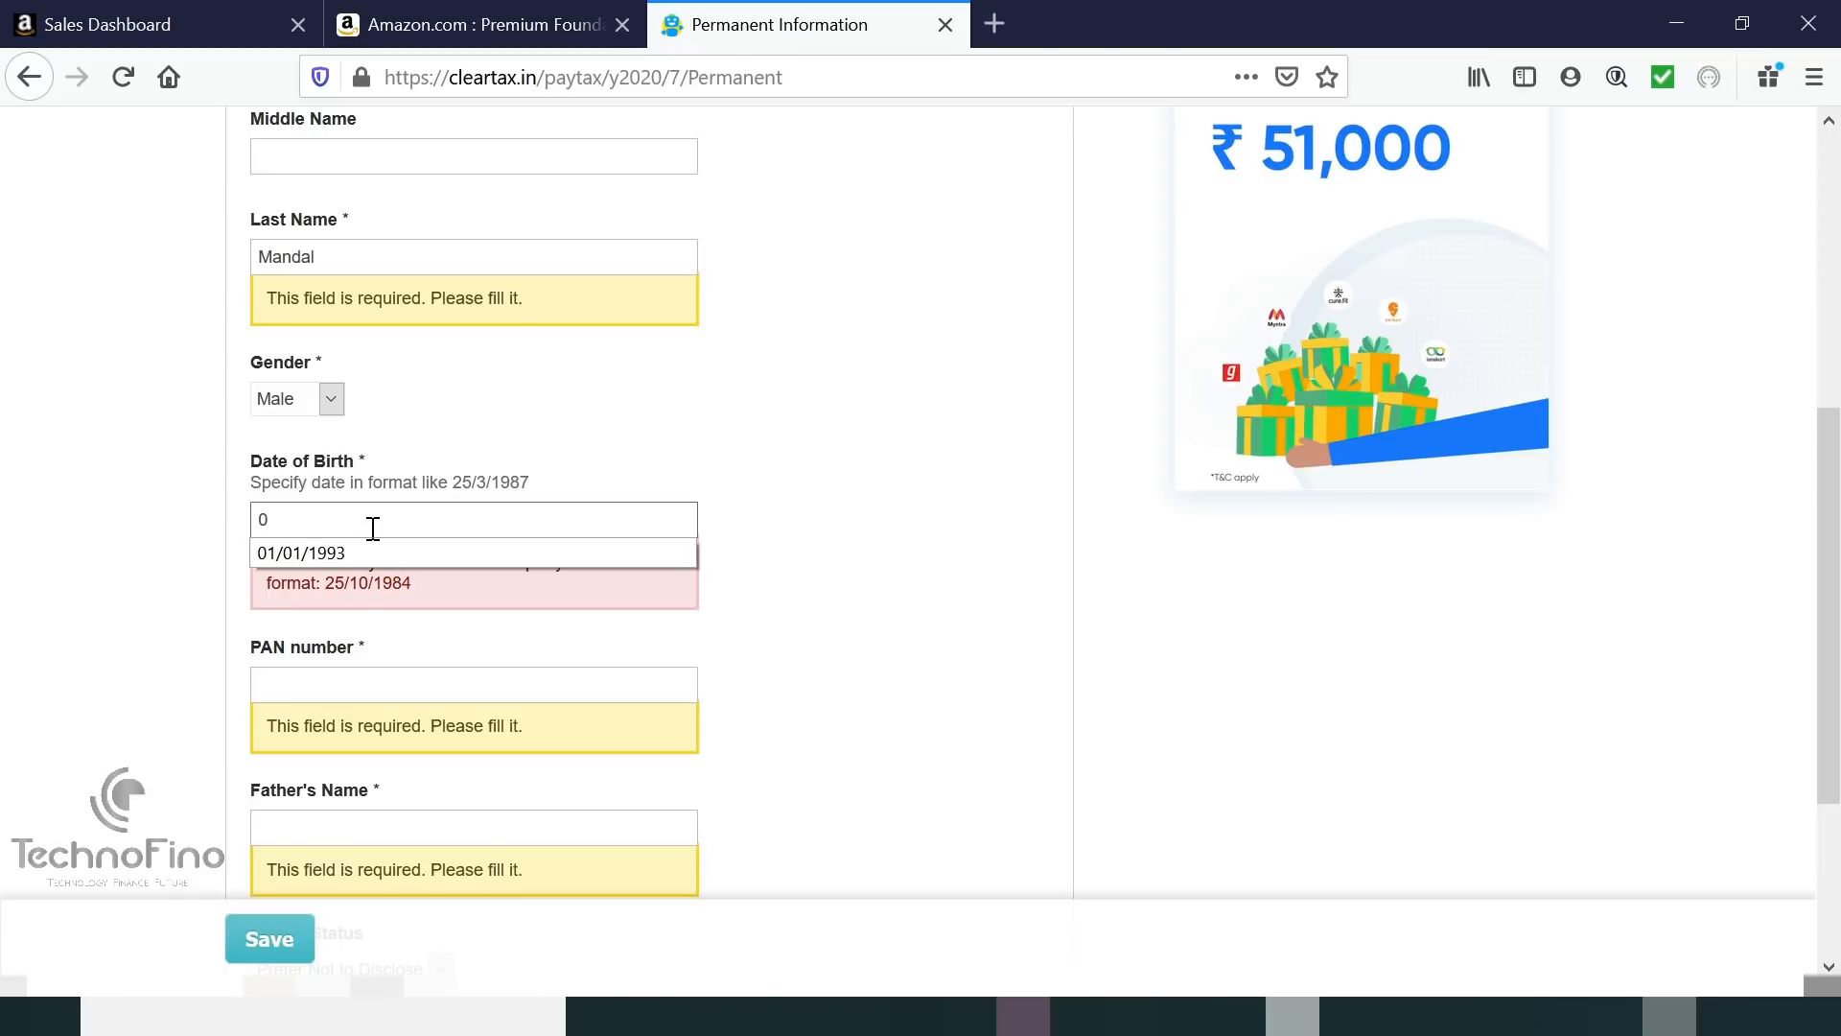
left_click(354, 548)
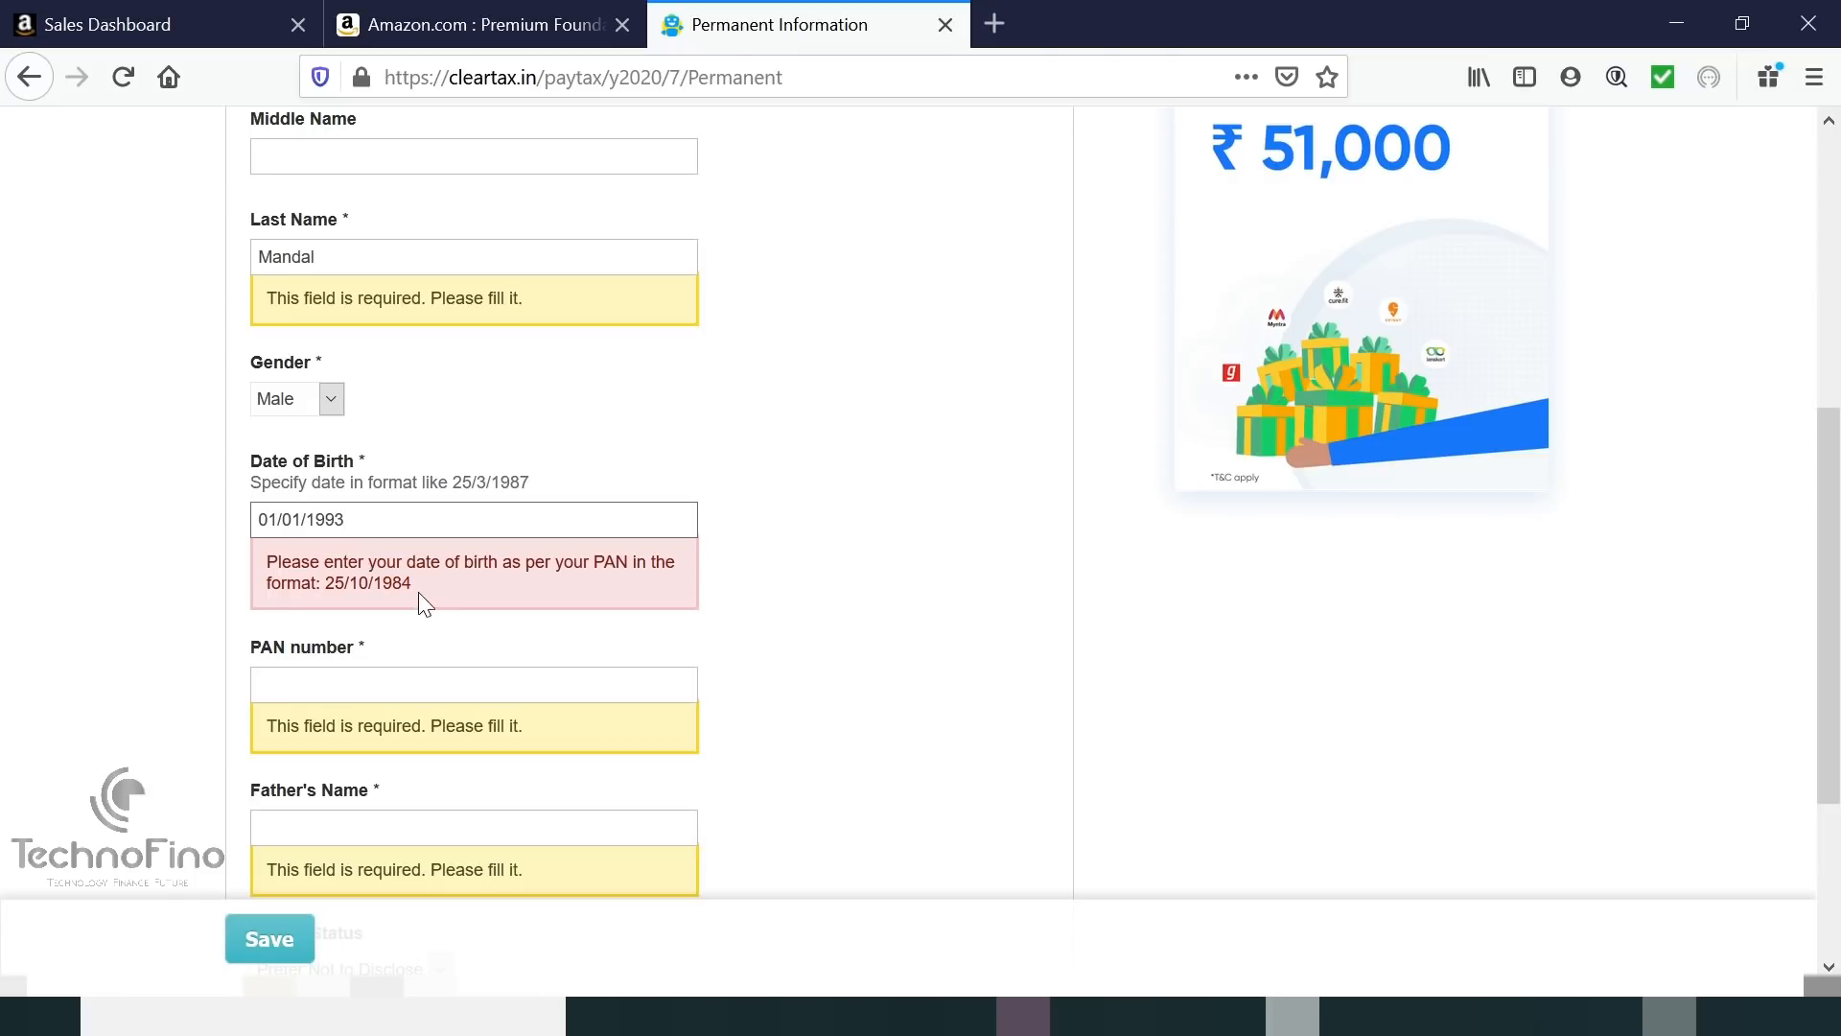
left_click(363, 676)
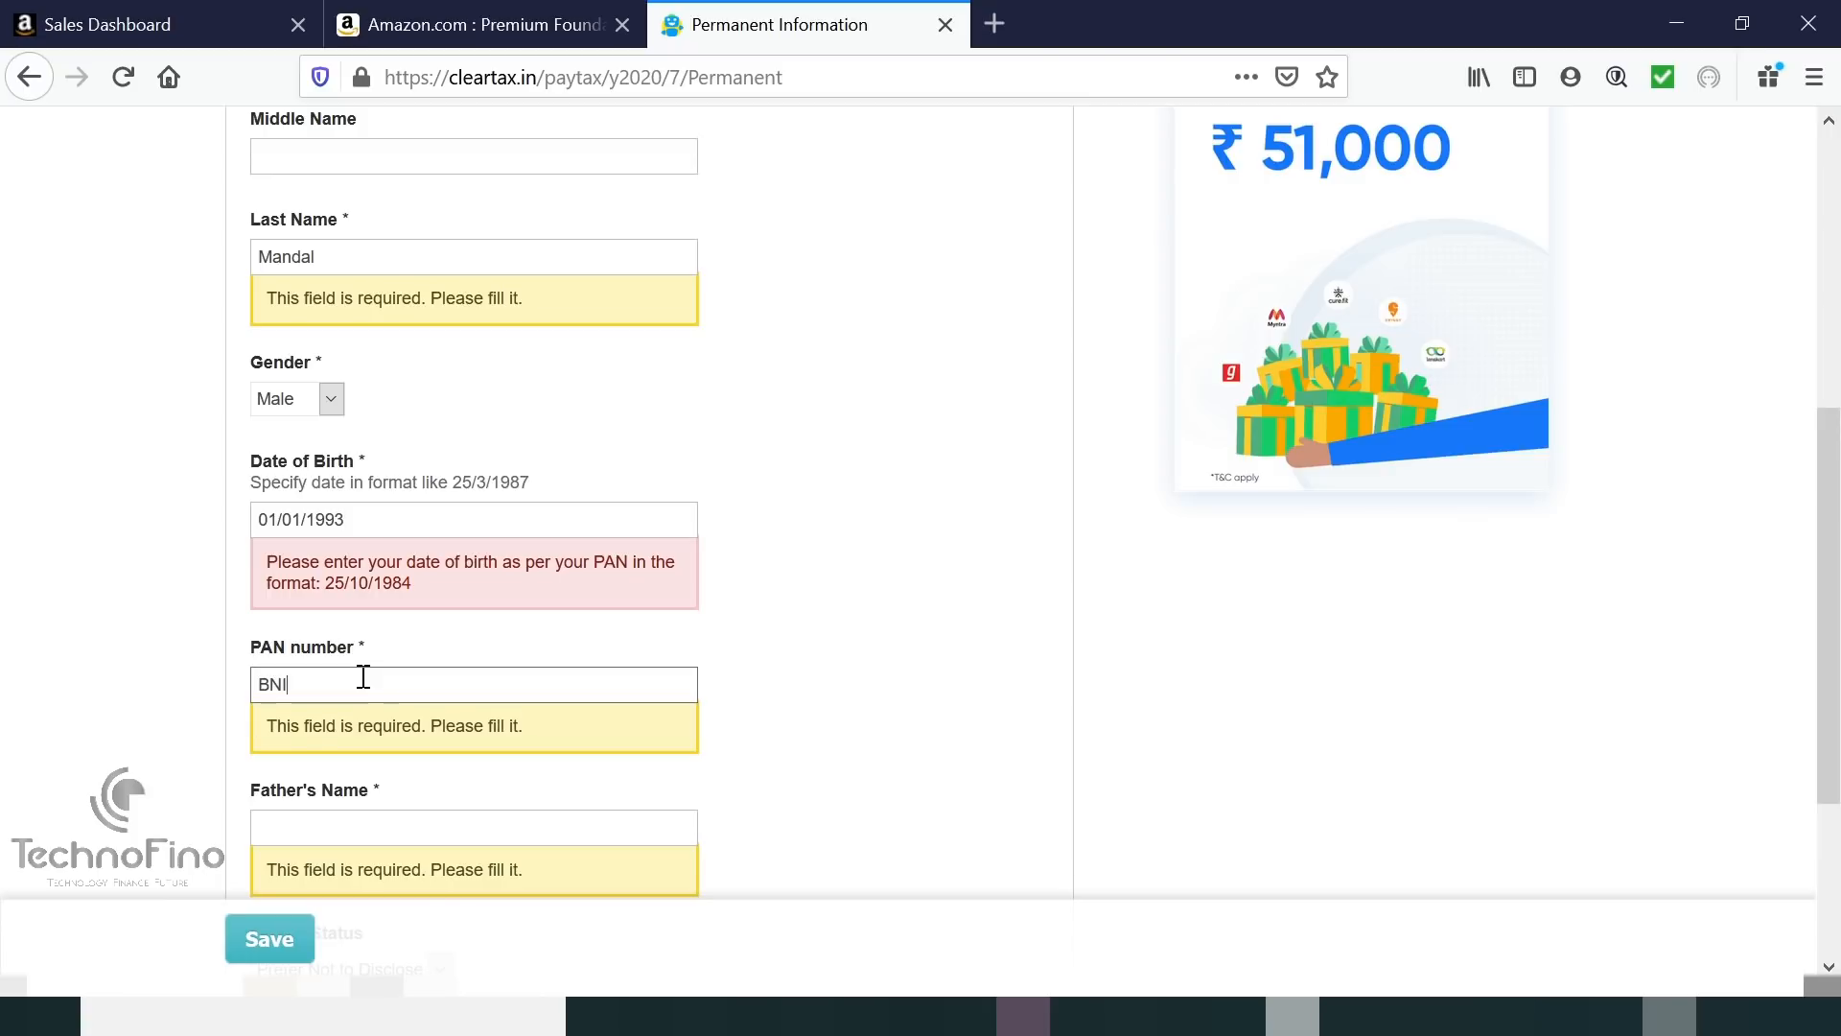
scroll(363, 676, "down", 2)
left_click(363, 676)
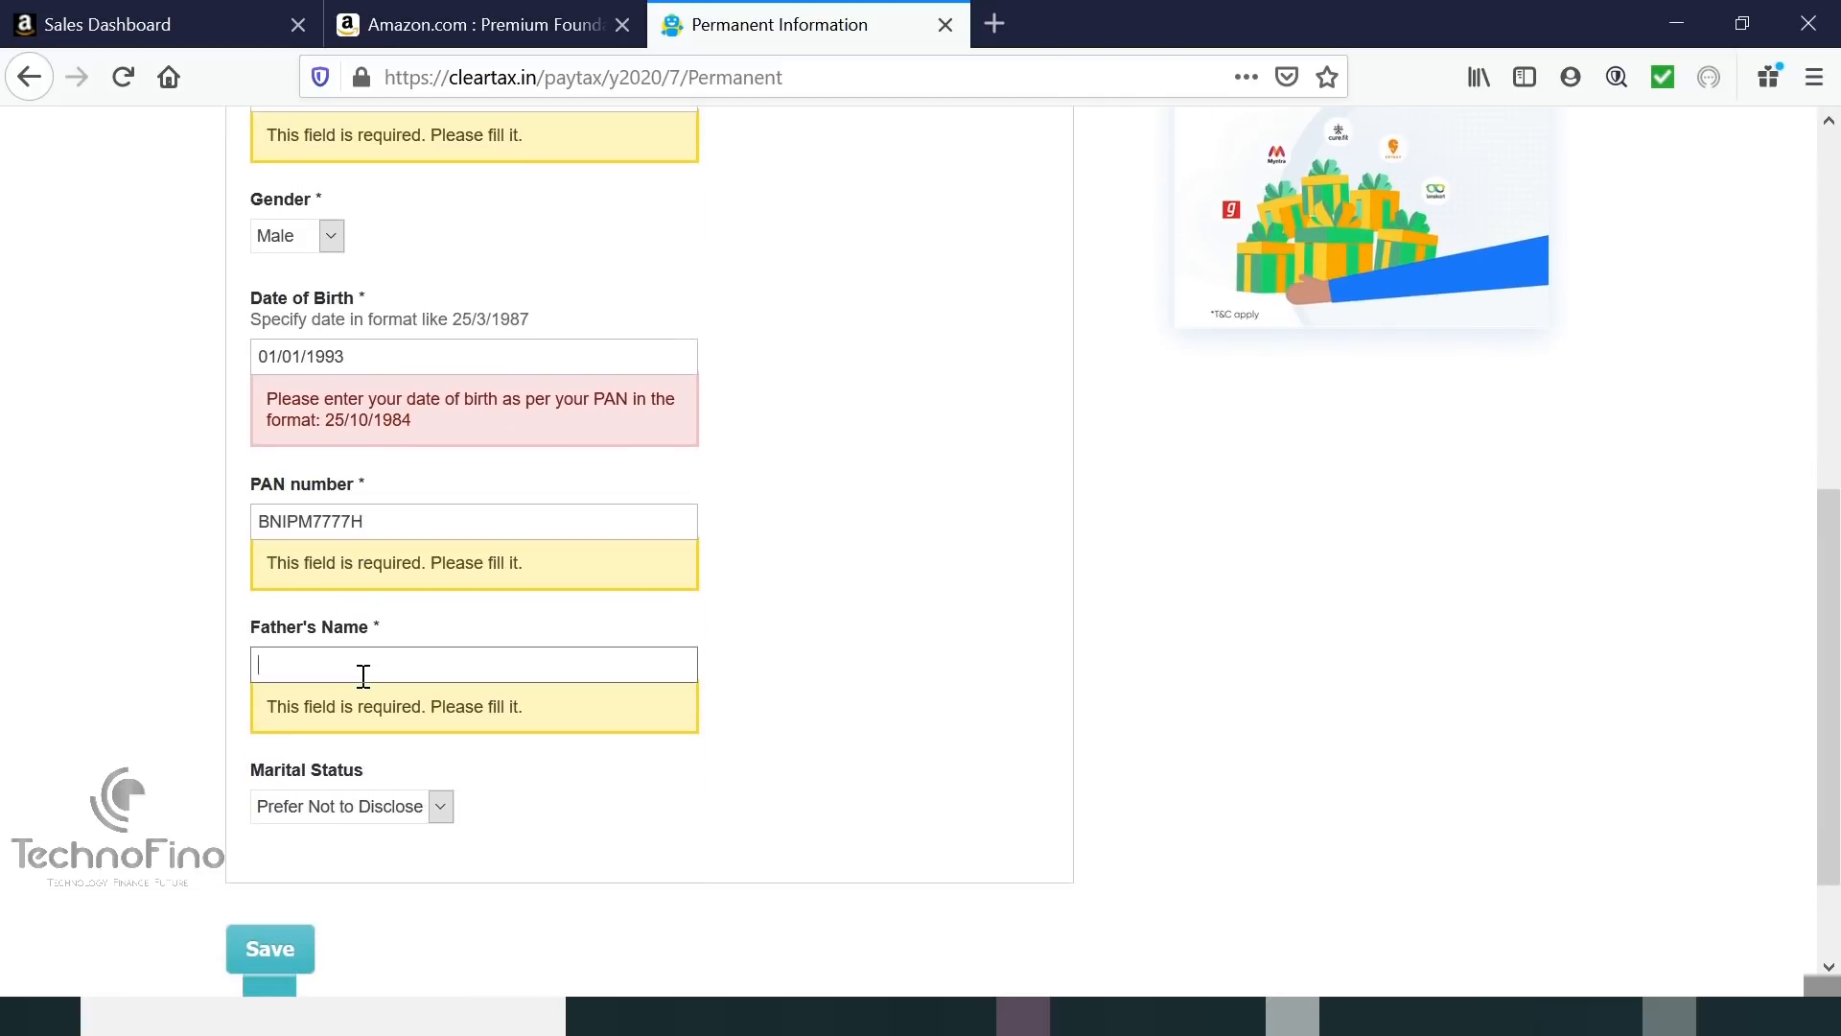
type("Sumanta")
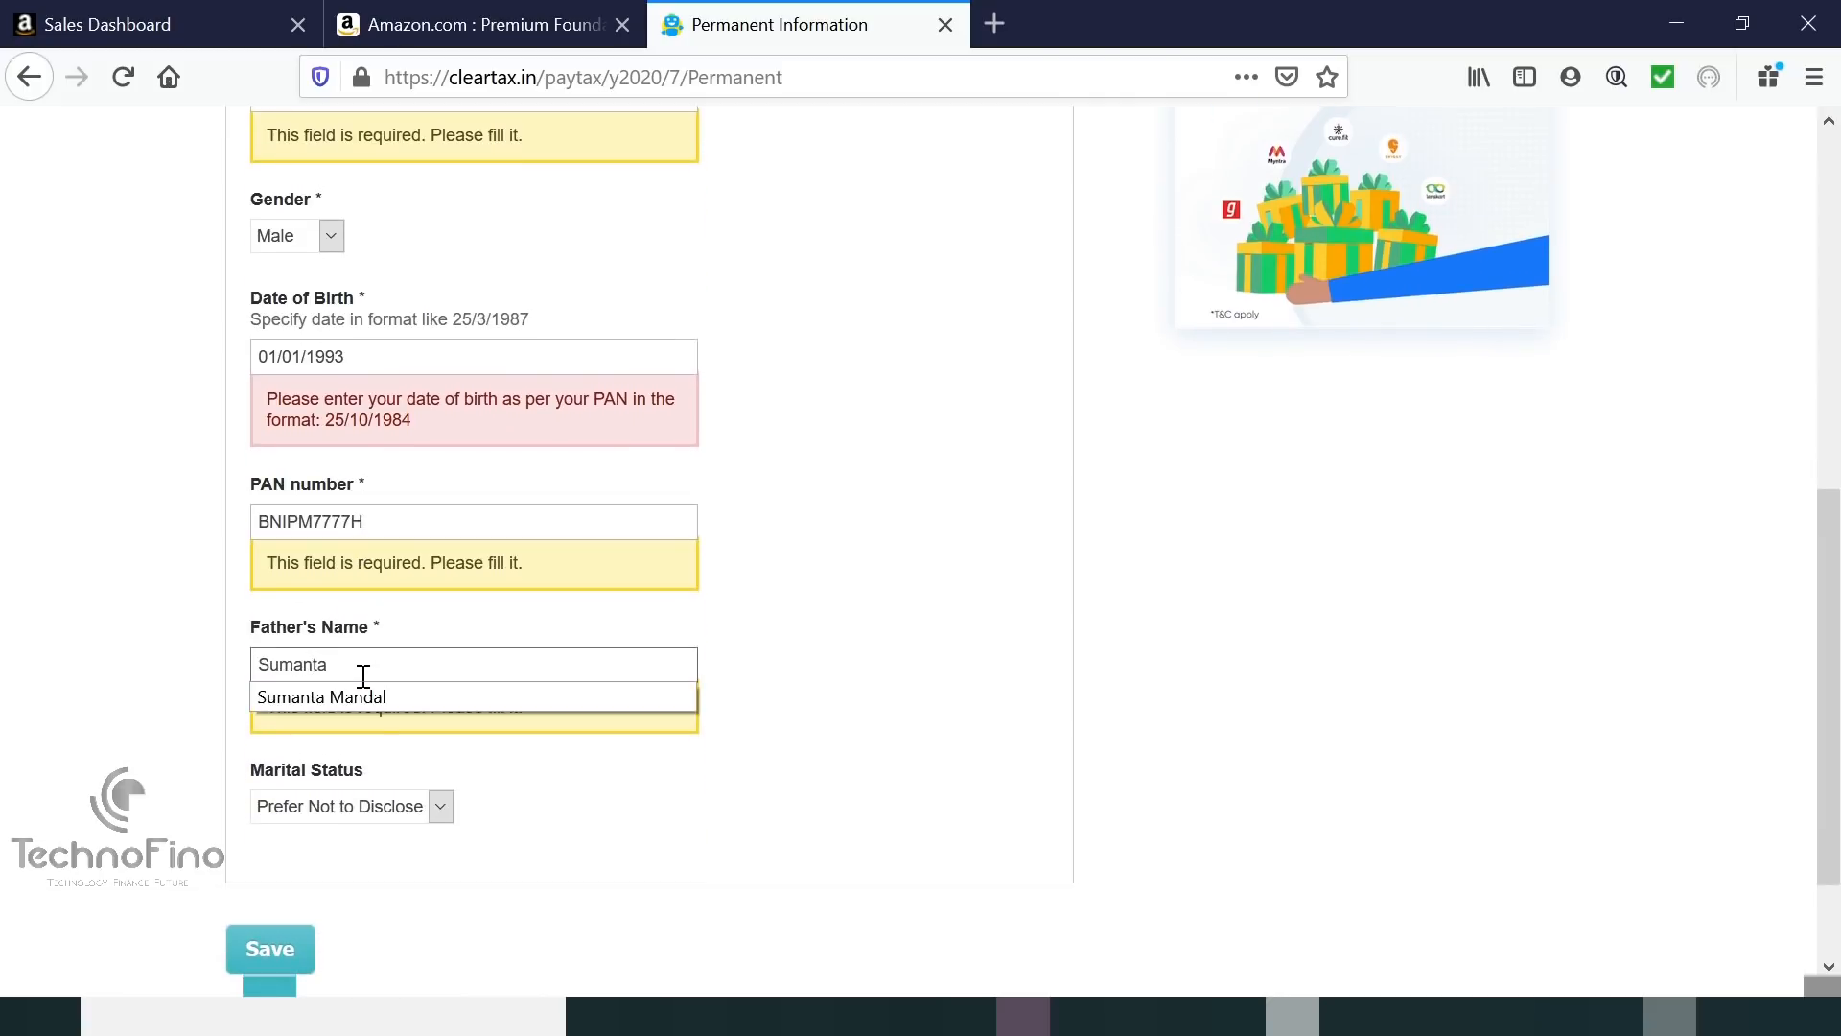
left_click(359, 704)
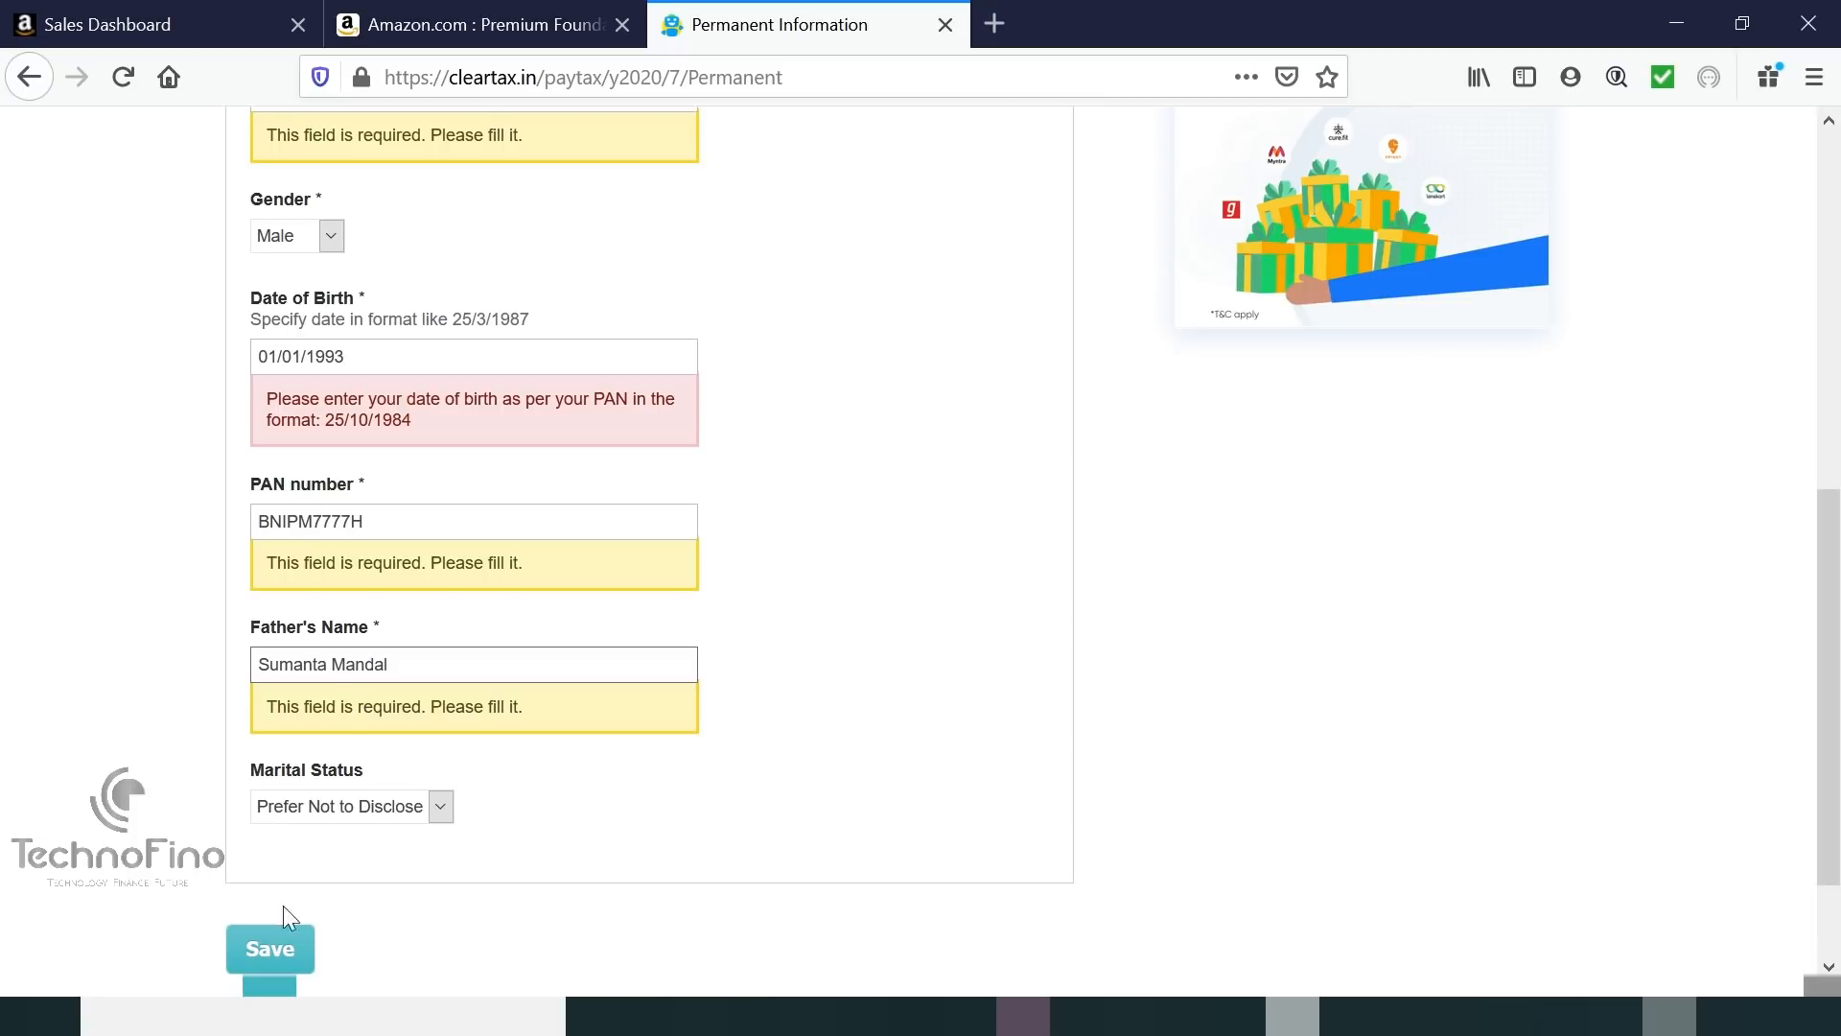
left_click(267, 949)
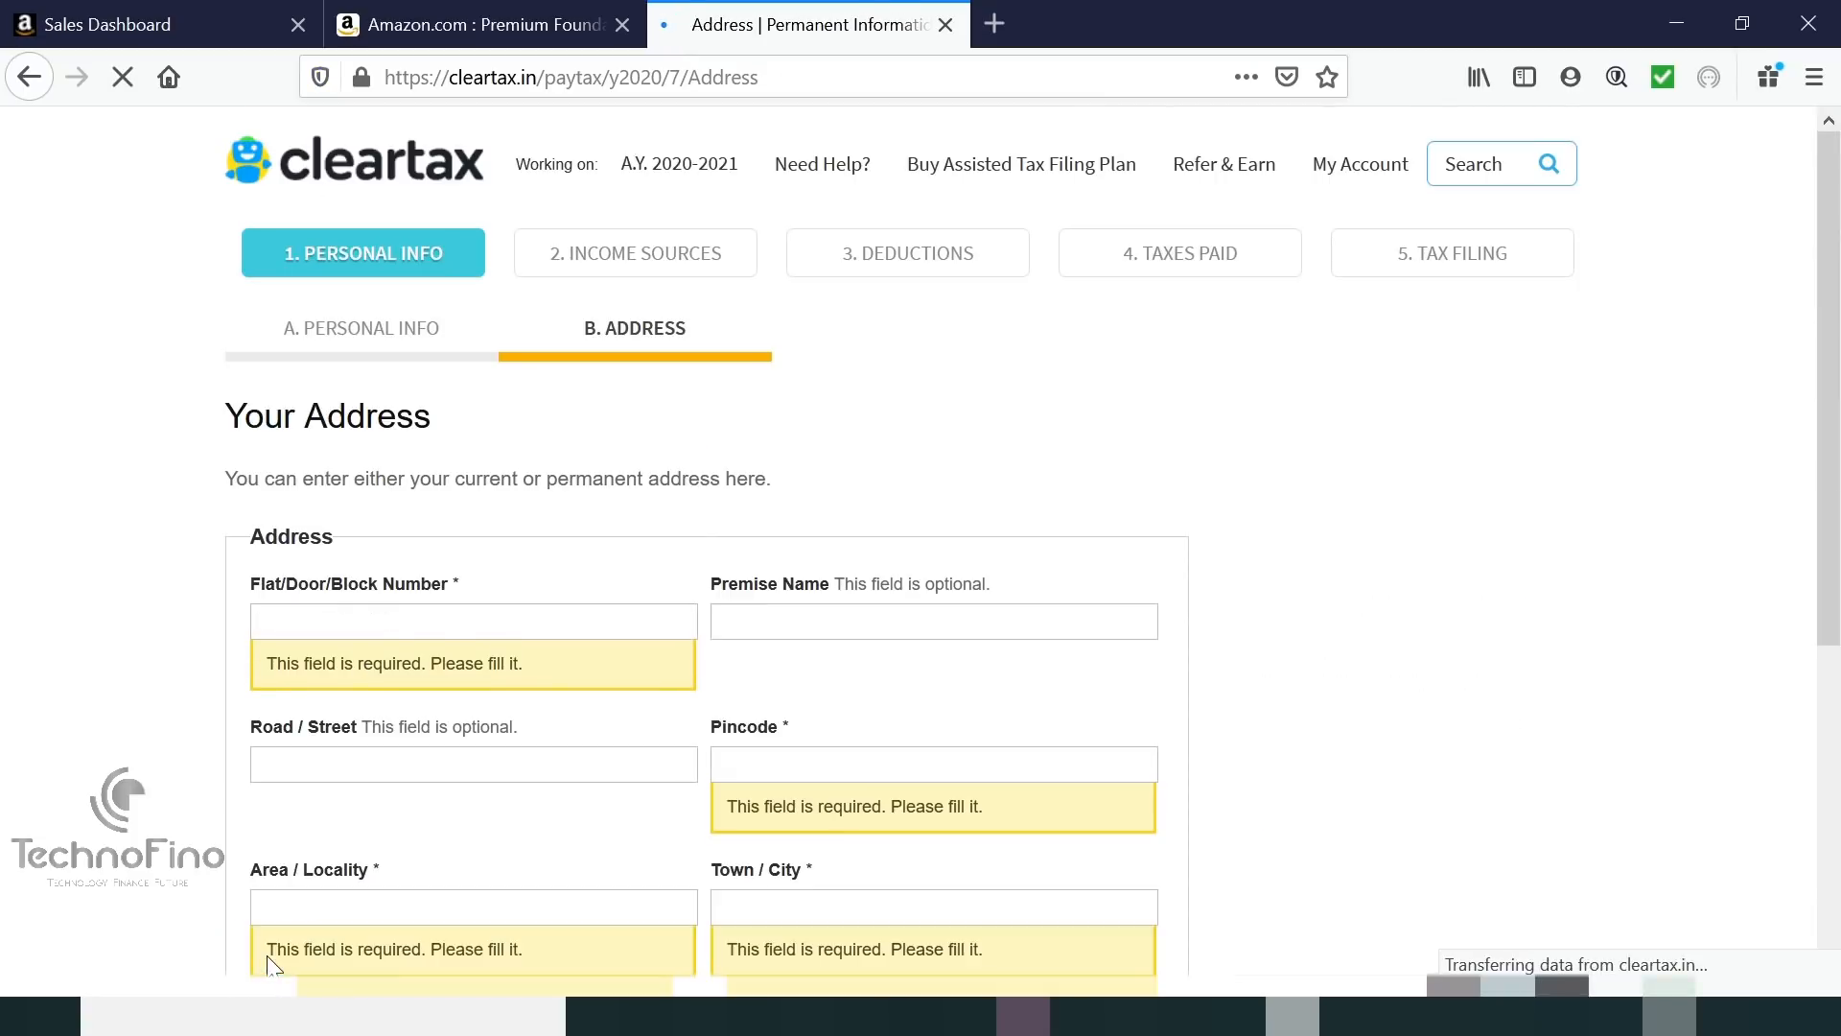
Fill flat number, premise, road and locality with 'Not applicable' and pick the suggested pincode.
scroll(882, 418, "down", 1)
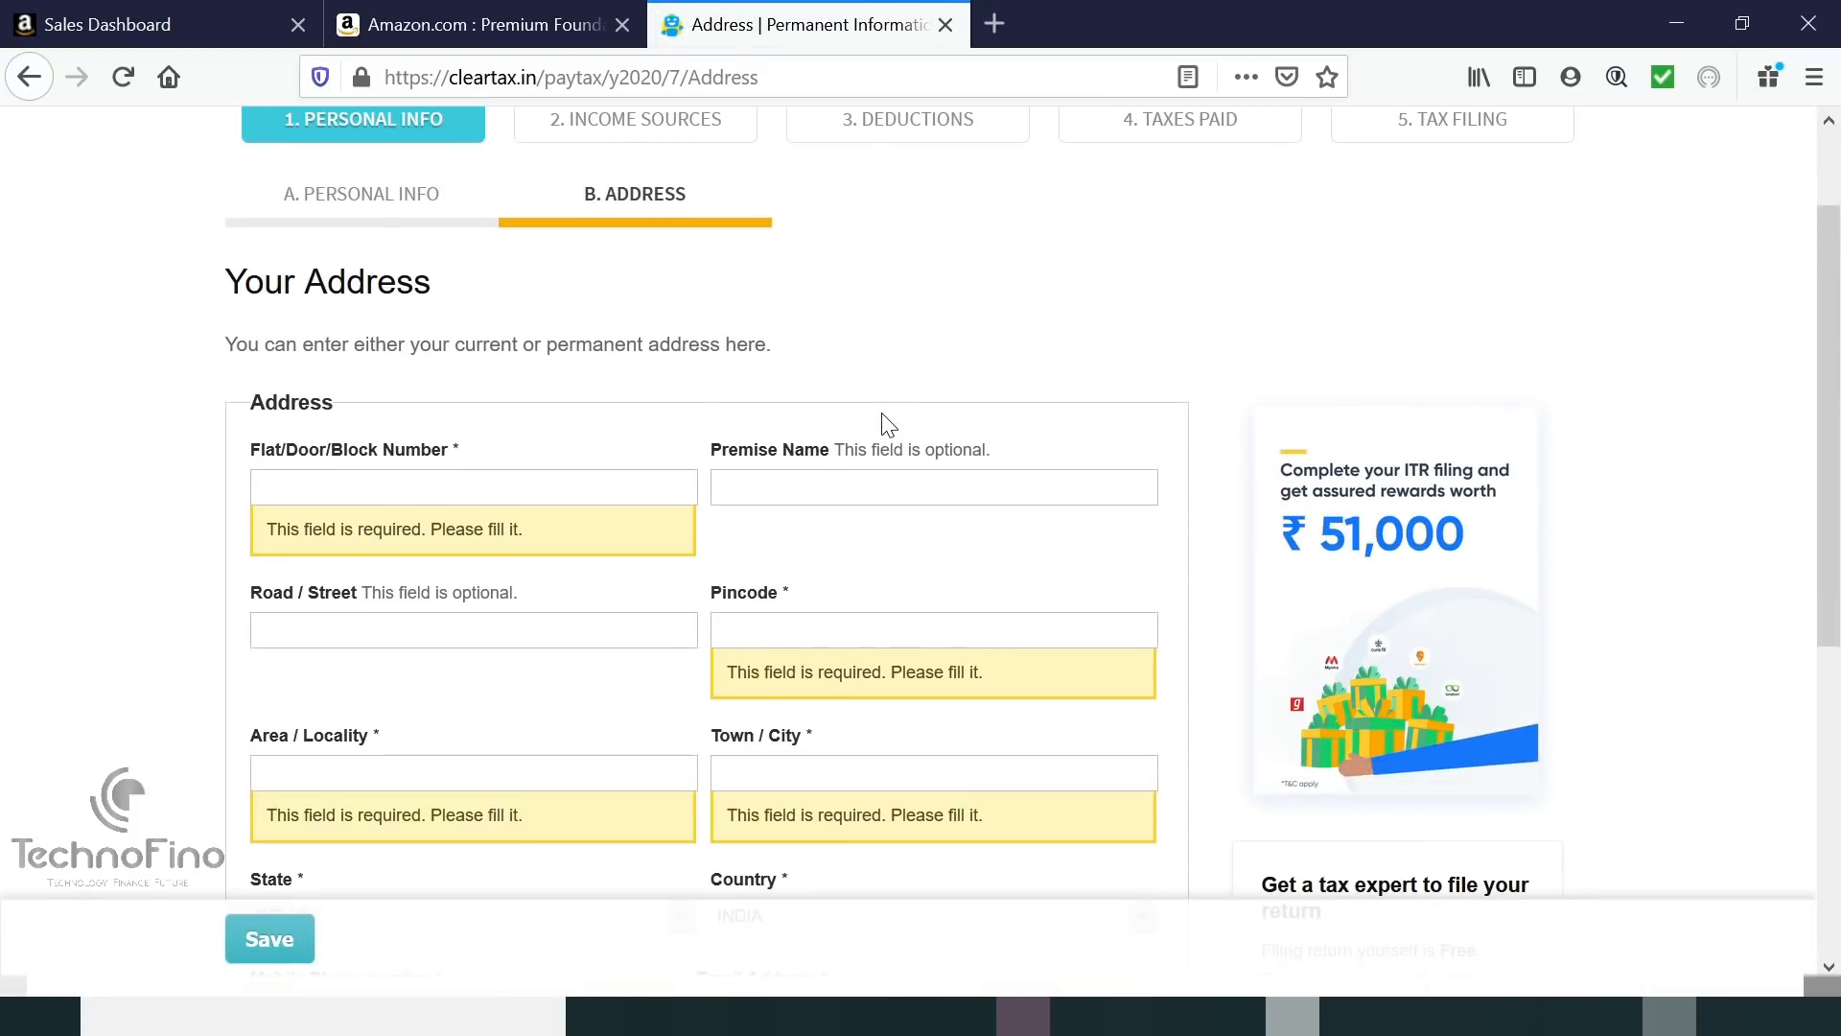
left_click(488, 495)
type("Not")
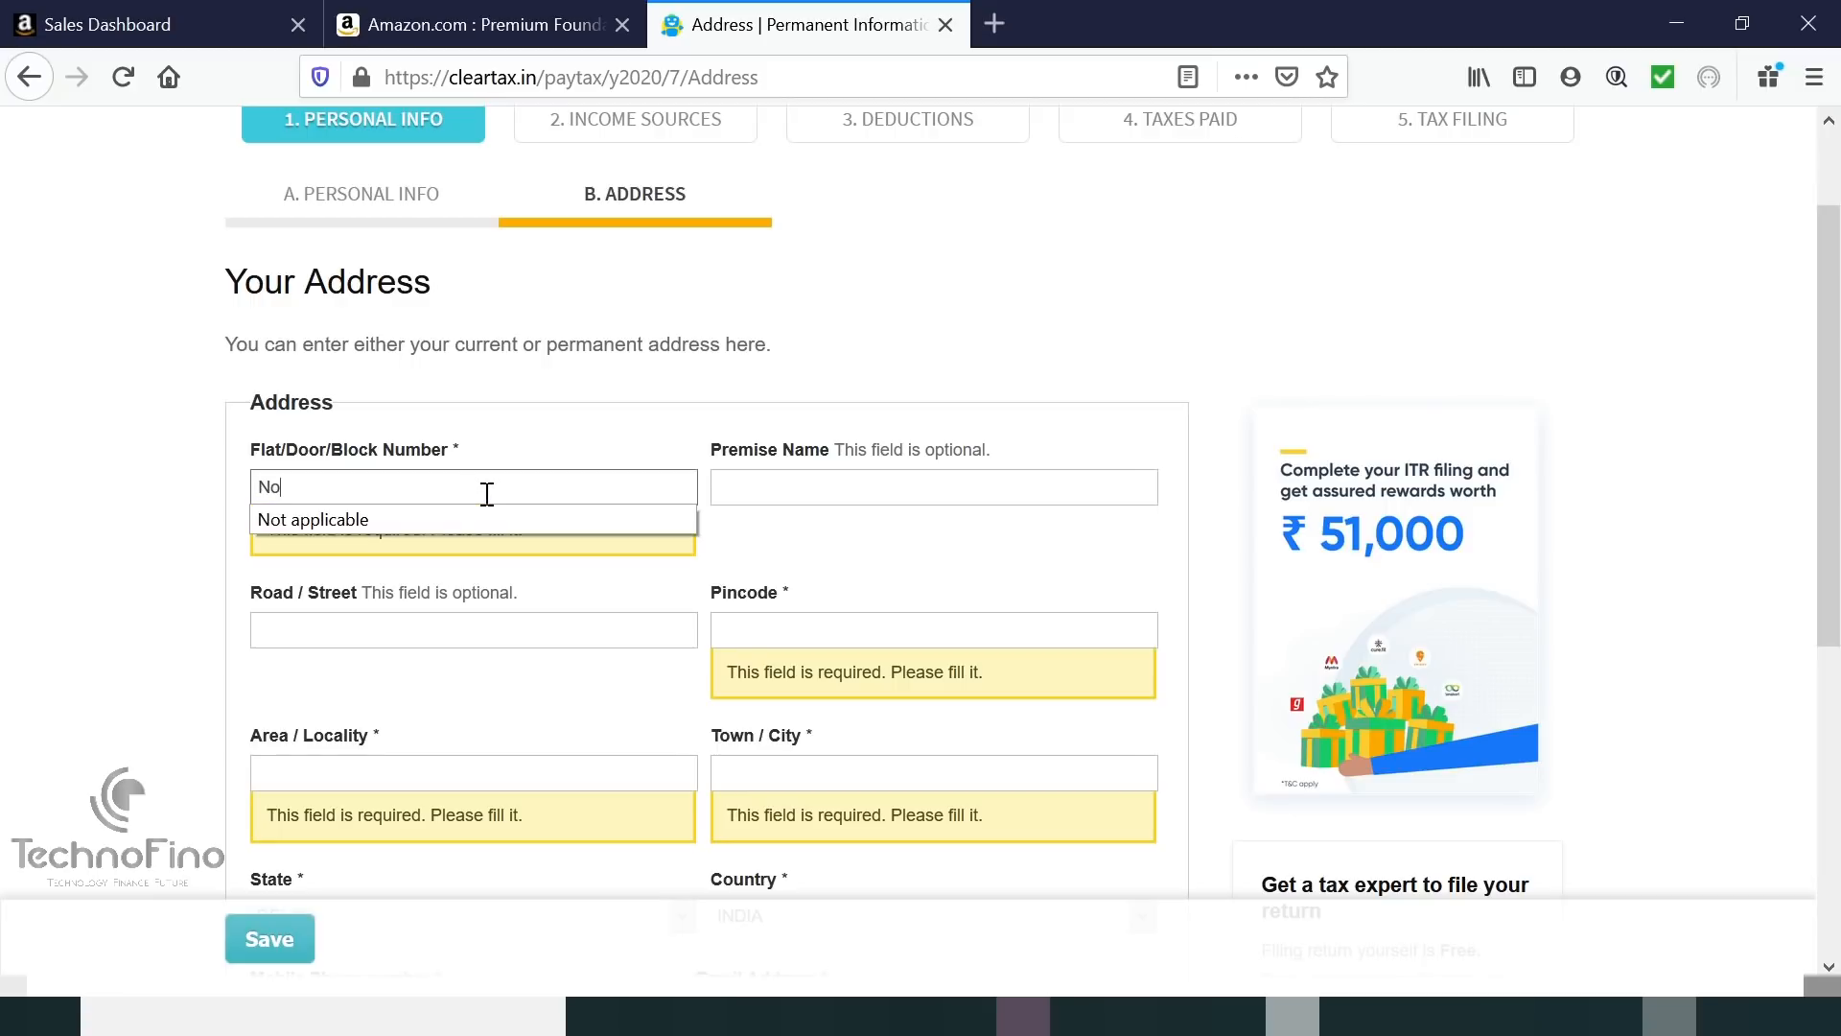
left_click(401, 516)
key("ctrl+a")
key("ctrl+c")
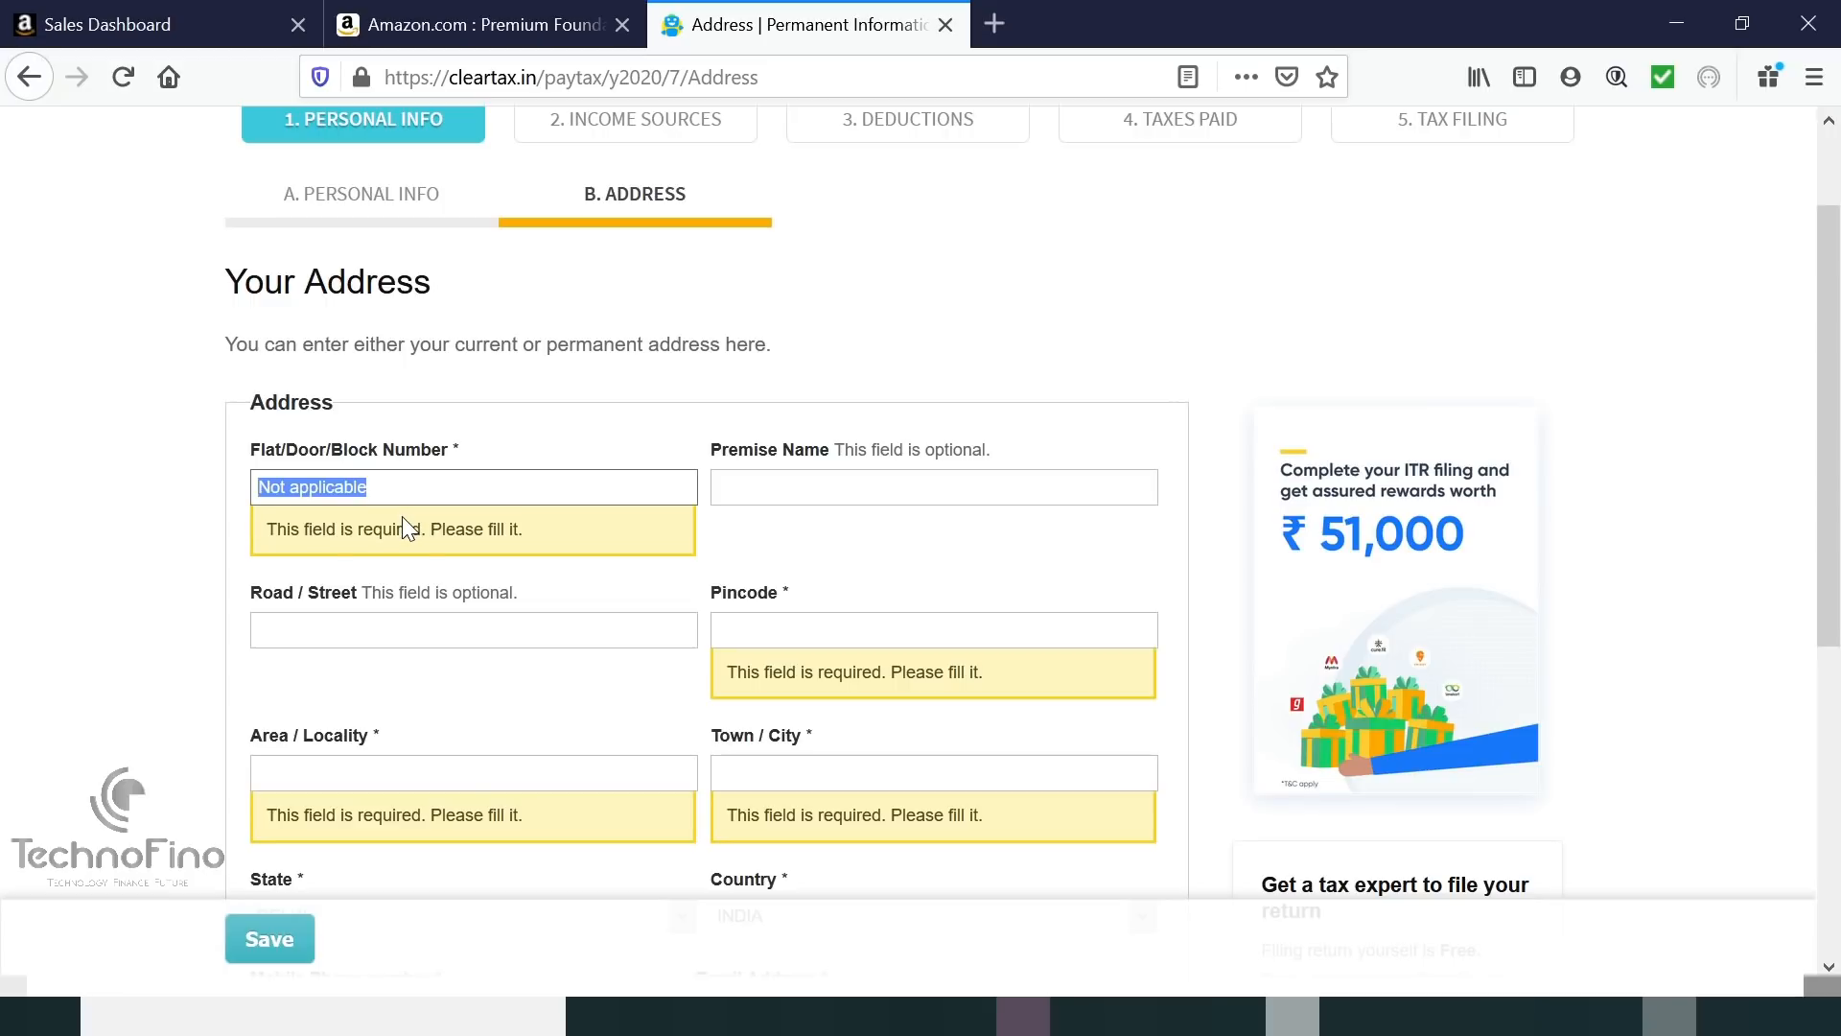
left_click(786, 487)
key("ctrl+v")
left_click(469, 638)
key("ctrl+v")
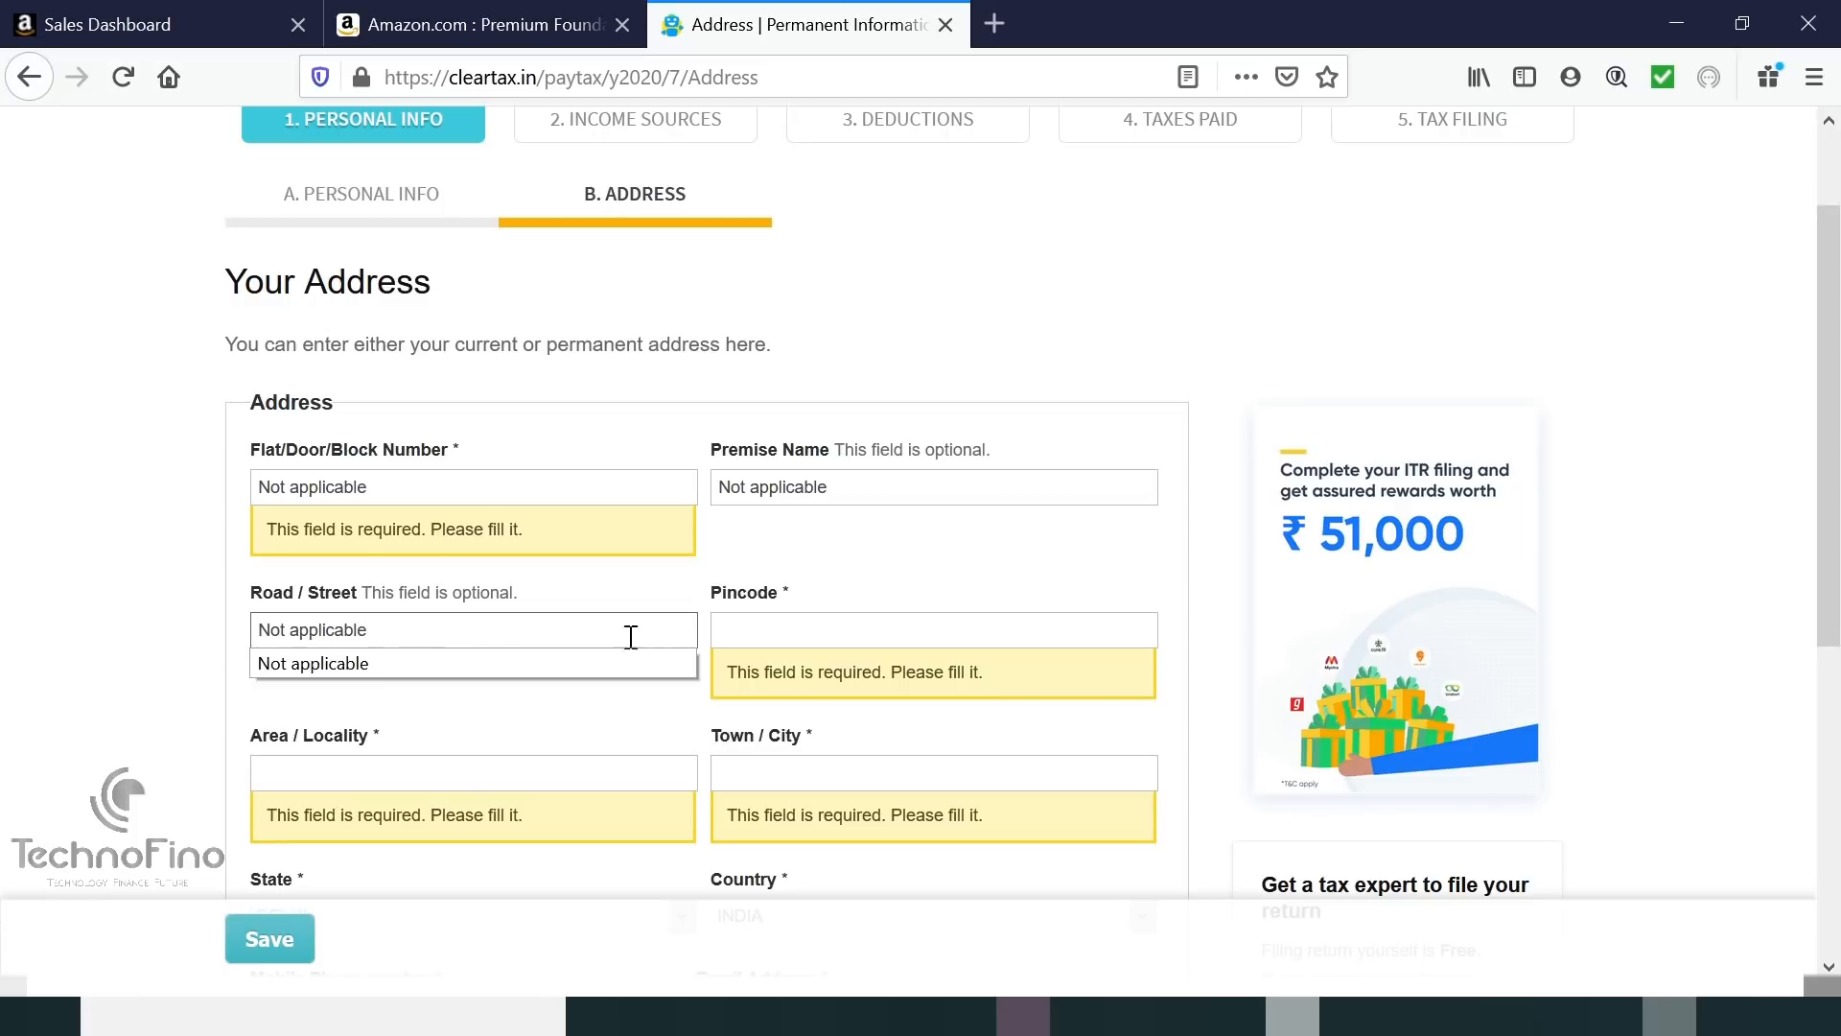
left_click(758, 635)
type("700")
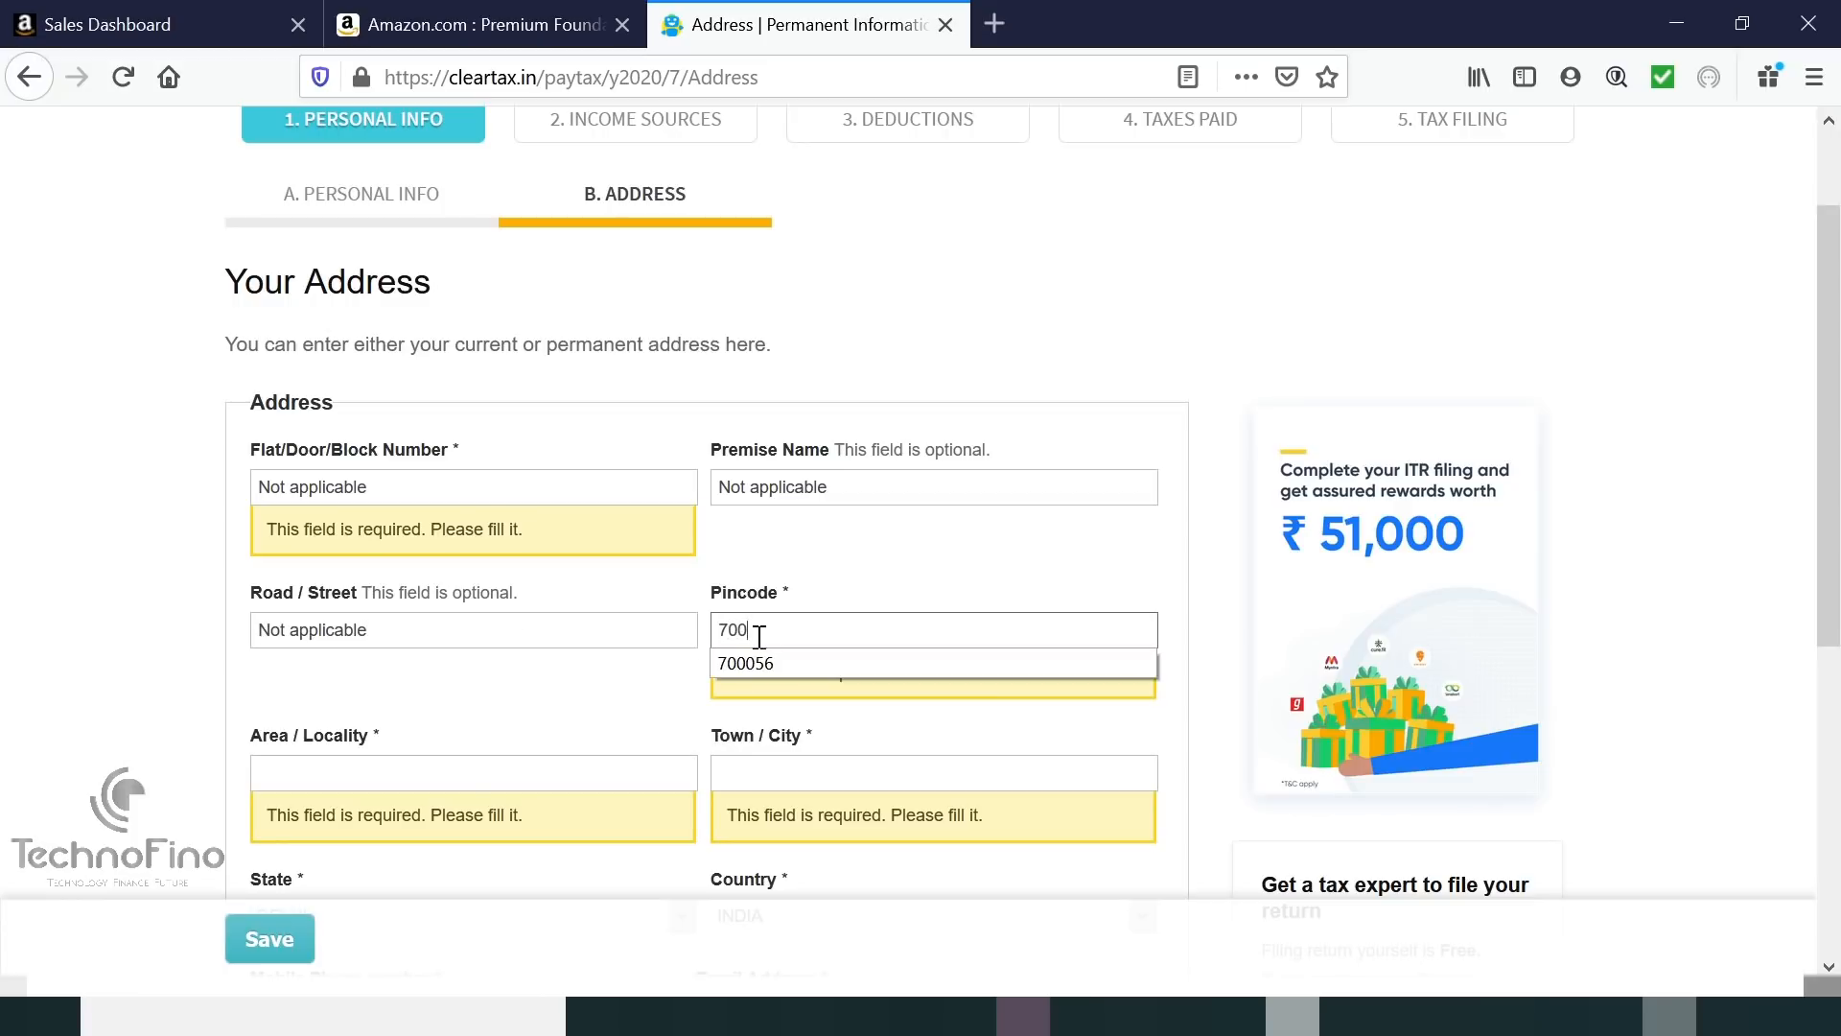
left_click(758, 661)
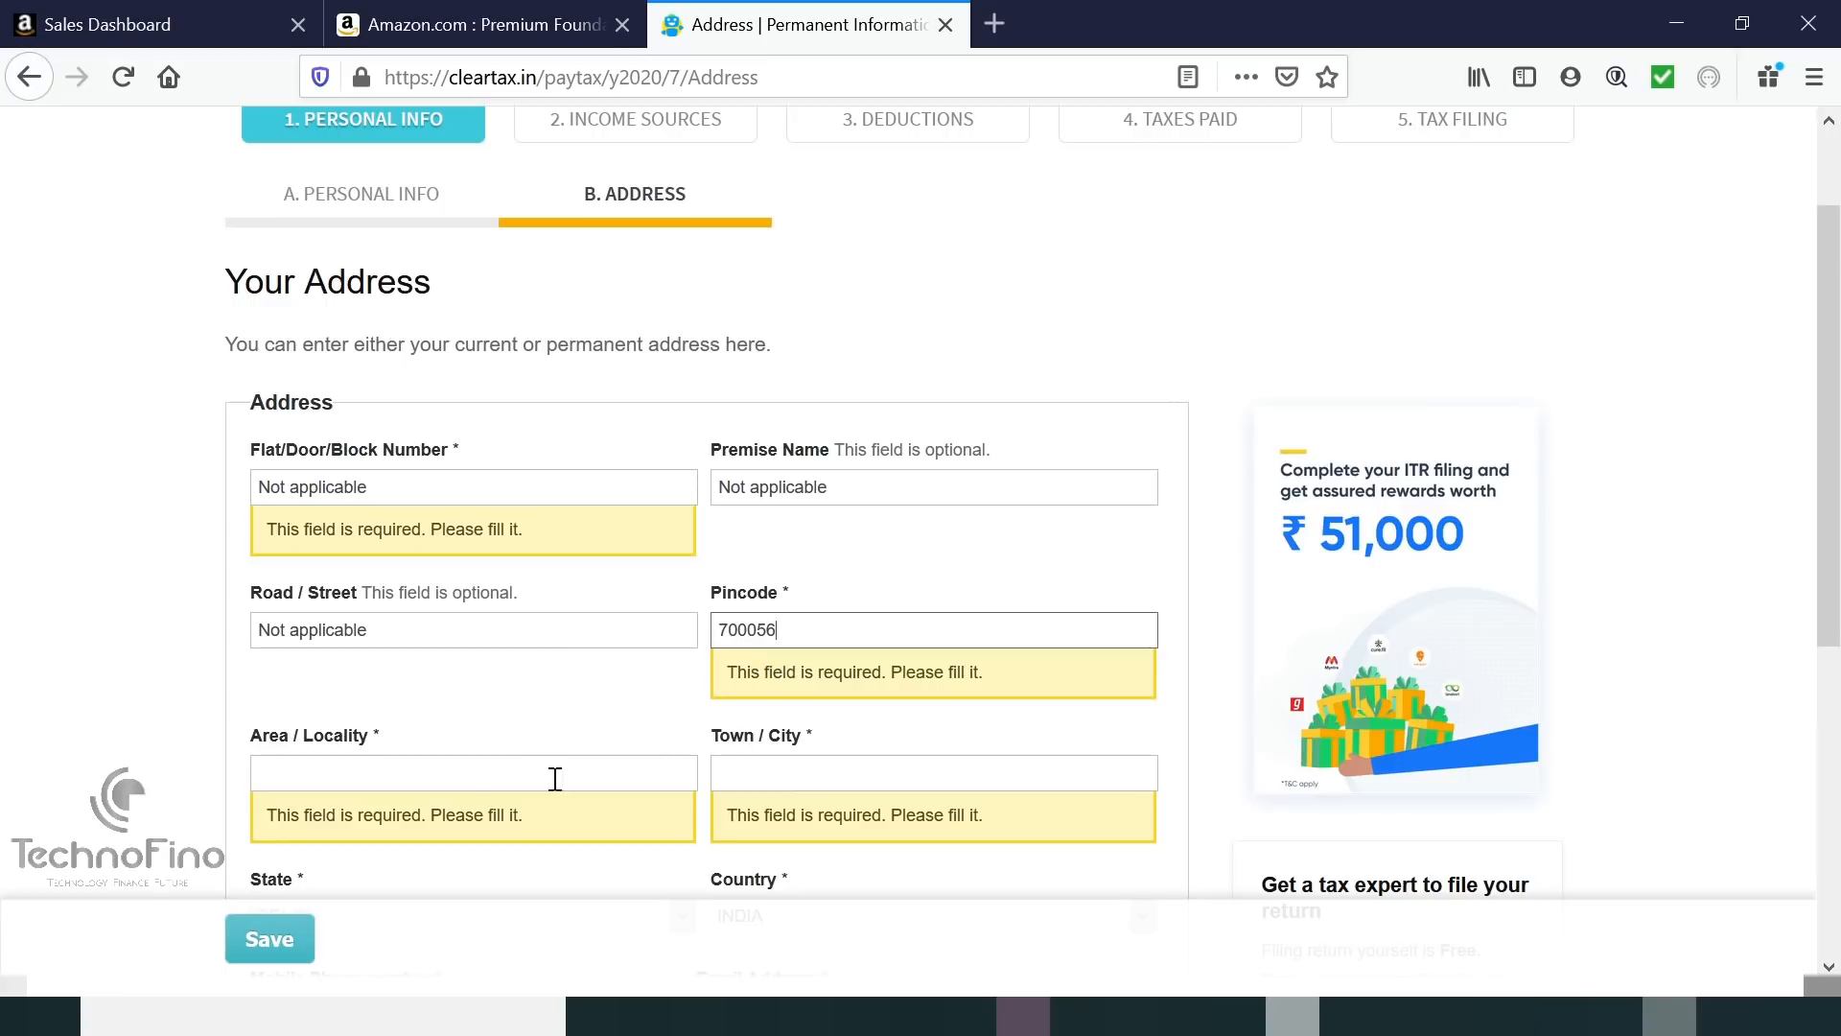
left_click(519, 774)
key("ctrl+v")
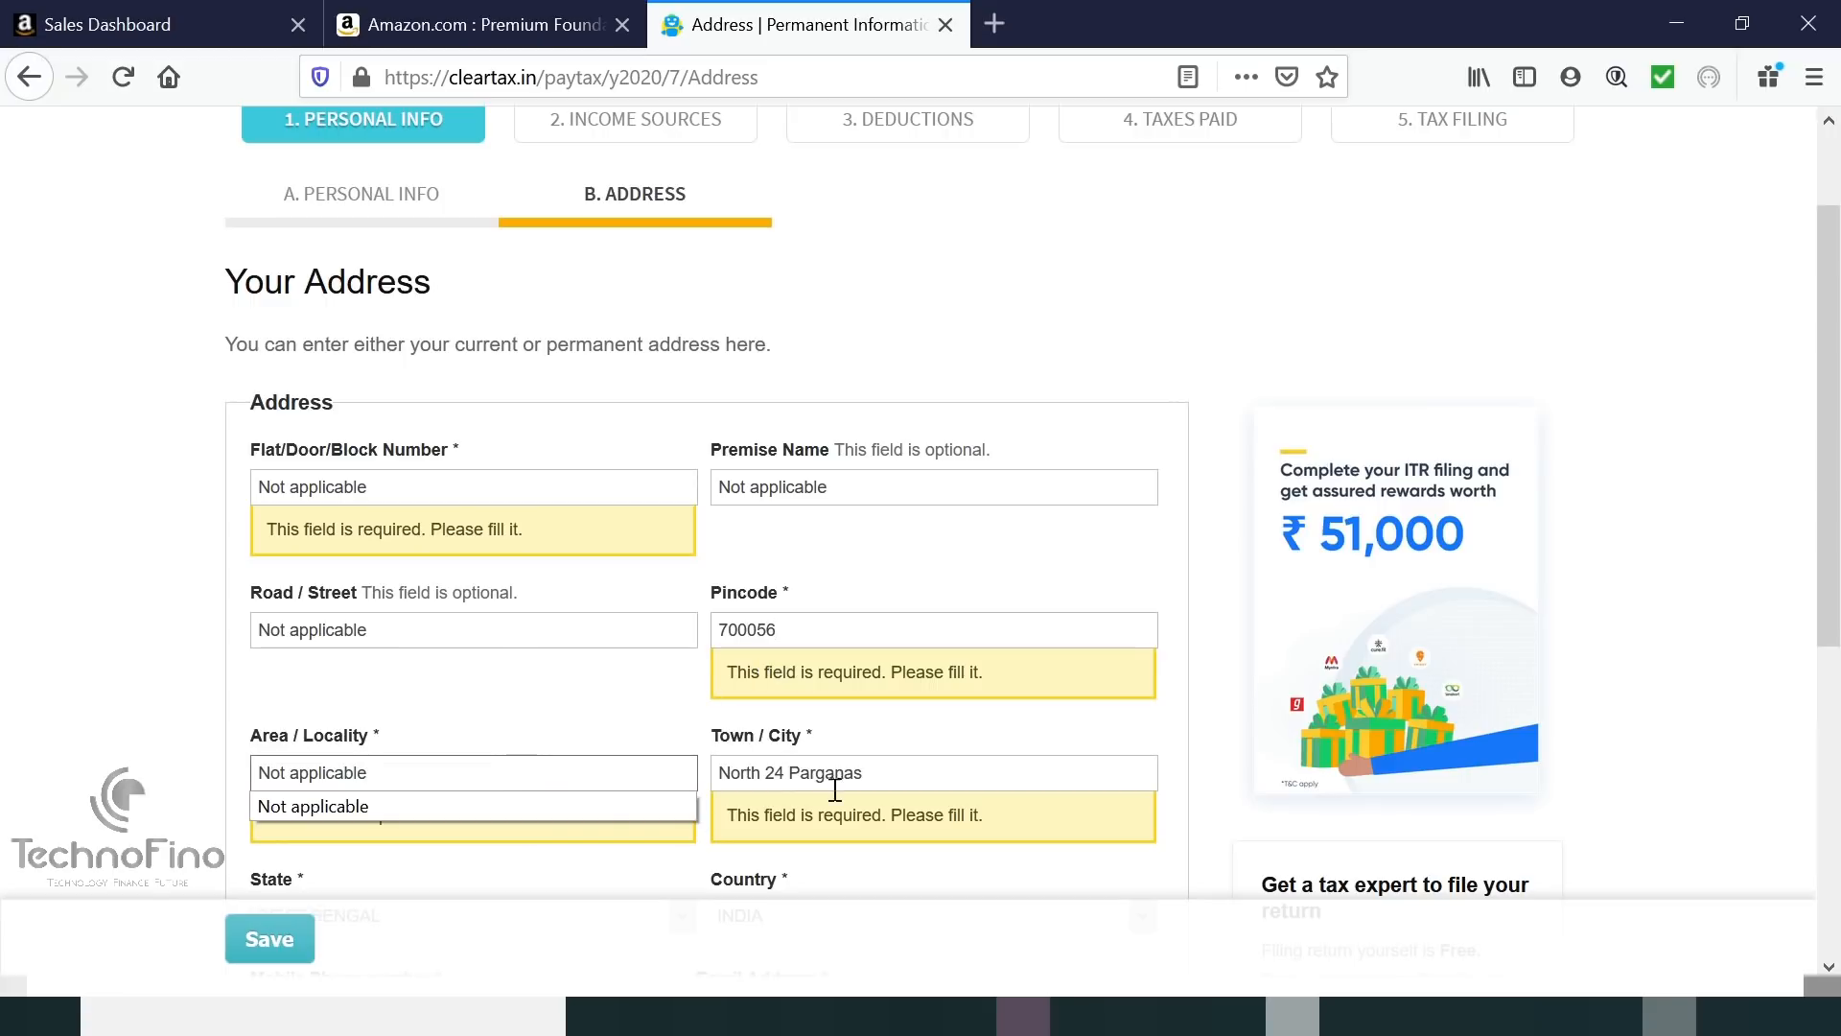
Enter the mobile number and e-mail address, then save the address details.
scroll(534, 887, "down", 5)
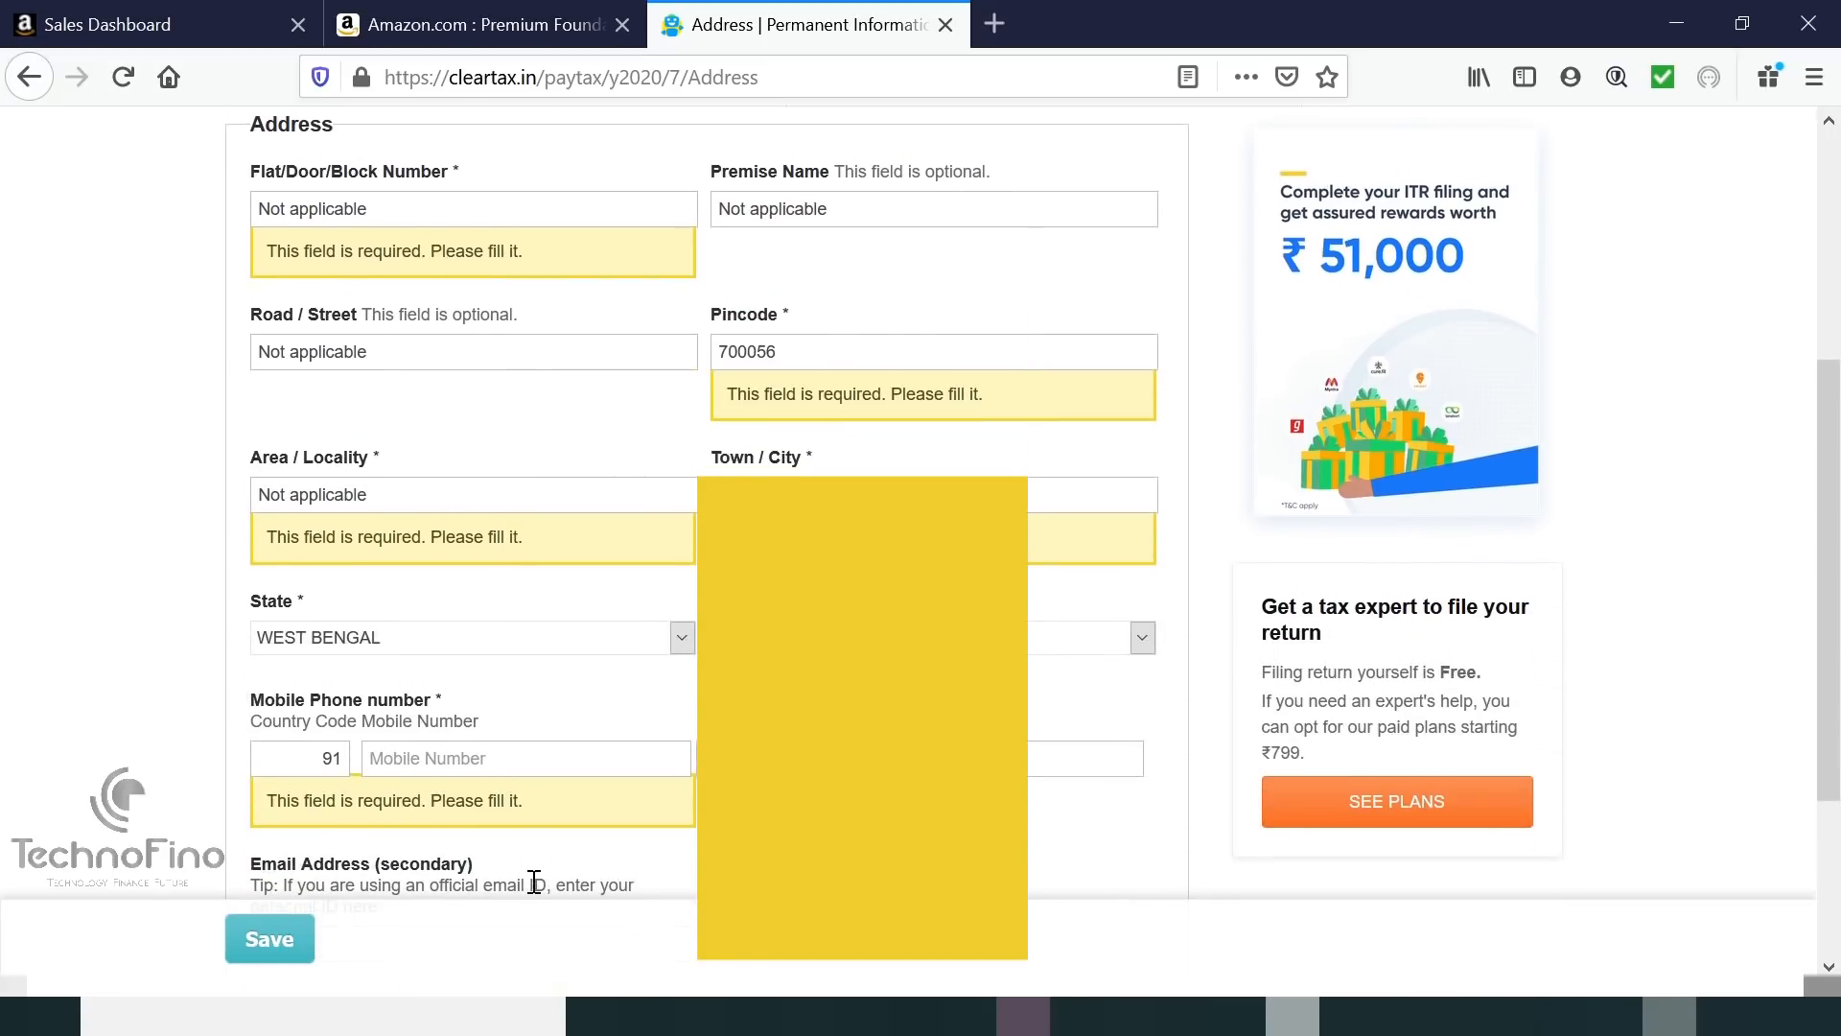
scroll(427, 662, "down", 3)
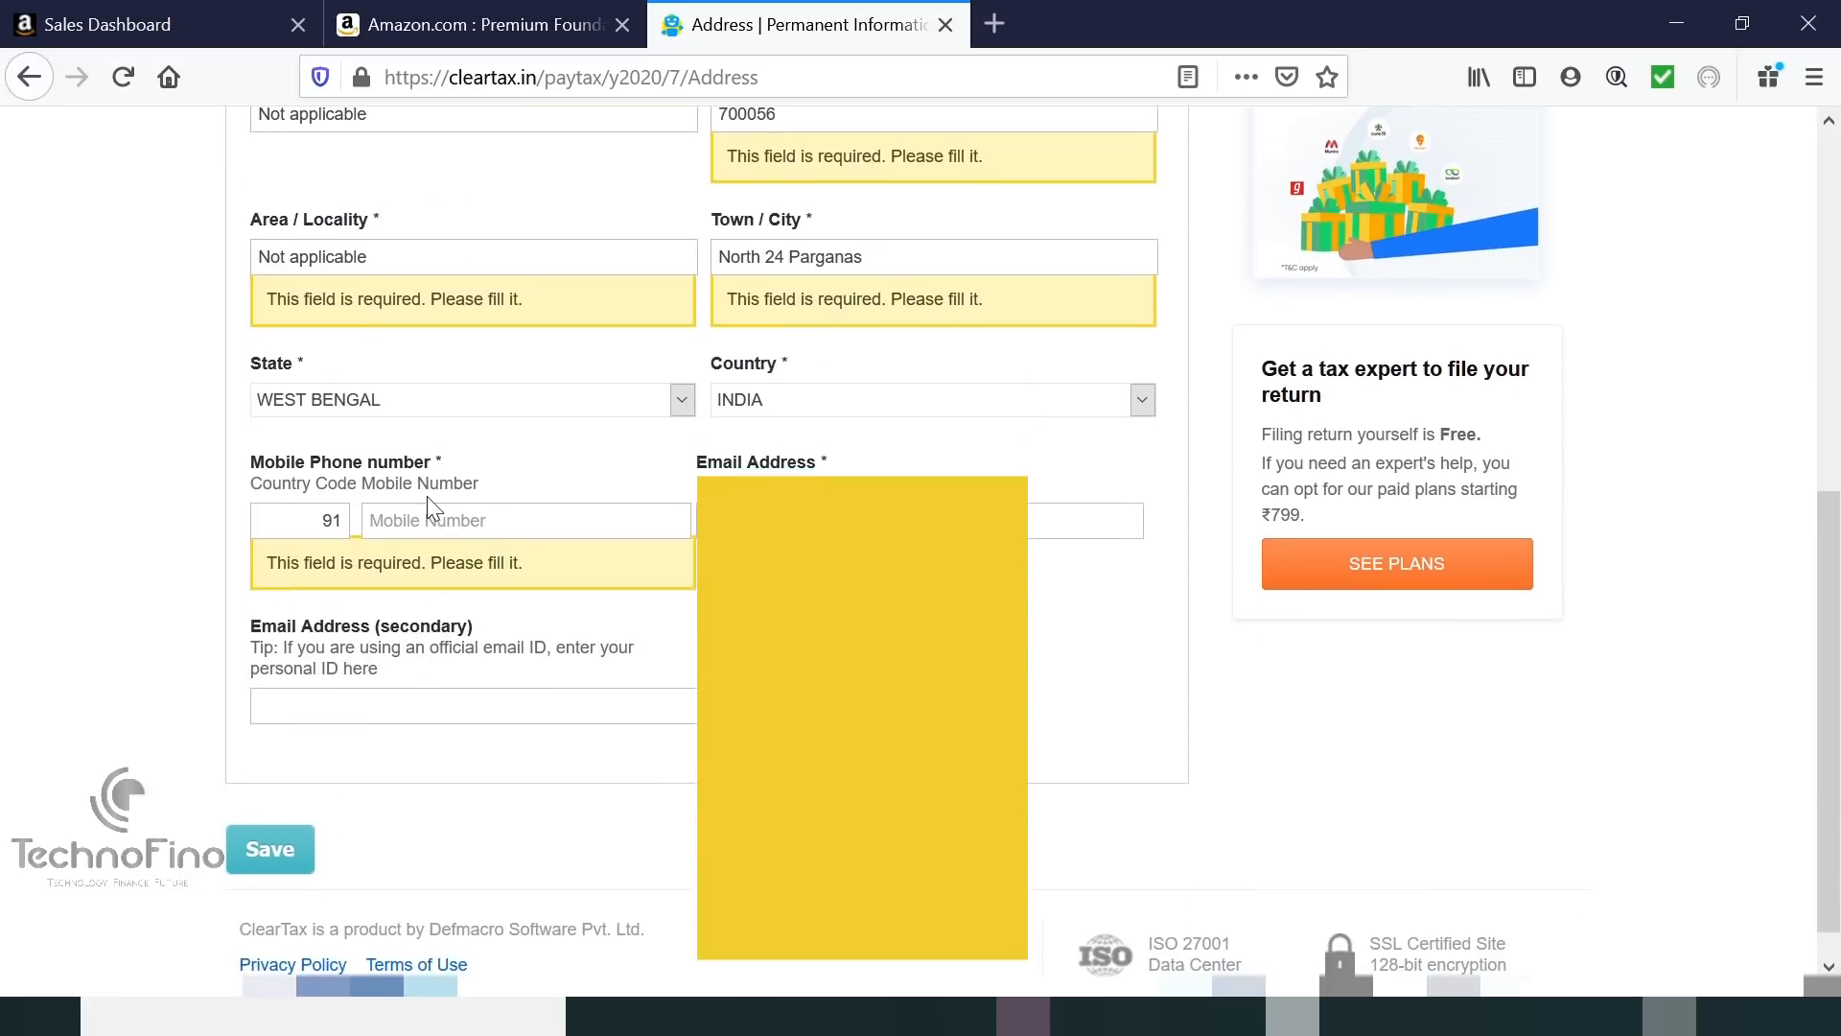
left_click(438, 516)
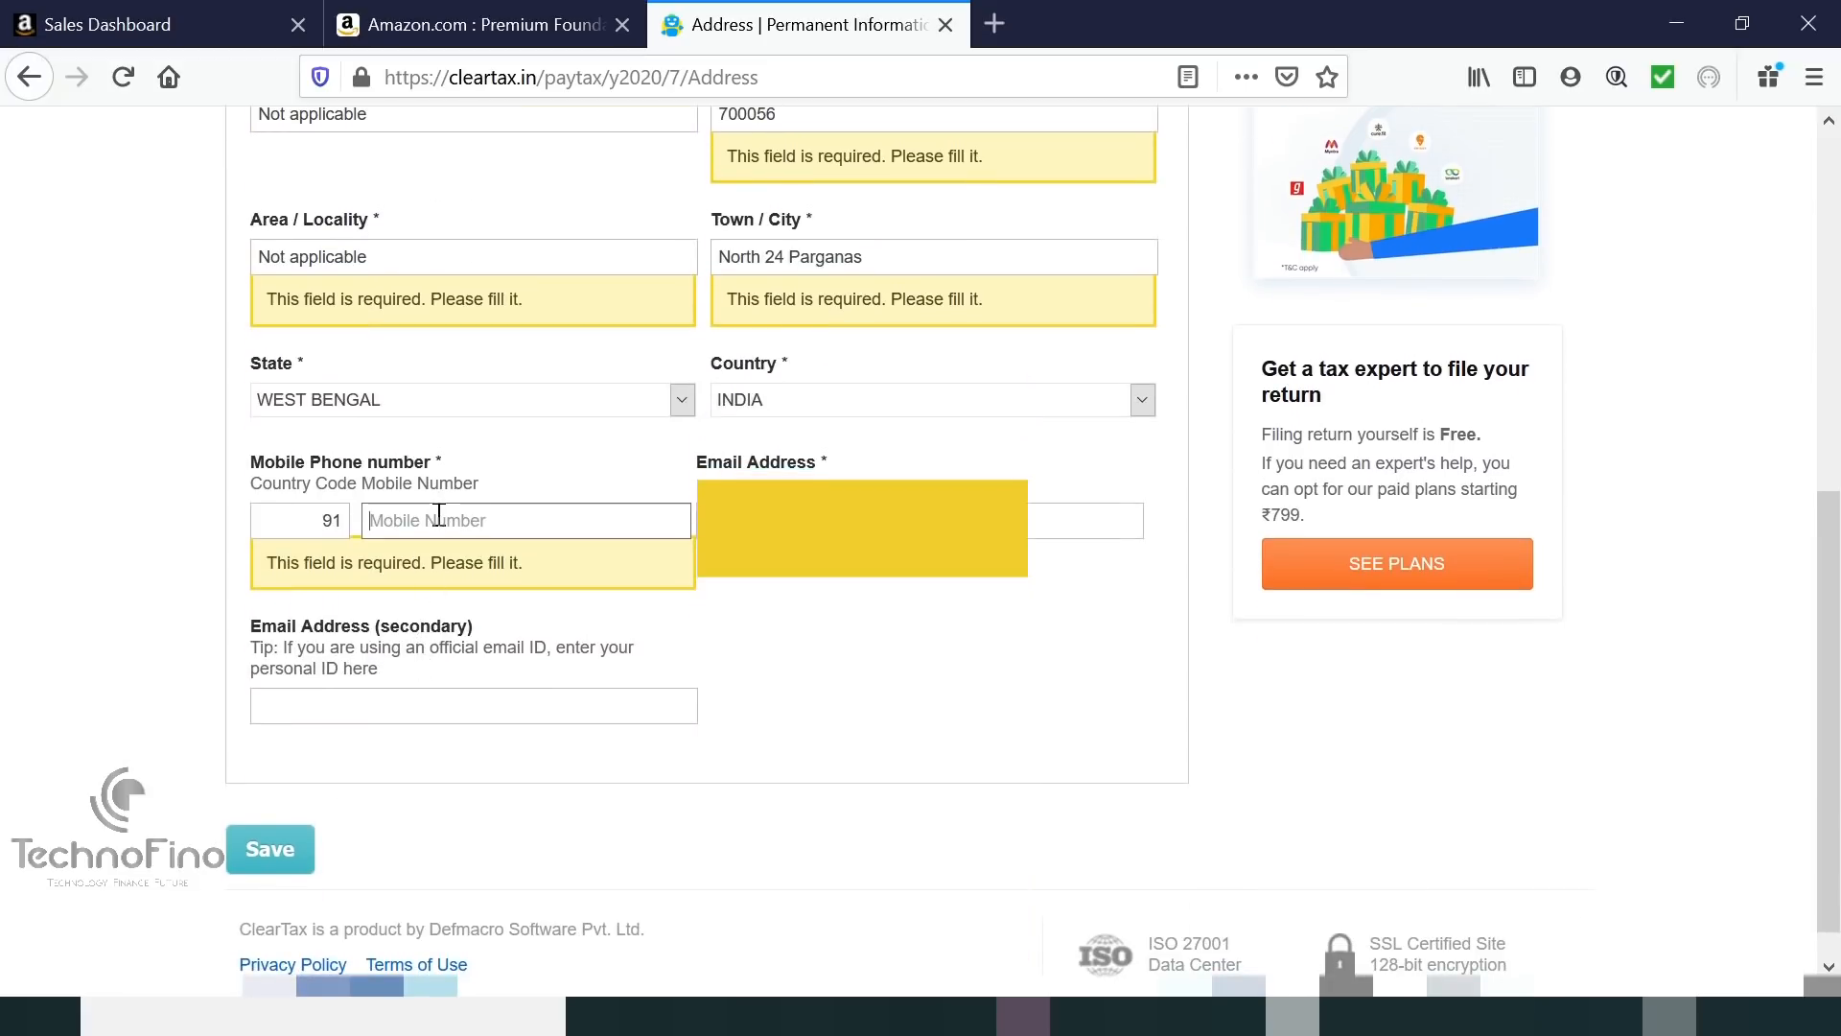
key("Tab")
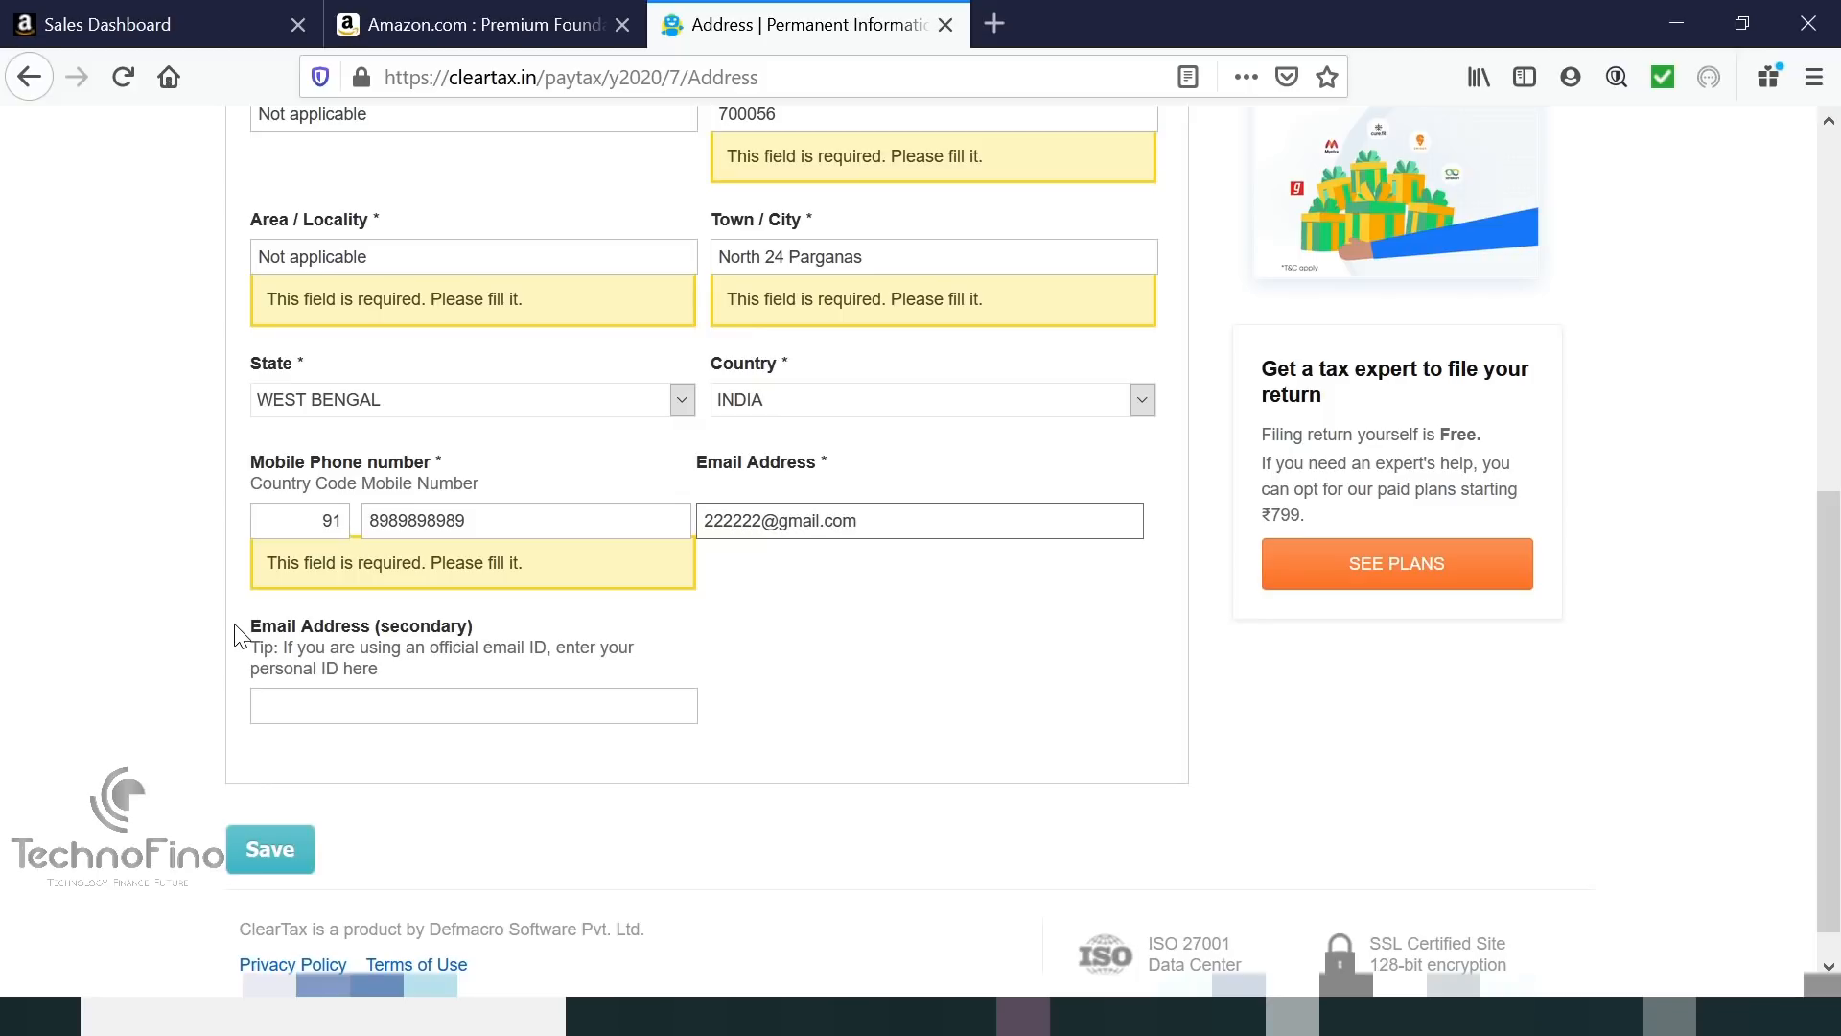
left_click(269, 849)
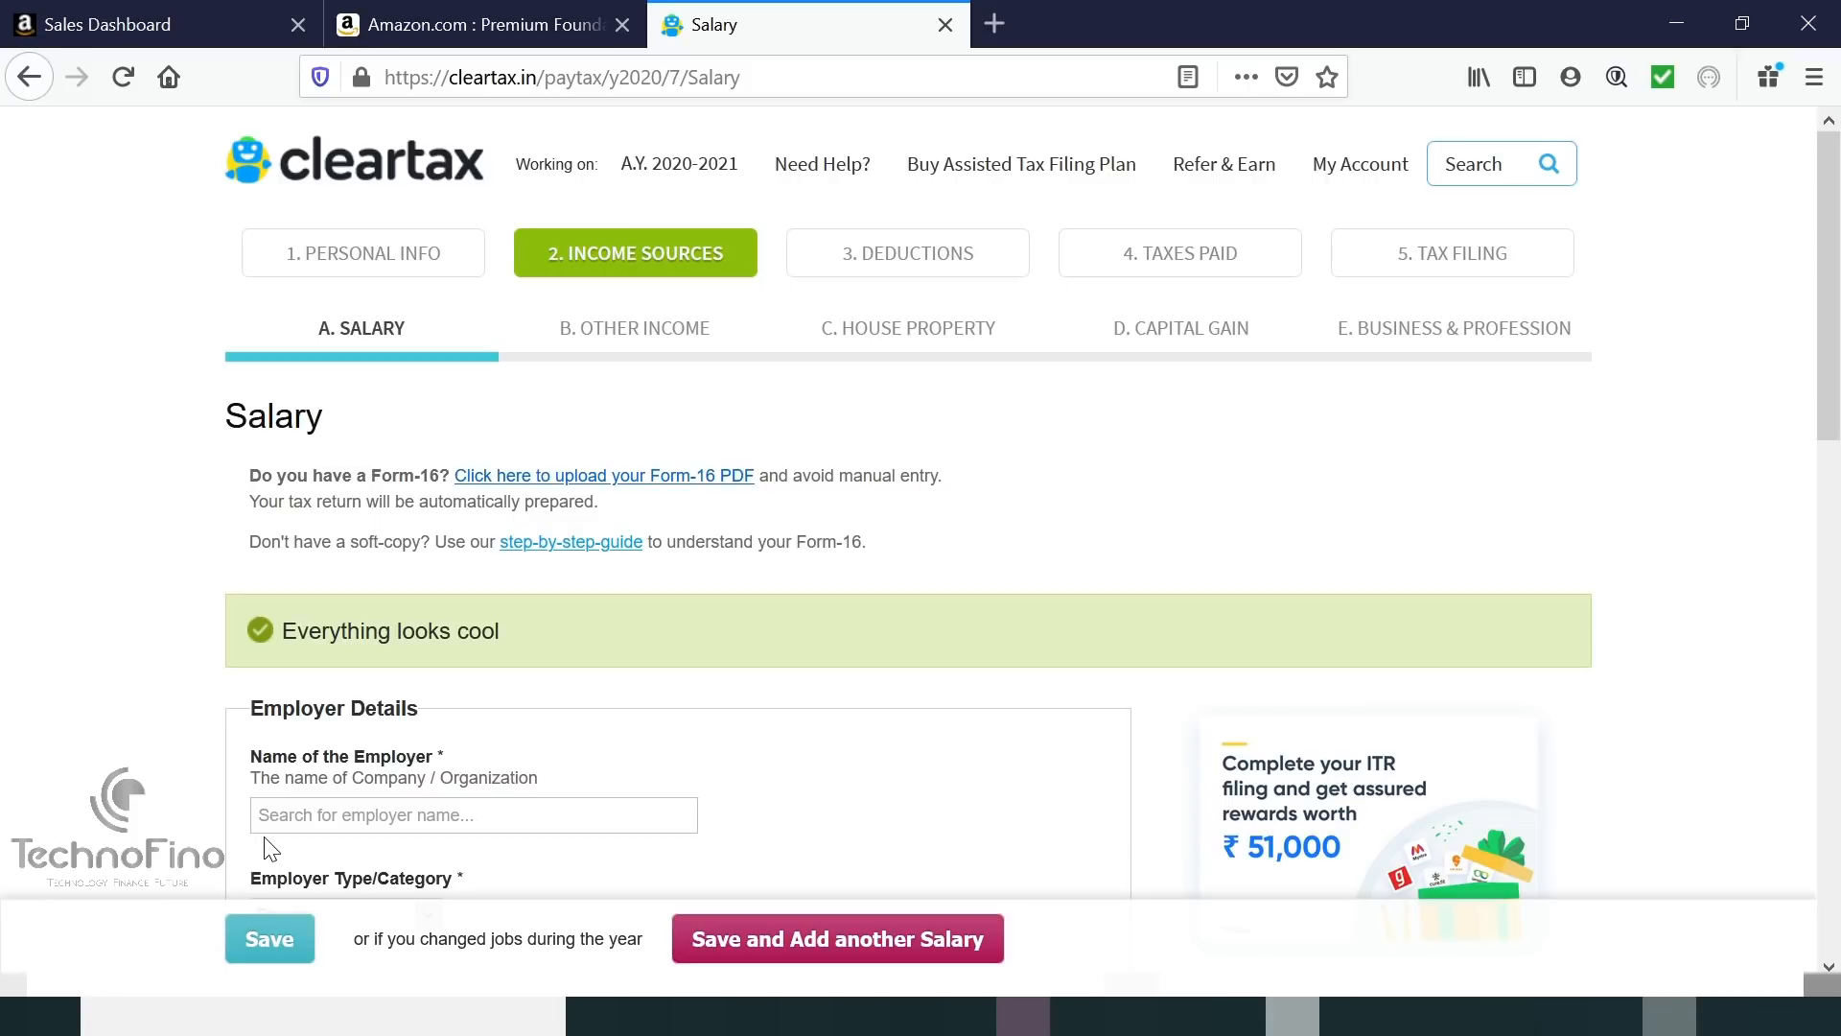
Set the employer name to TECHNOFINO from the autocomplete suggestion.
scroll(383, 671, "down", 2)
left_click(550, 632)
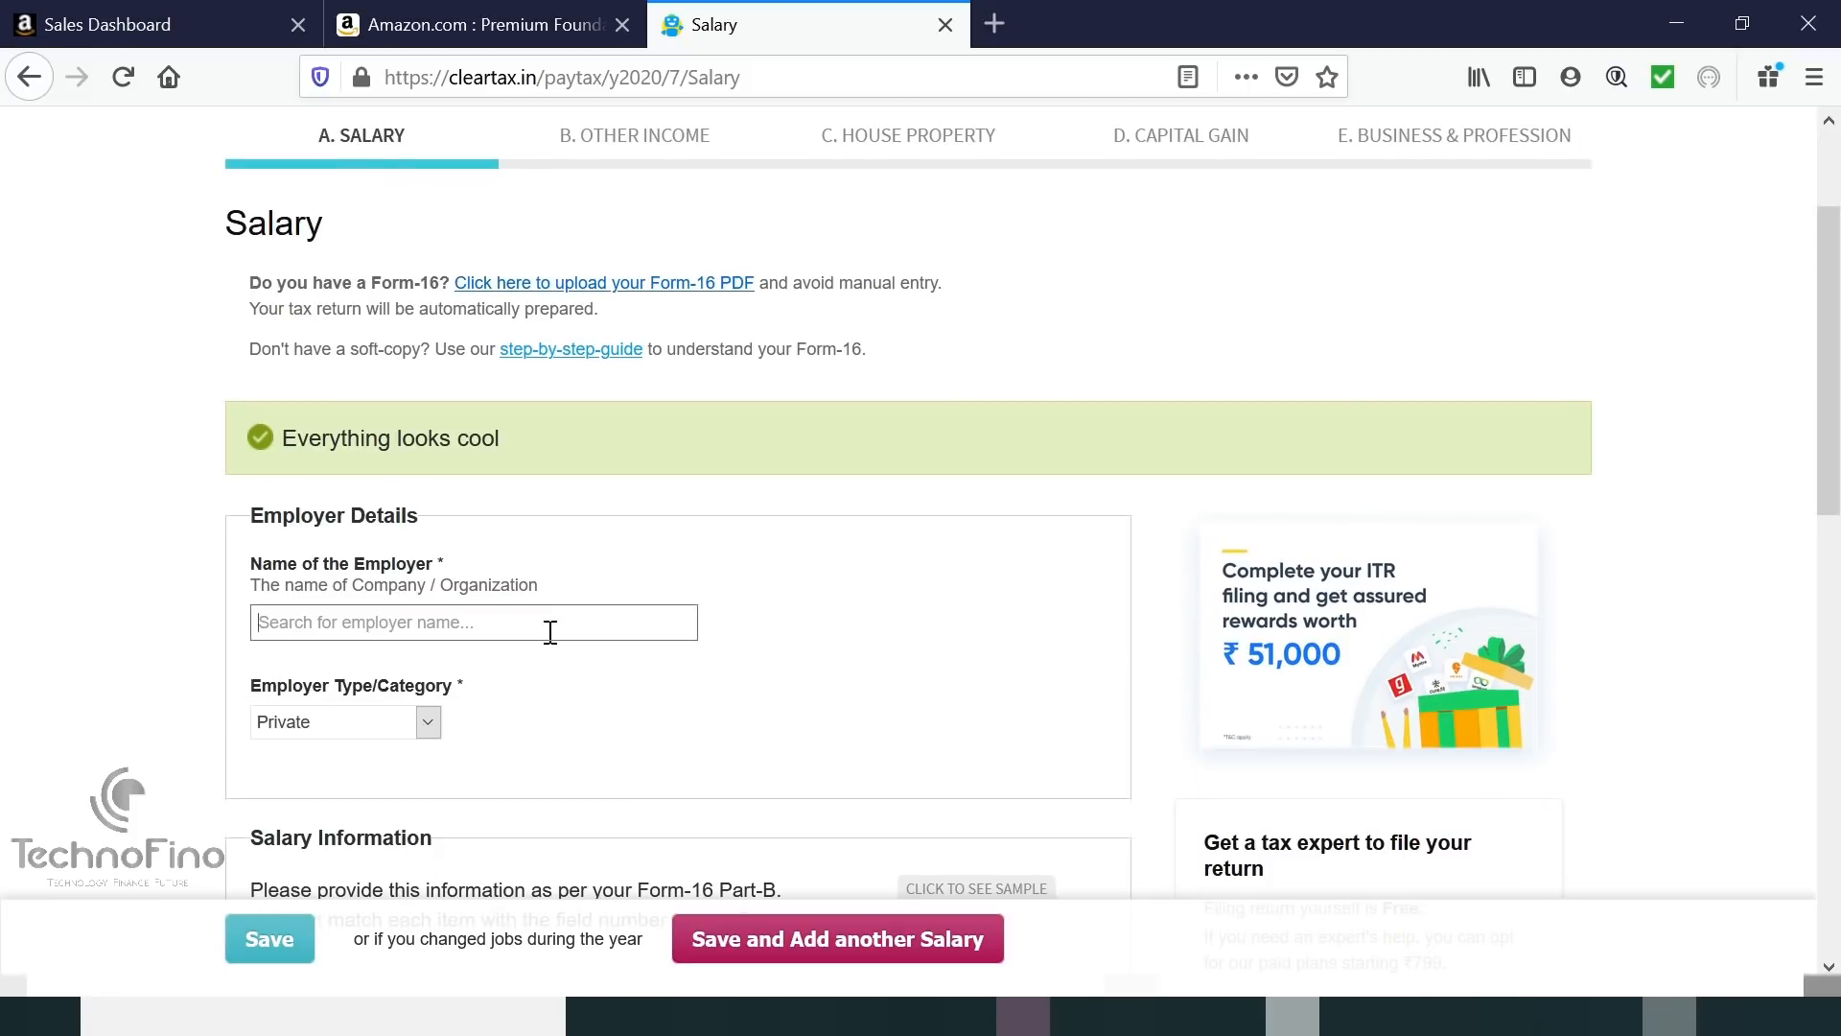
type("Tech")
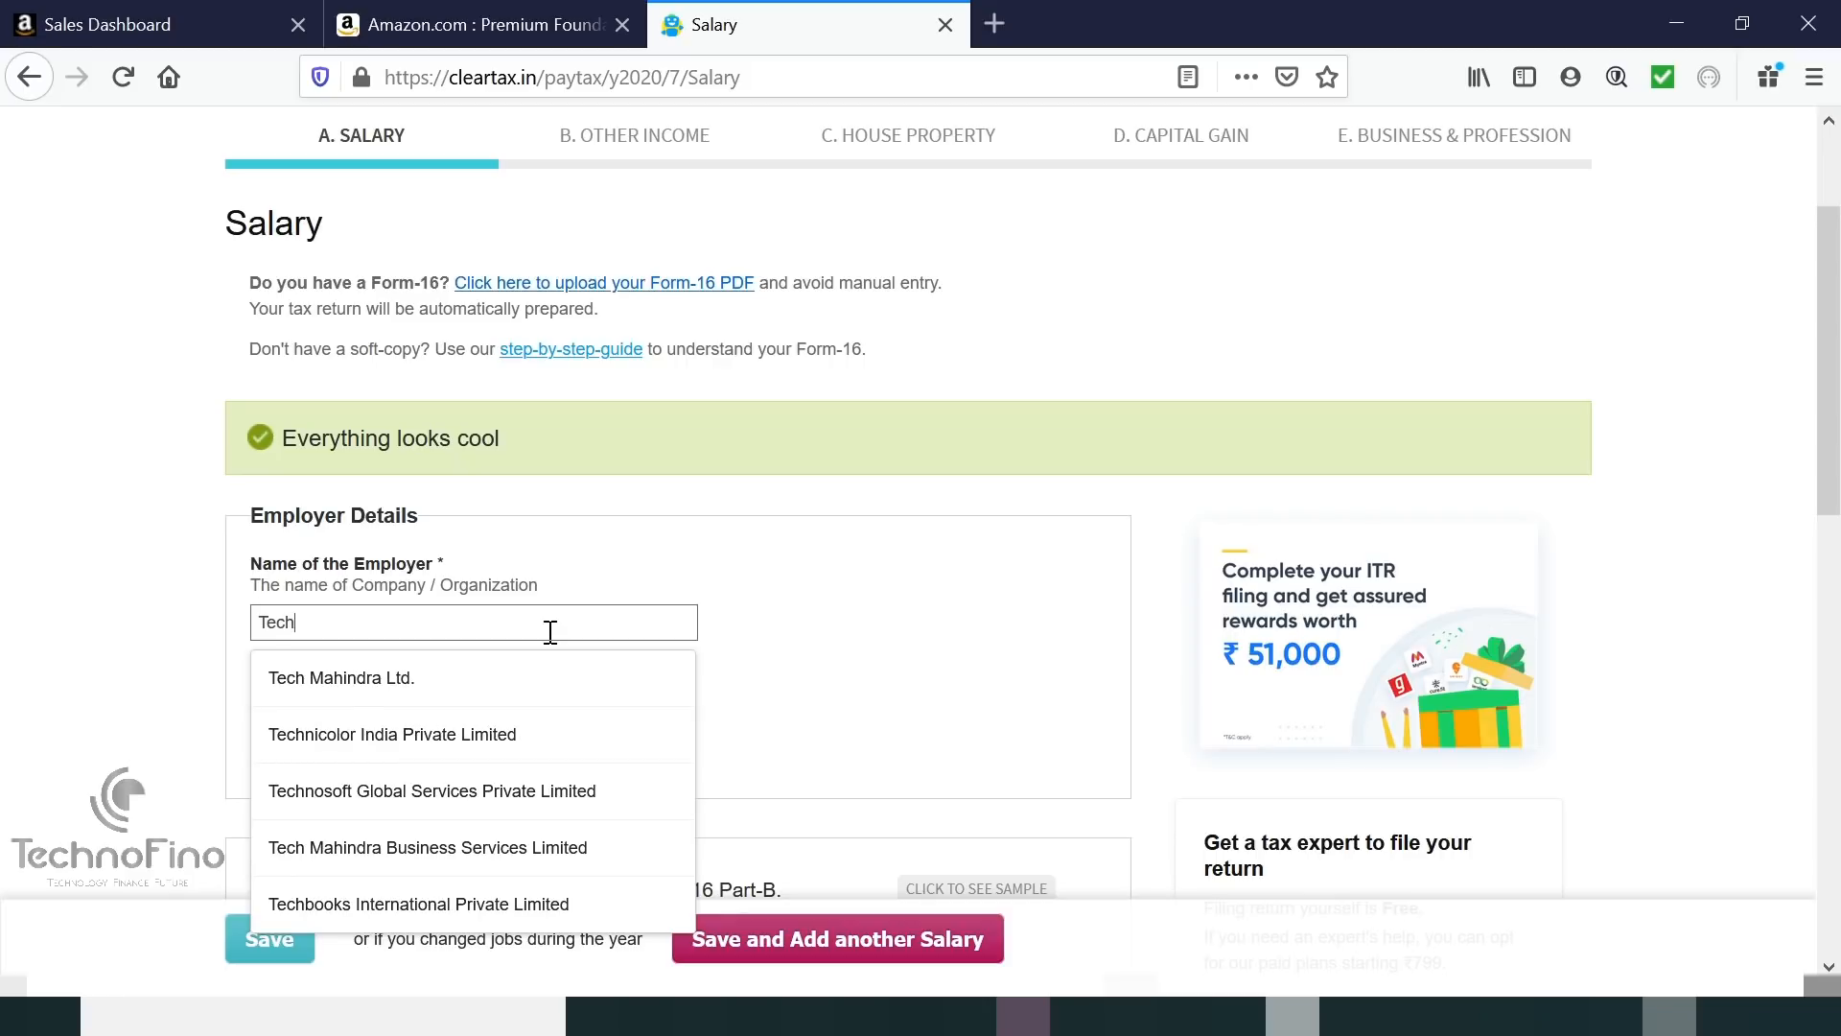
type("nofino")
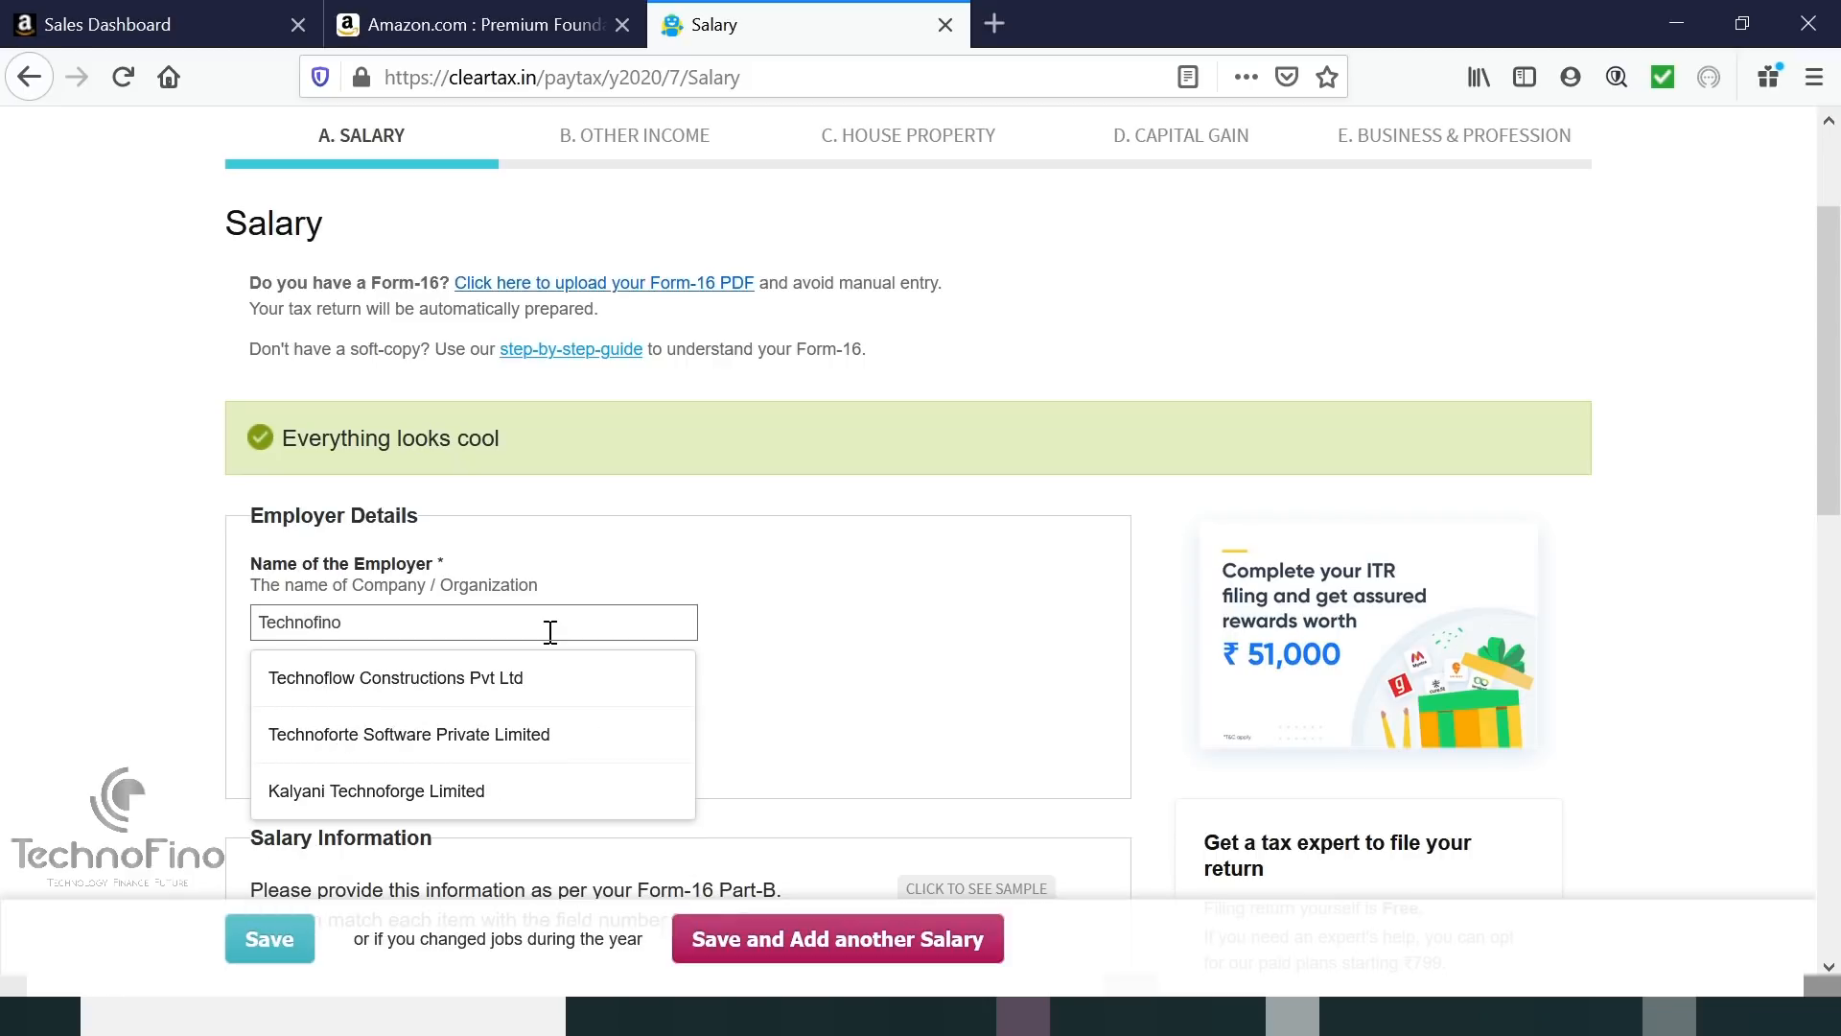
left_click(780, 608)
Keep Private as the employer type/category.
scroll(783, 607, "down", 2)
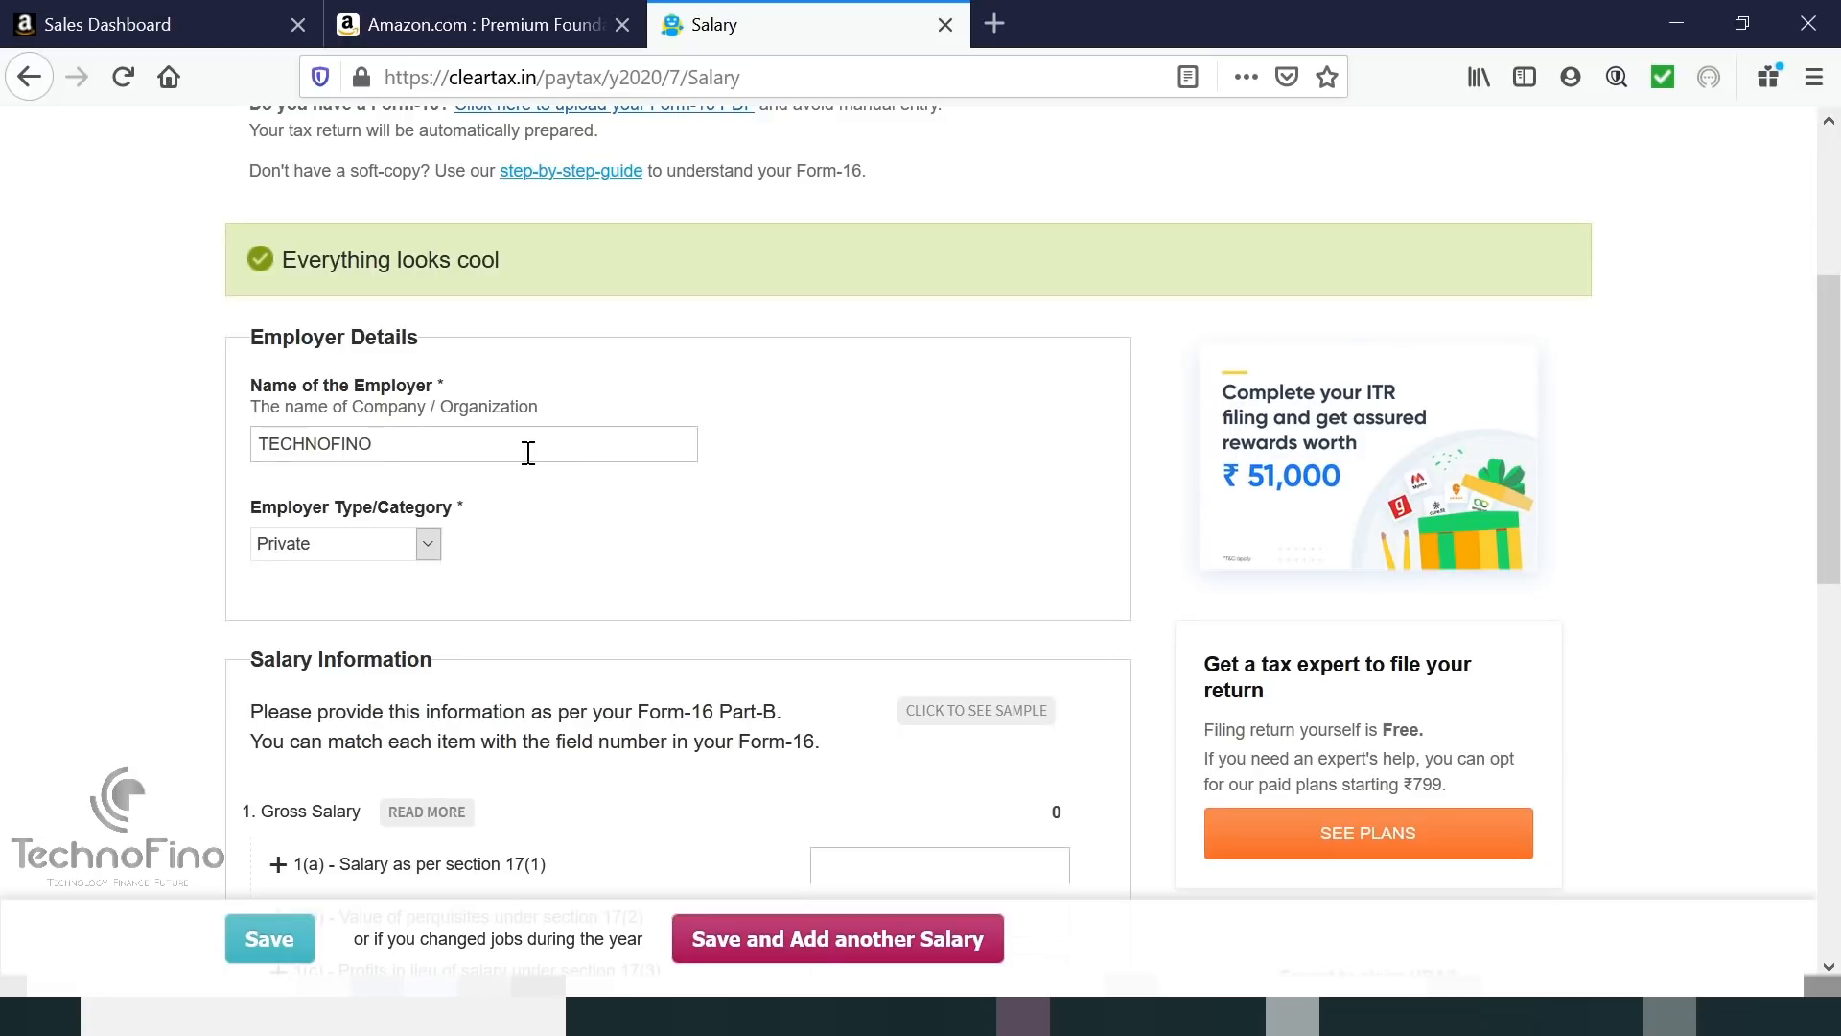
scroll(581, 550, "down", 2)
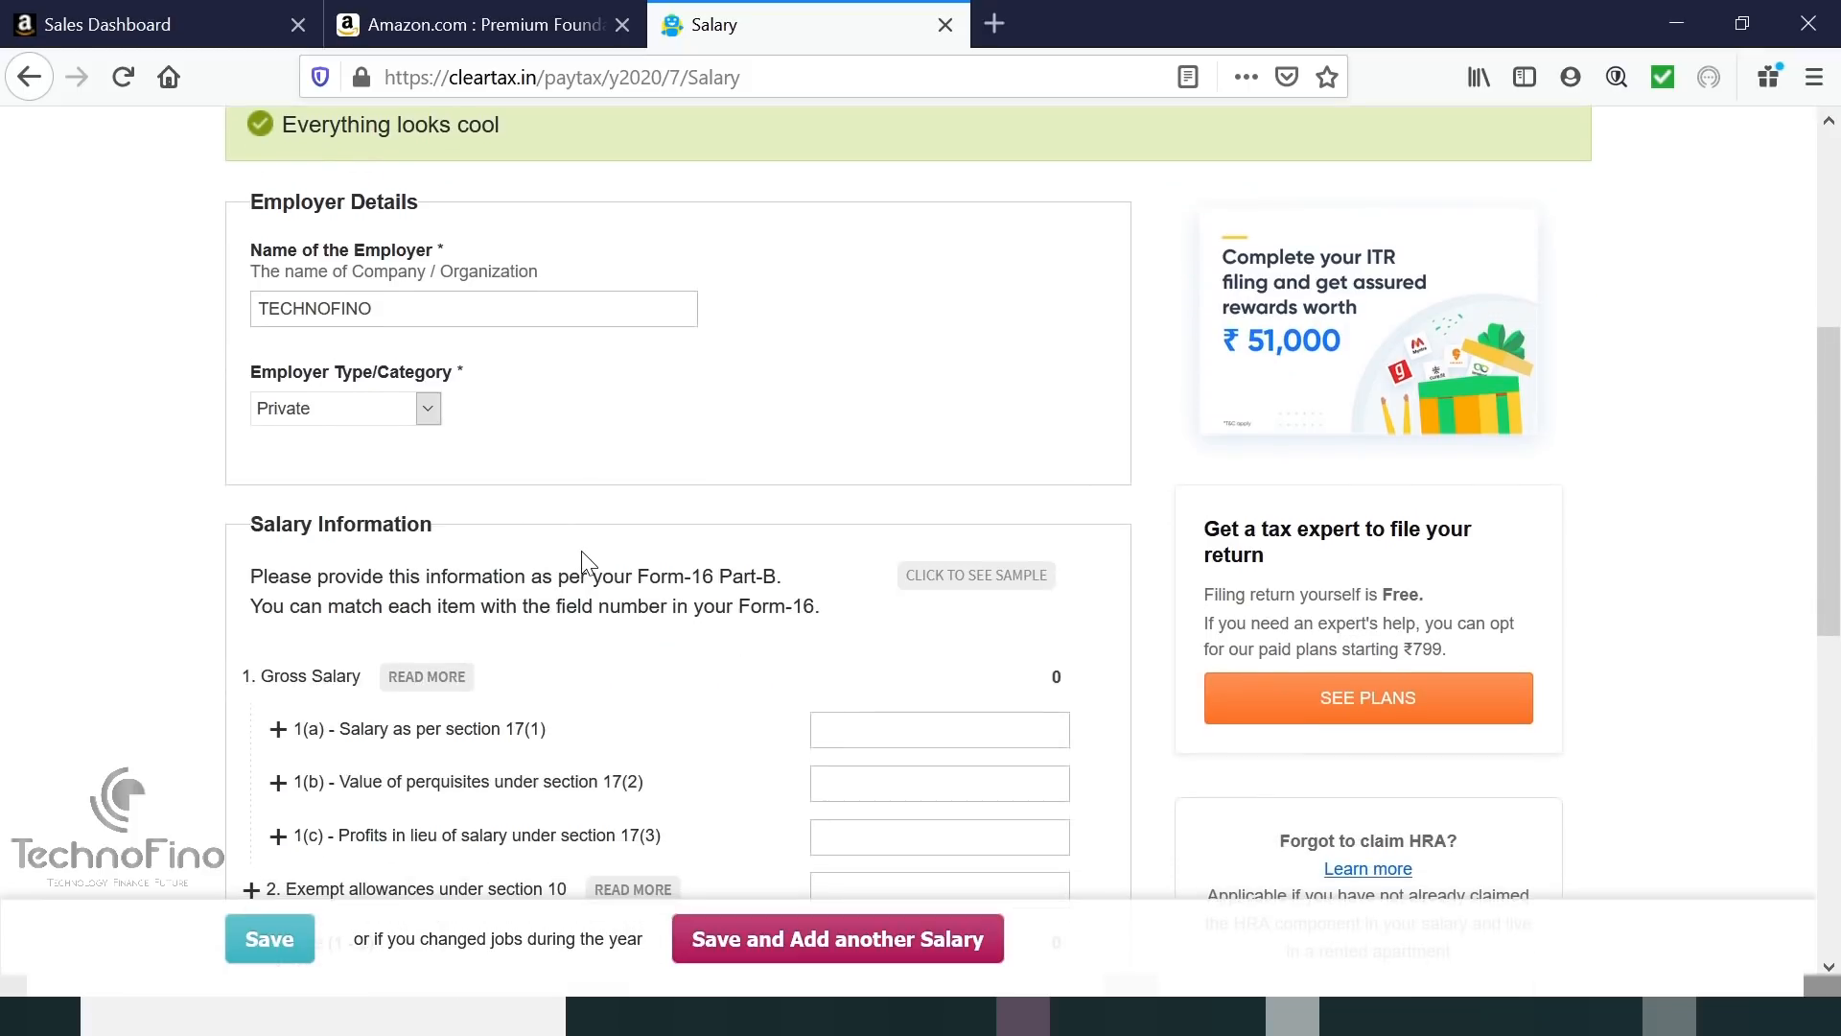
left_click(434, 408)
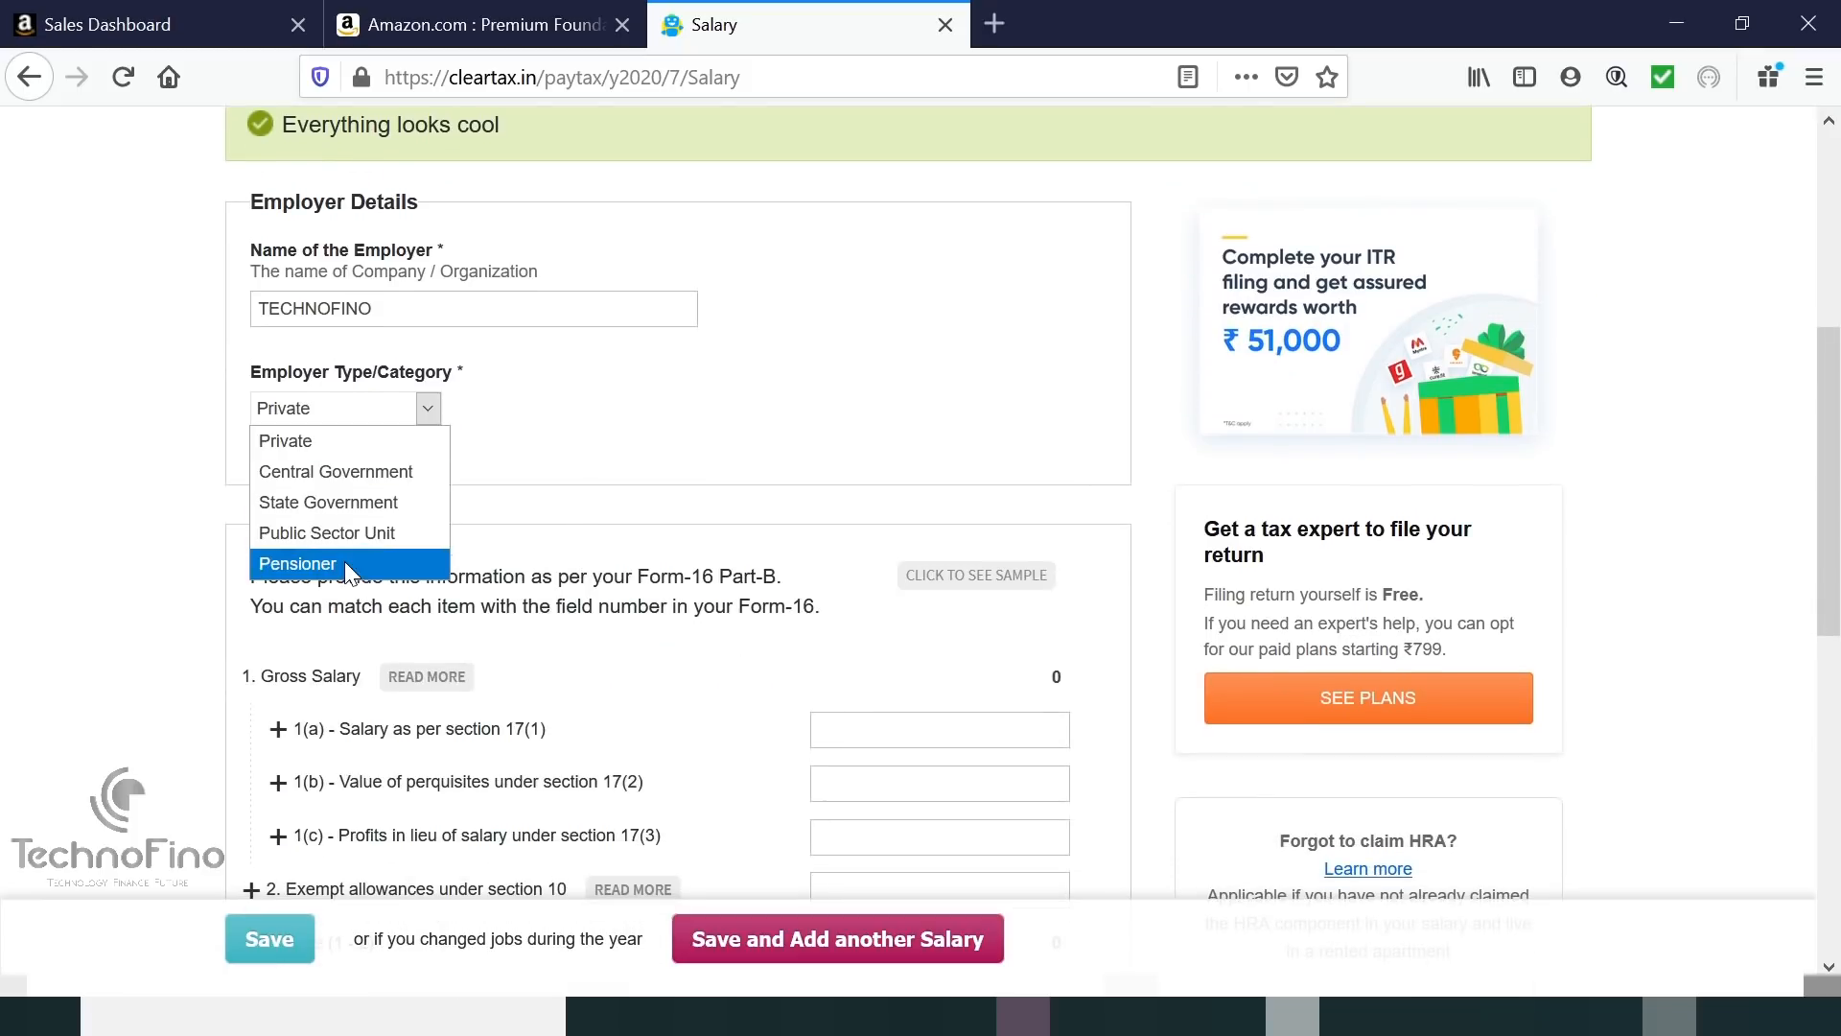
left_click(324, 449)
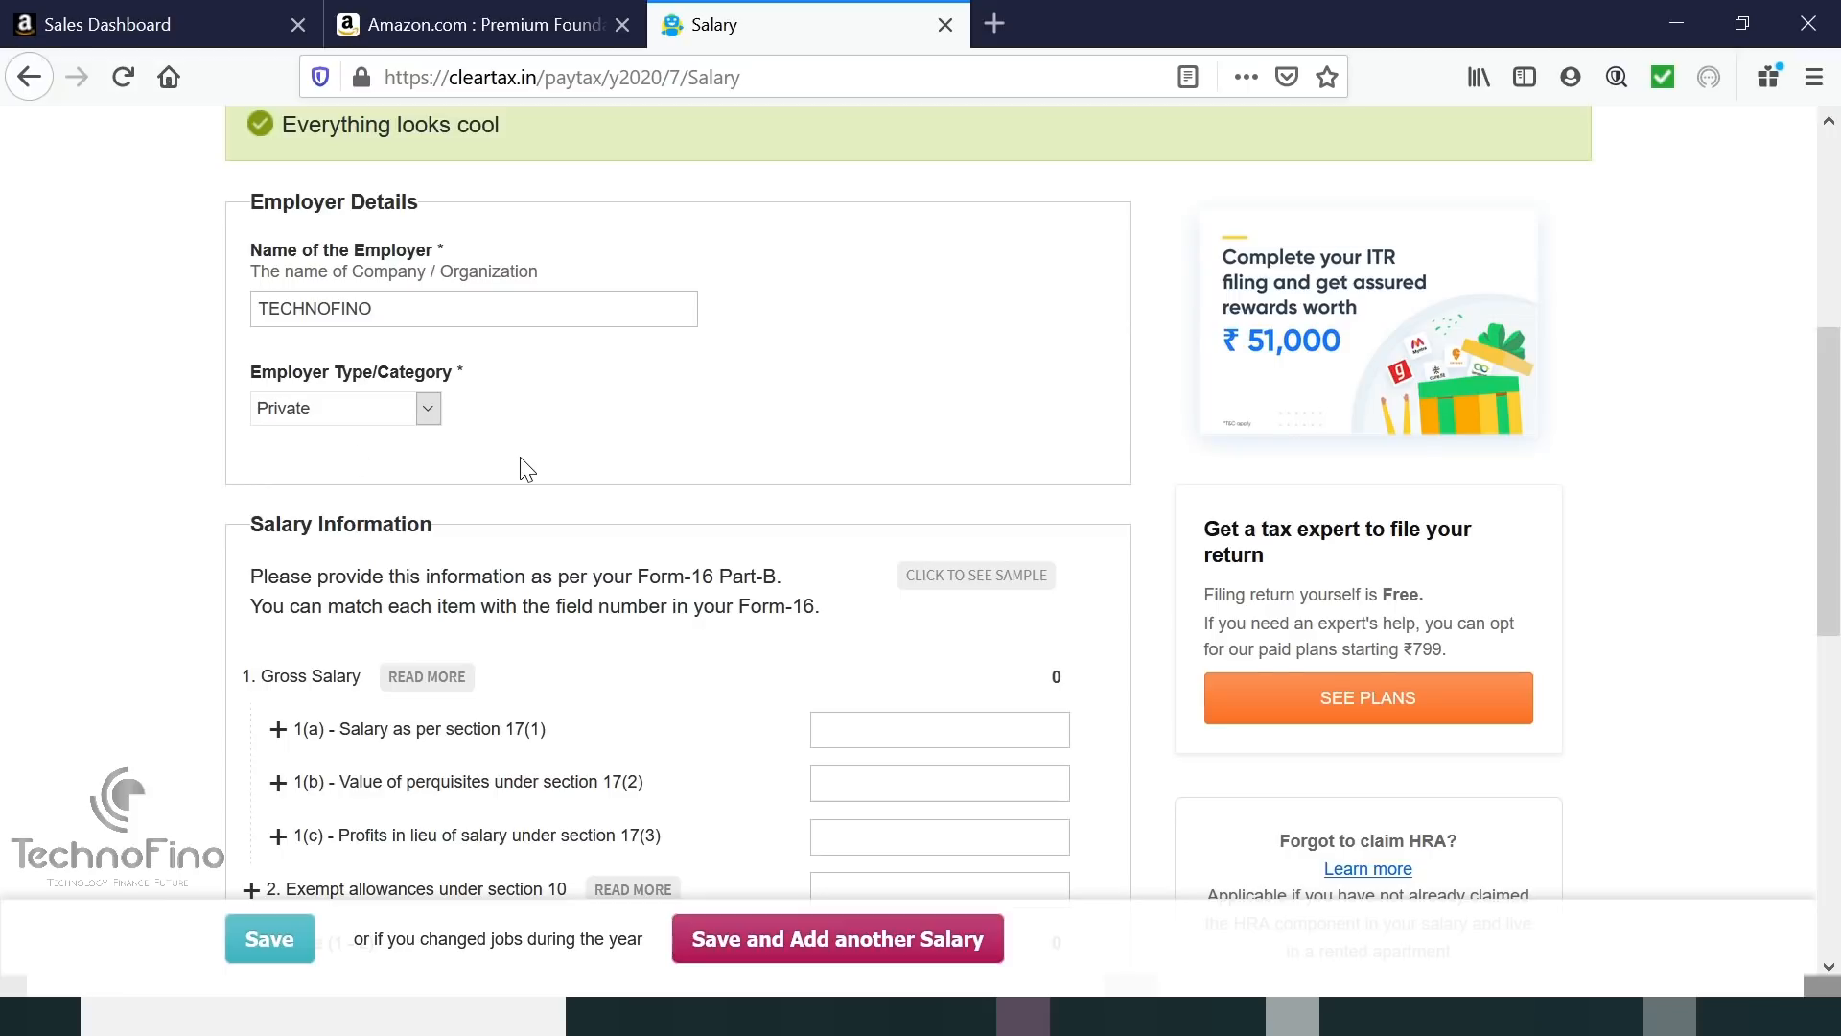
scroll(522, 468, "down", 3)
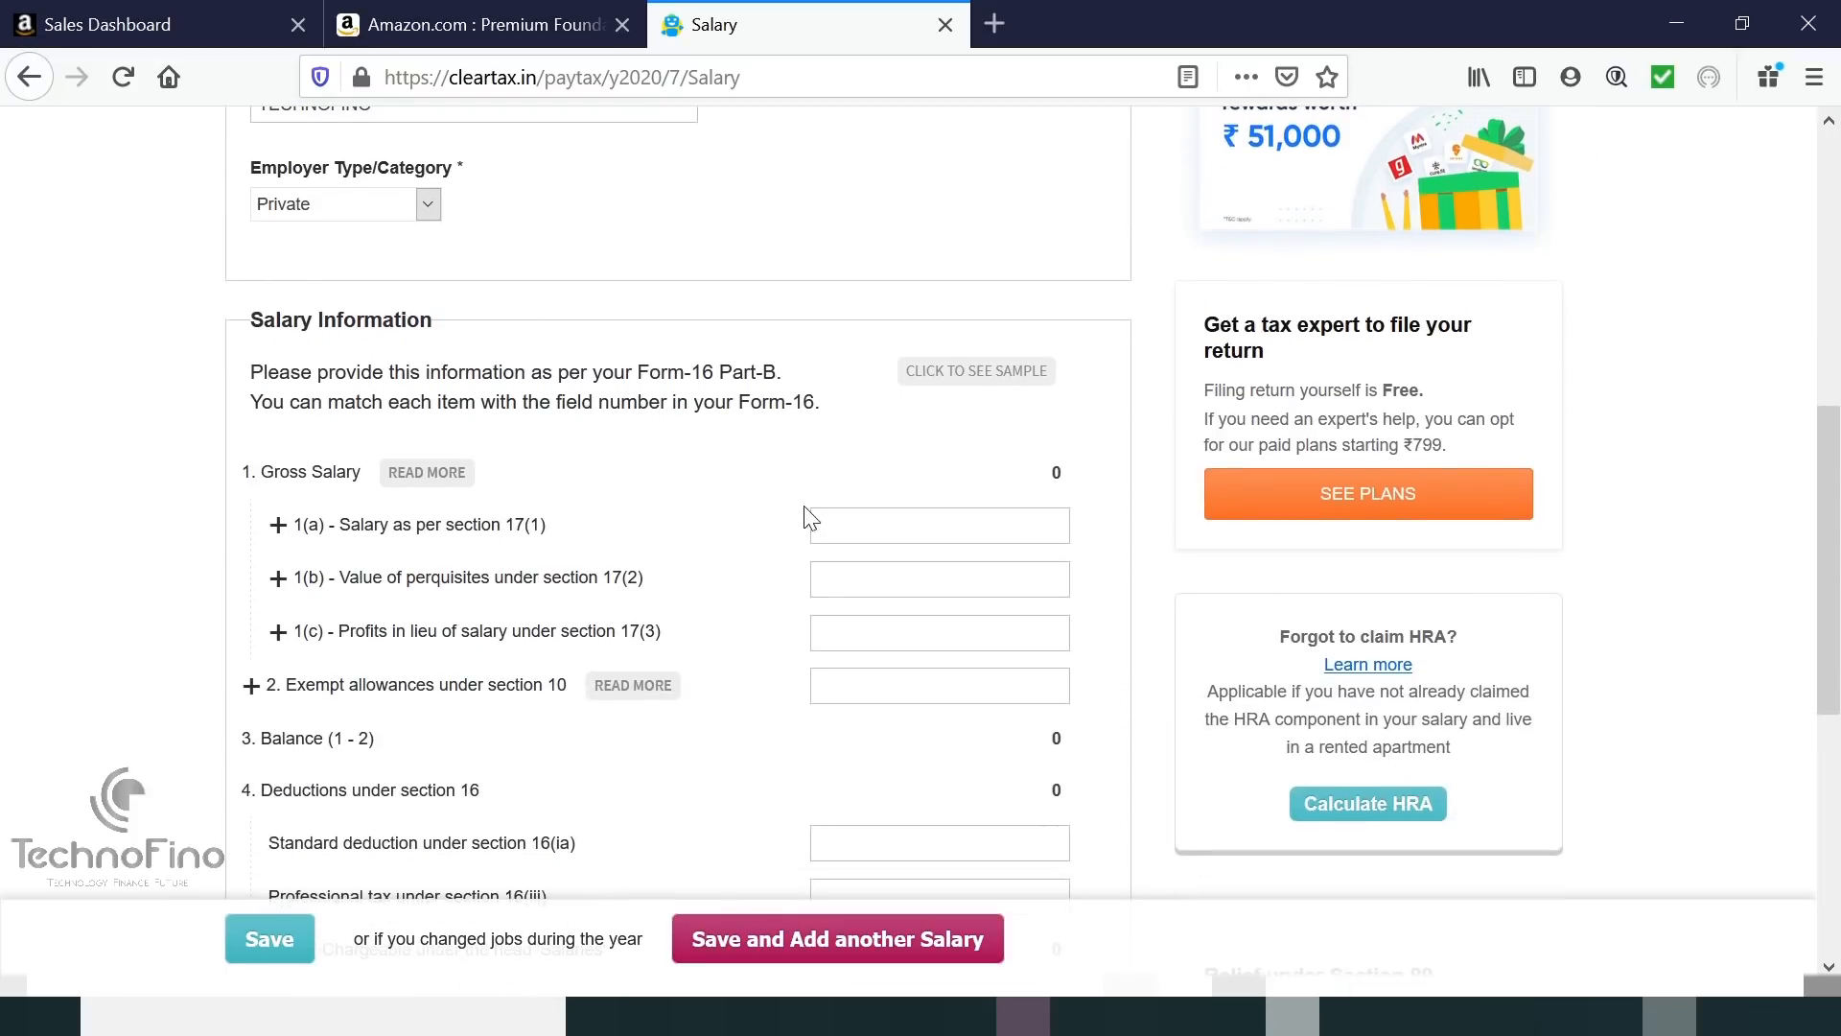
Enter 2,40,000 as salary under 17(1) and 12,000 as exempt allowances.
left_click(855, 528)
type("2")
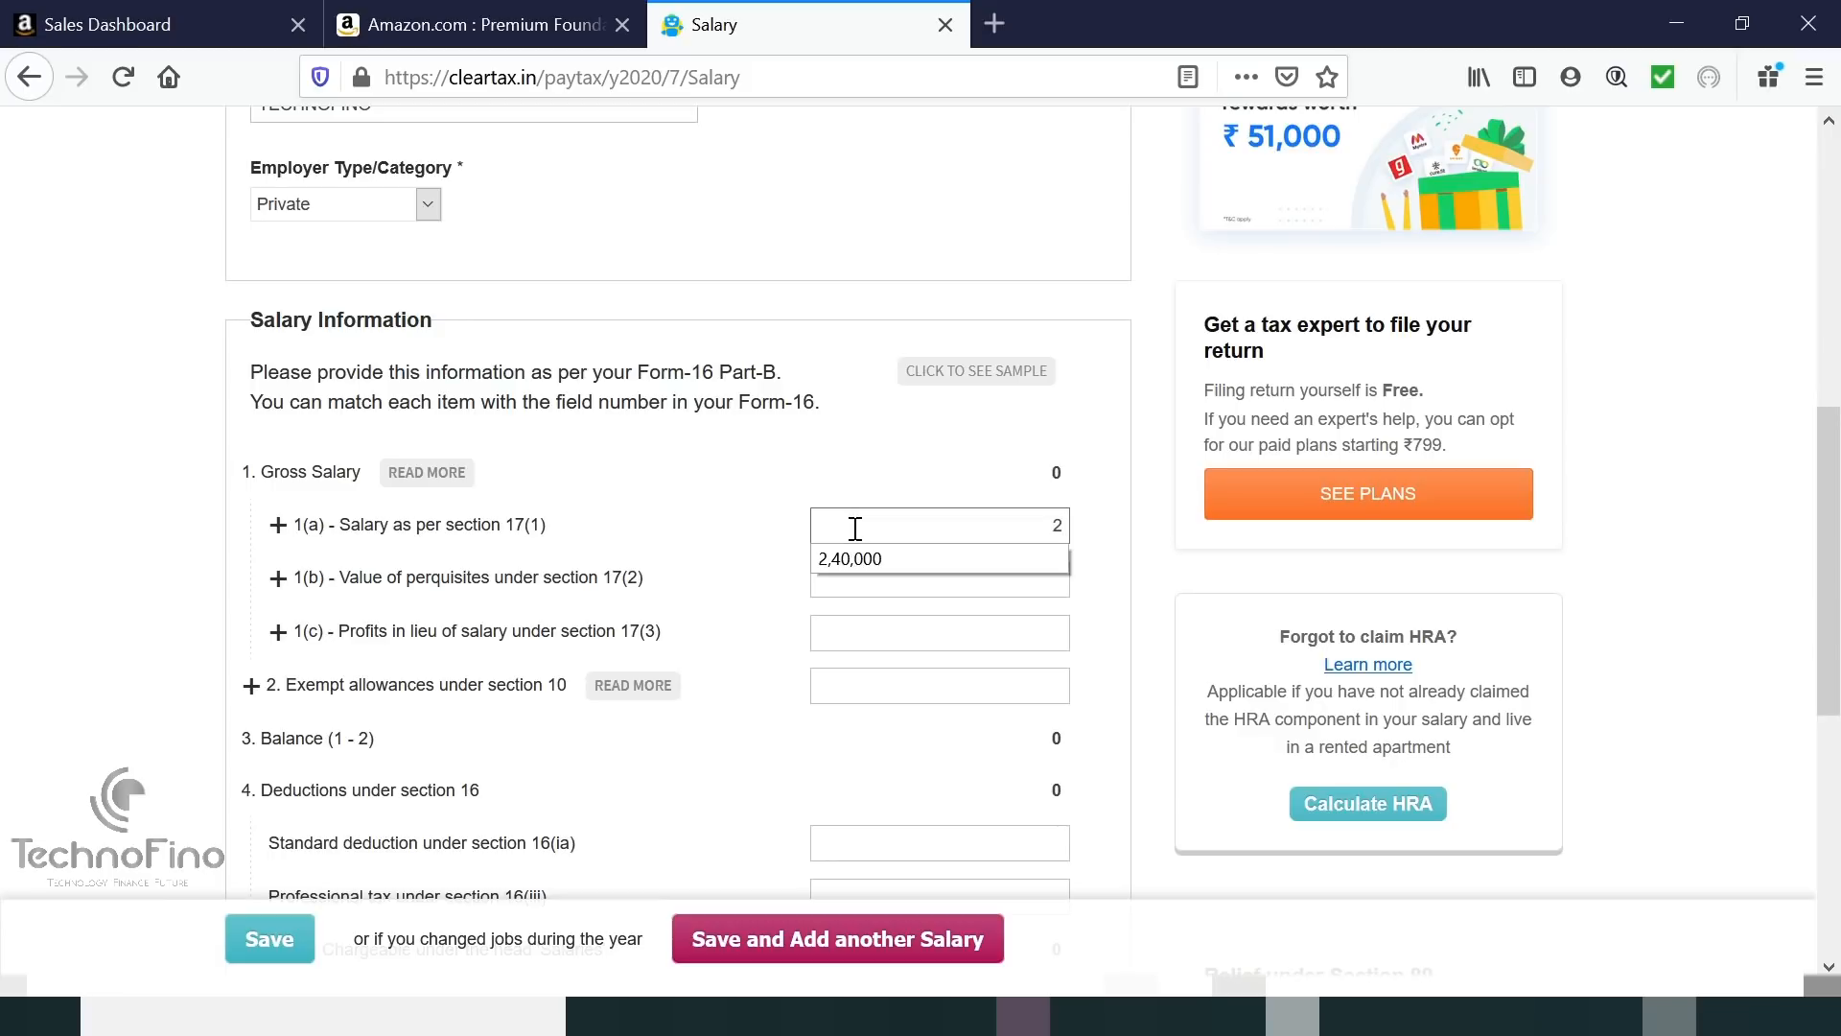
left_click(853, 556)
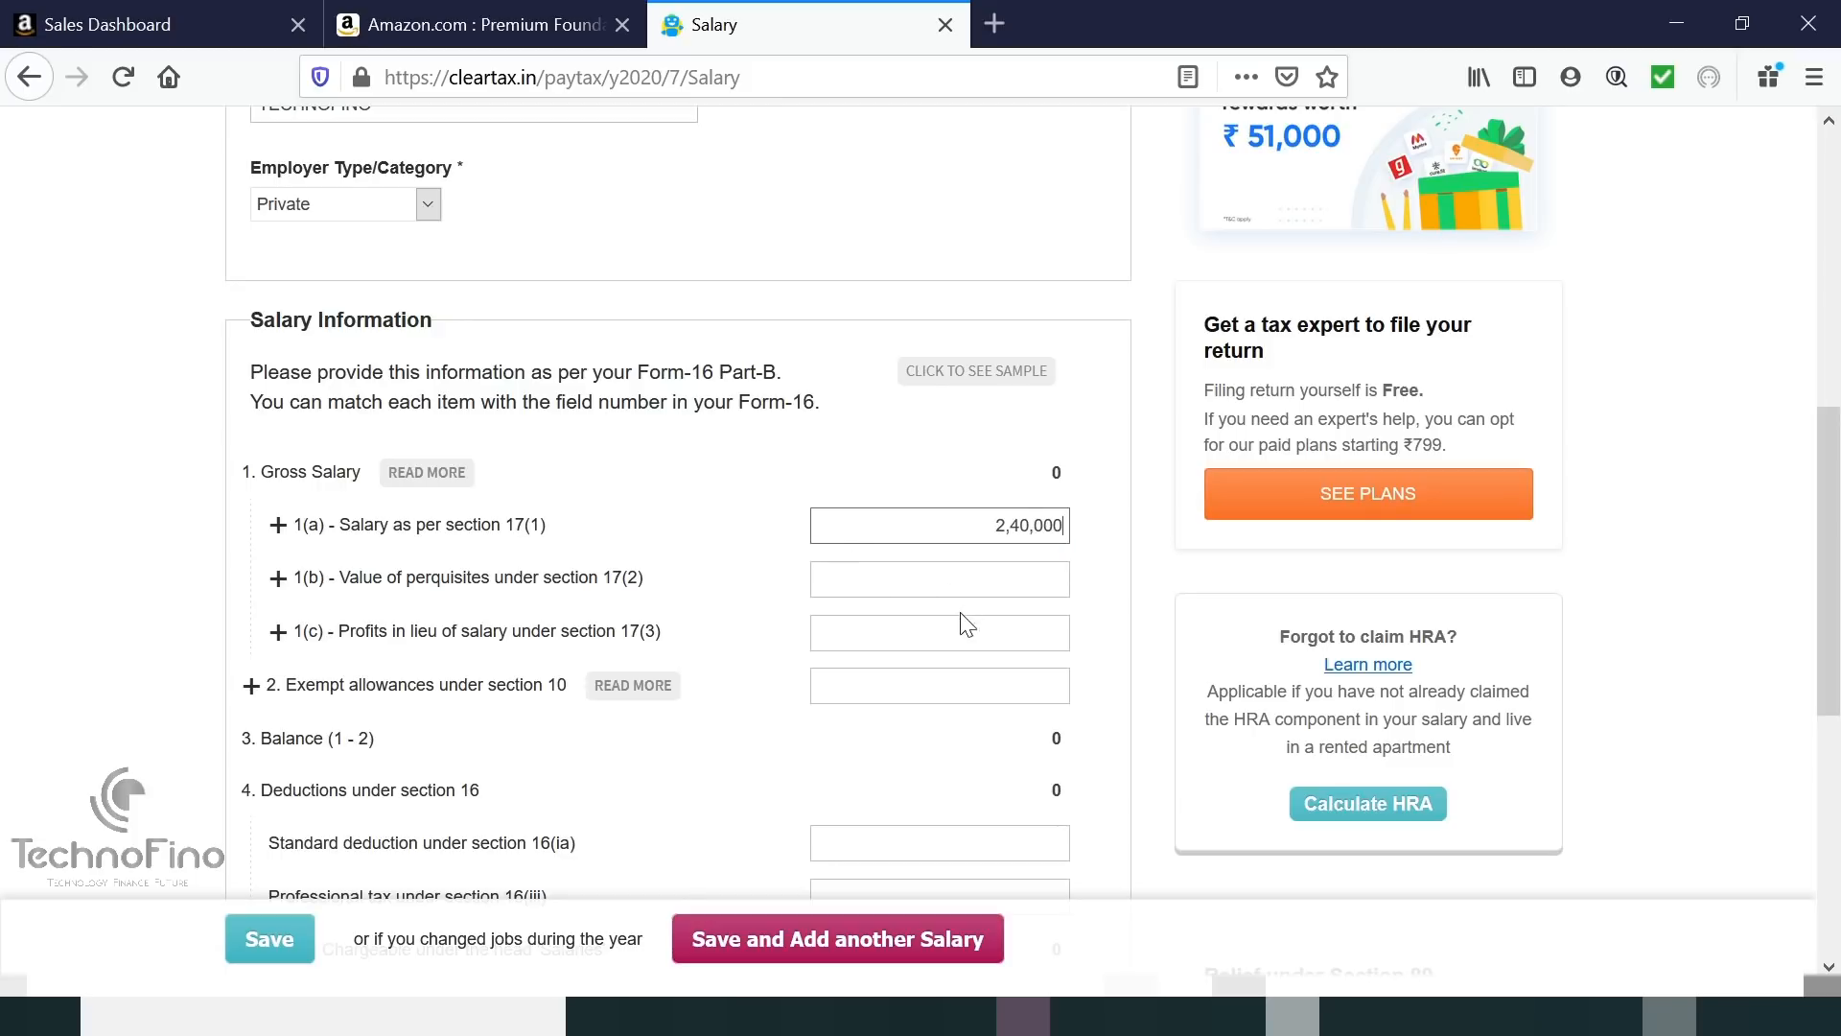
left_click(862, 684)
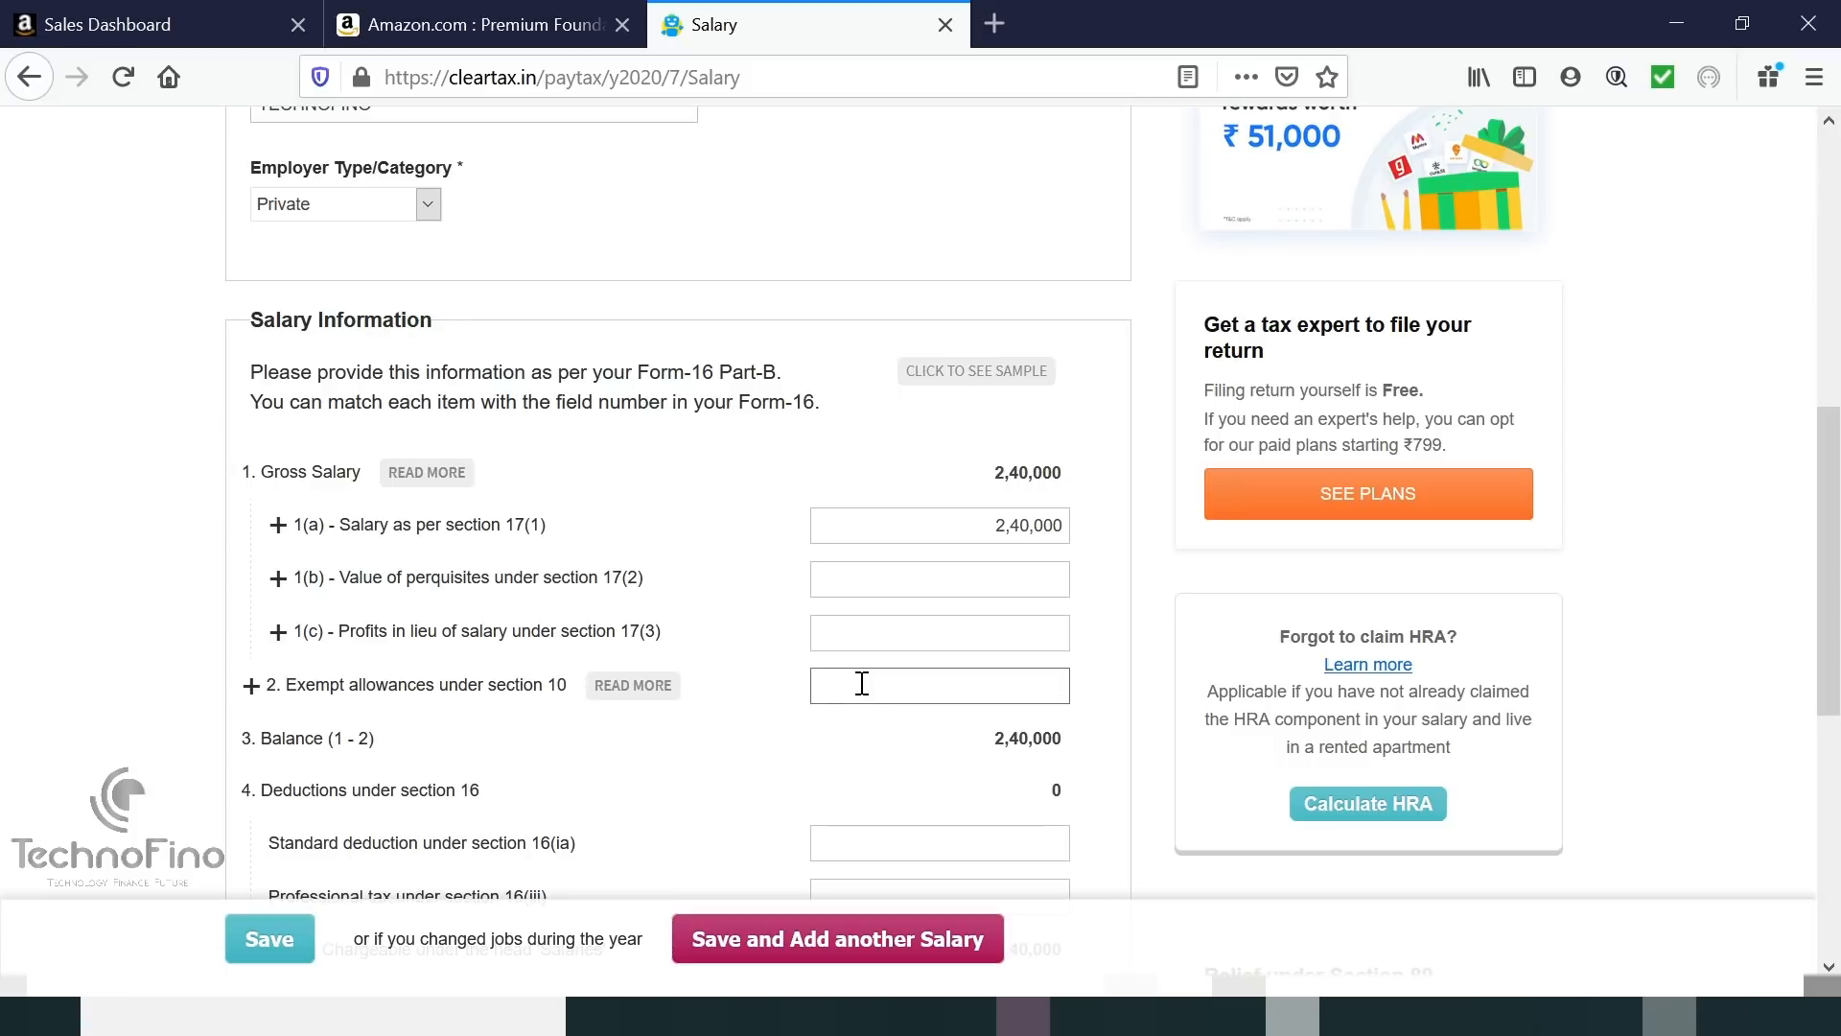
type("12")
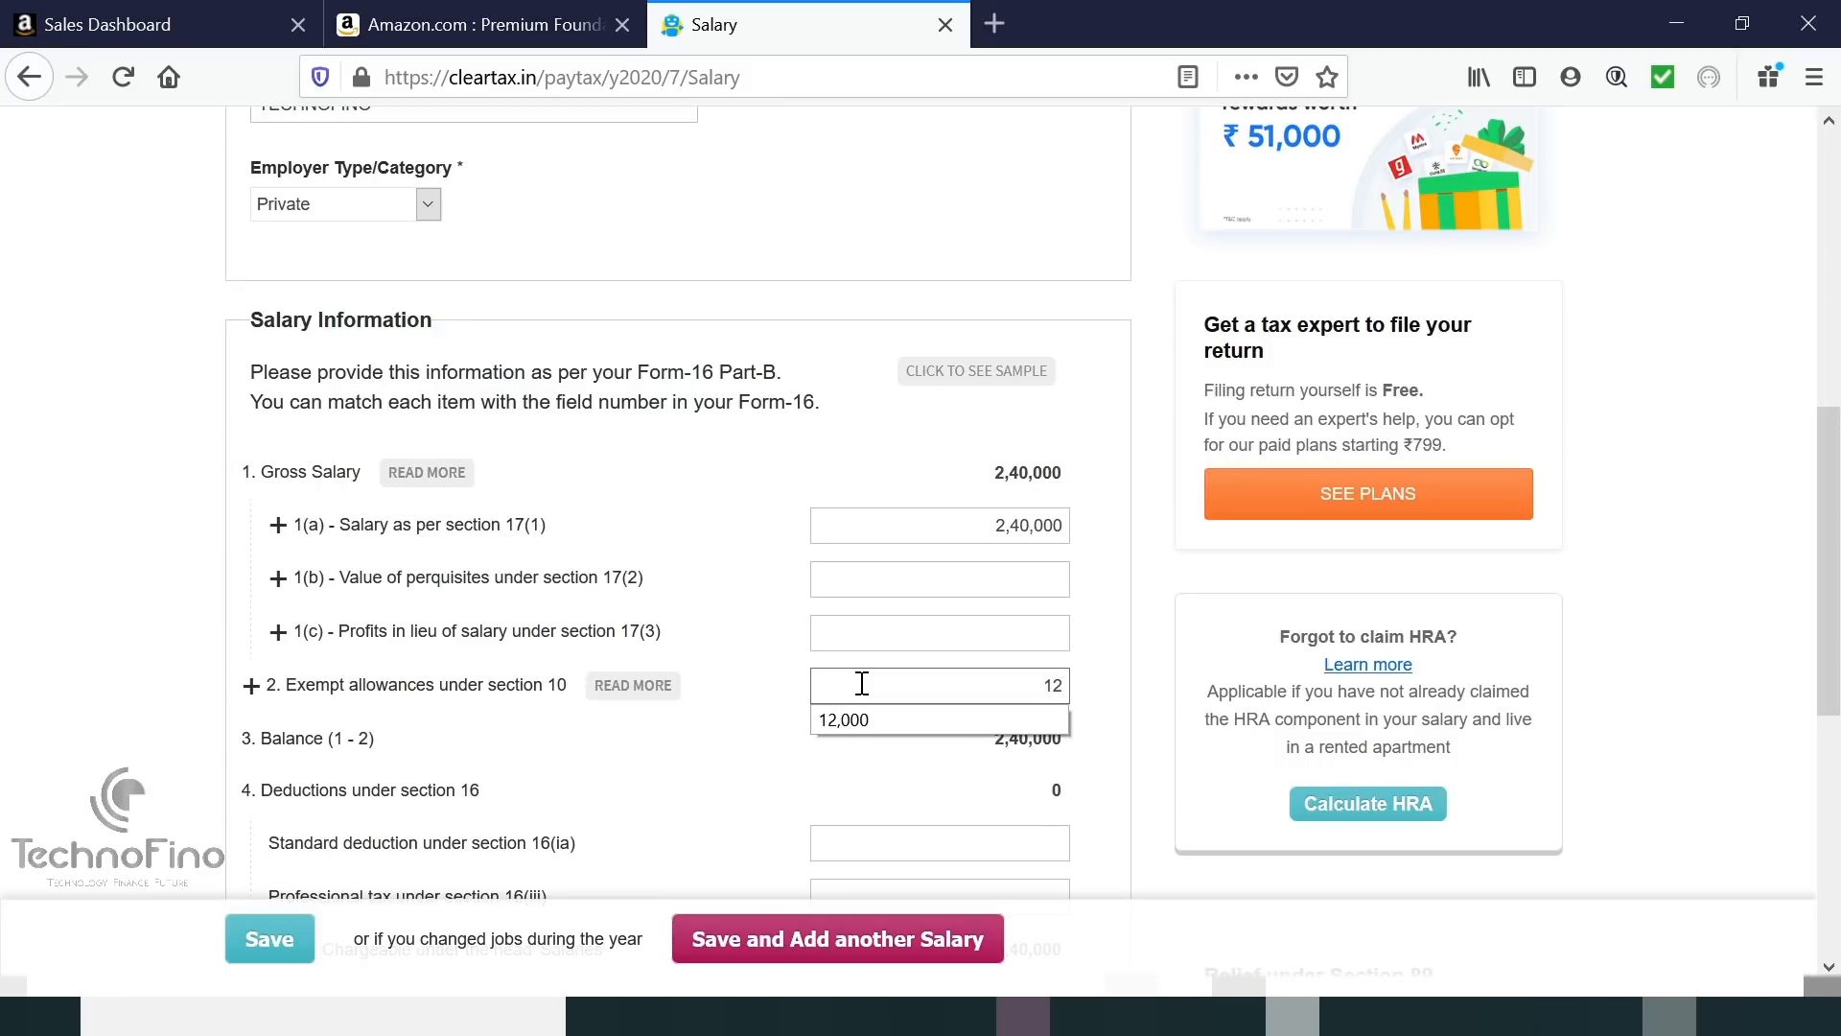
left_click(859, 720)
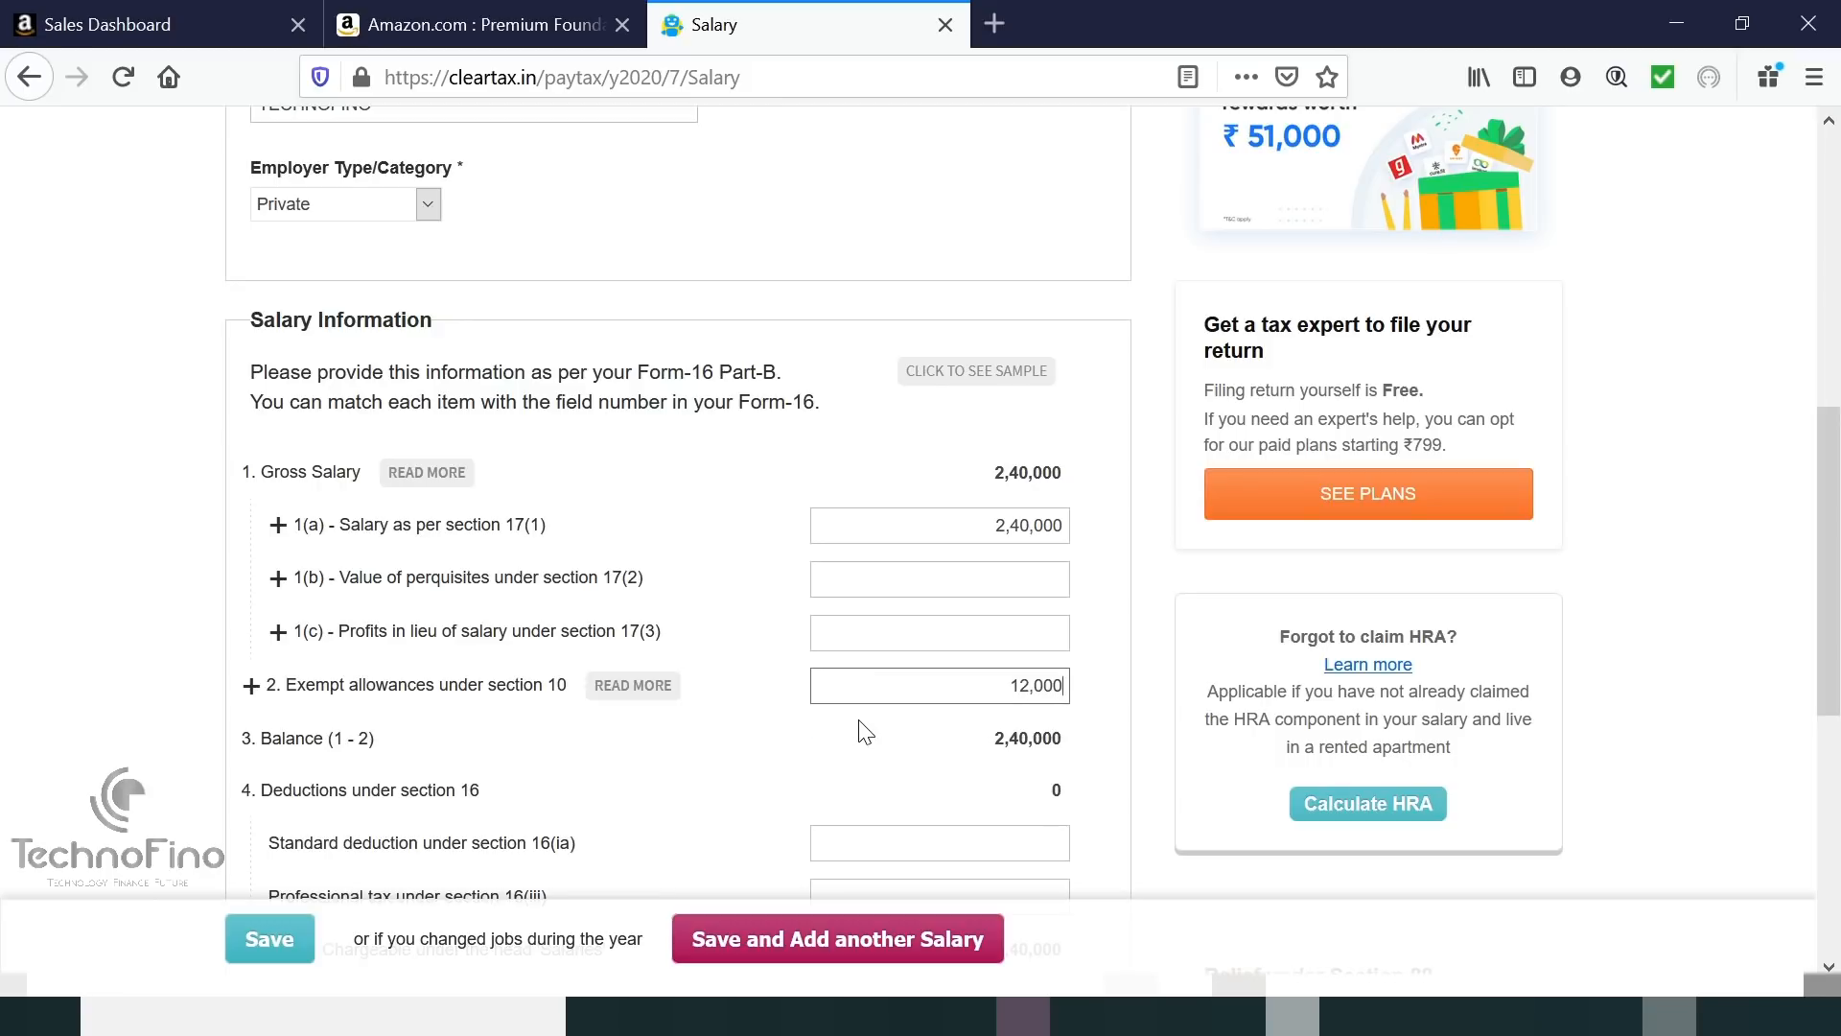
Enter a 50,000 standard deduction and 1,200 professional tax.
scroll(866, 731, "down", 3)
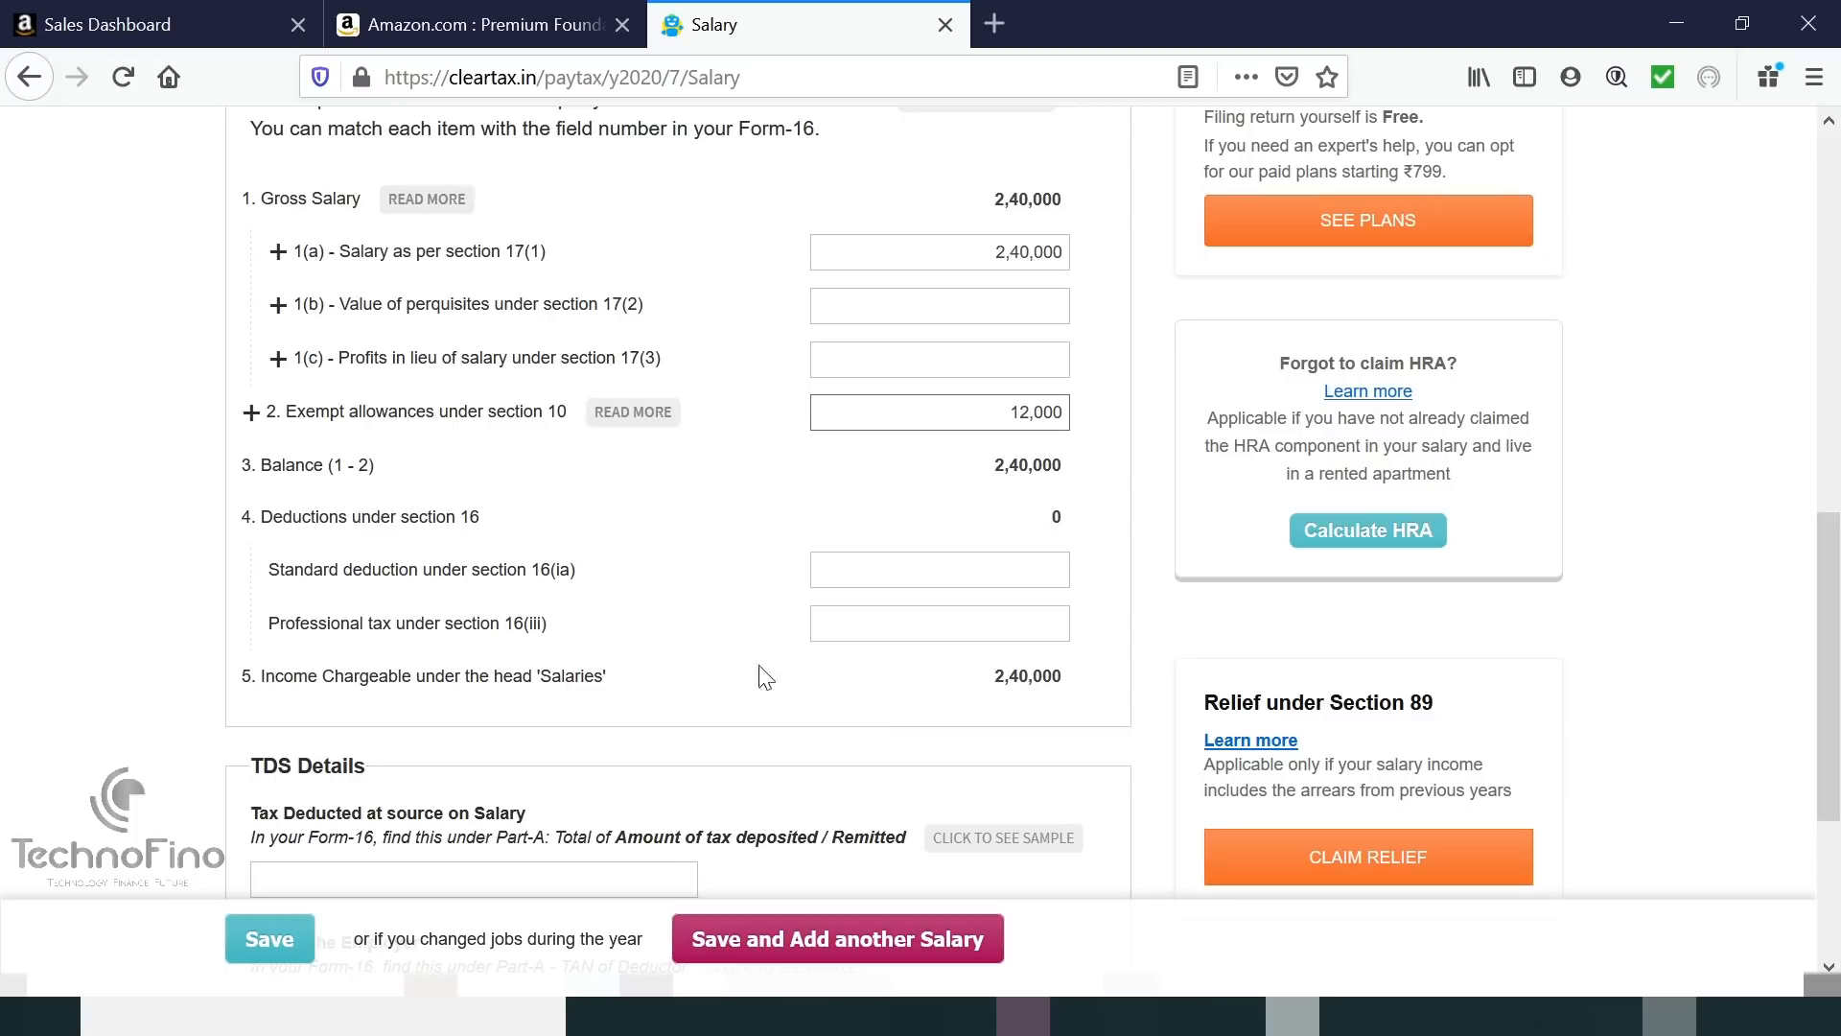
left_click(870, 575)
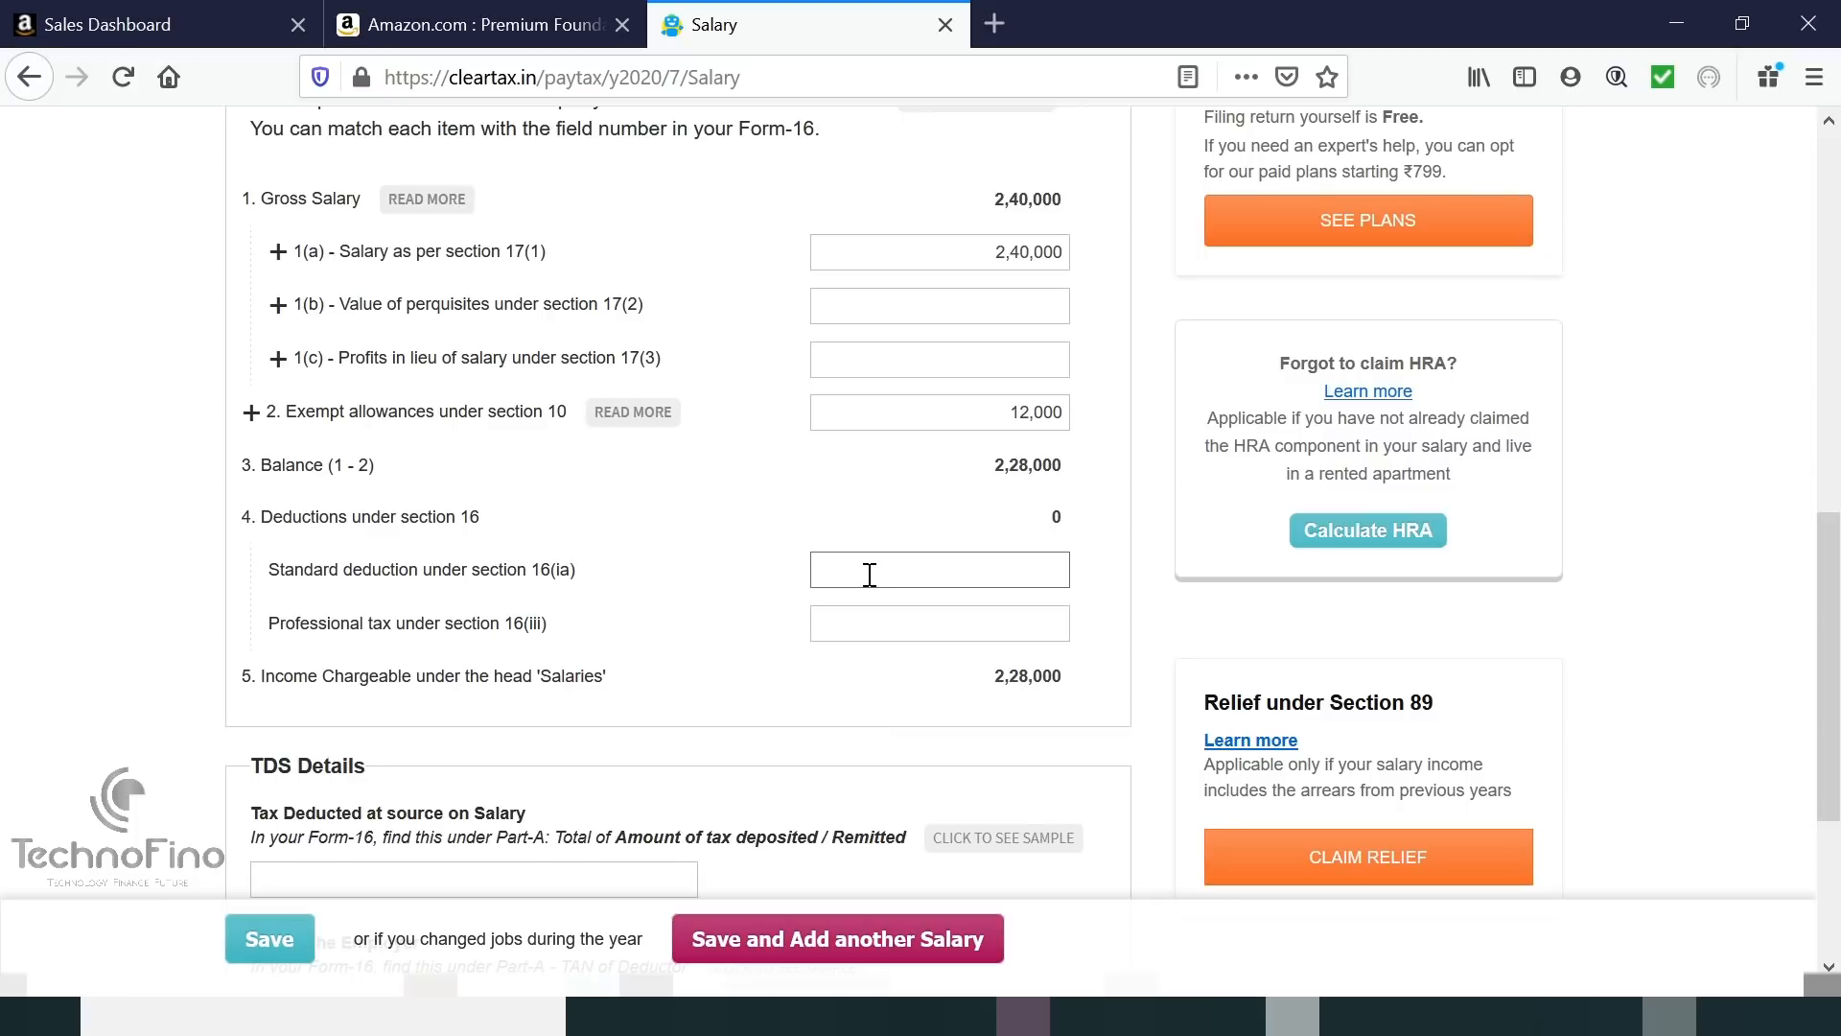
type("50000")
left_click(878, 630)
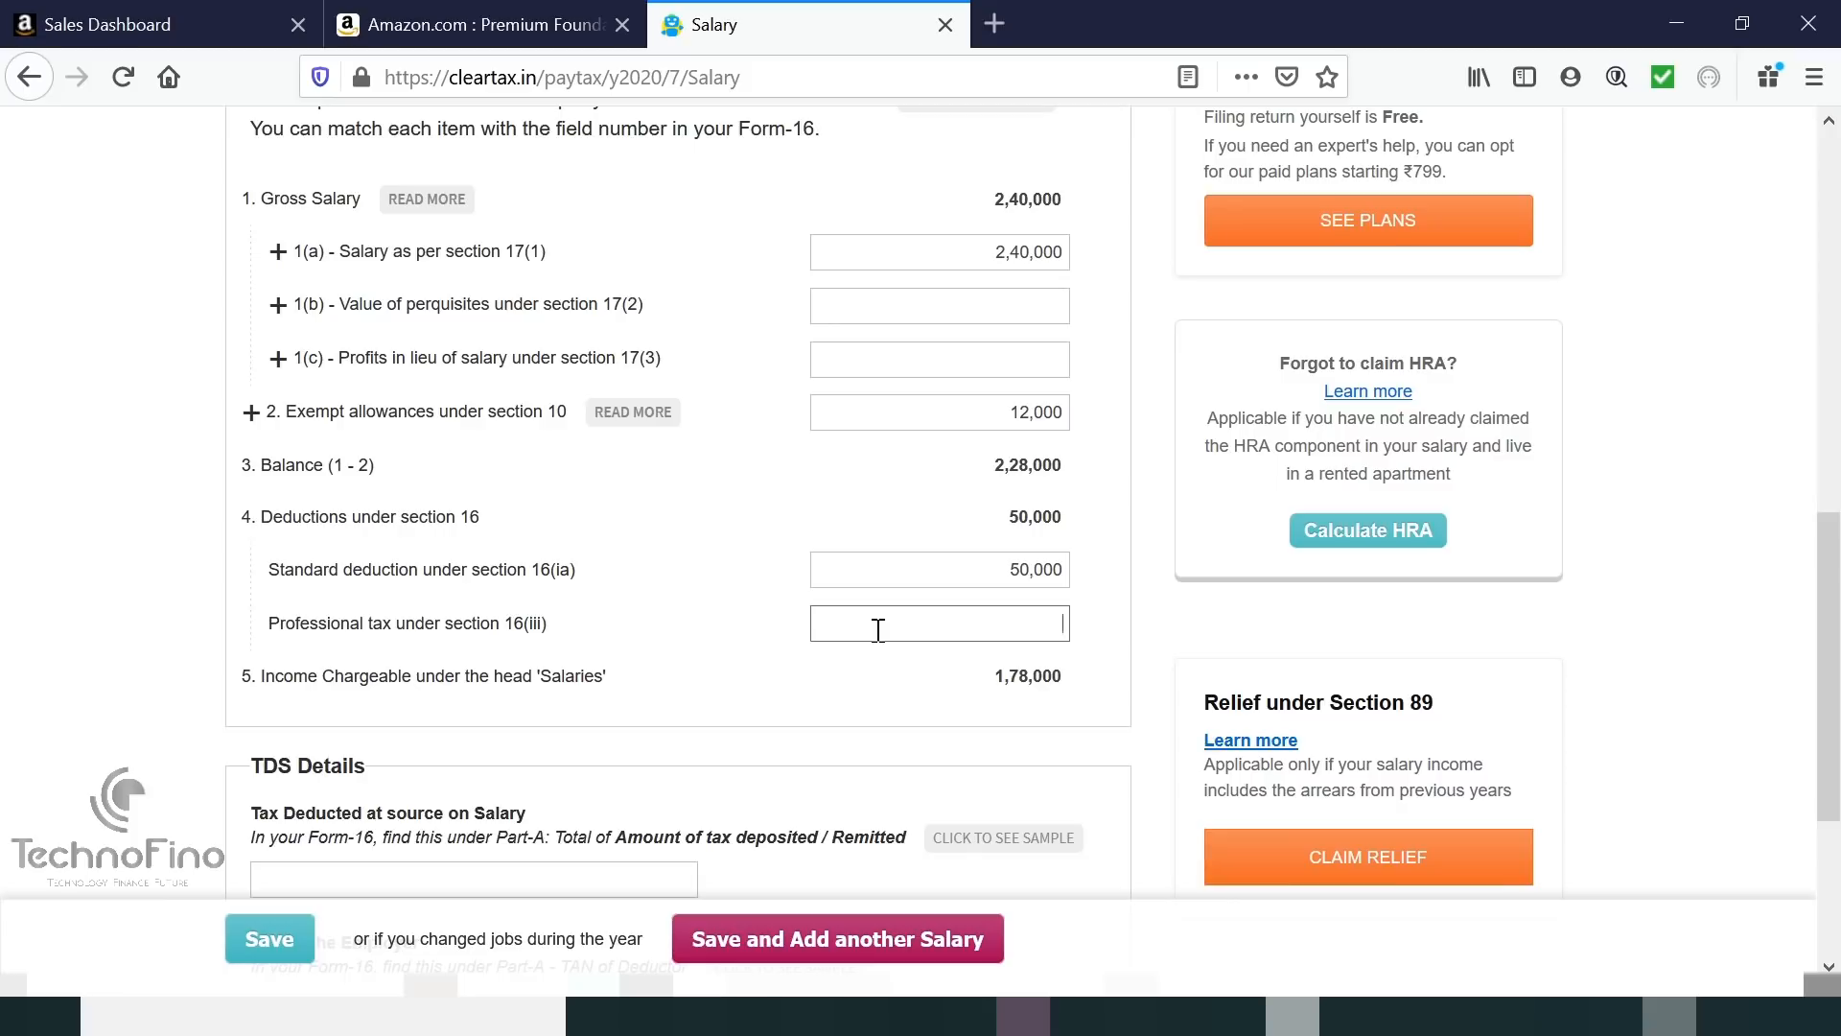
type("2000")
key("BackSpace")
left_click(810, 661)
scroll(813, 662, "down", 3)
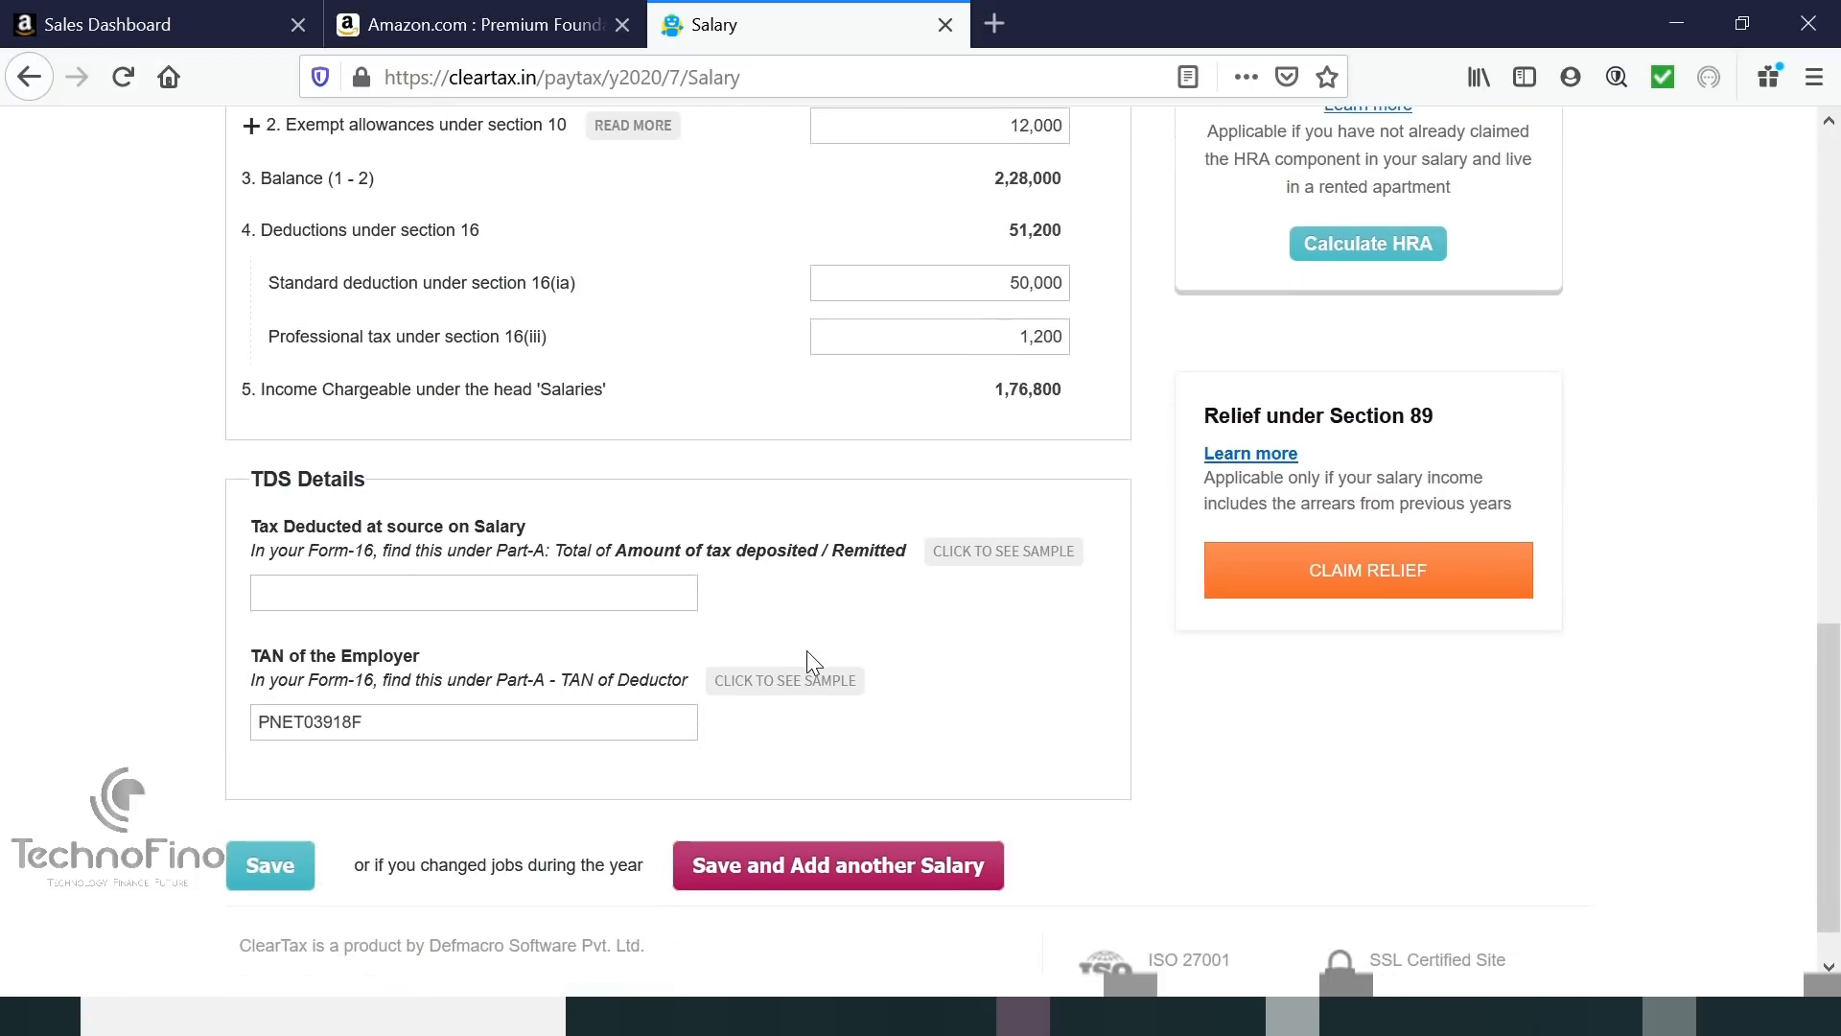
Enter 0 as tax deducted at source on salary under TDS Details.
left_click(444, 590)
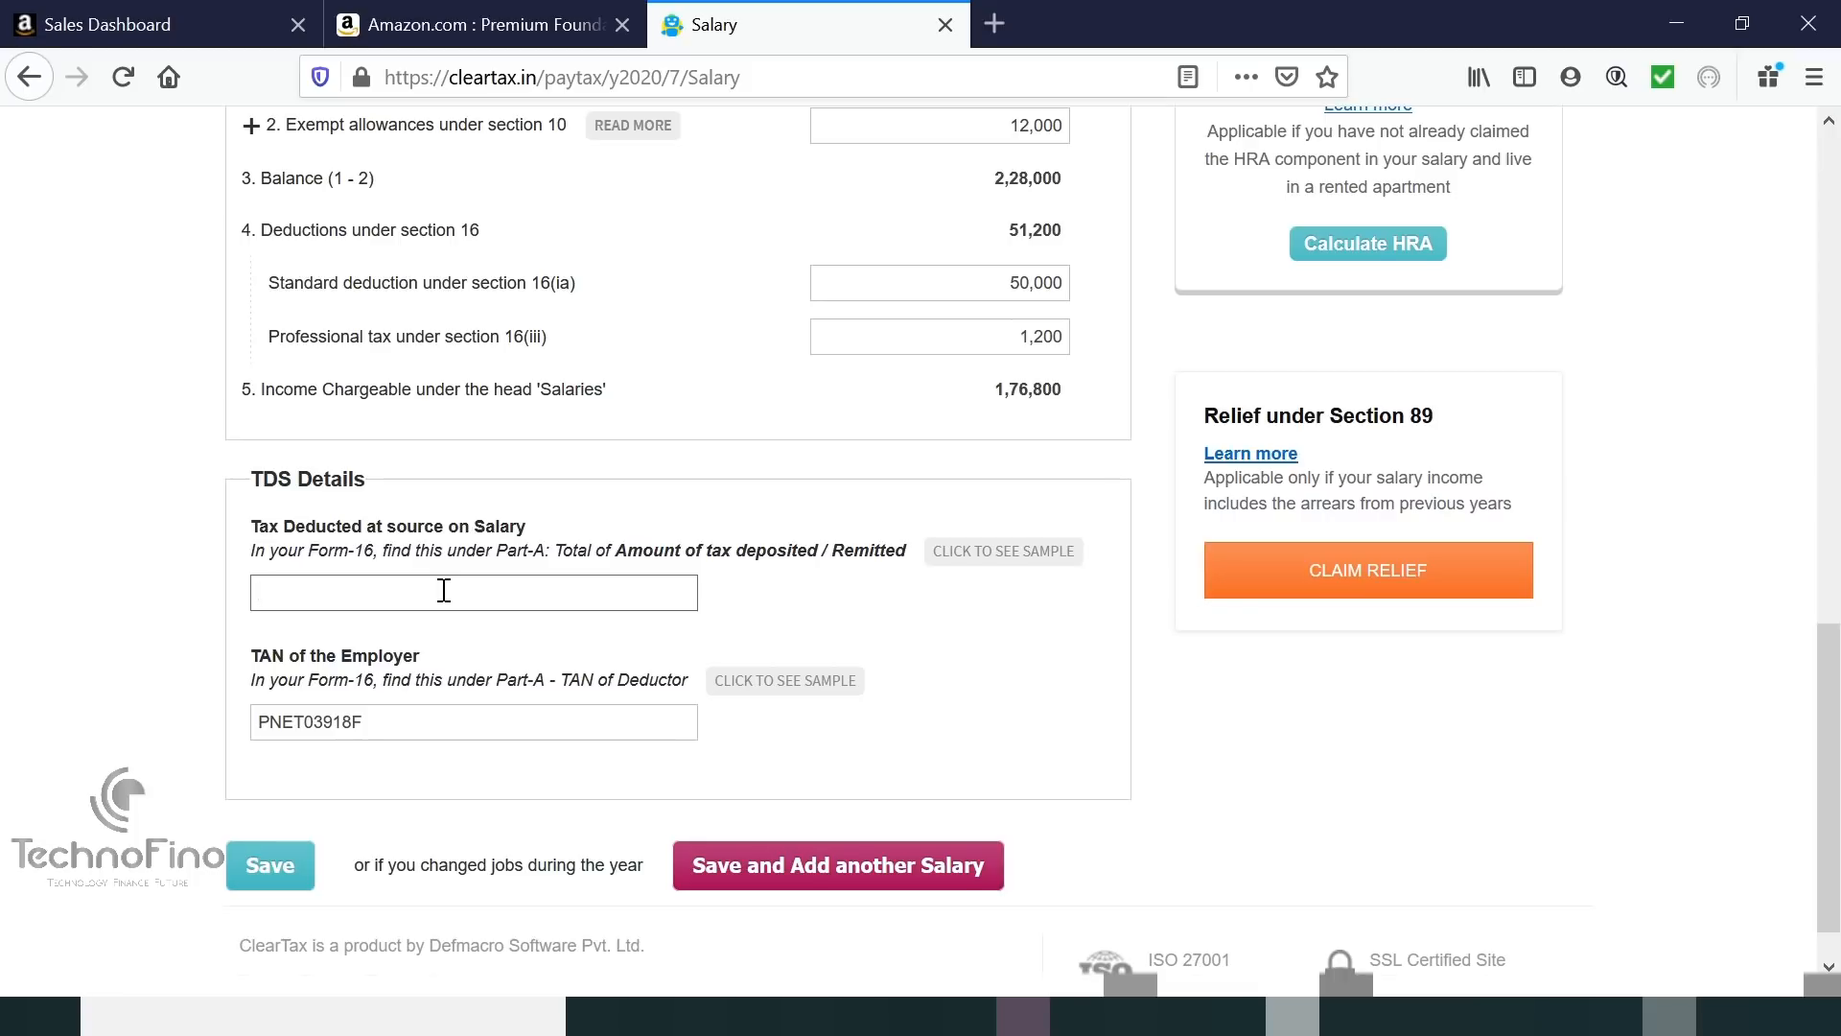
type("0")
left_click(161, 683)
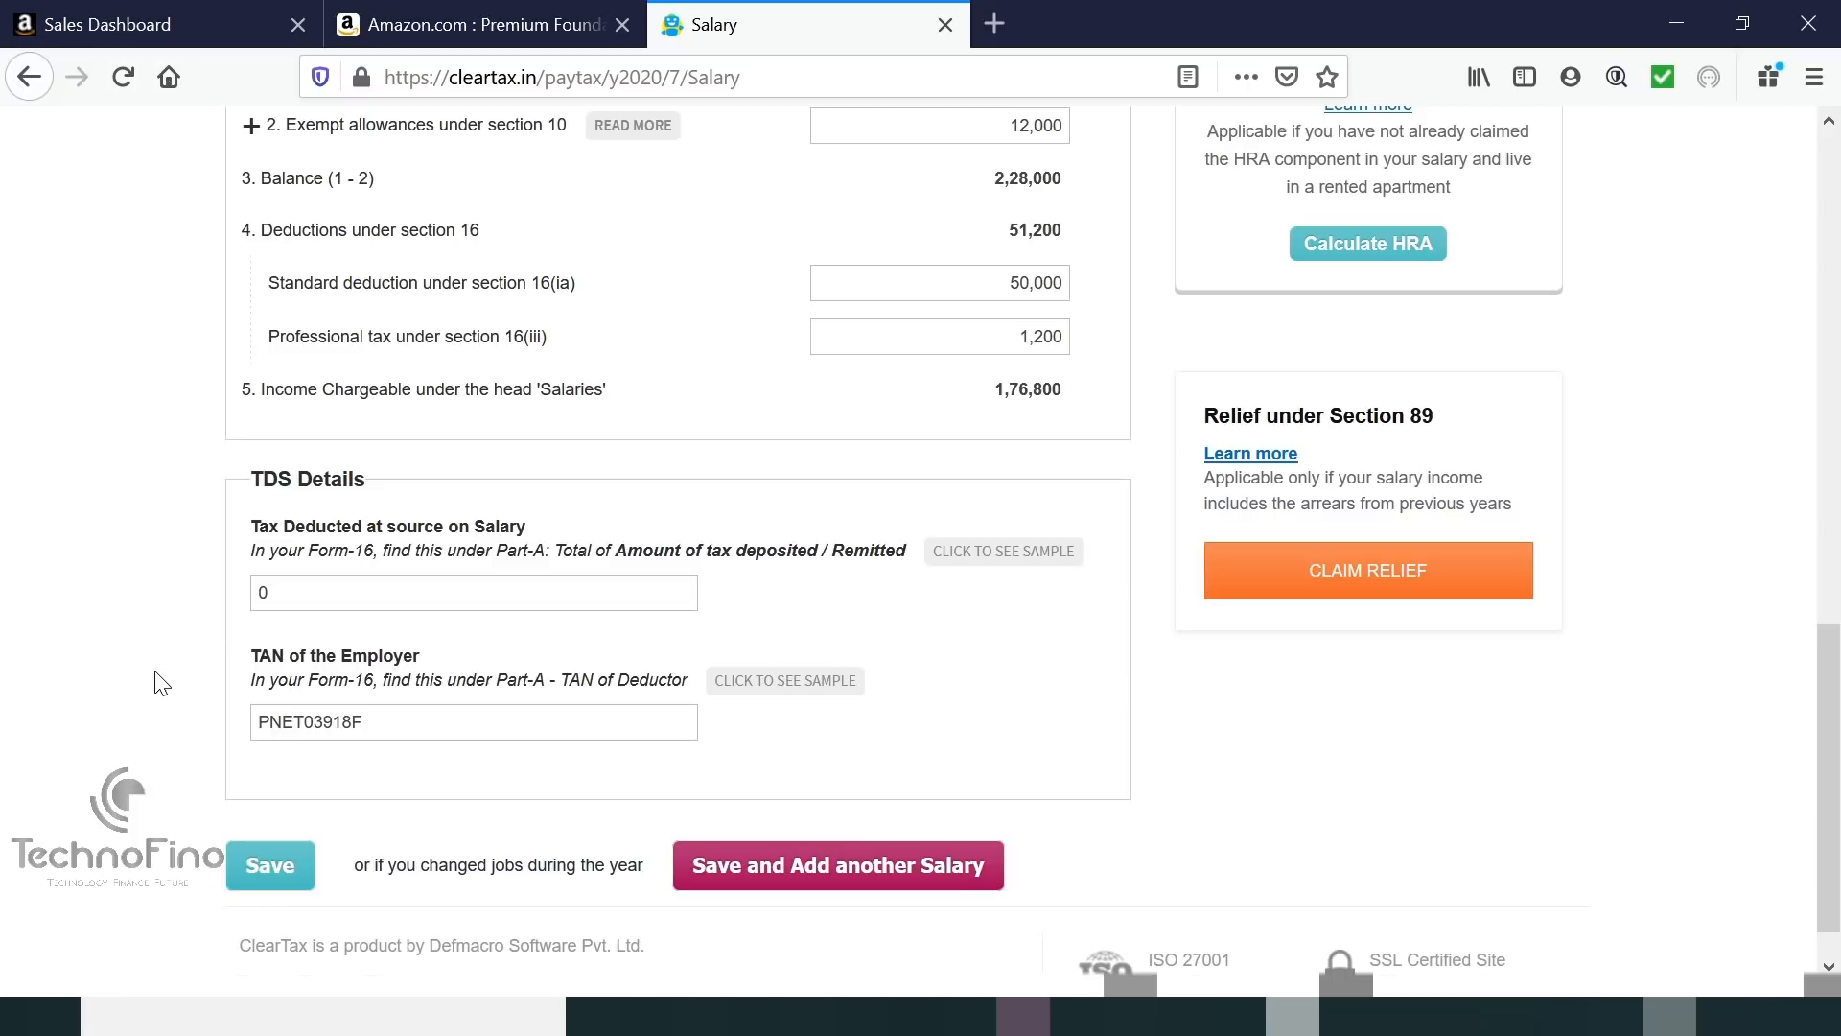
Save the salary, then enter 2,500 savings-bank interest and 1,00,000 deposit interest.
left_click(274, 853)
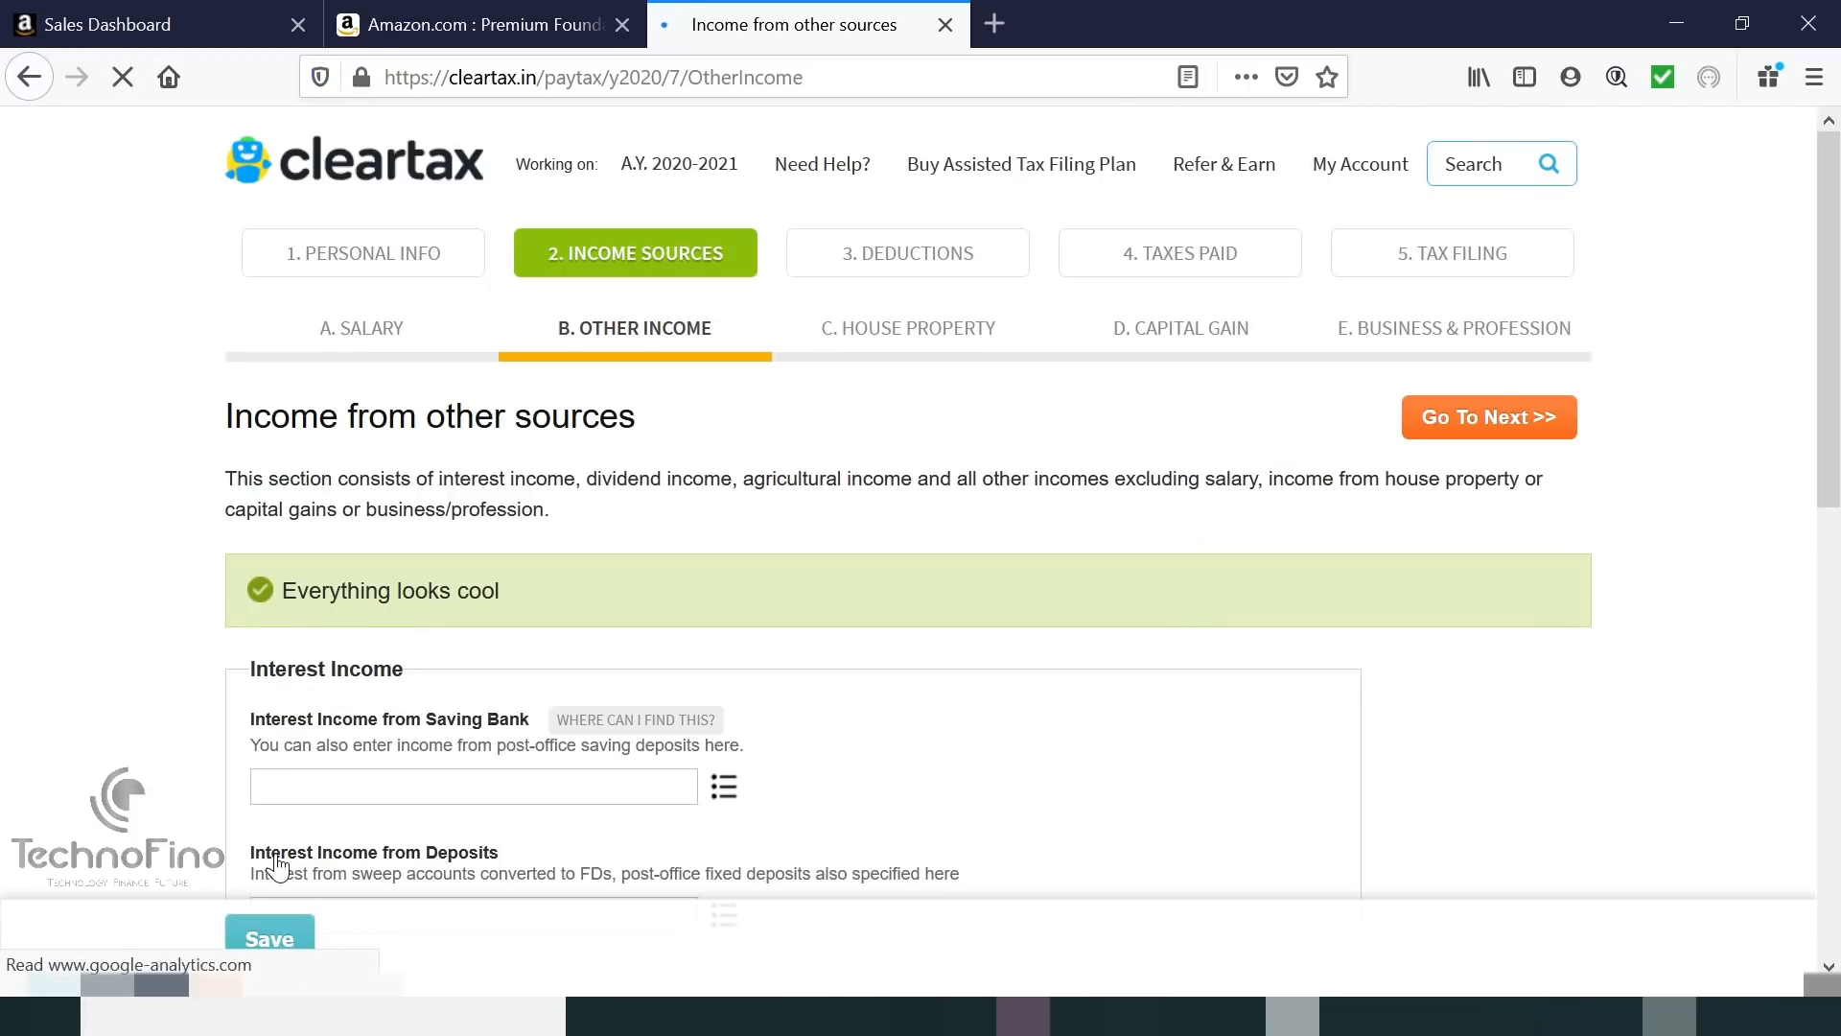
scroll(1017, 628, "down", 2)
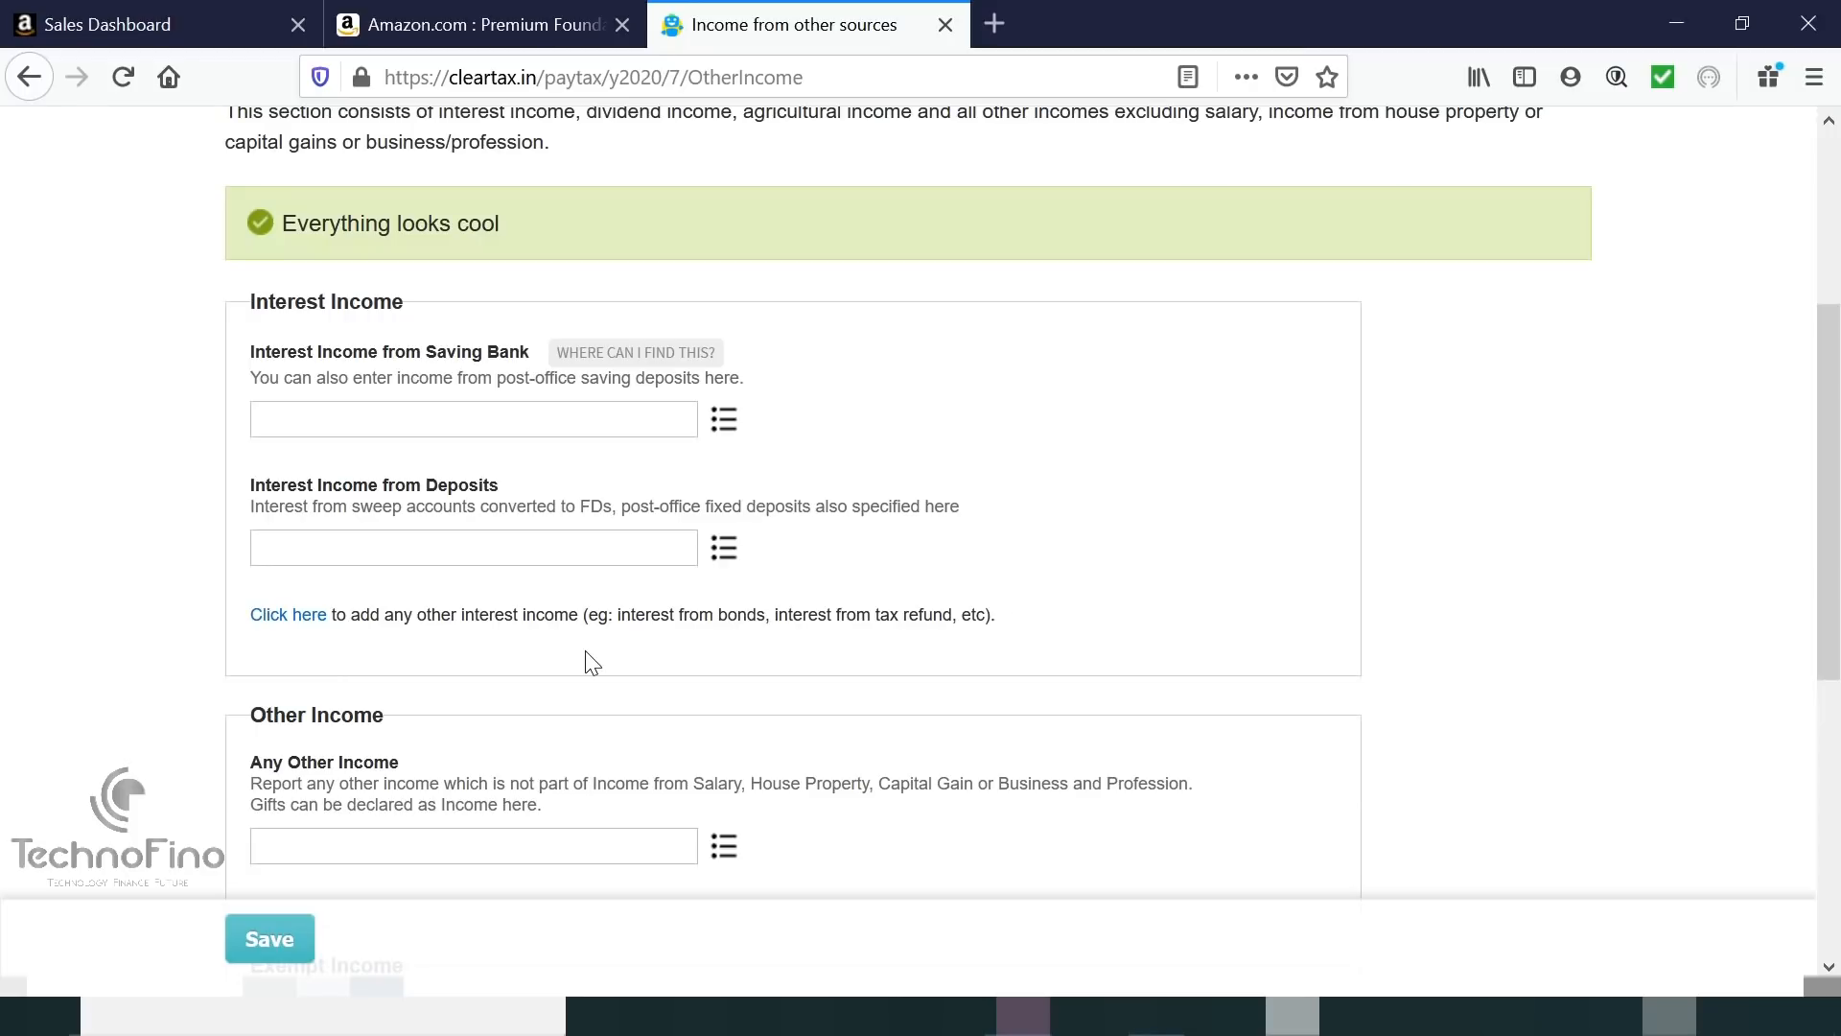
left_click(461, 424)
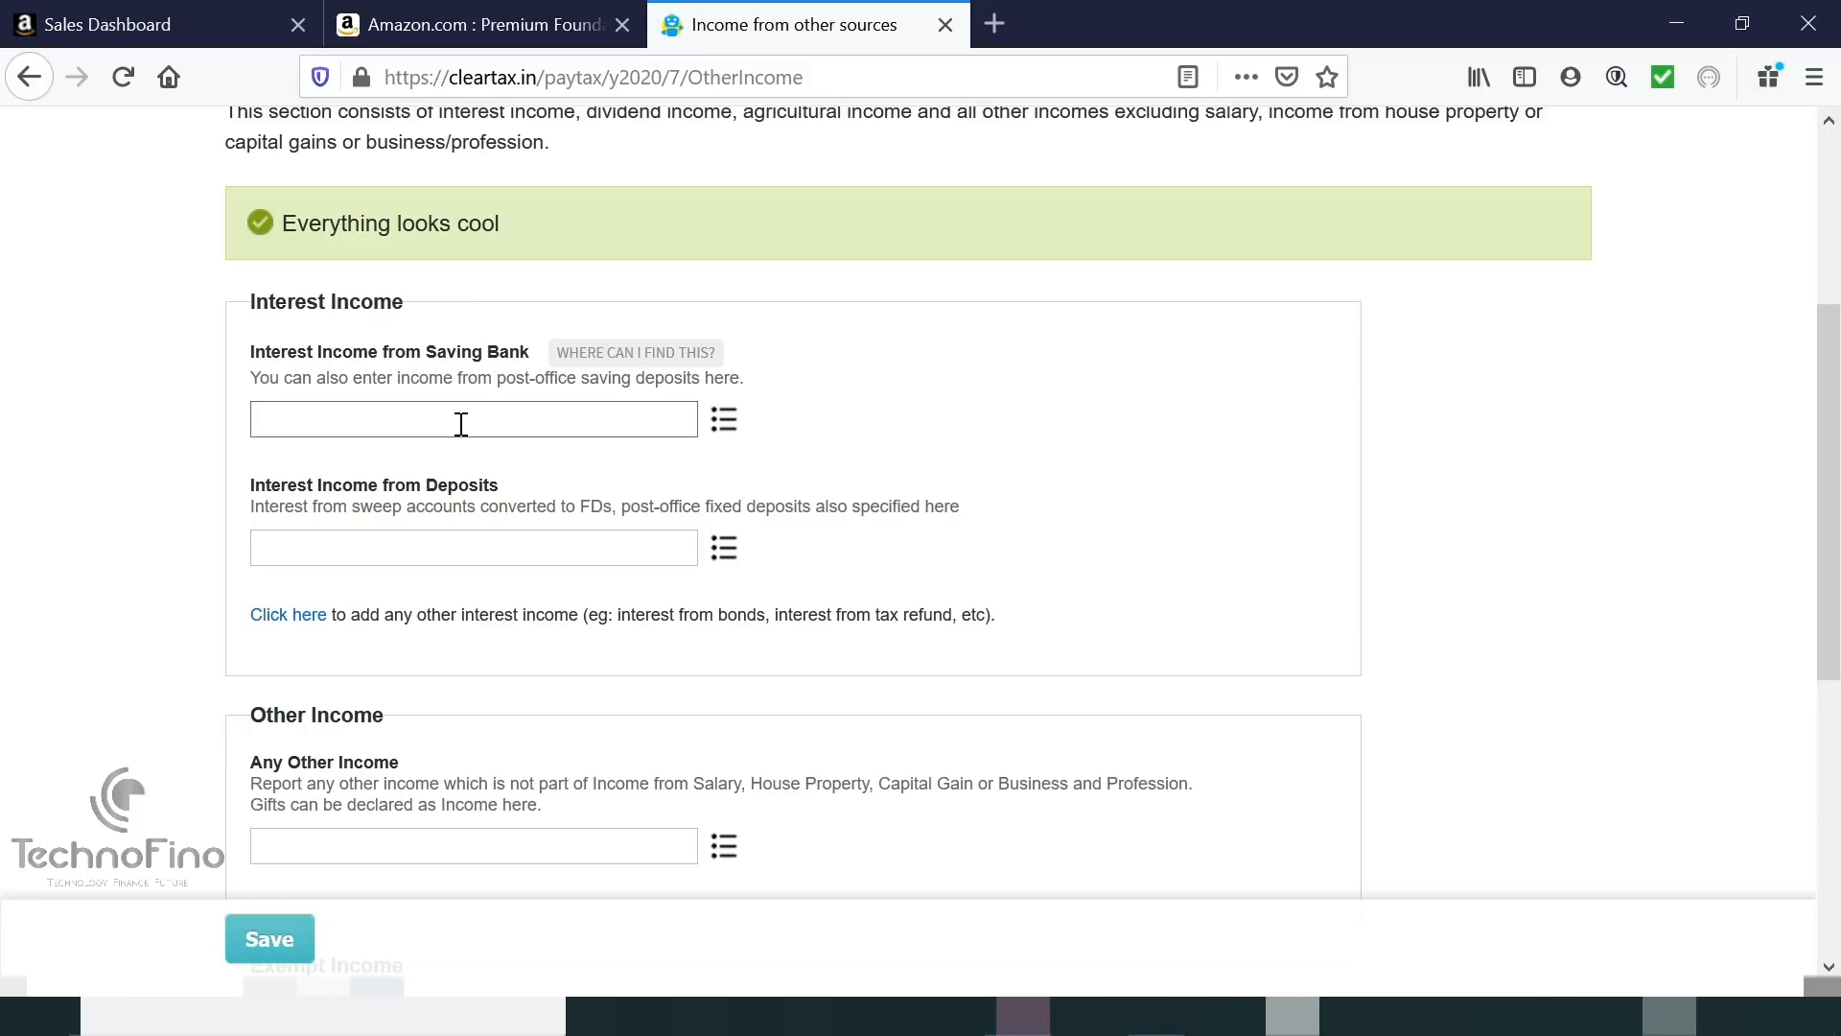
type("2500")
left_click(403, 543)
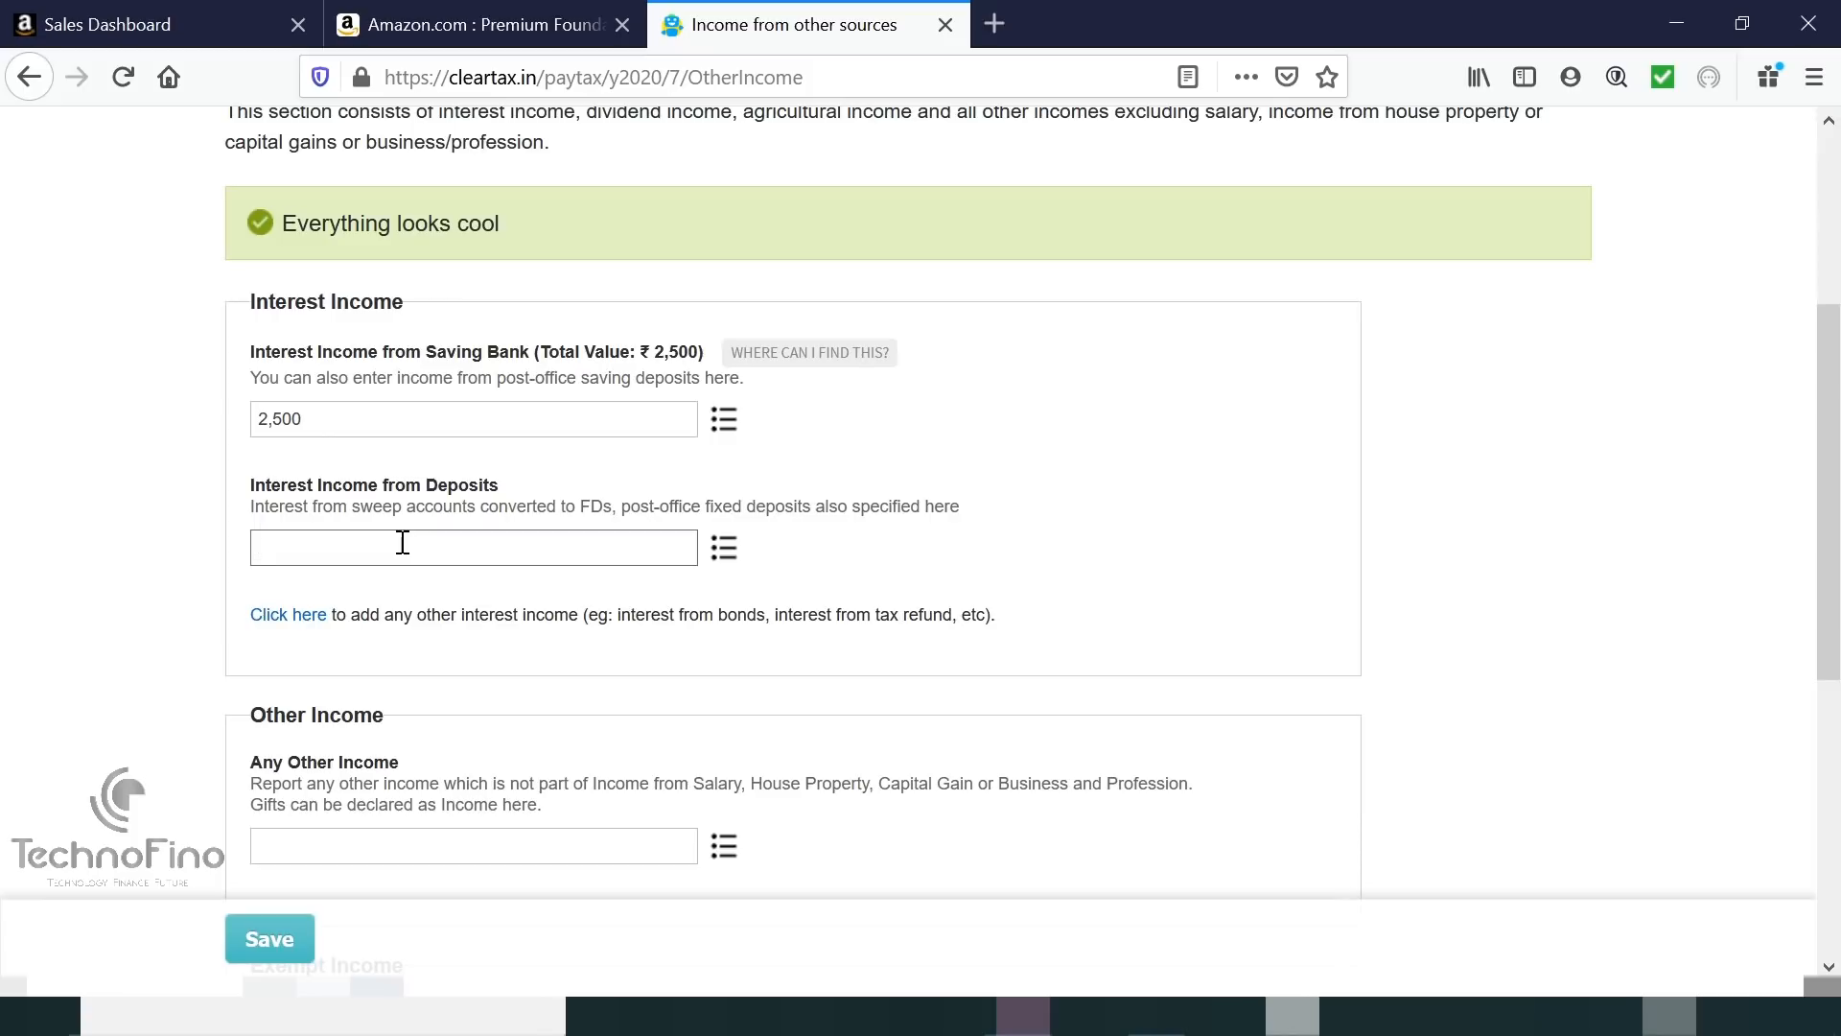
type("1")
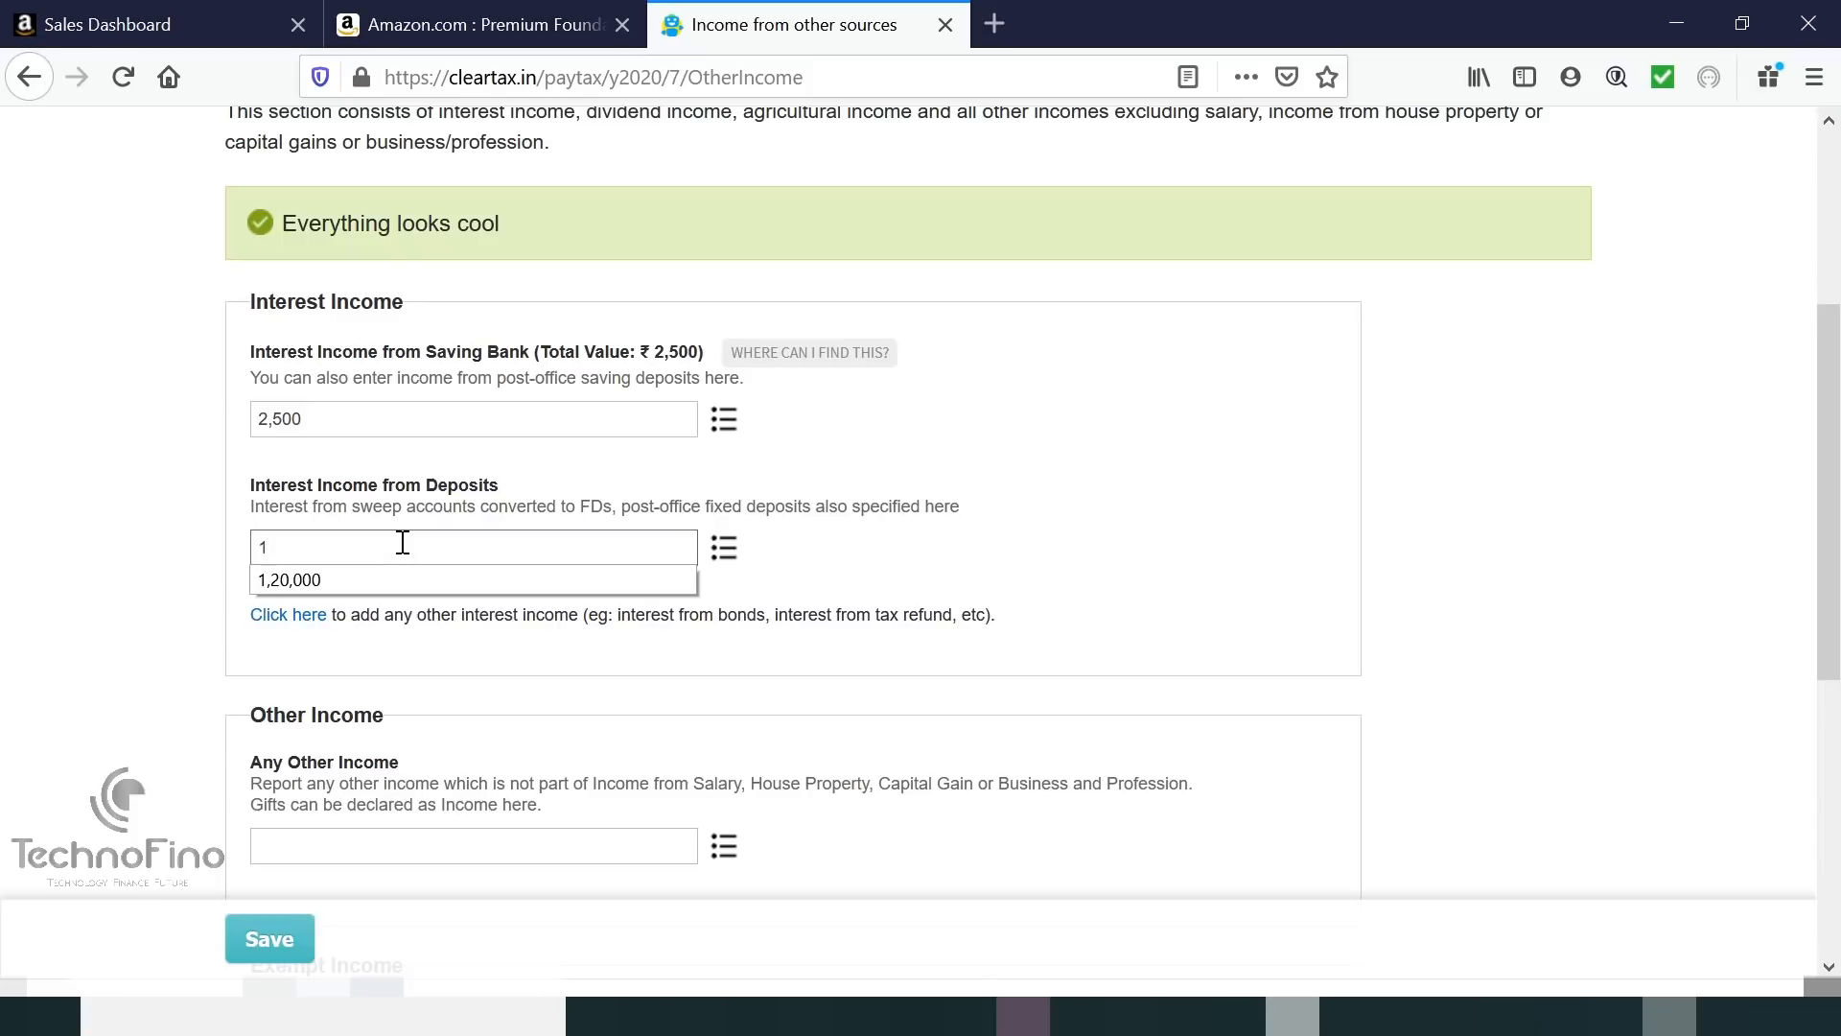
type("00000")
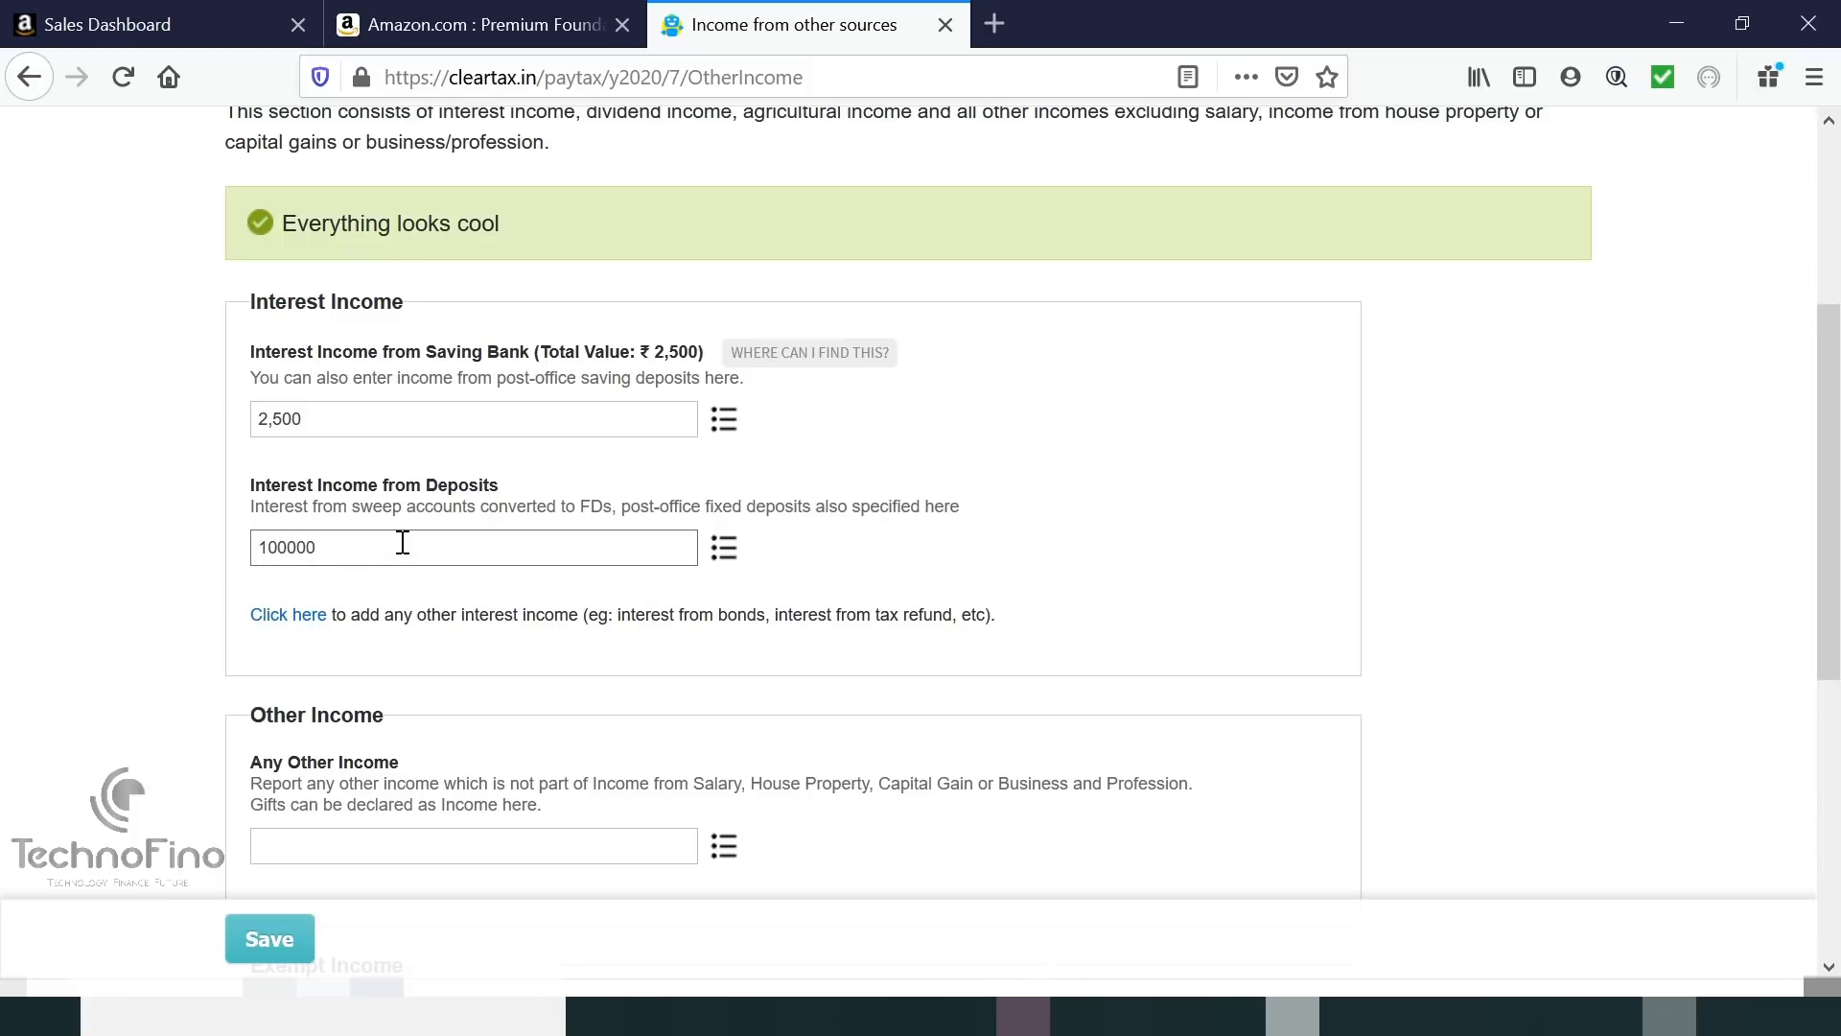
left_click(411, 656)
Save the Other Income details.
scroll(412, 652, "down", 2)
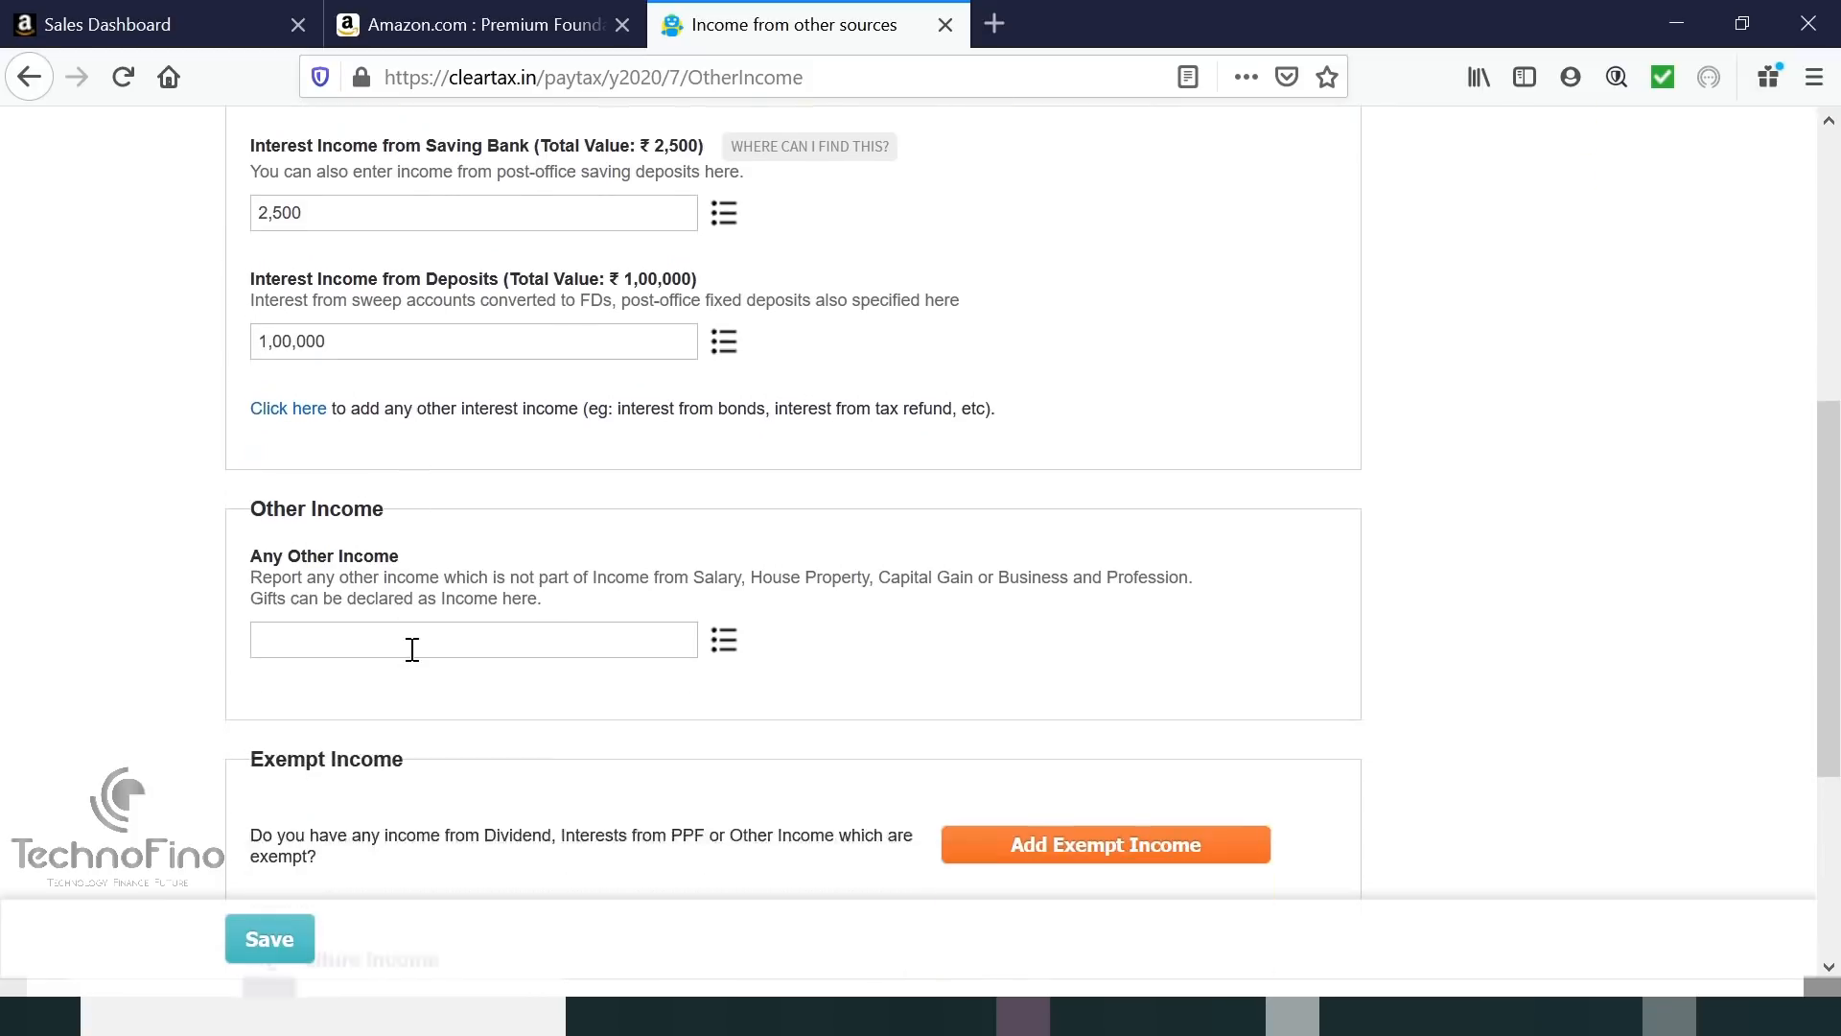
scroll(413, 652, "down", 2)
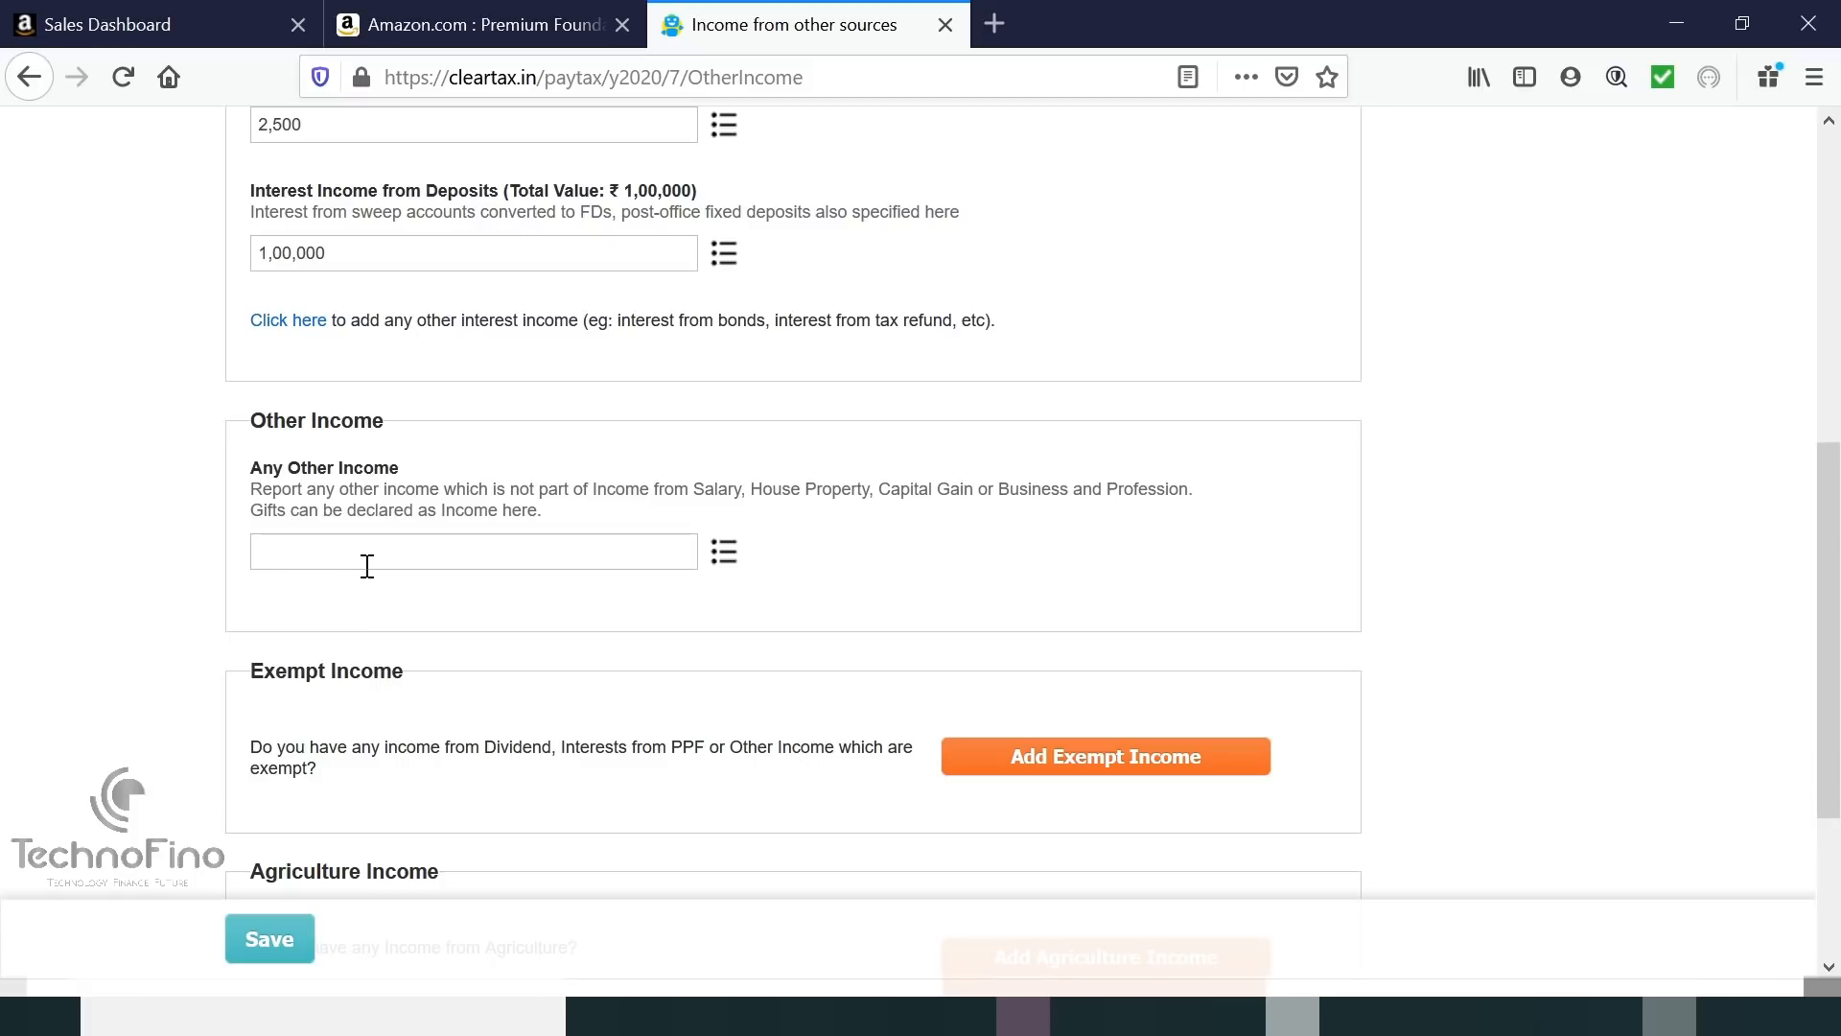
scroll(368, 570, "down", 3)
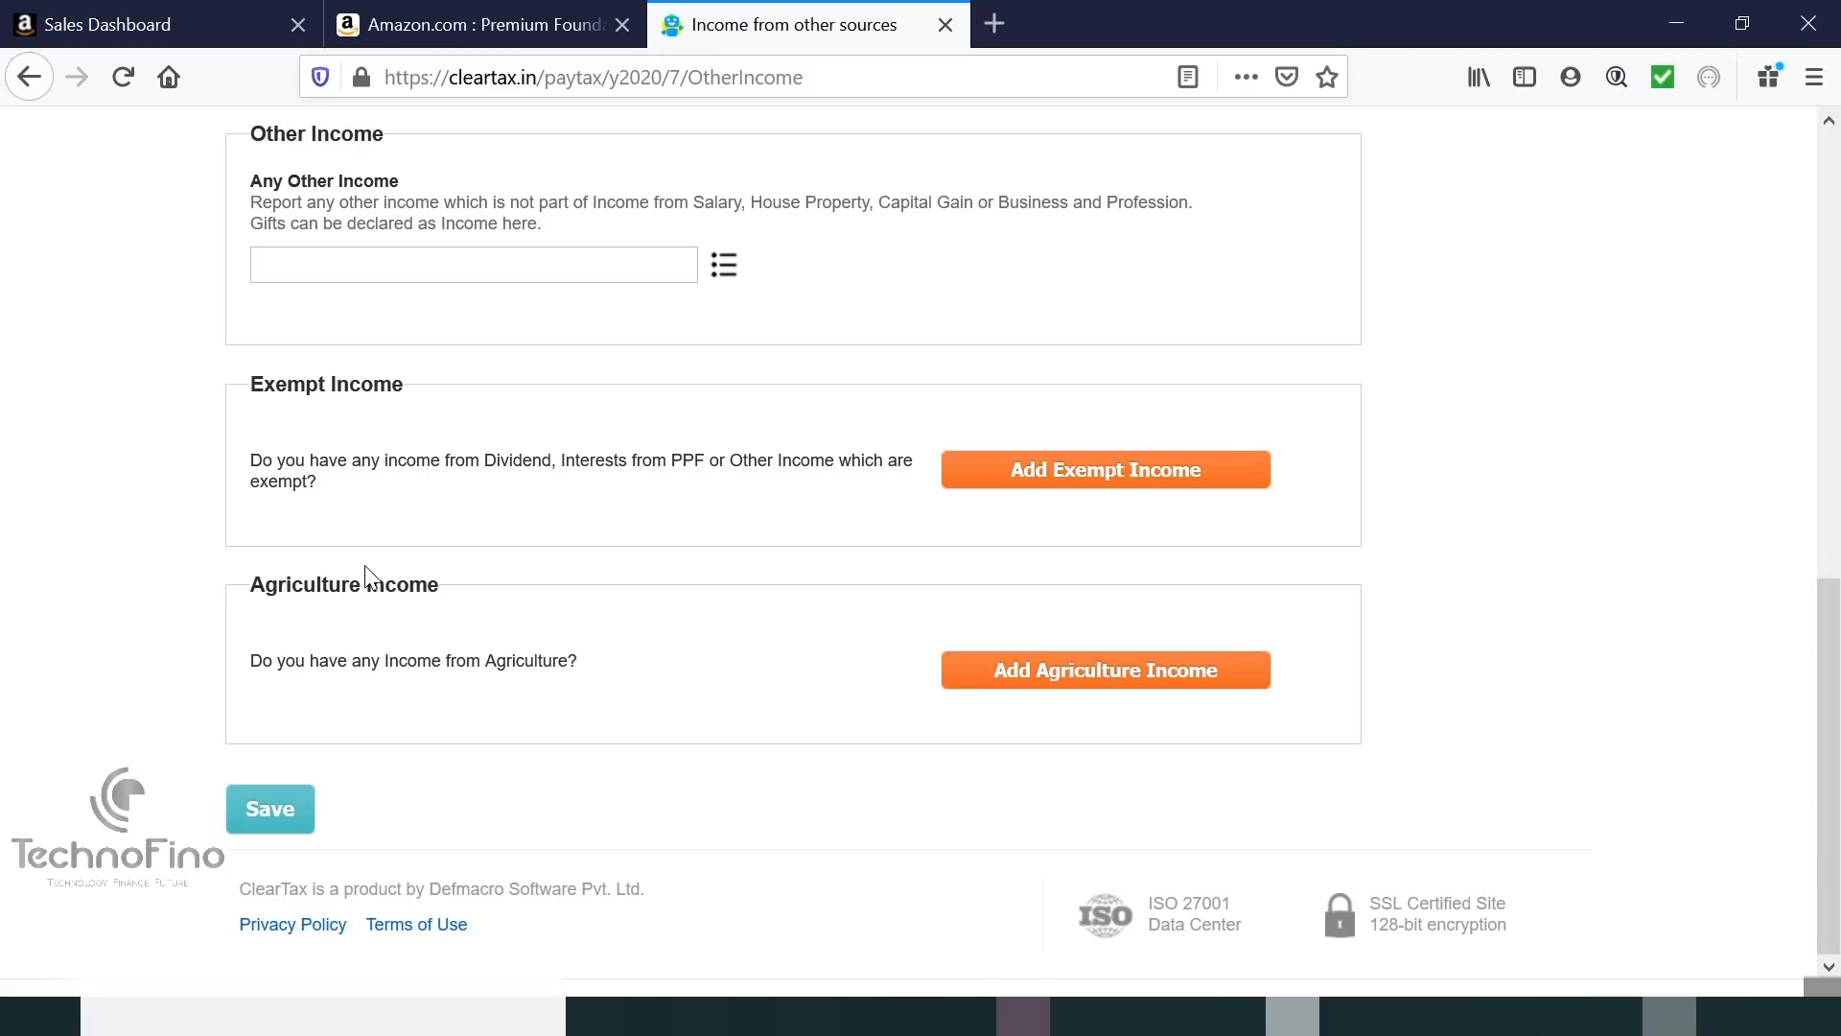
left_click(284, 813)
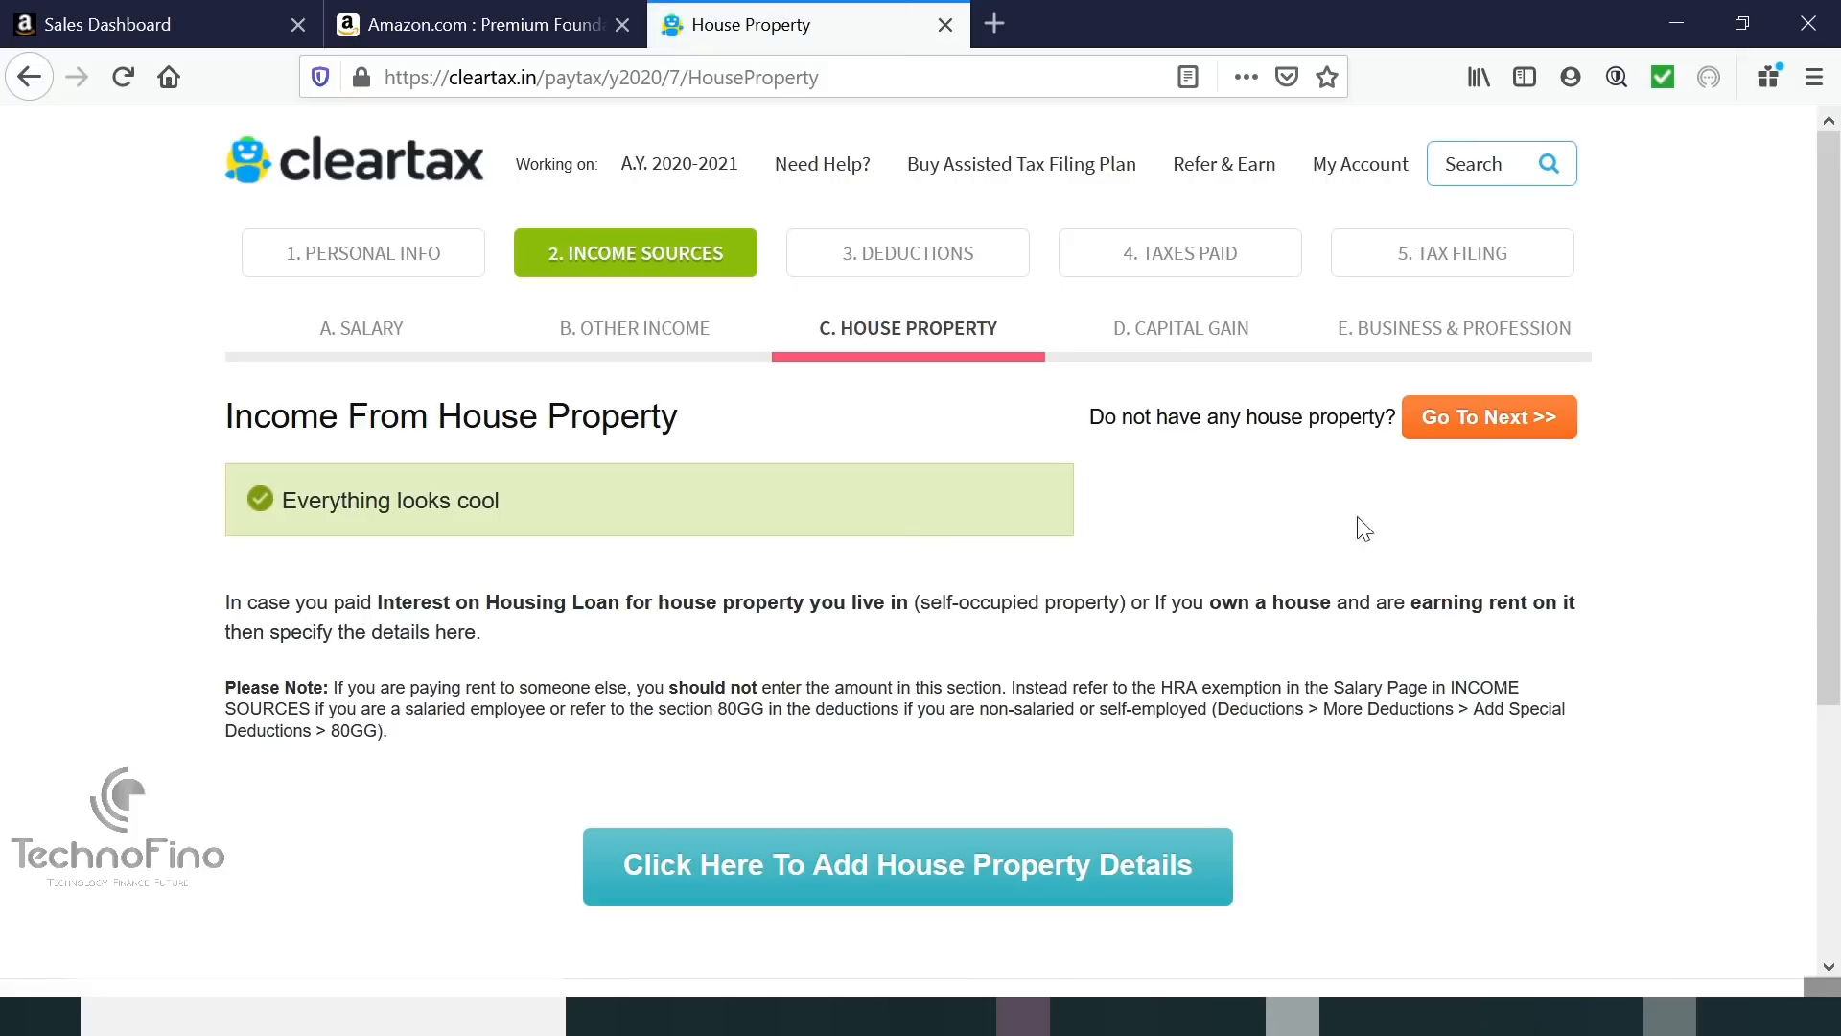
Skip the House Property and Capital Gains sections with Go To Next.
left_click(1504, 415)
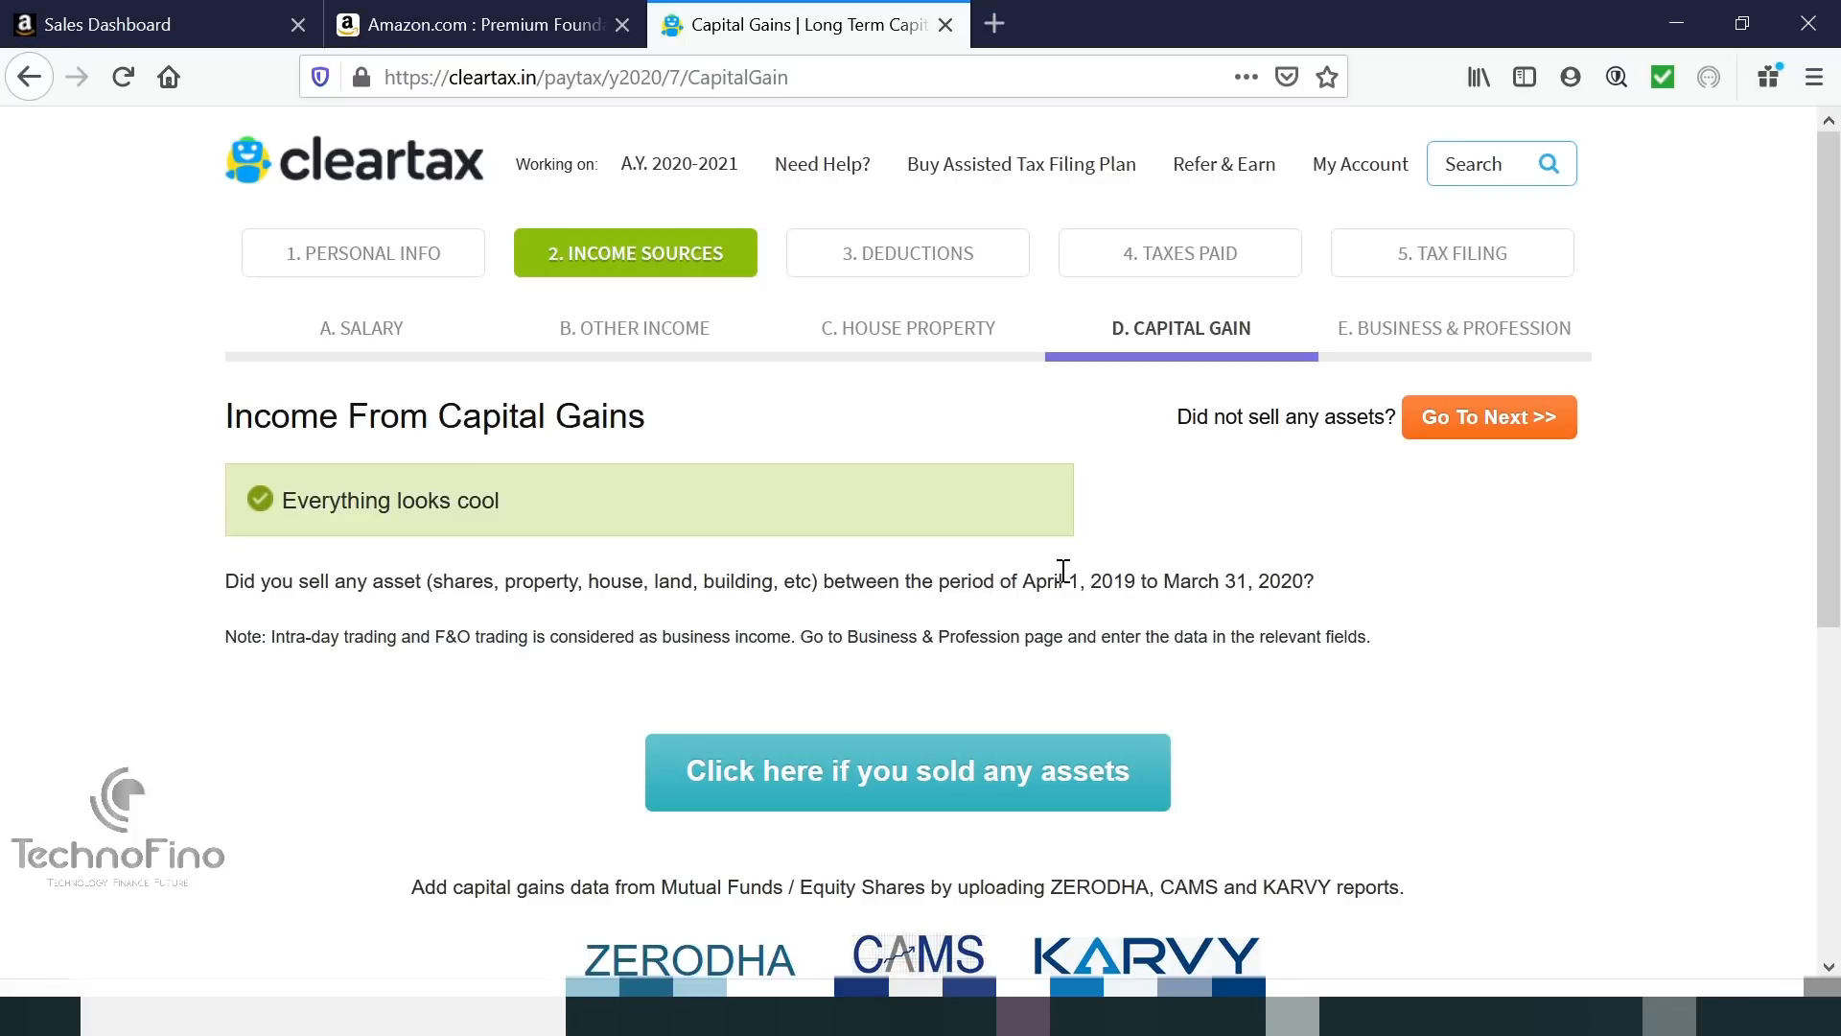
scroll(1063, 571, "down", 1)
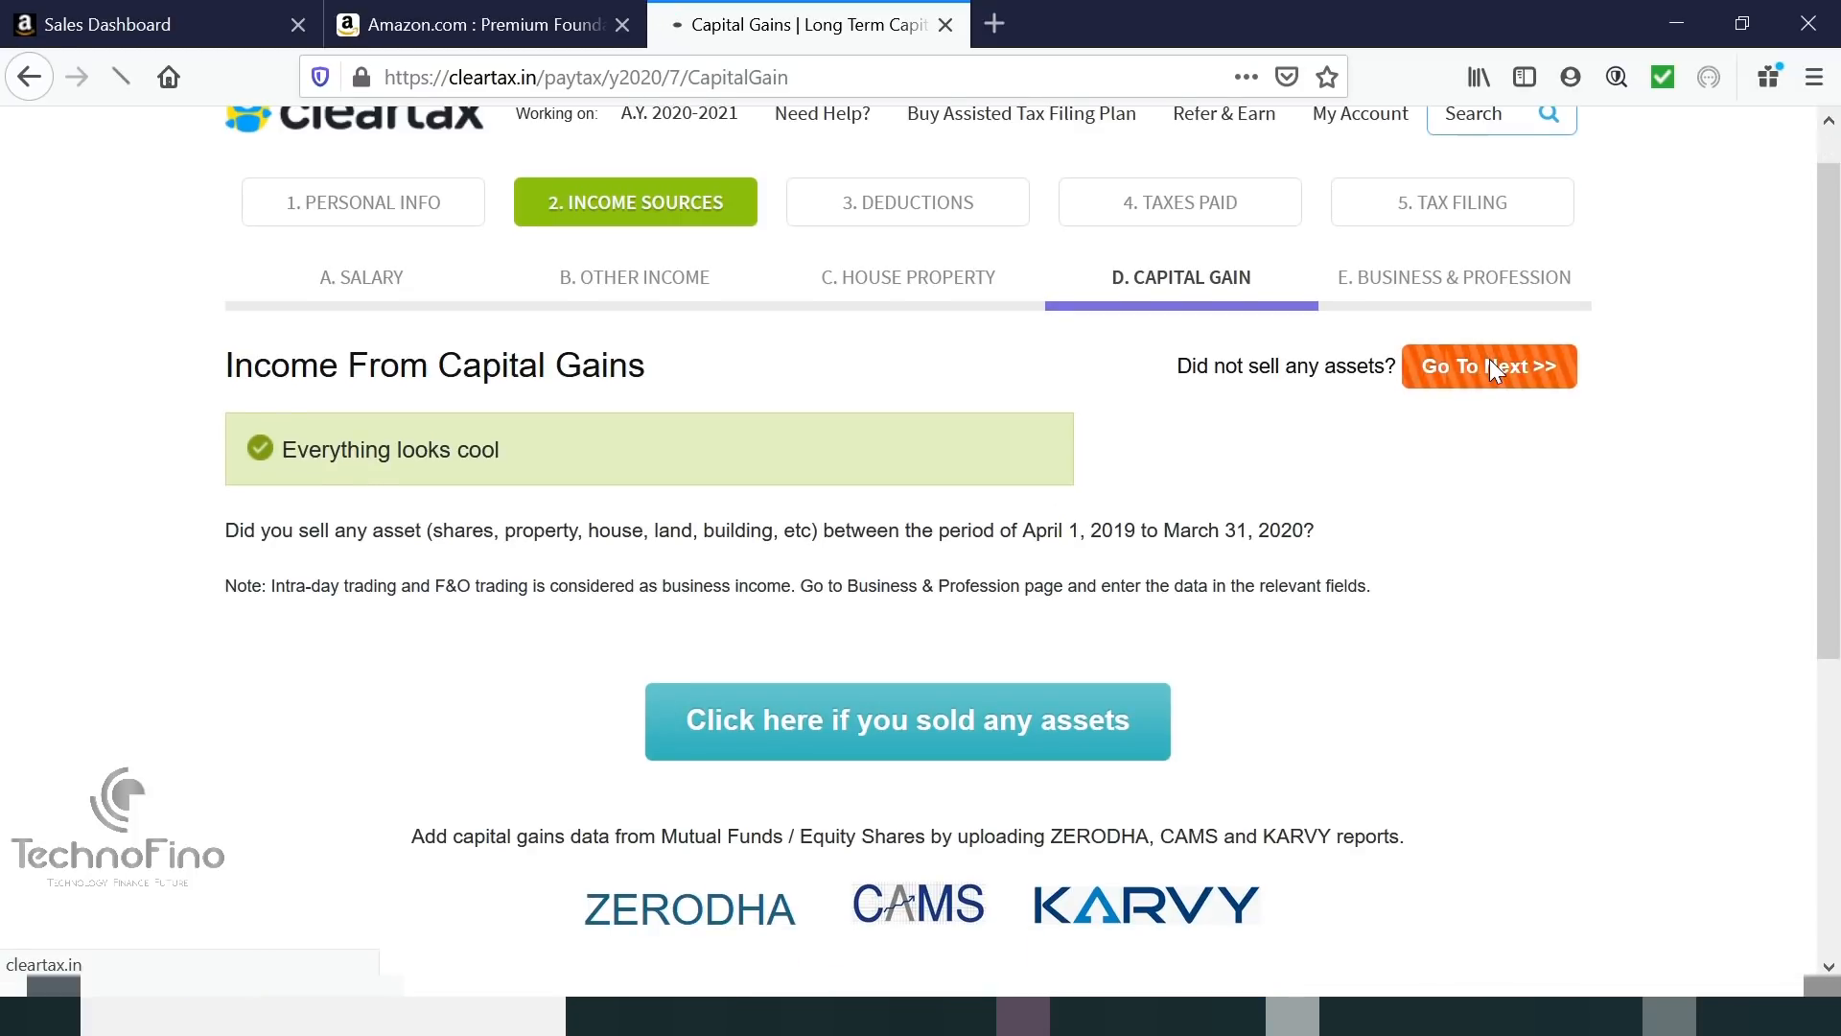
left_click(1491, 367)
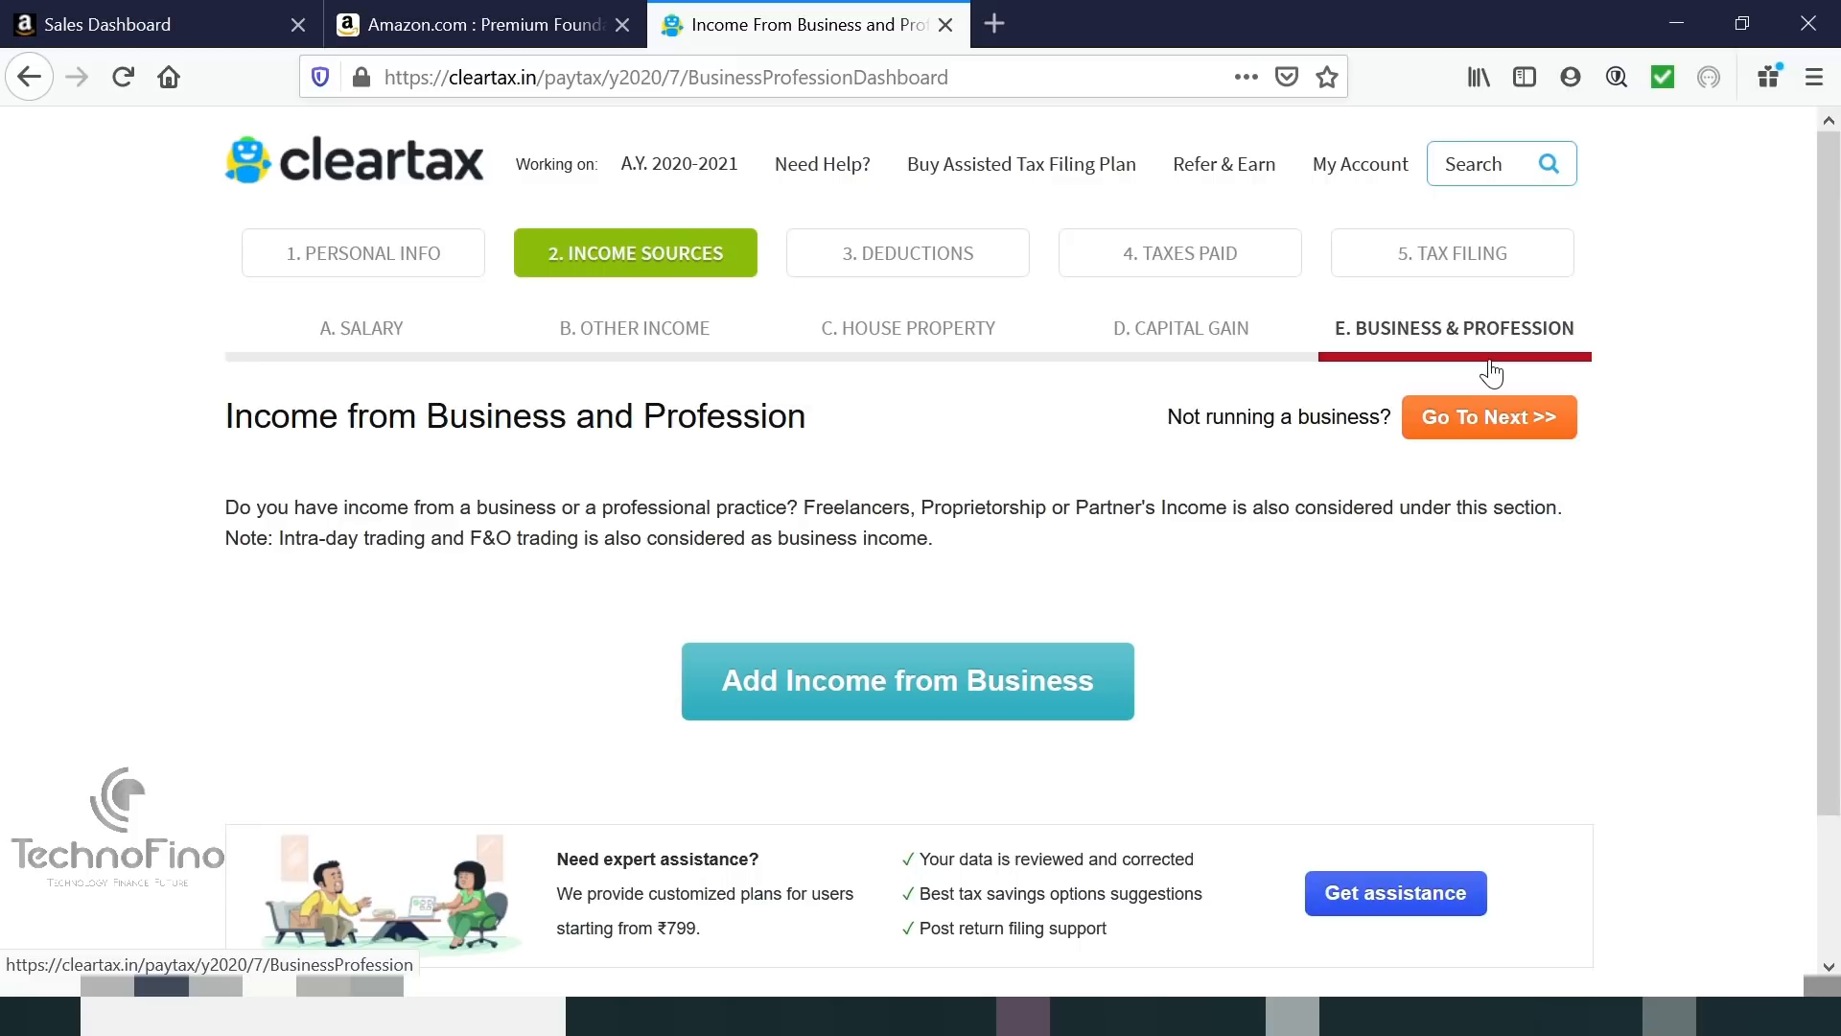
Add a Section 44AD income with nature of business 09008 - Wholesale of household goods.
left_click(897, 683)
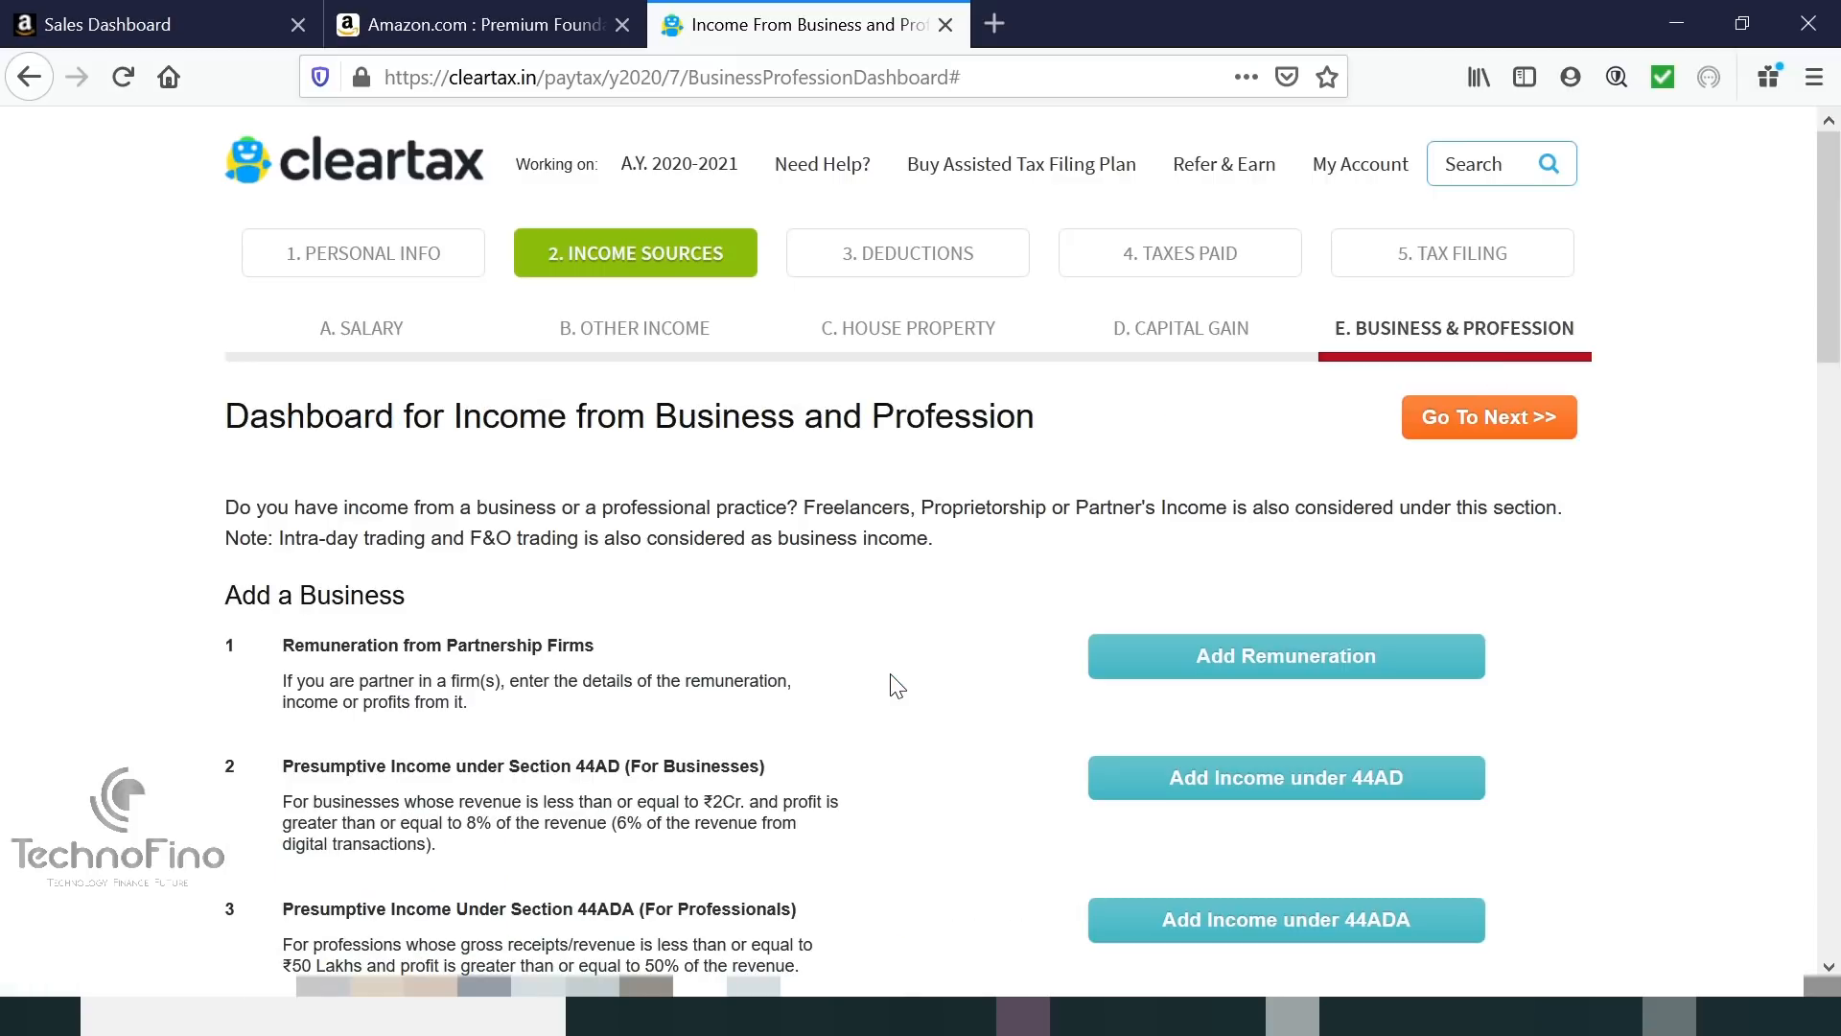
scroll(897, 686, "down", 2)
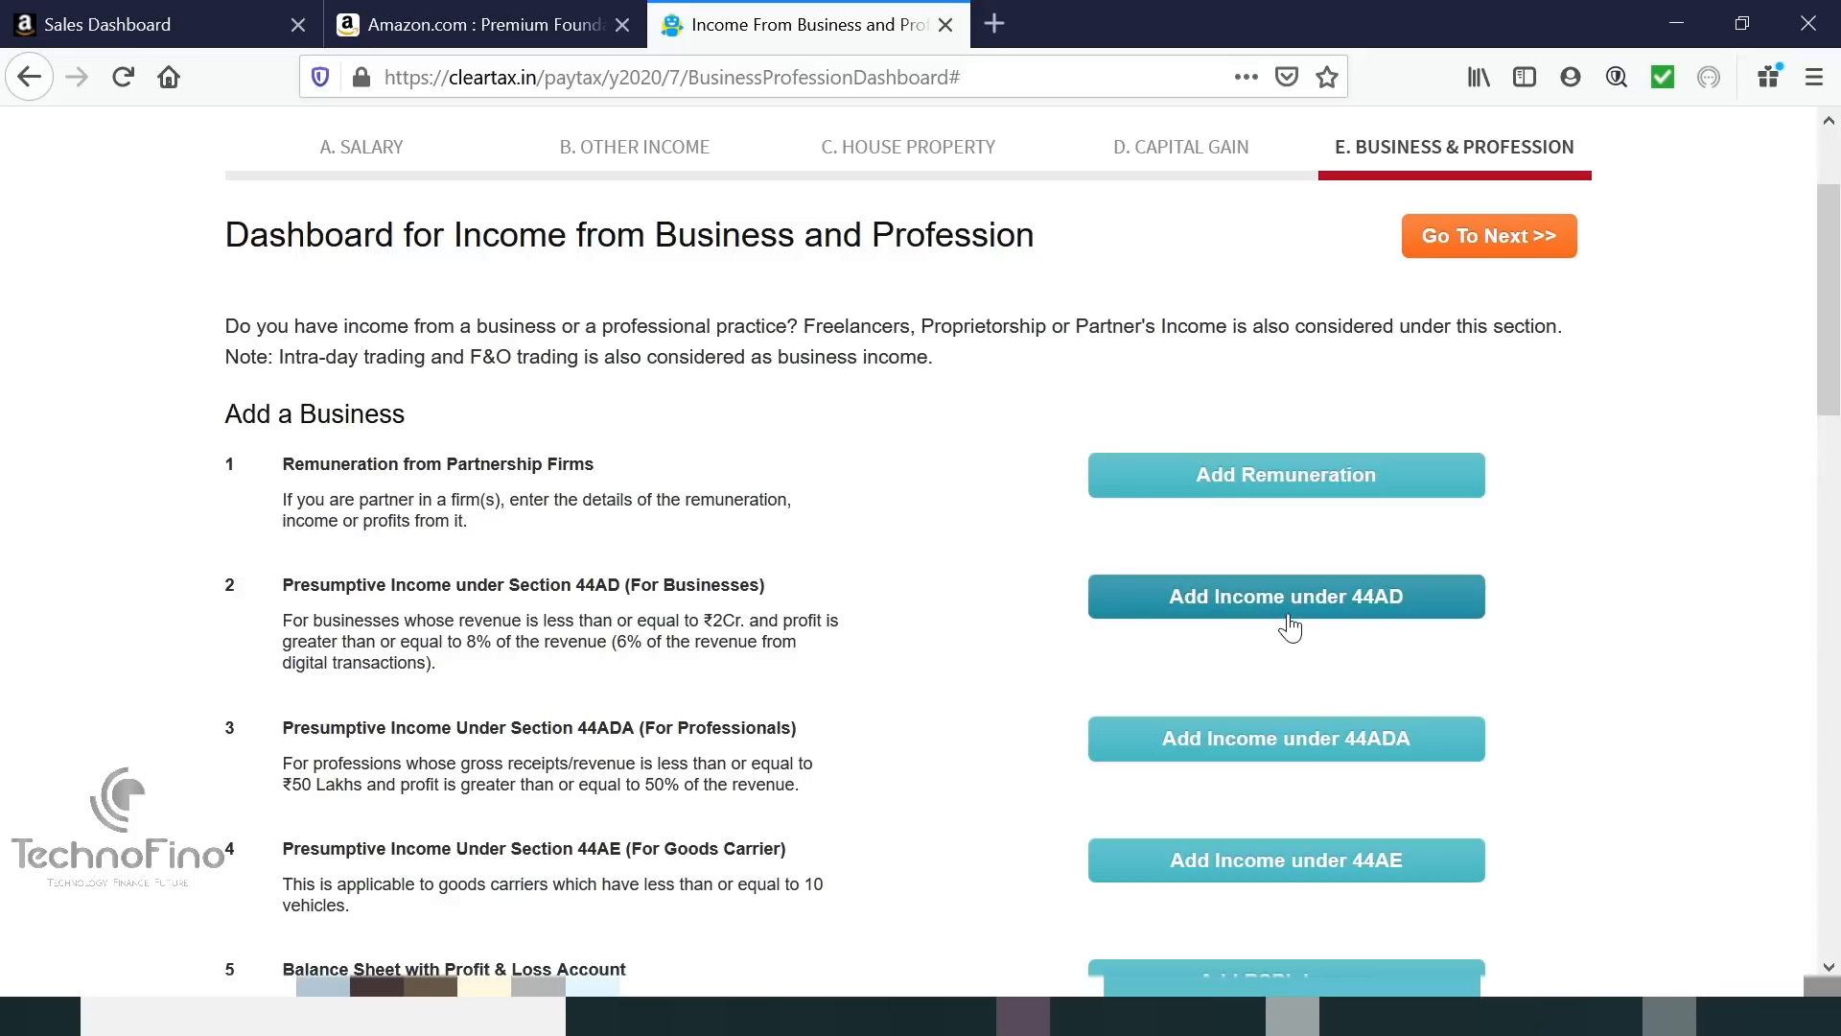
left_click(1294, 602)
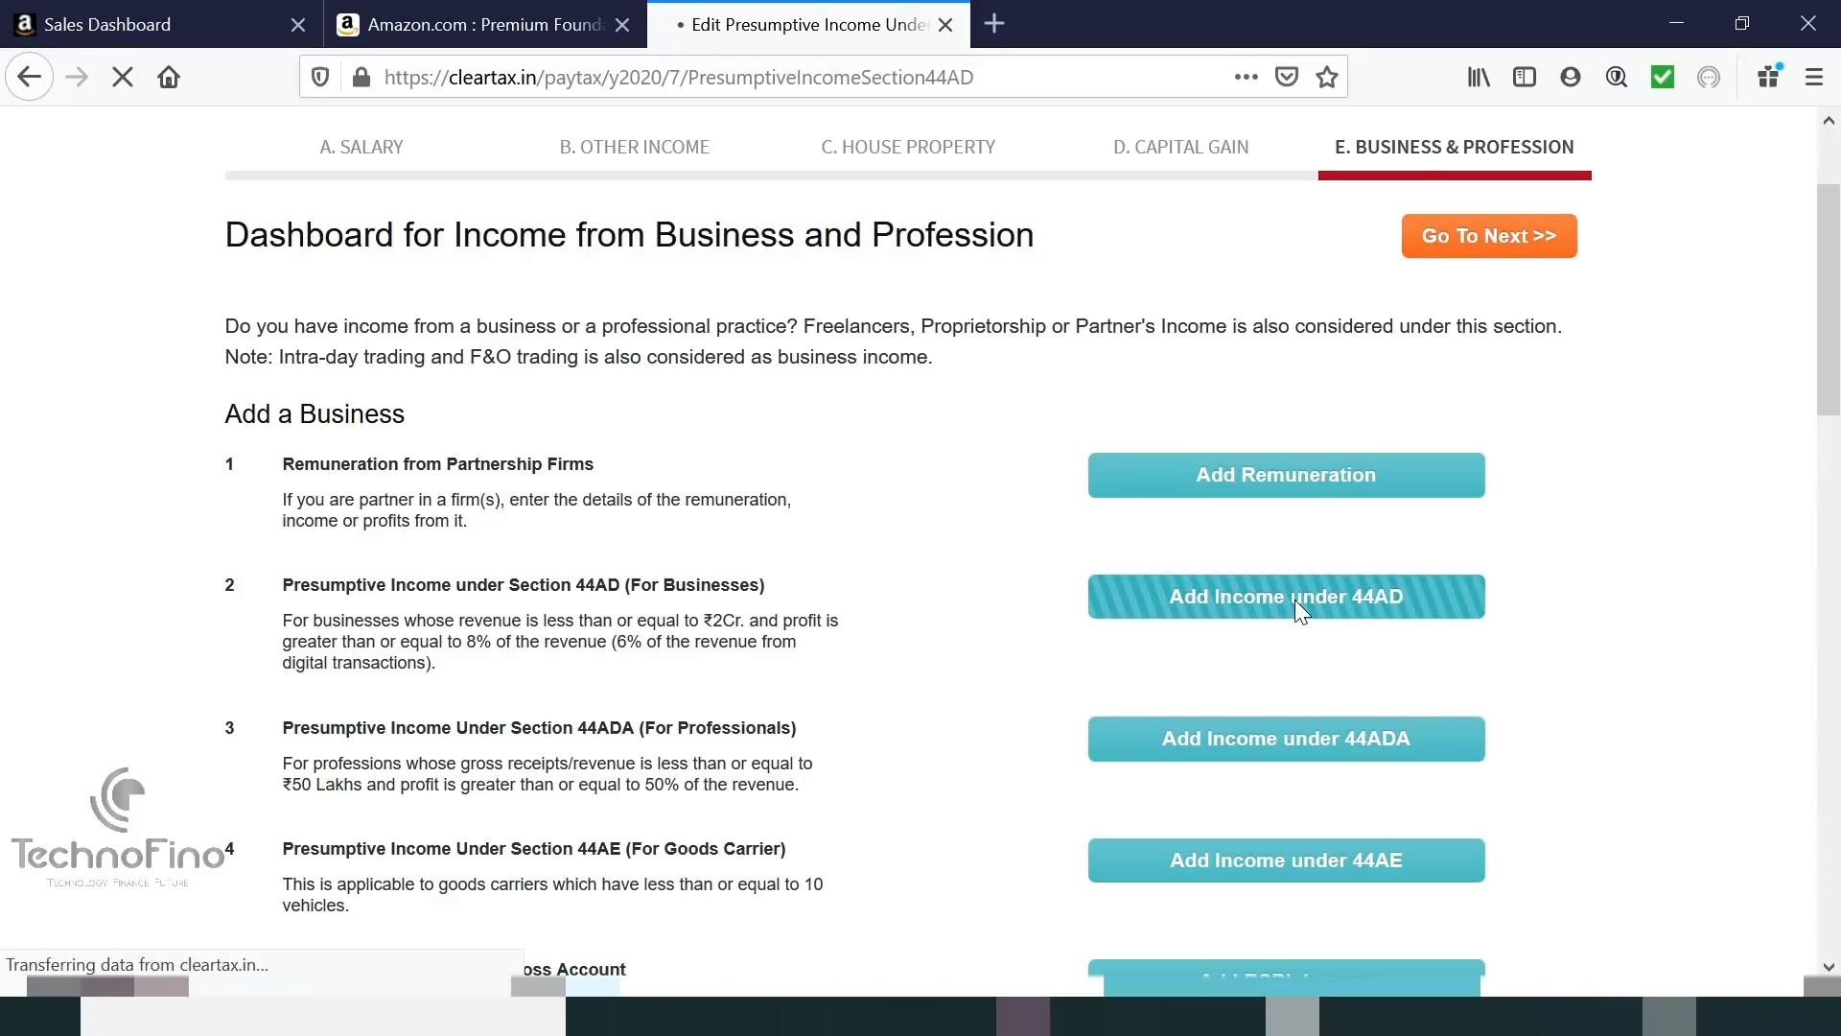
scroll(1297, 604, "down", 2)
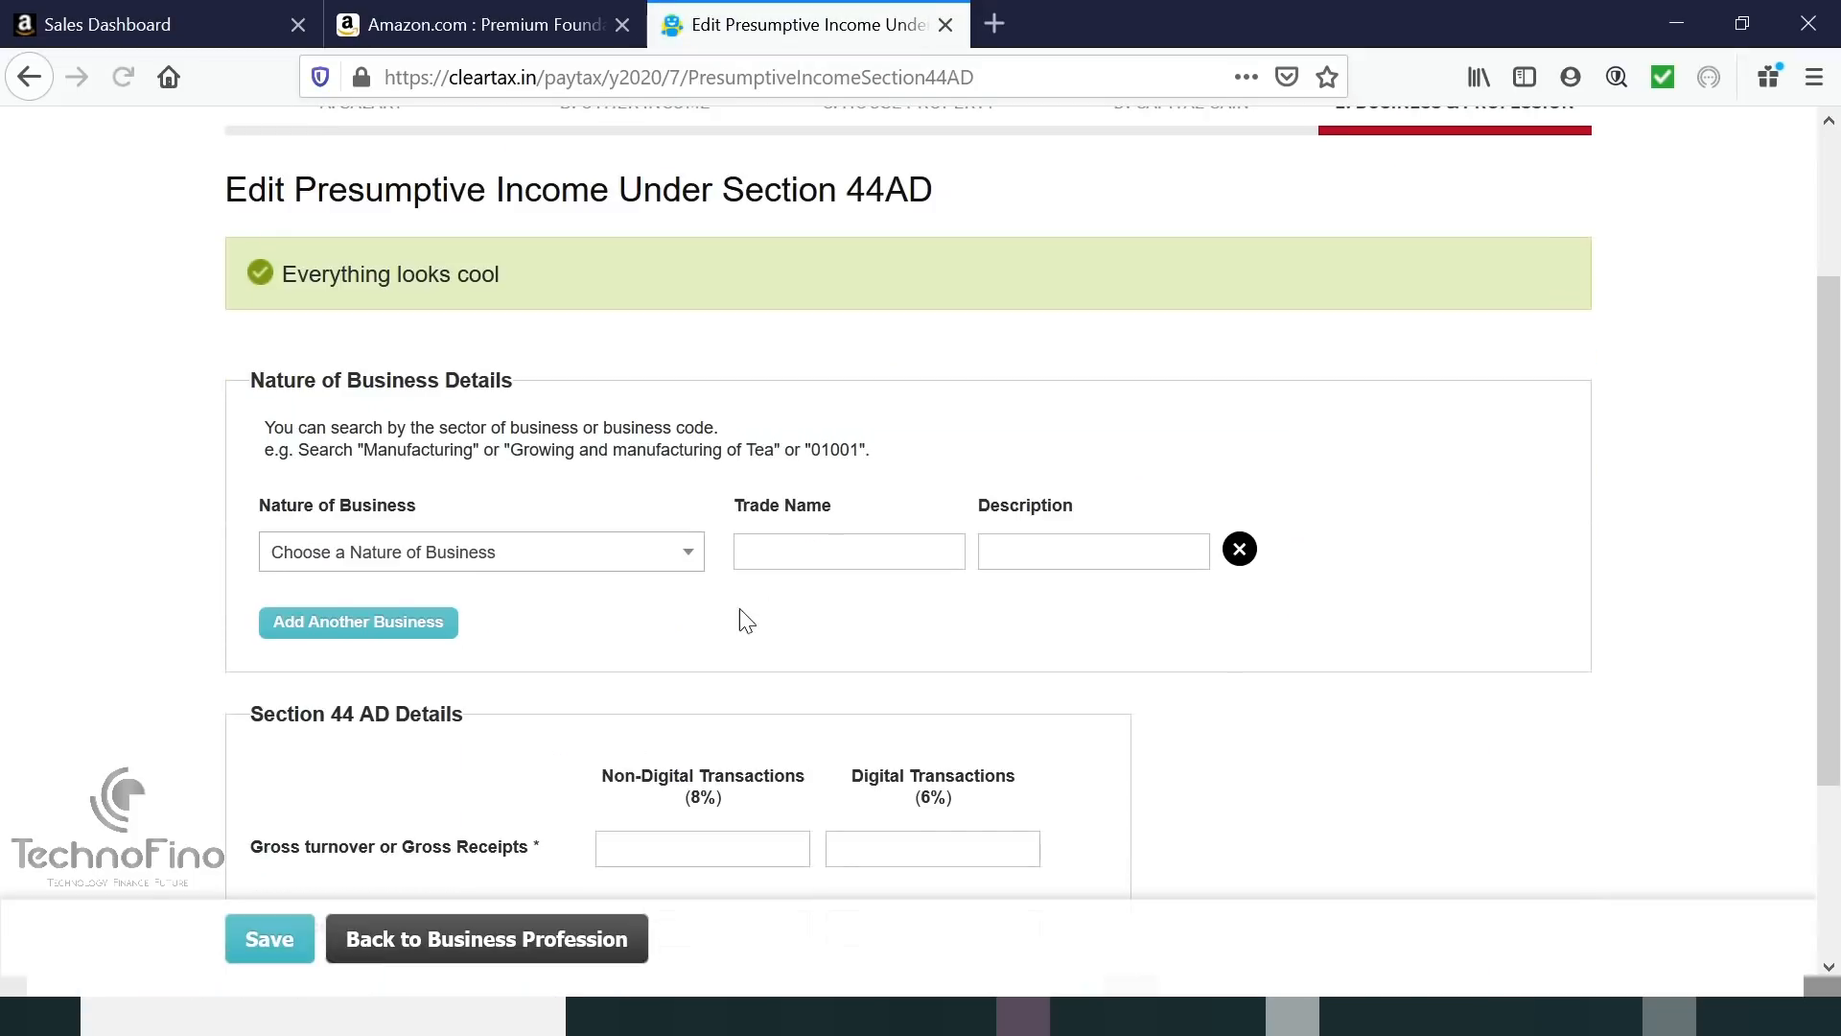
left_click(466, 563)
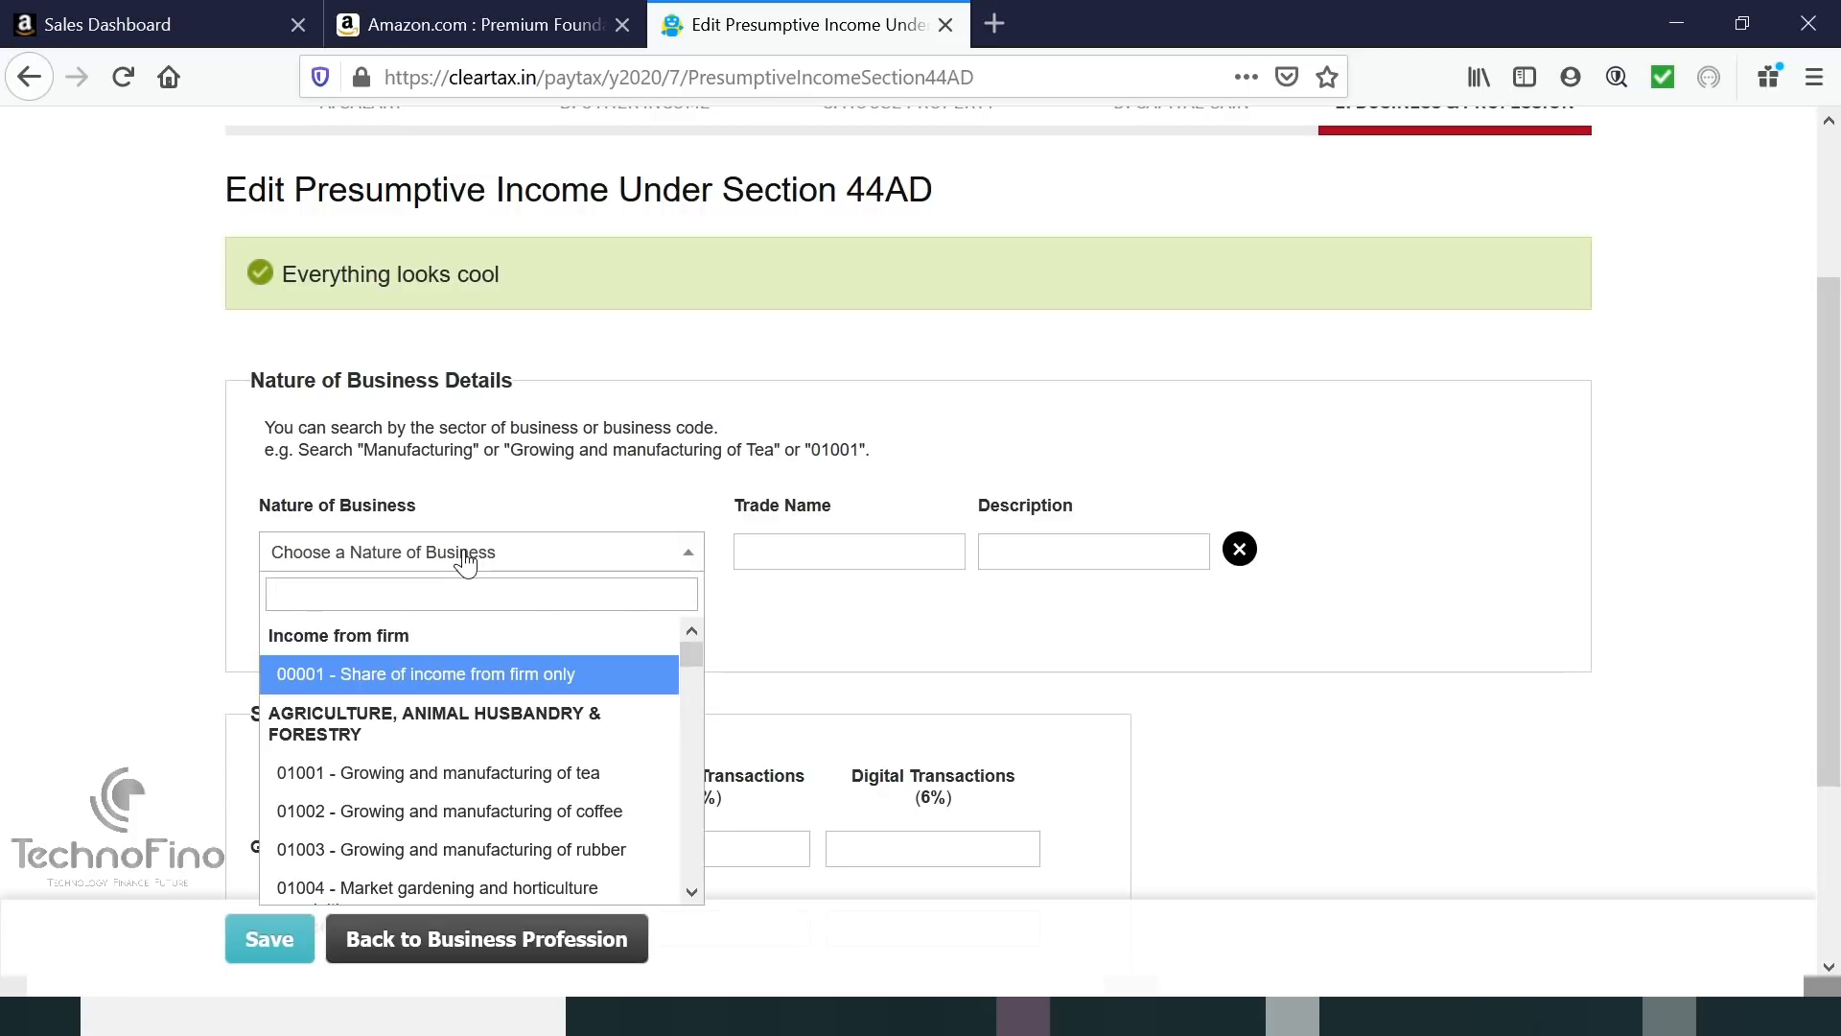
type("wh")
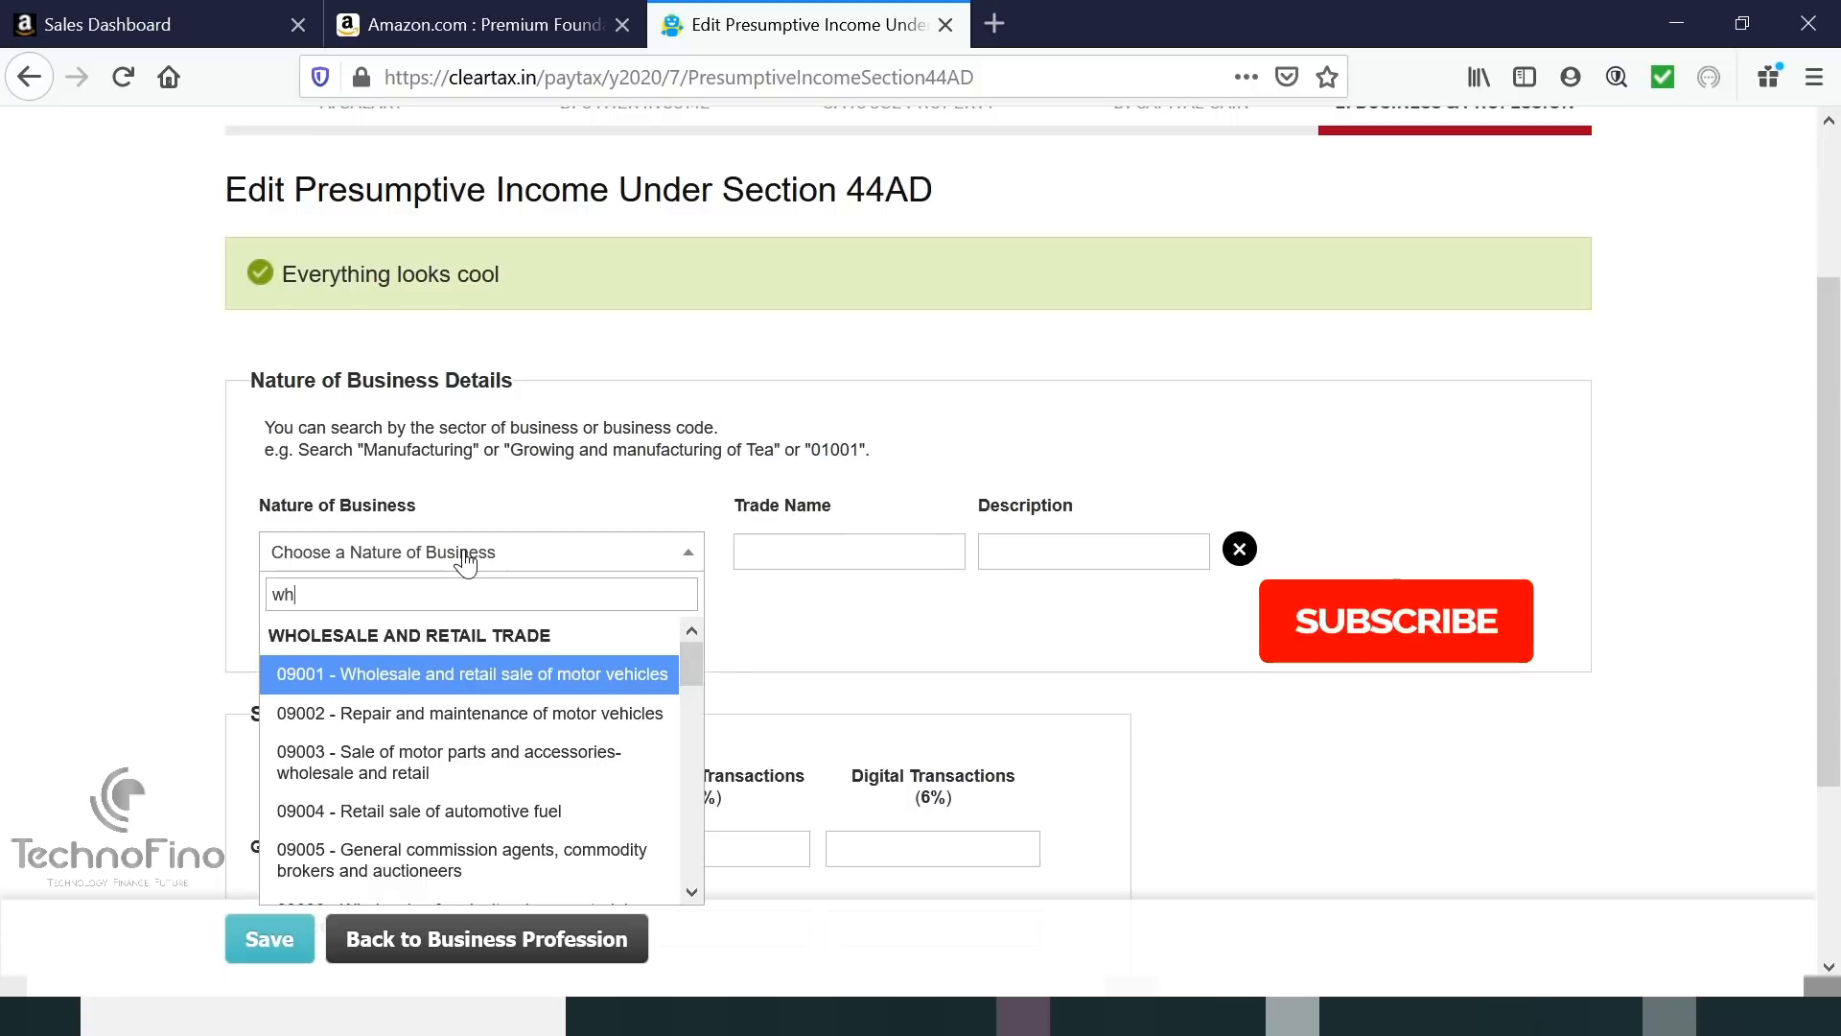
scroll(466, 563, "down", 3)
scroll(466, 563, "down", 3)
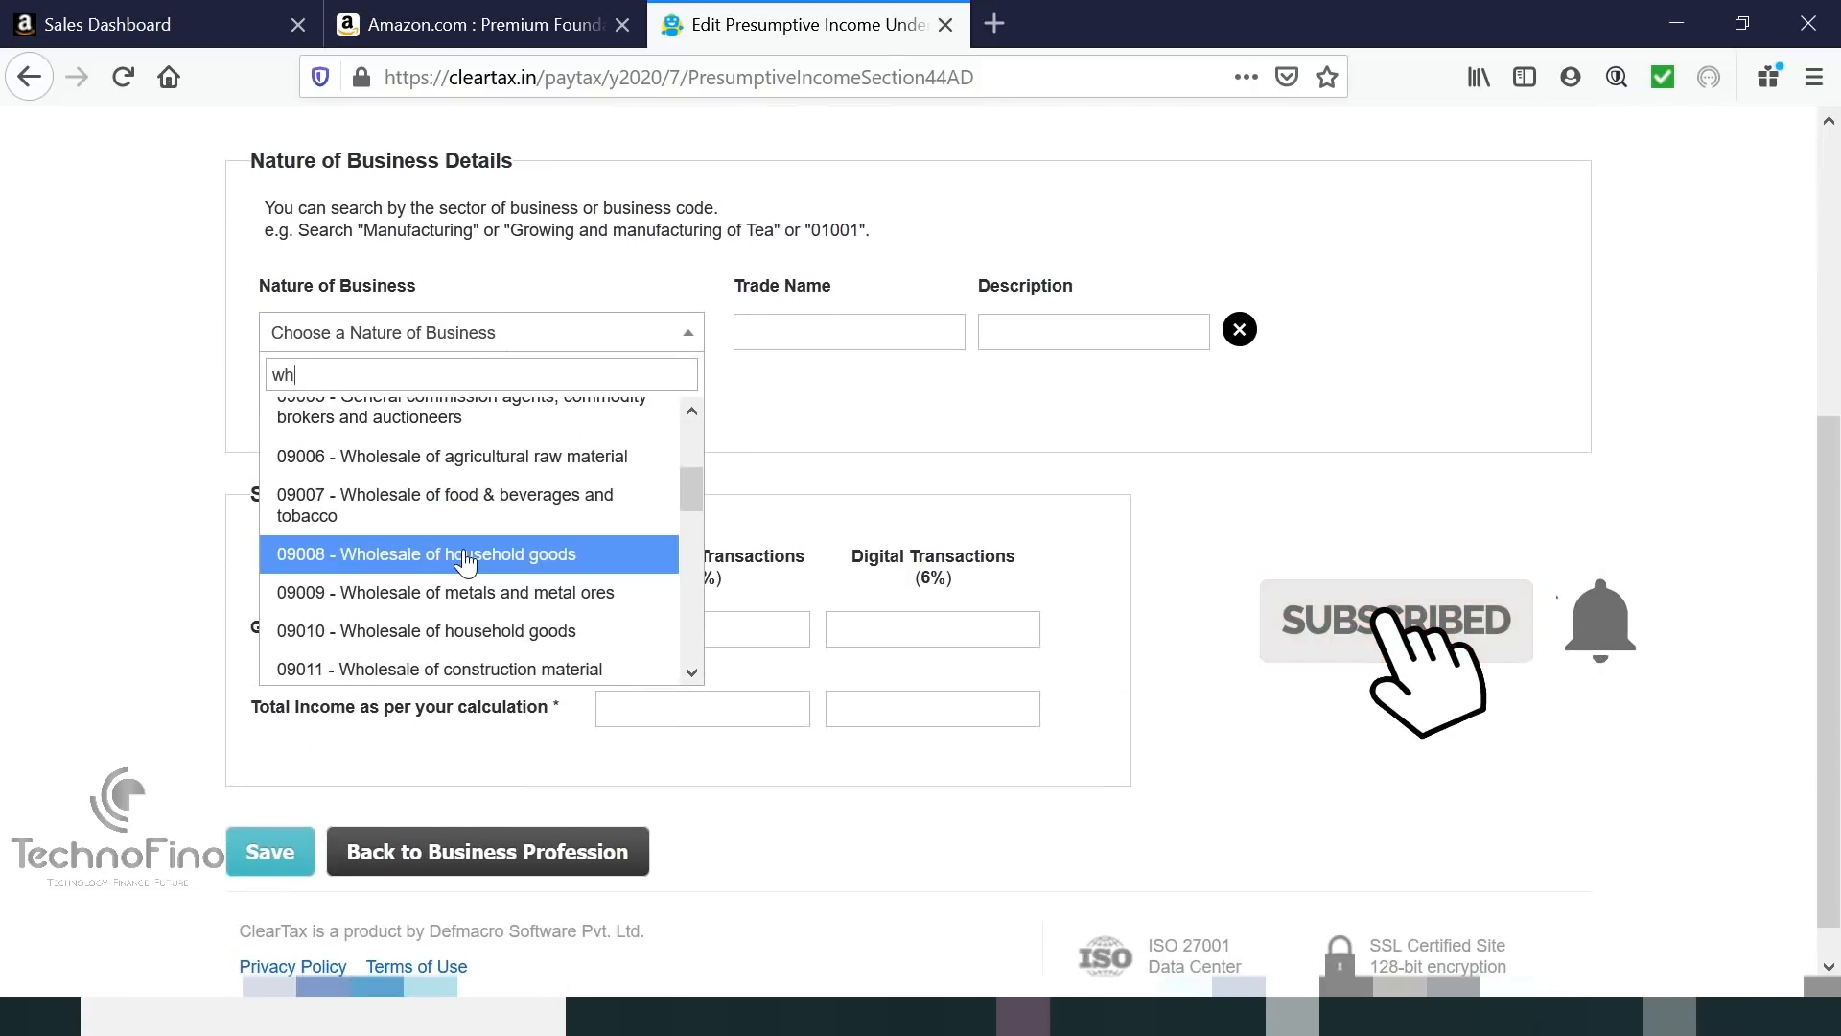
left_click(541, 556)
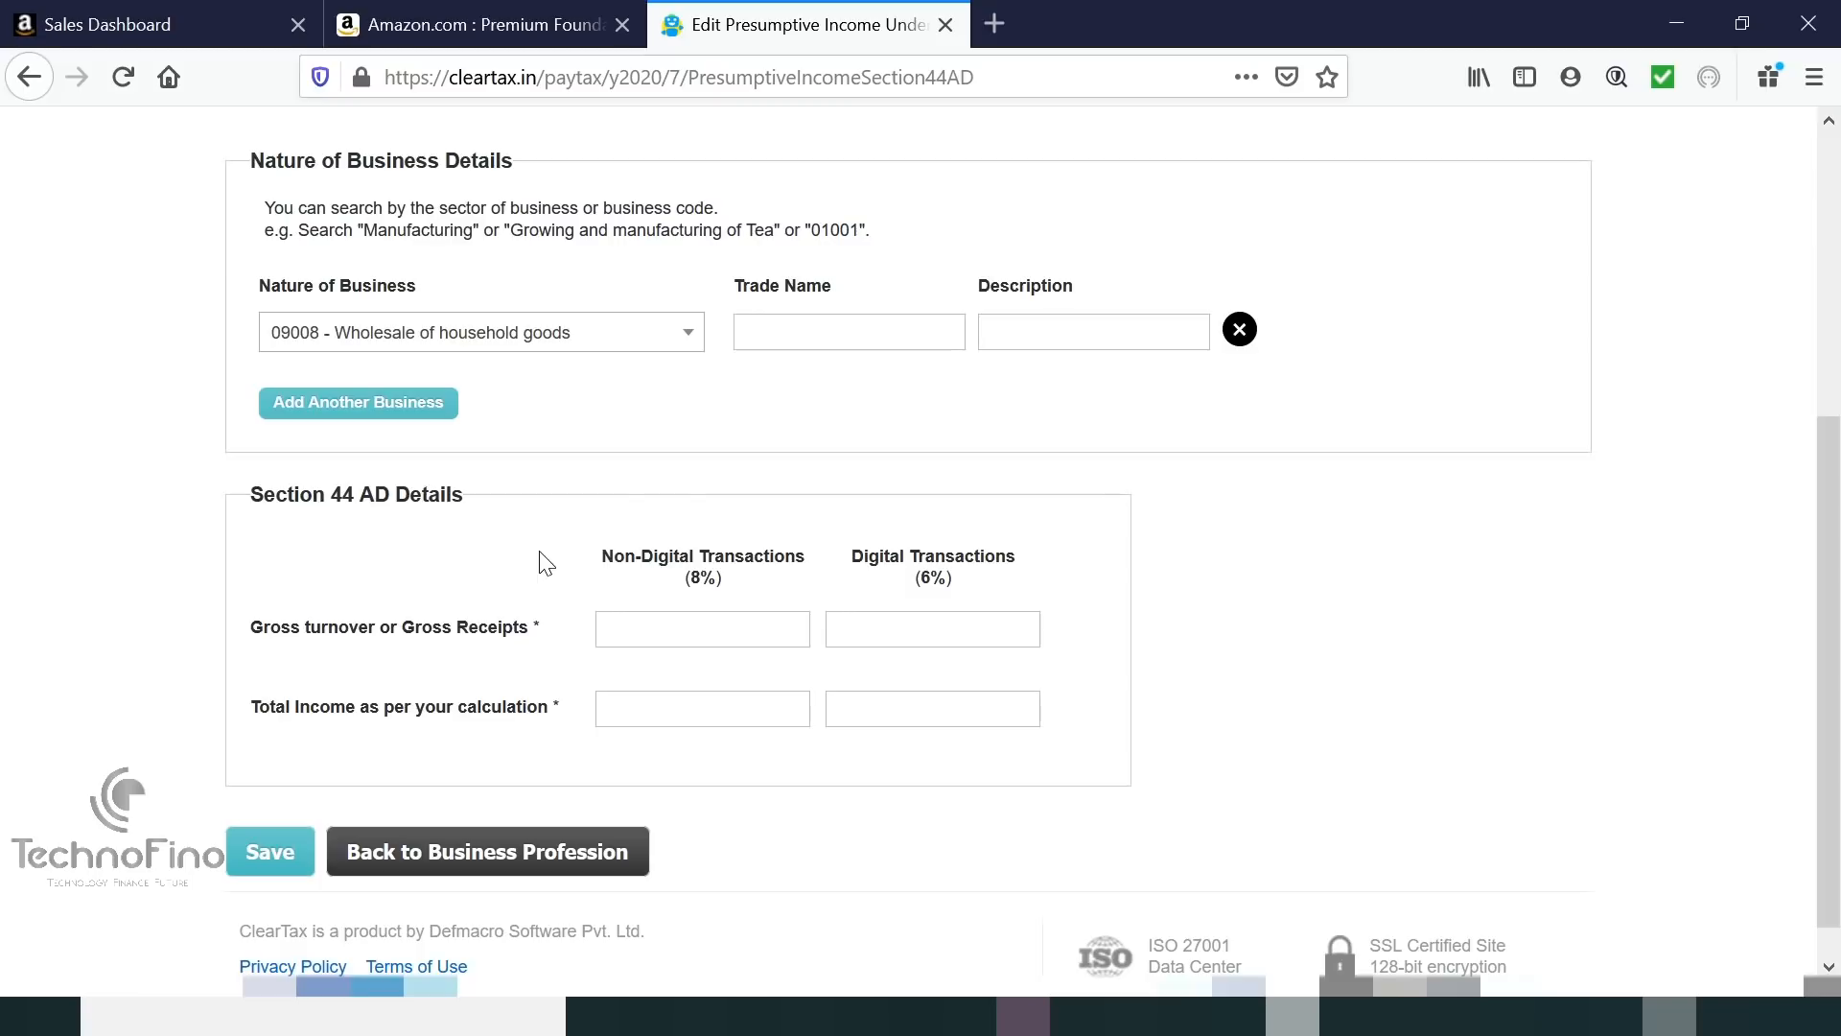
Set trade name Technofino with gross turnover 1,00,000 non-digital and 2,00,000 digital.
left_click(800, 334)
type("Techn")
left_click(802, 362)
scroll(808, 371, "down", 1)
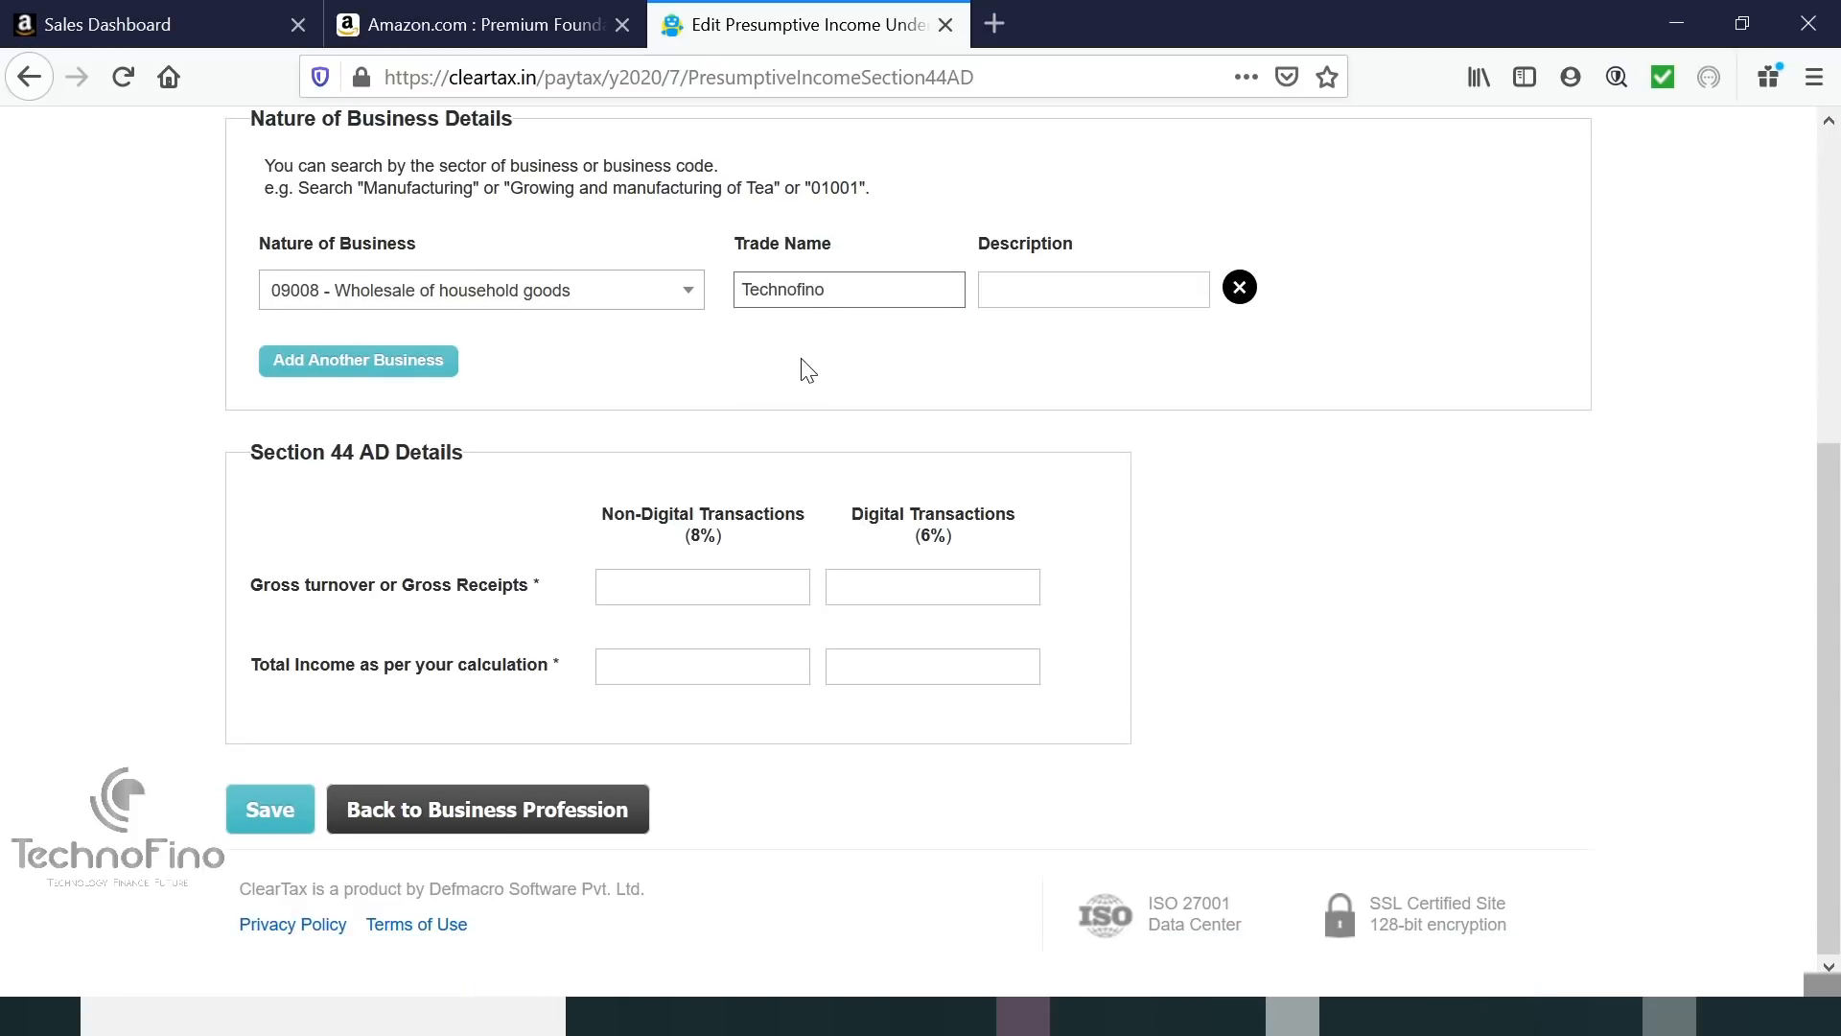
left_click(647, 580)
type("1,00,0")
type("00000")
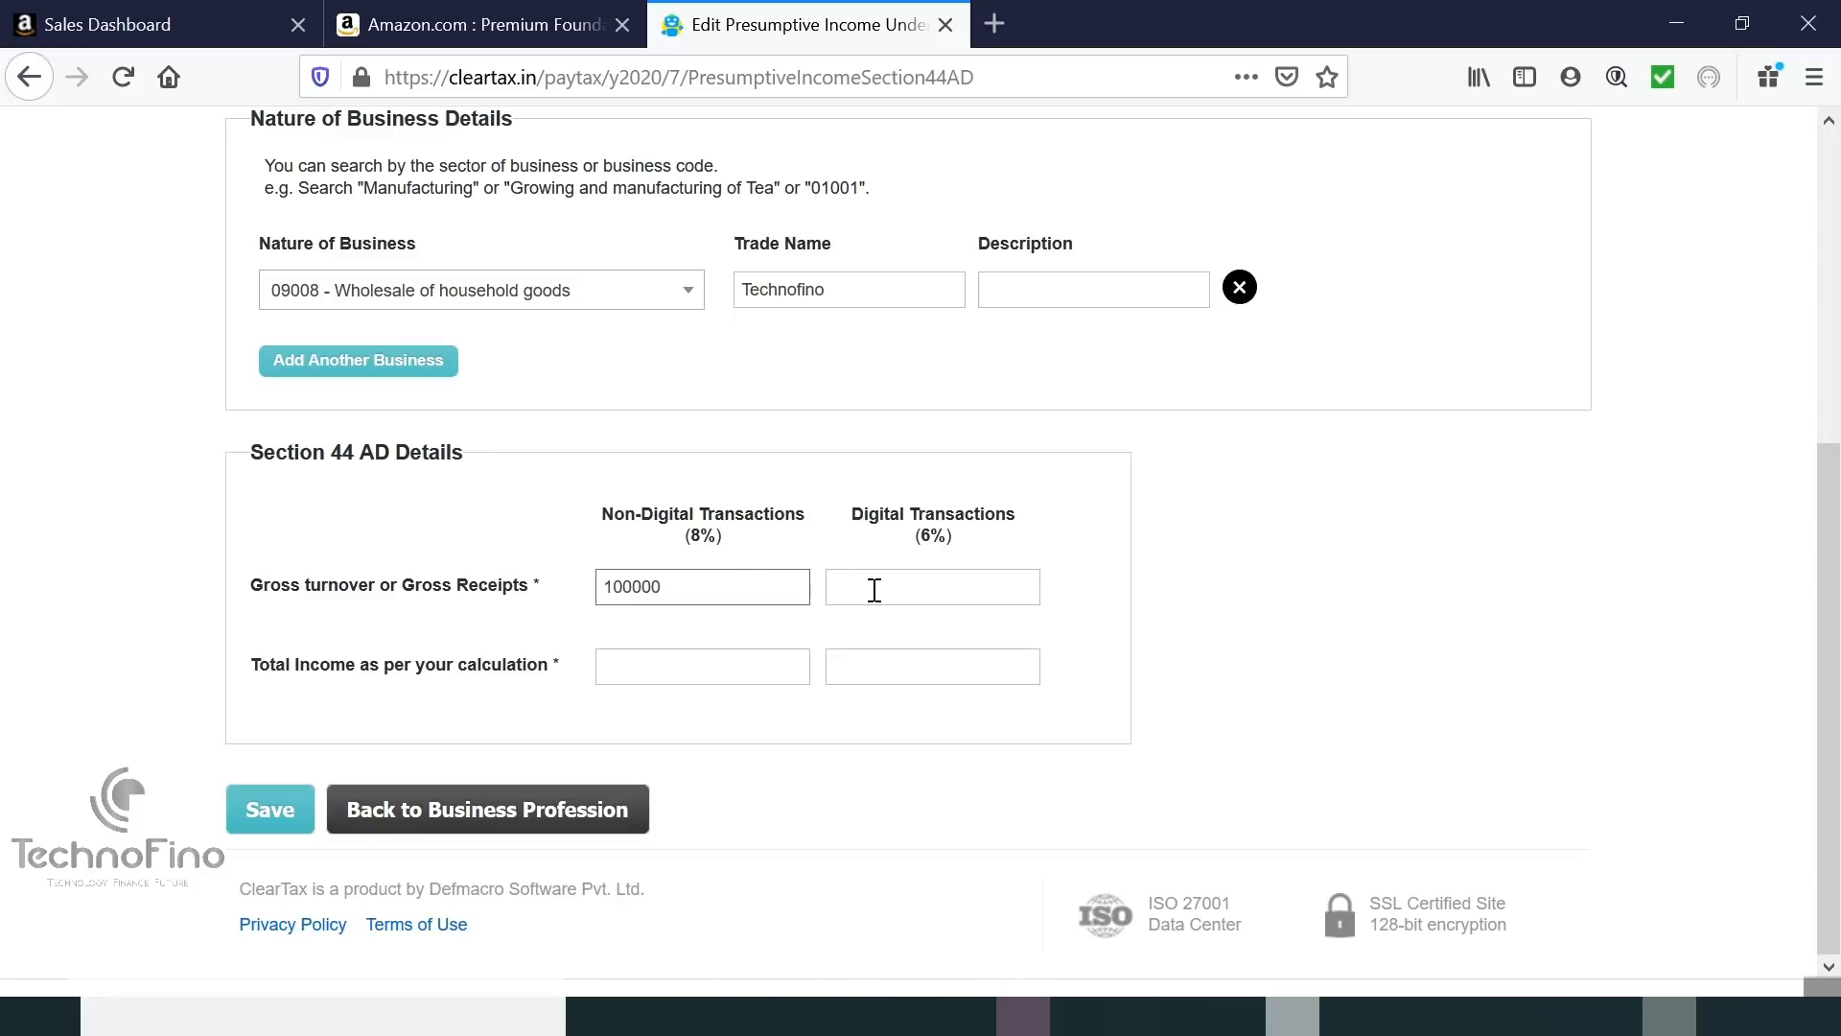
left_click(875, 589)
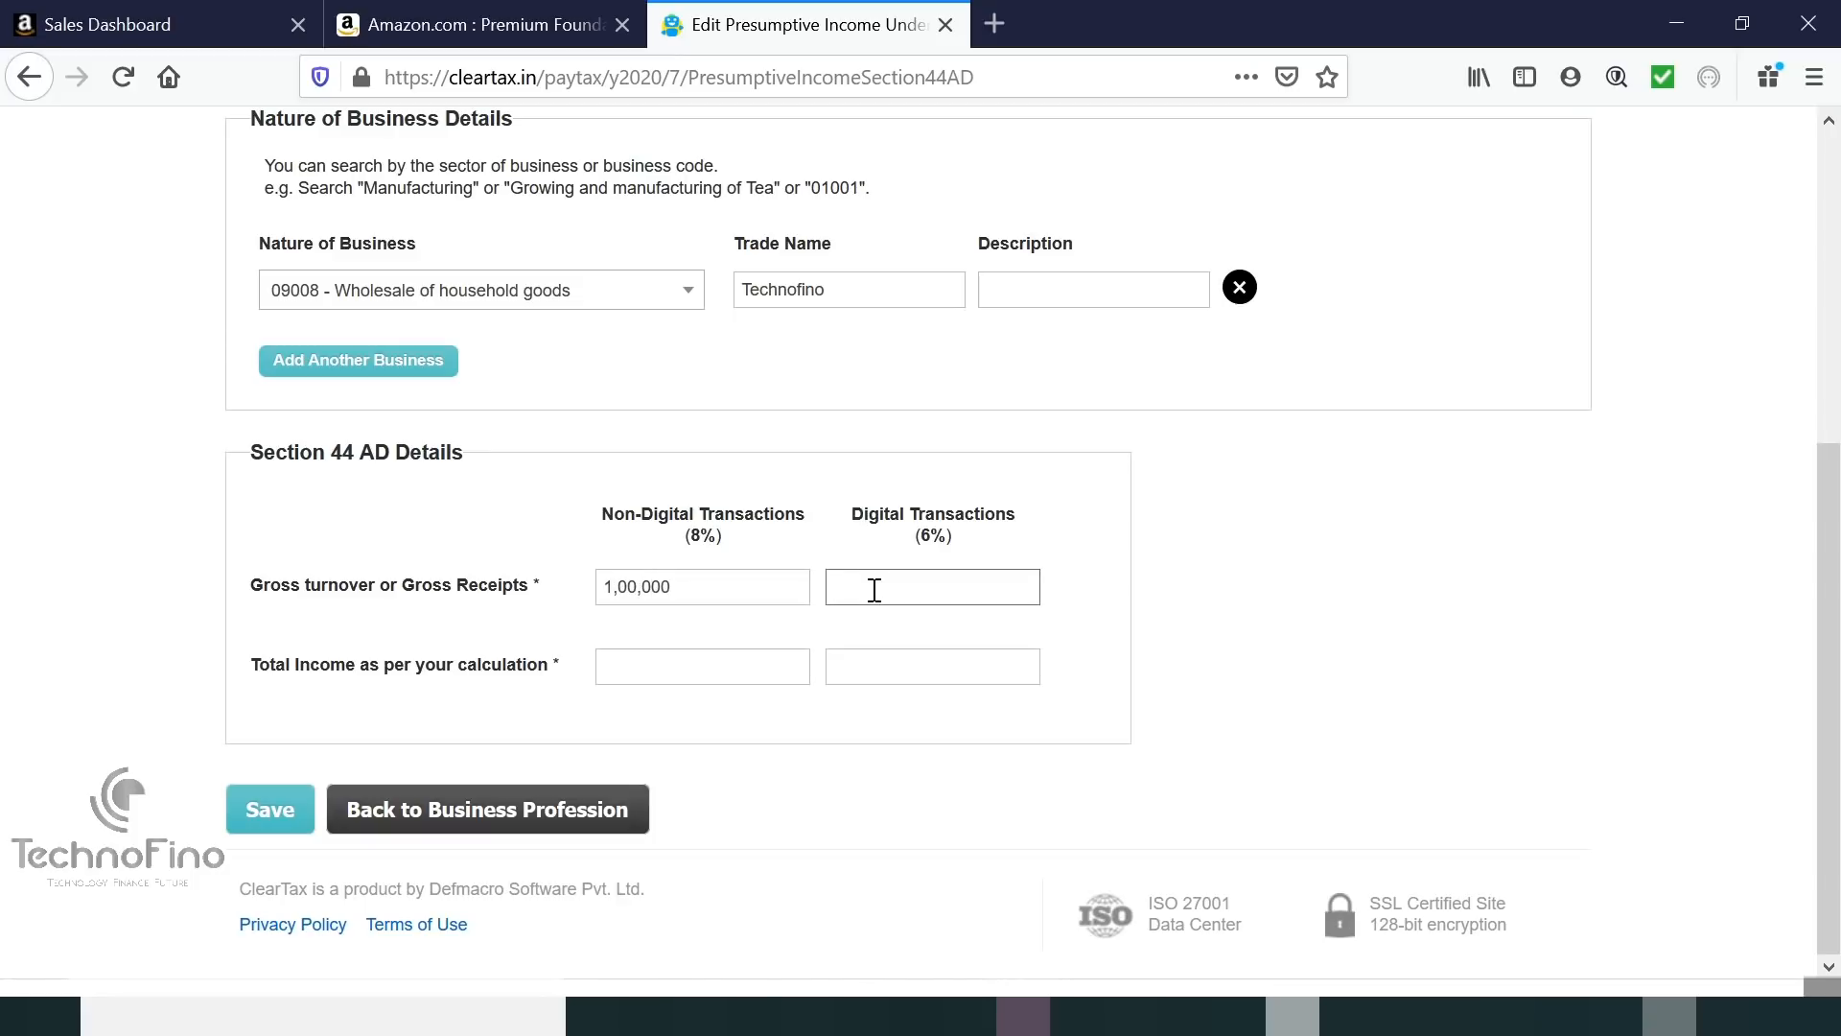
type("200000")
left_click(880, 633)
Enter total income 8,000 non-digital and 12,000 digital, then save the 44AD entry.
left_click(714, 663)
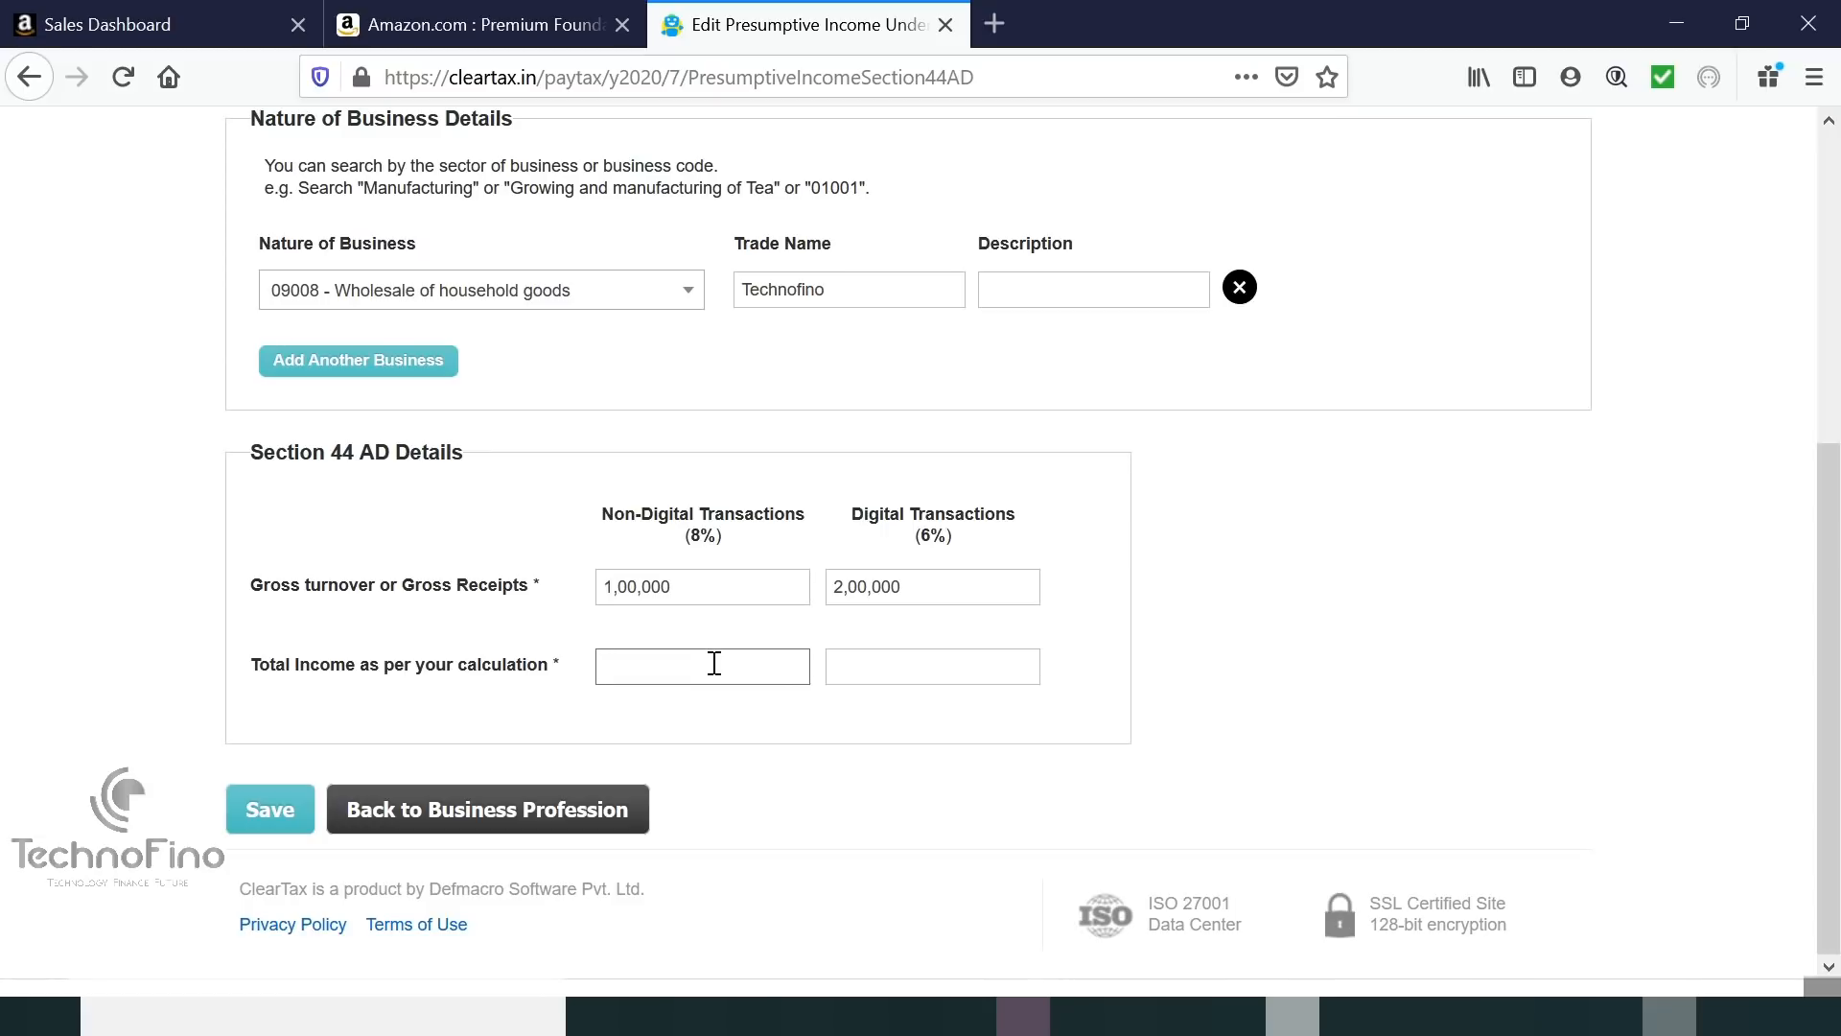
left_click(714, 664)
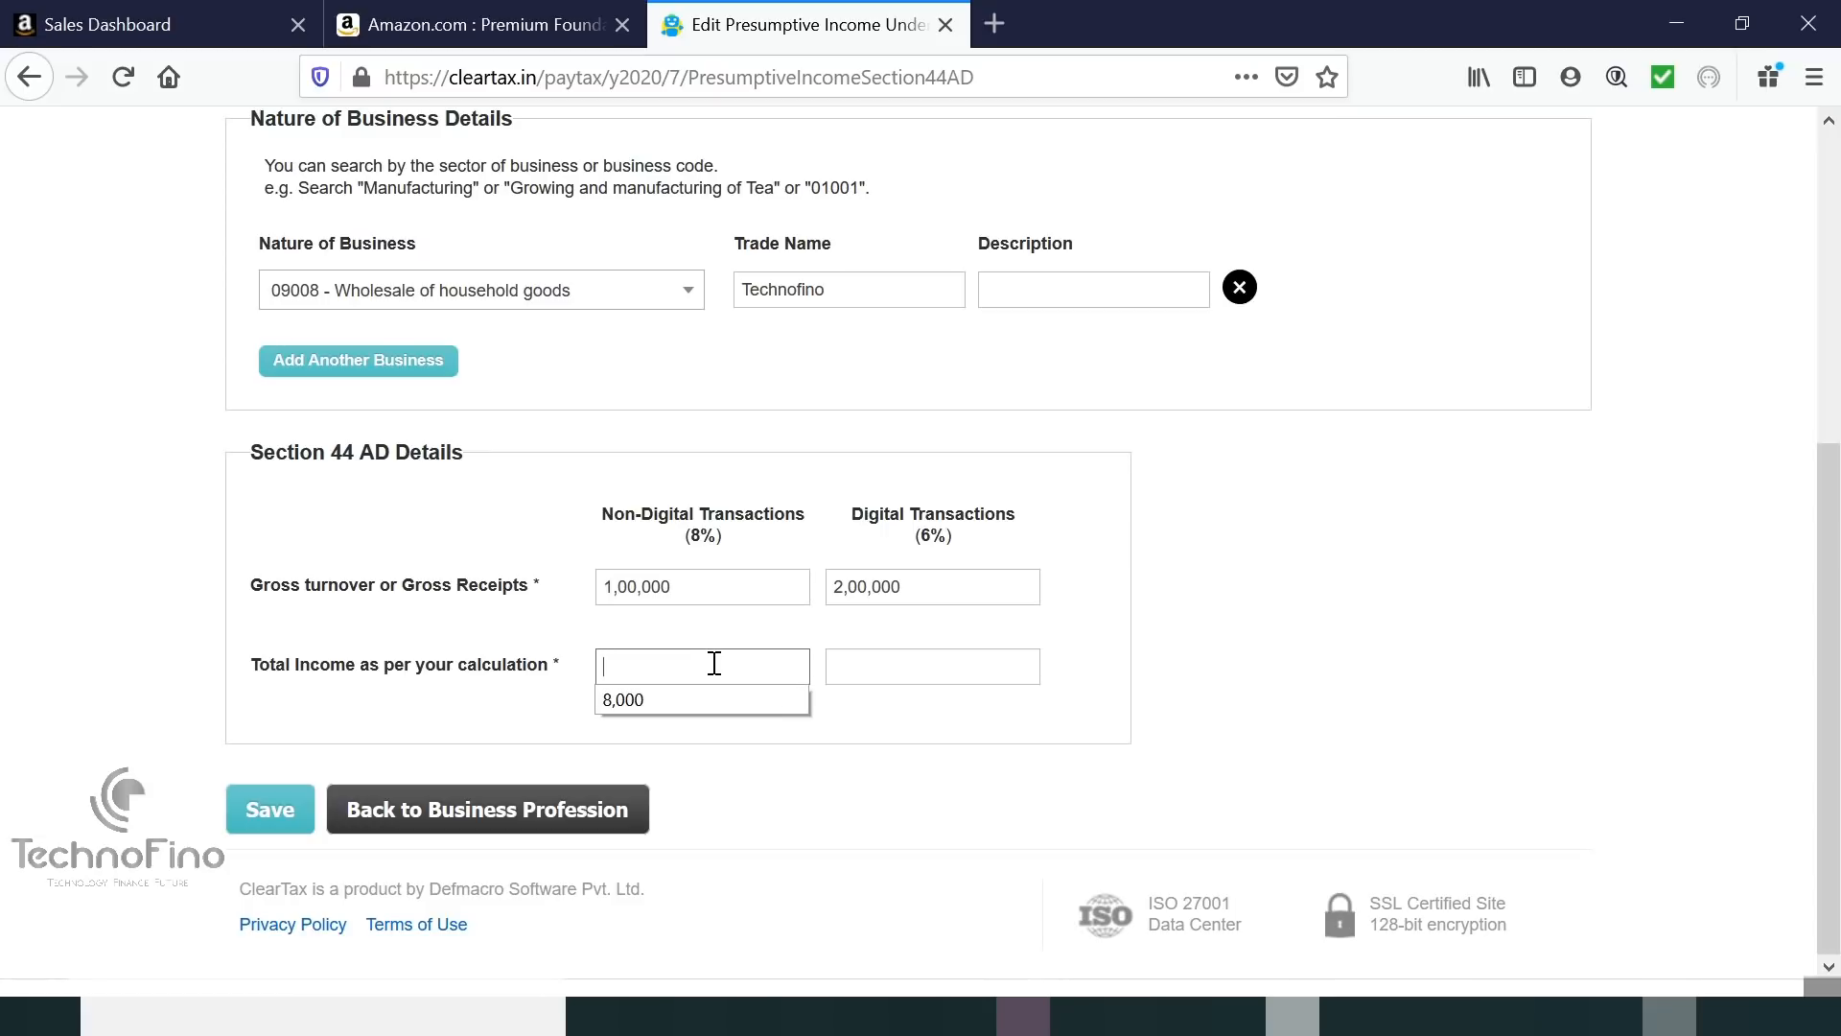
left_click(654, 702)
left_click(896, 665)
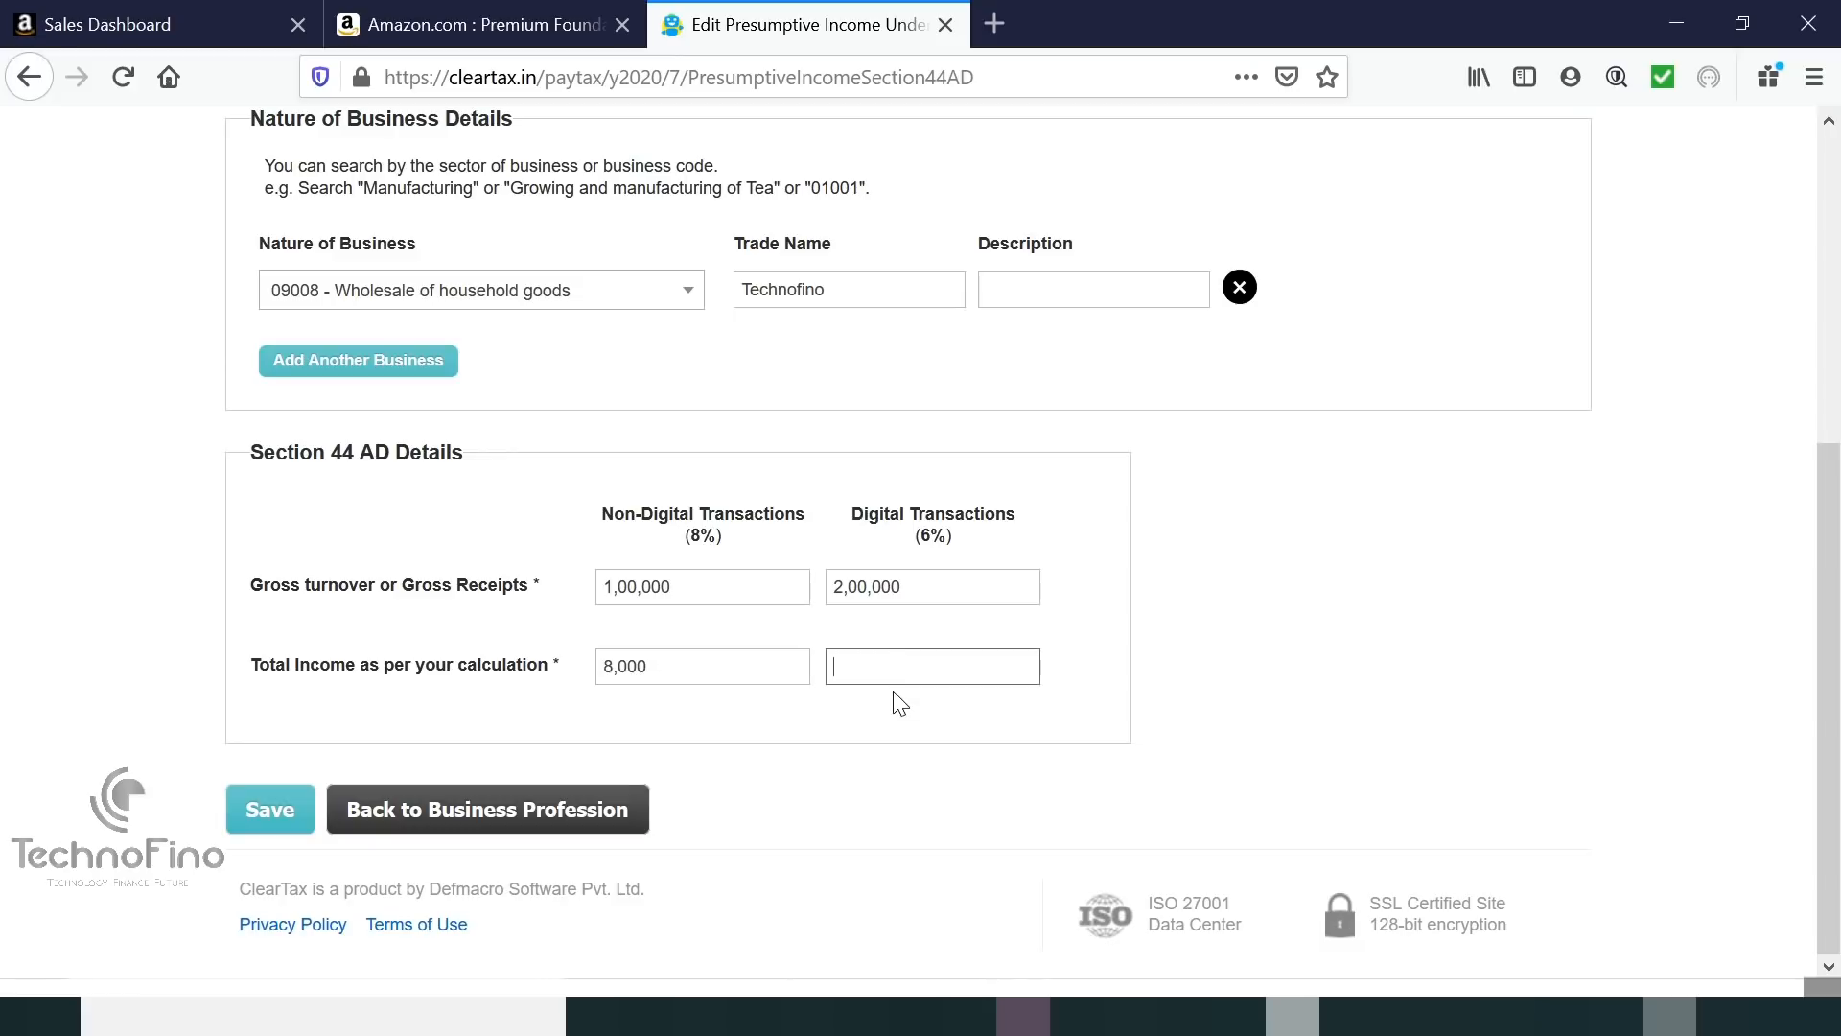
type("1")
left_click(880, 701)
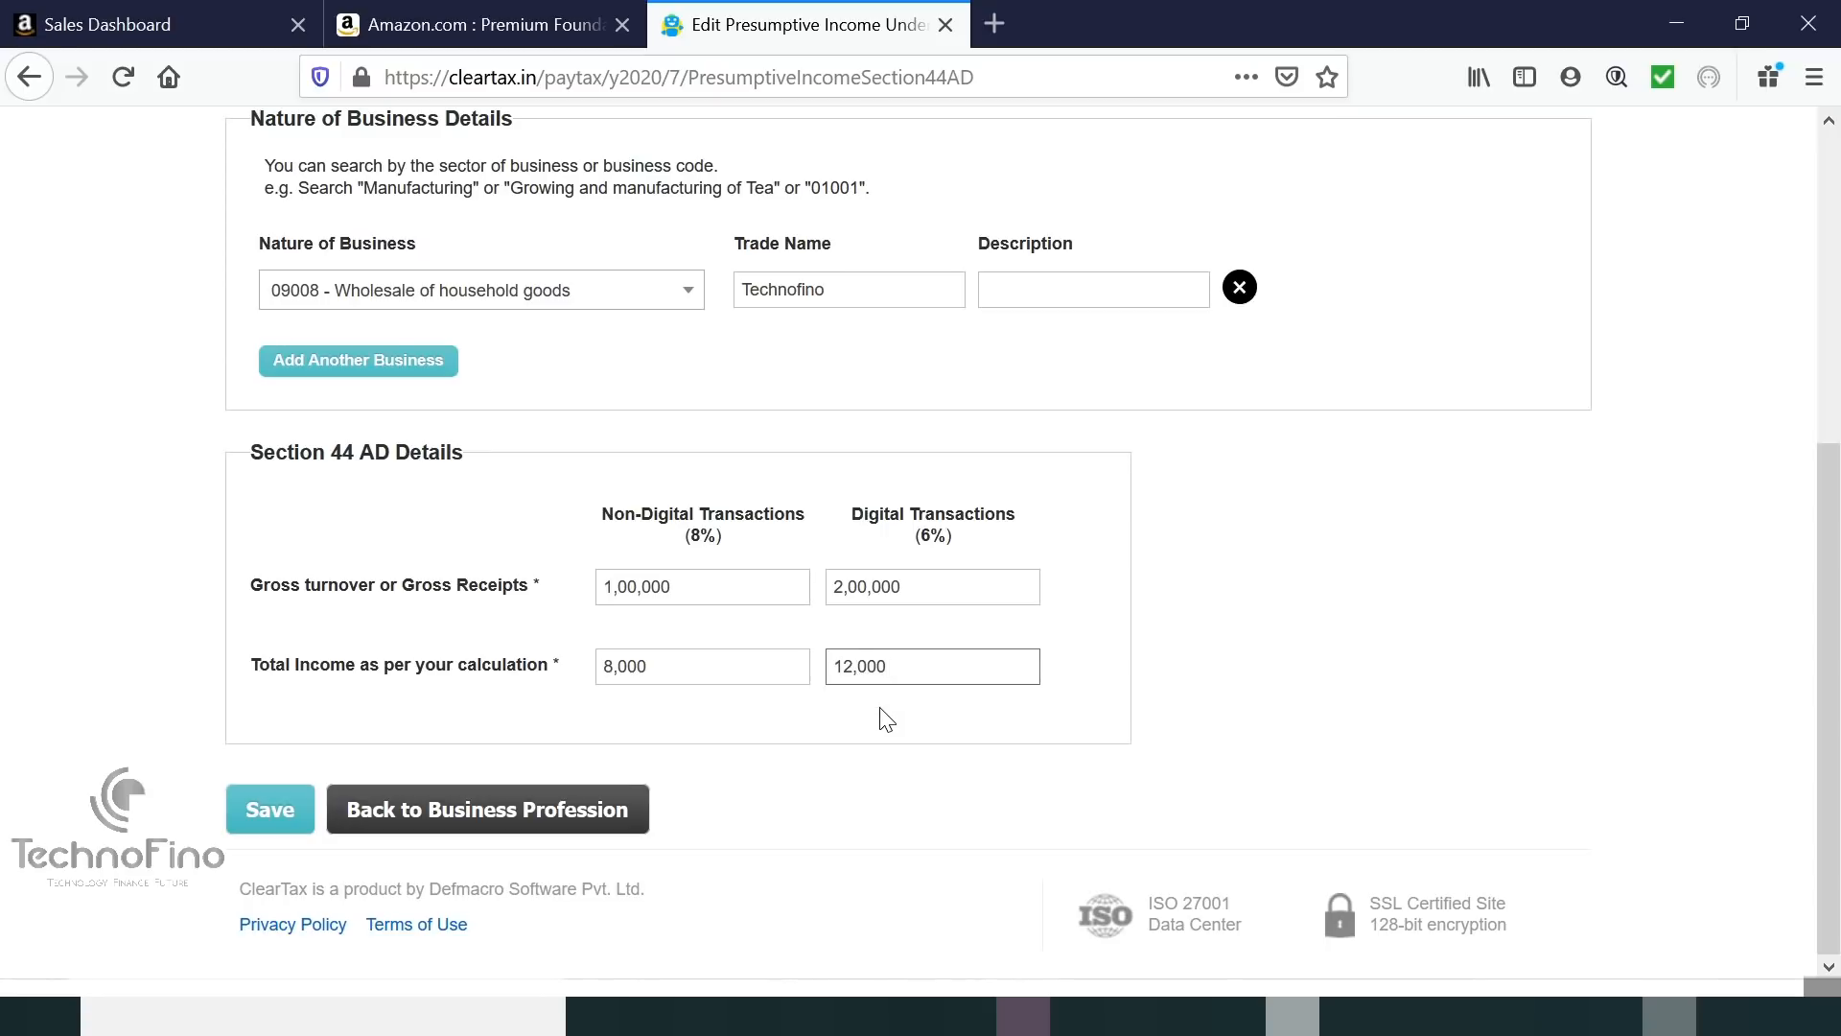
left_click(284, 816)
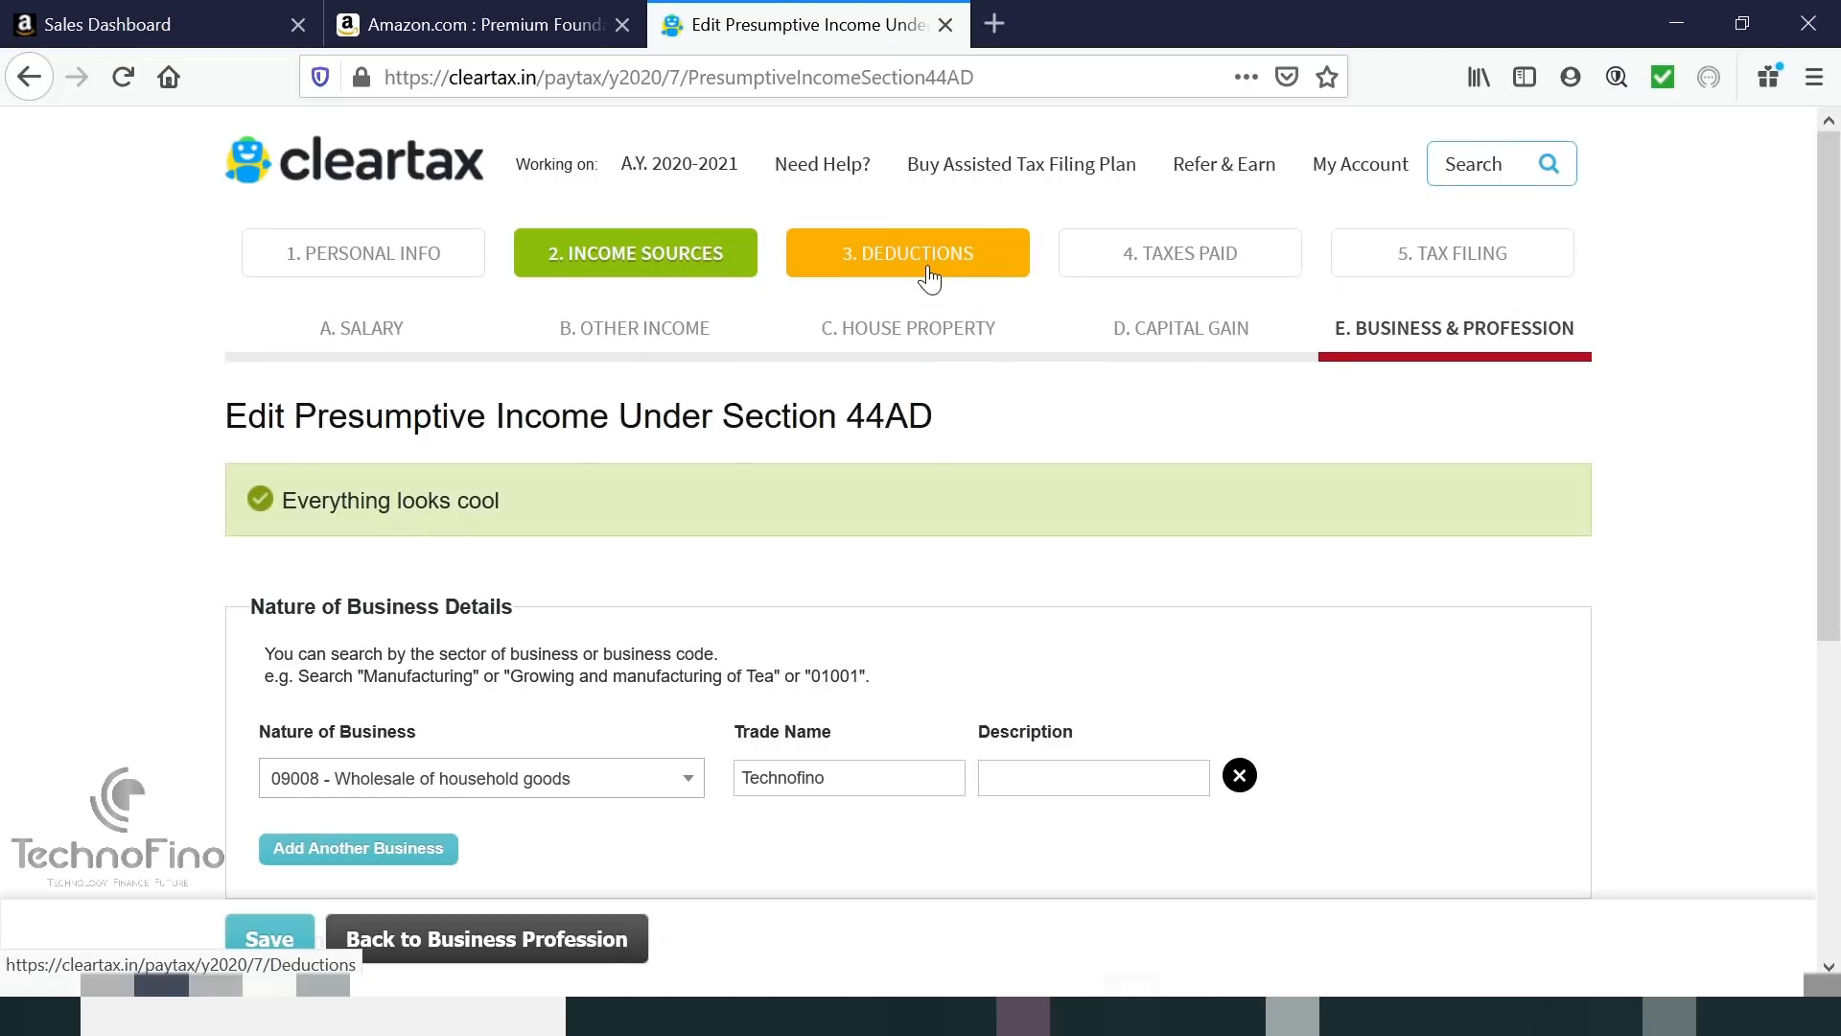
On the Deductions tab, change the Section 80C investment amount from 0 to 50,000 and save.
left_click(929, 278)
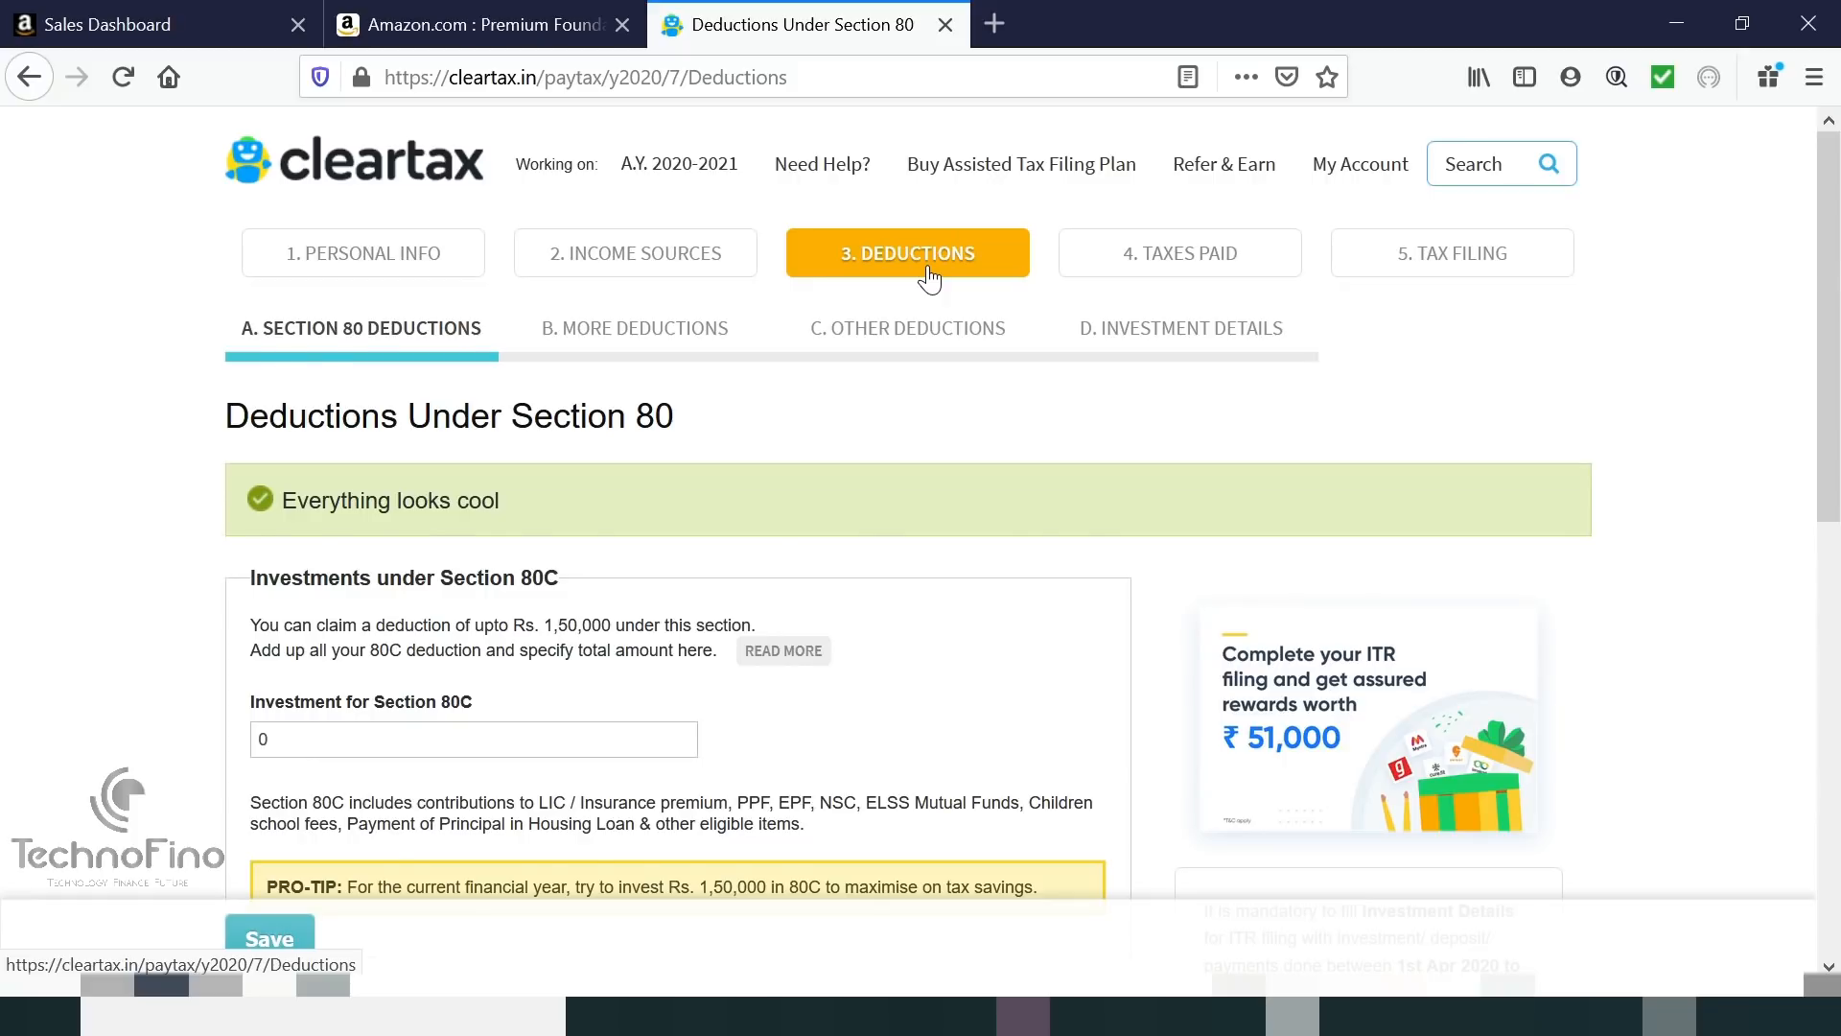
scroll(308, 409, "down", 3)
left_click_drag(308, 410, 219, 412)
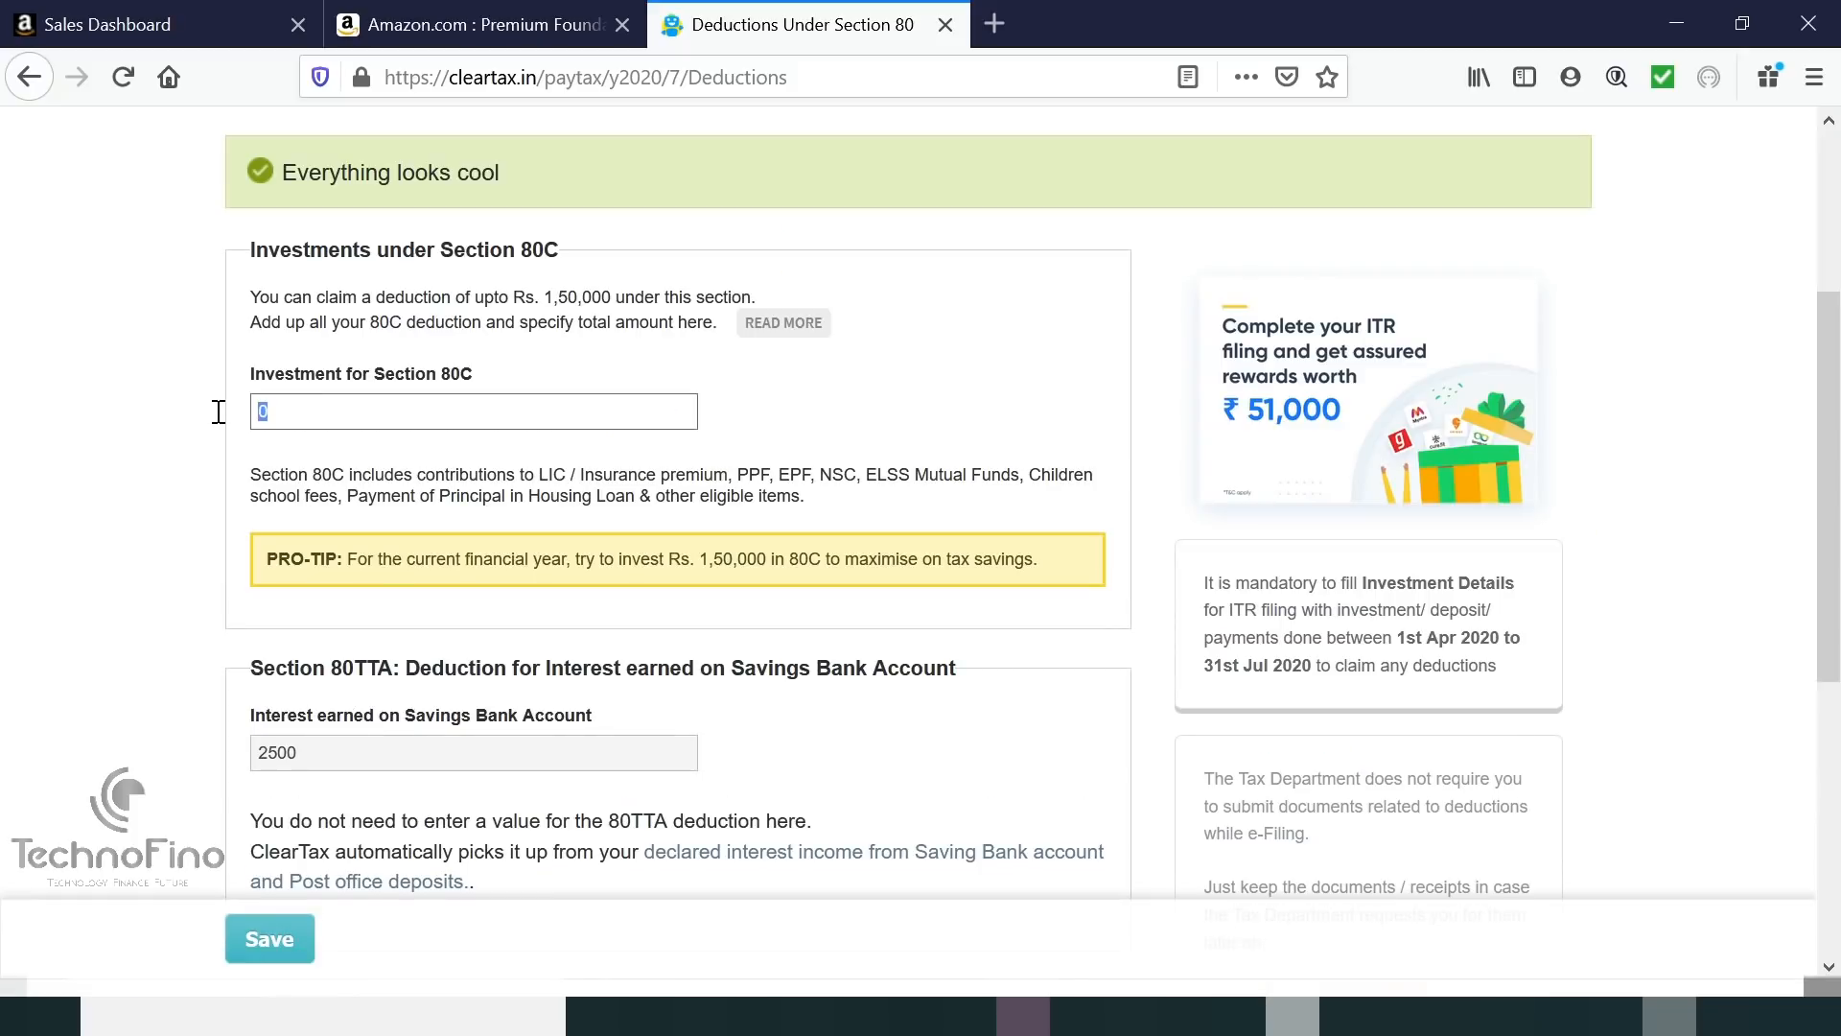
type("50000")
left_click(299, 489)
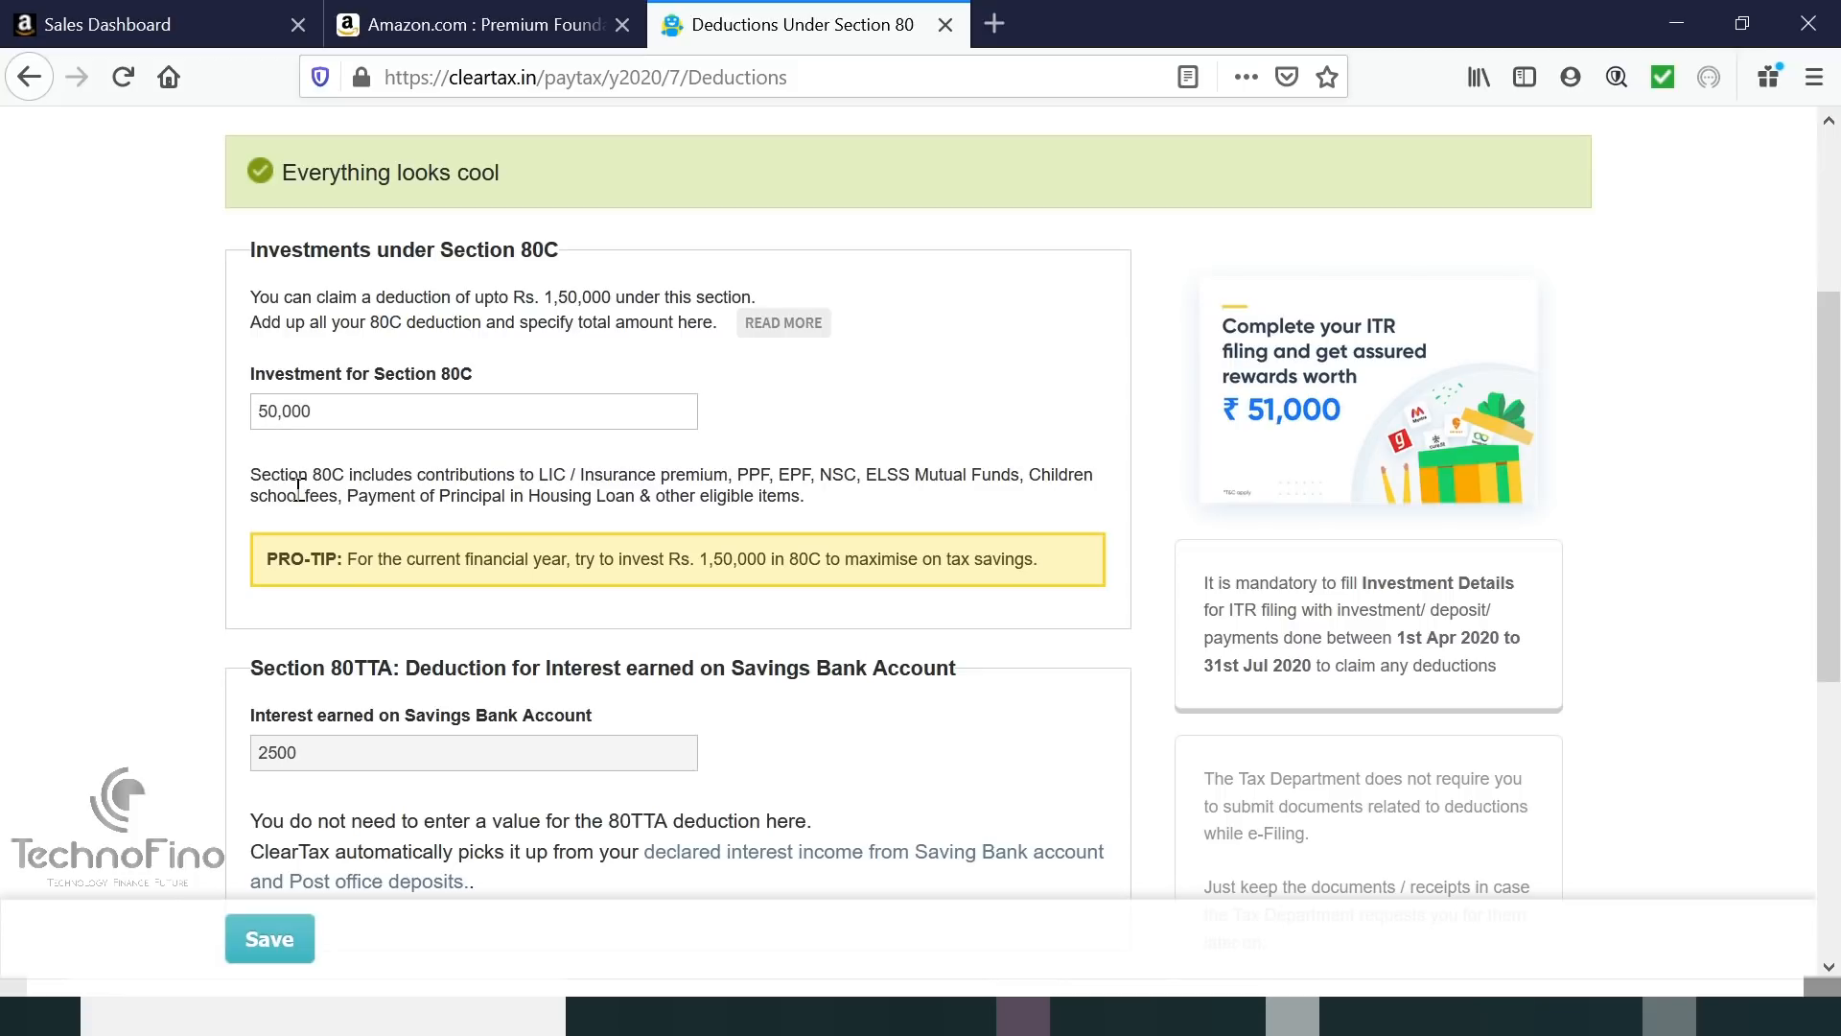
scroll(298, 489, "down", 3)
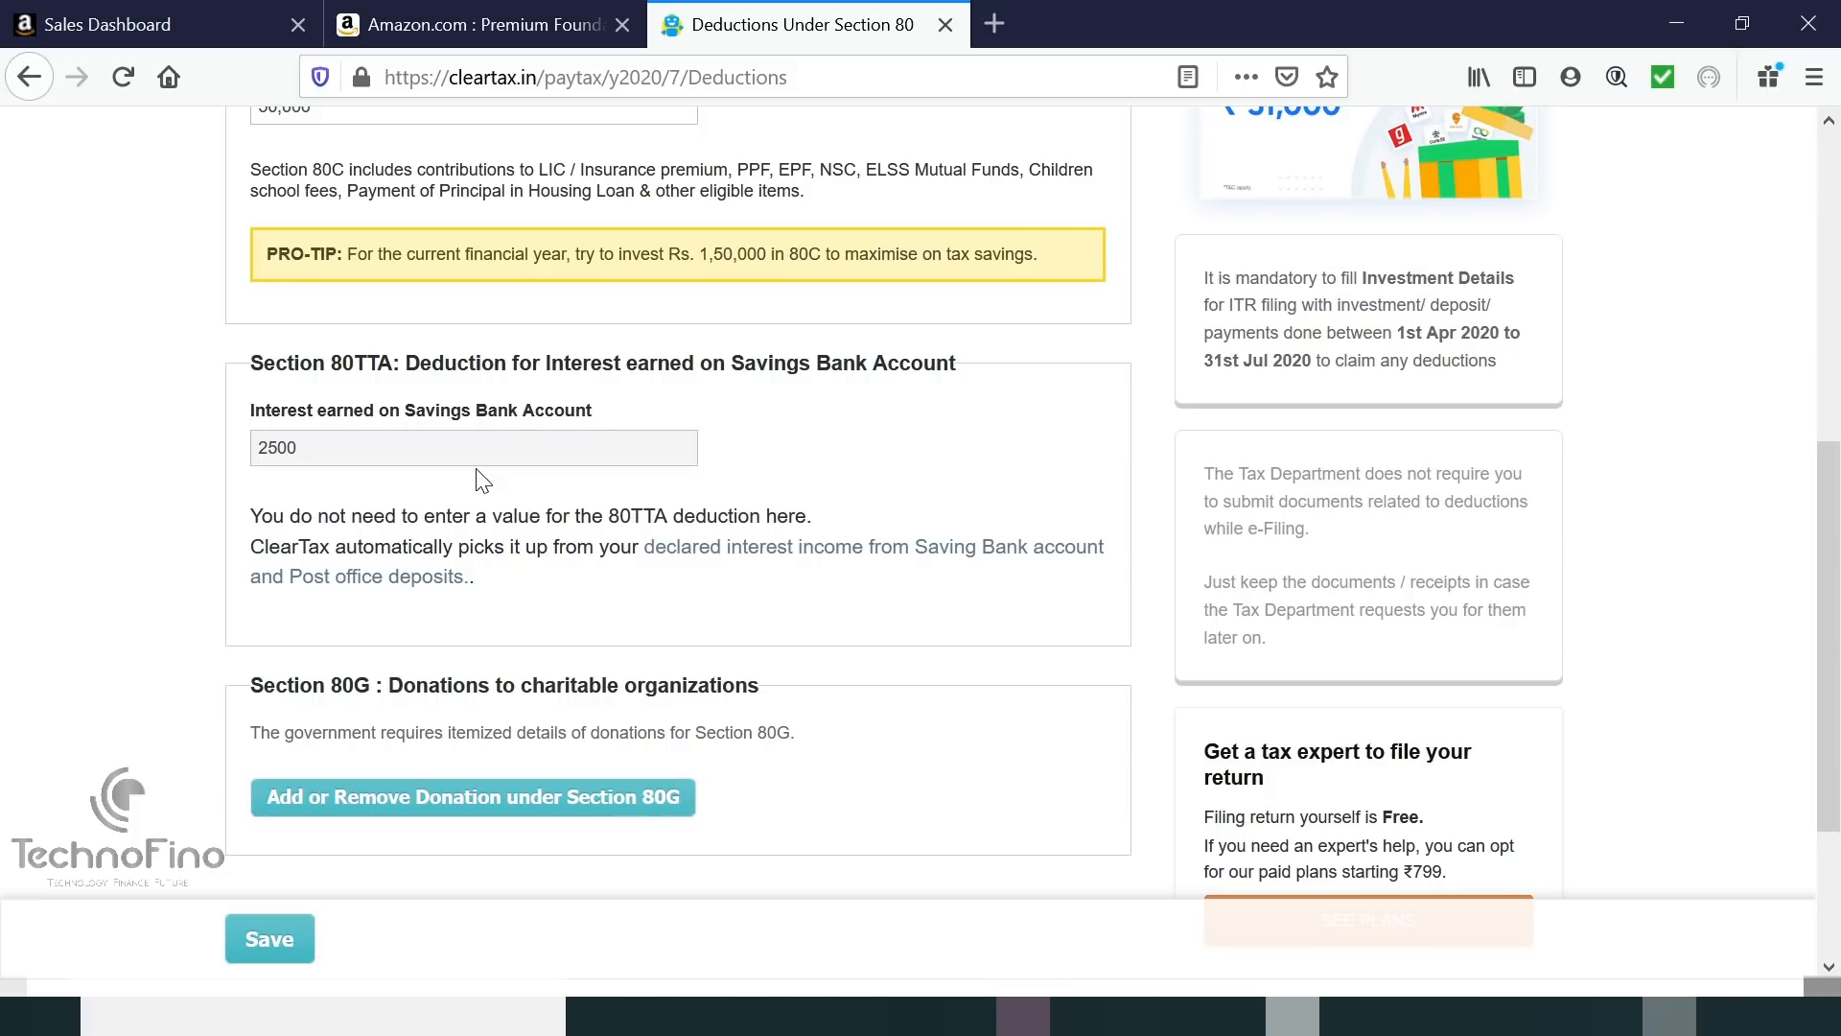
scroll(479, 475, "down", 1)
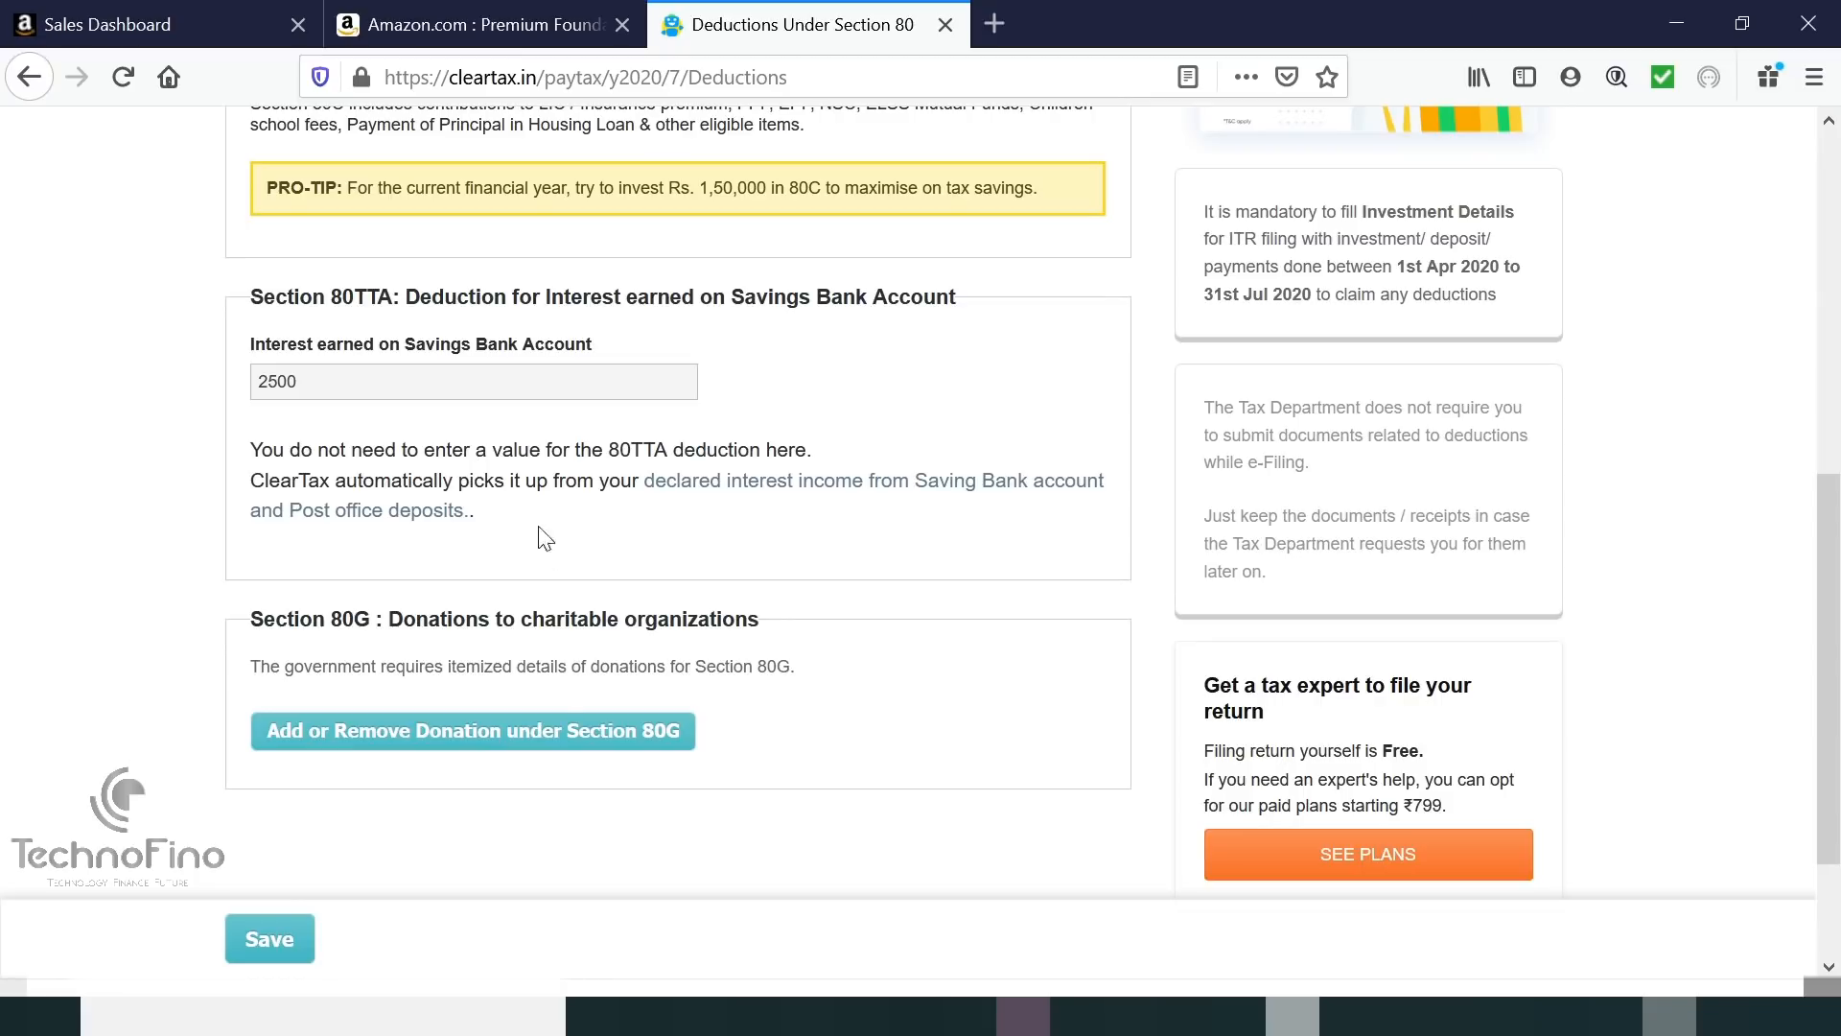
scroll(508, 830, "down", 2)
left_click(287, 880)
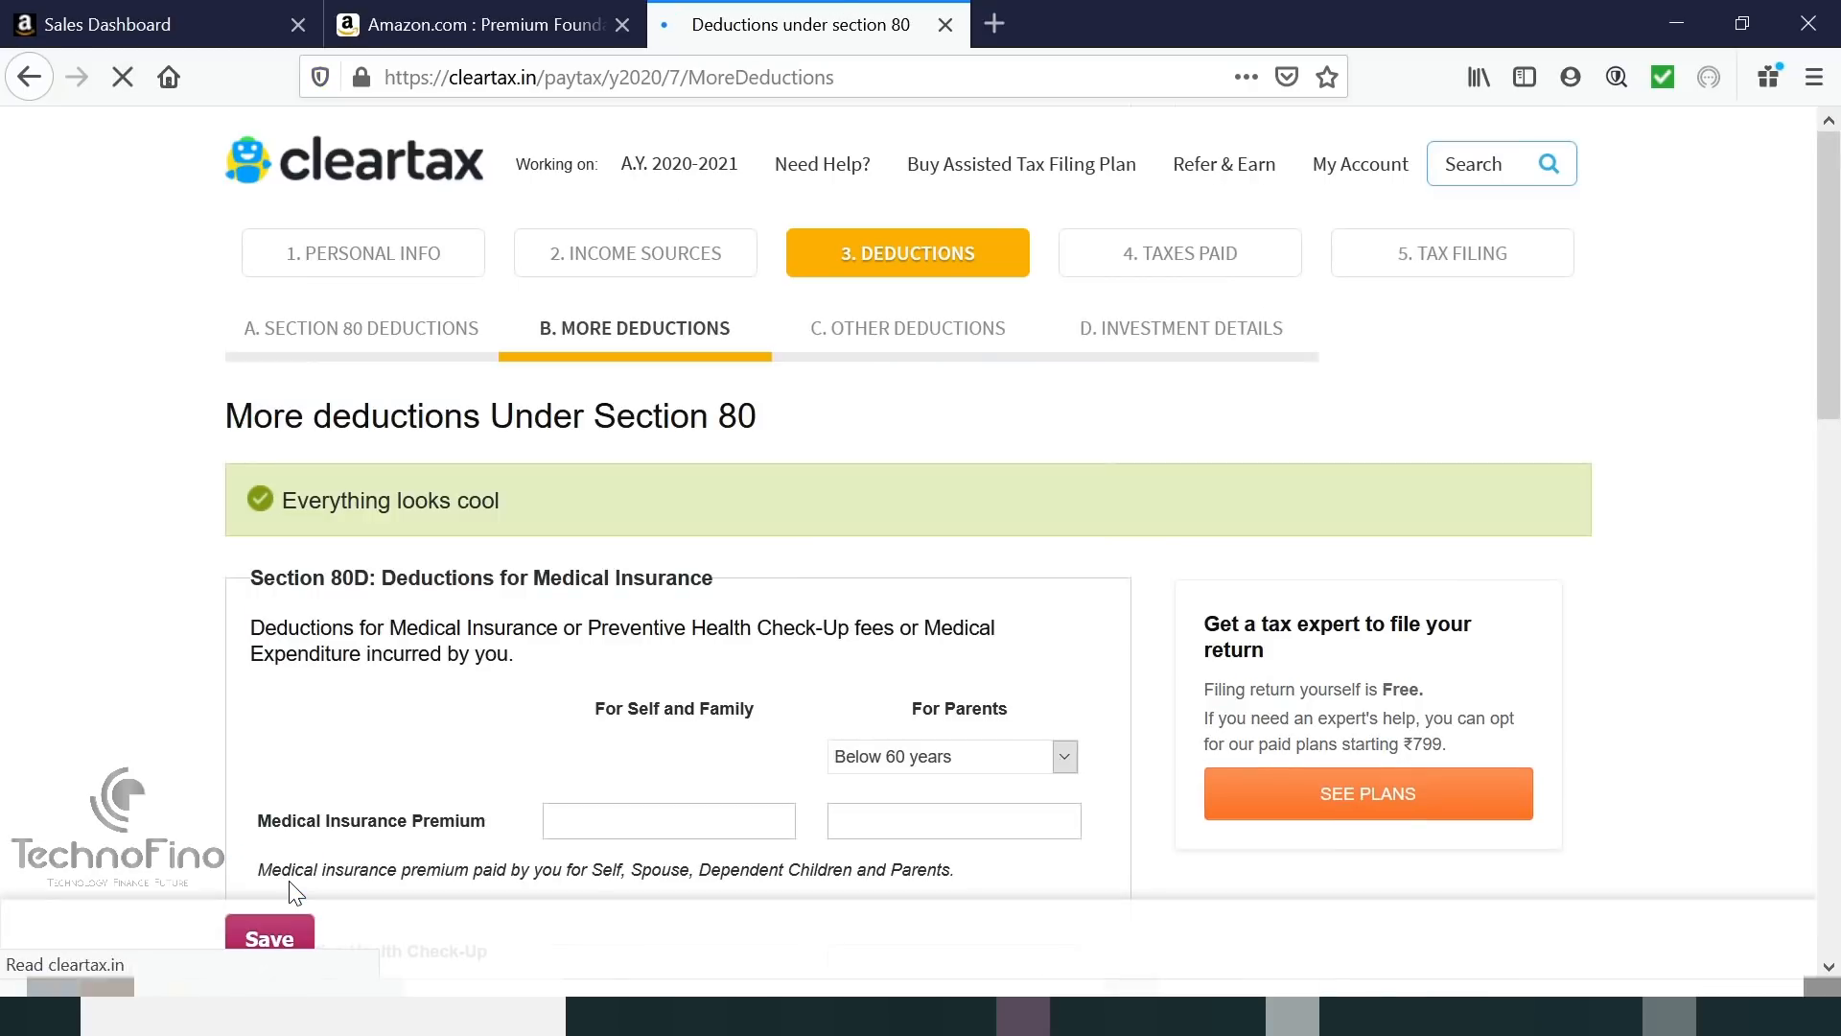
Enter medical insurance premiums of 12,000 for self and family and 20,000 for parents.
scroll(328, 614, "down", 3)
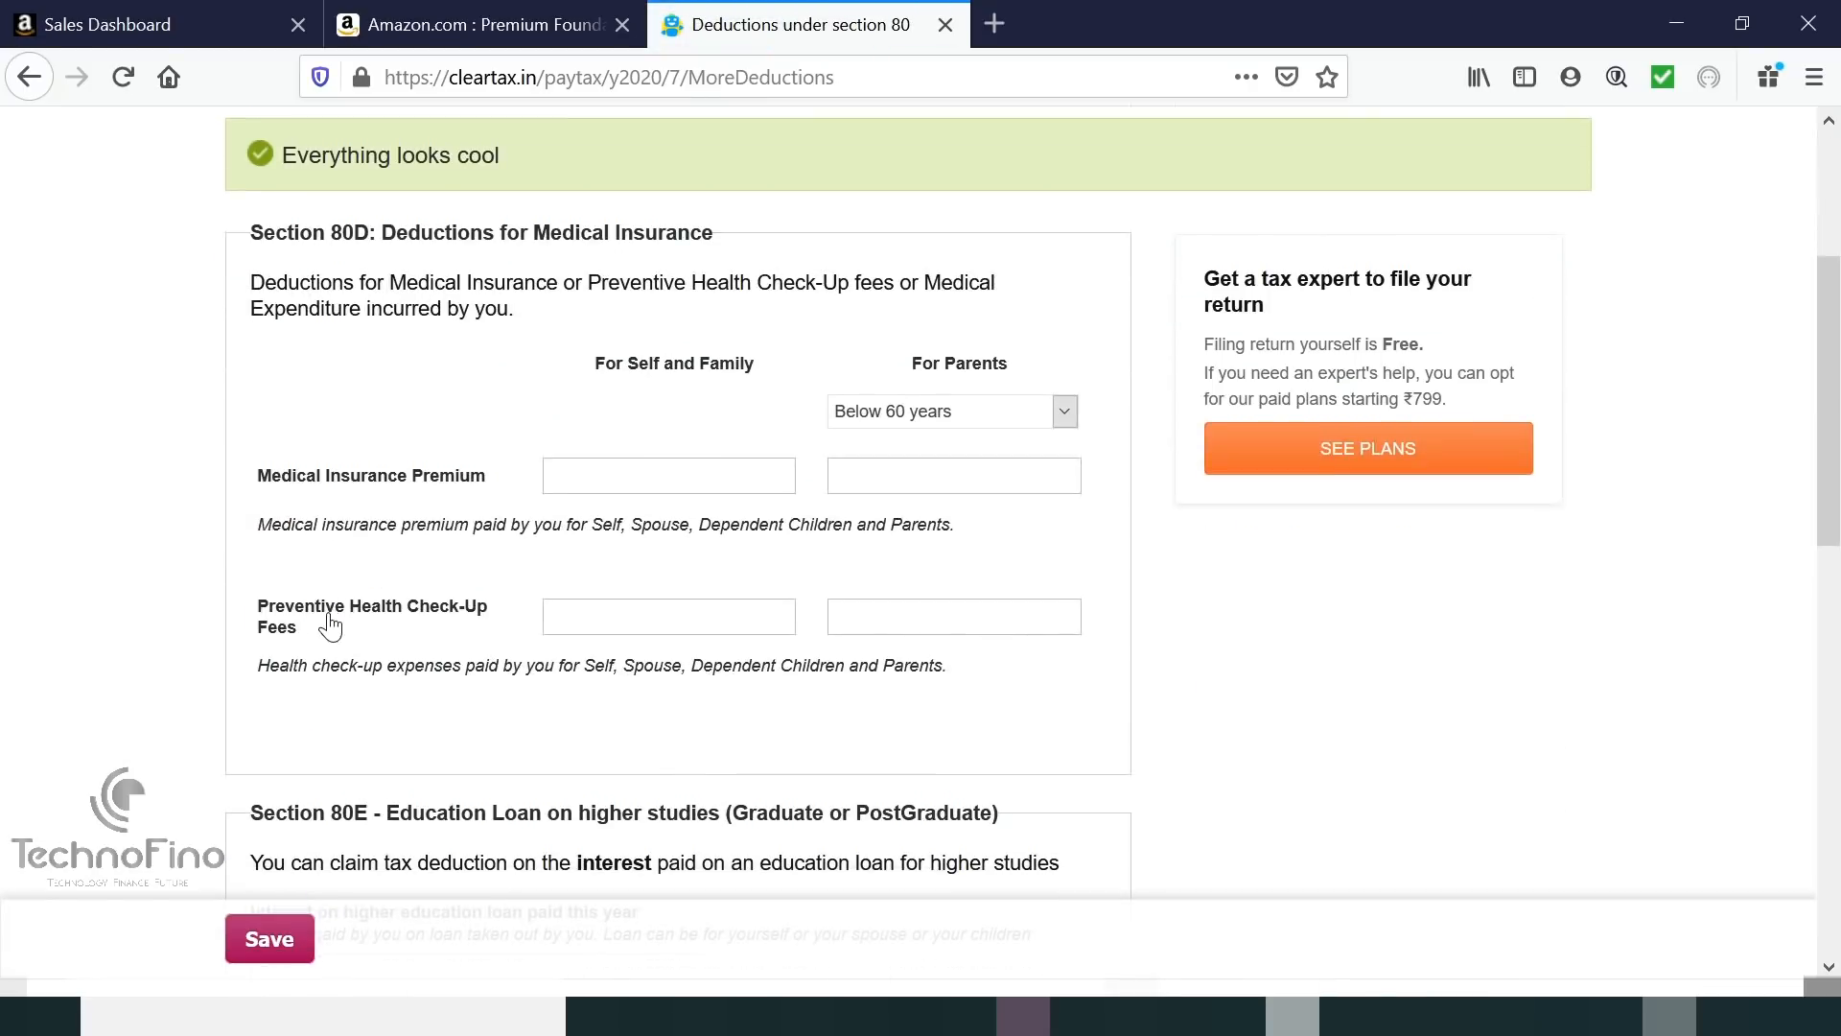
scroll(631, 573, "up", 1)
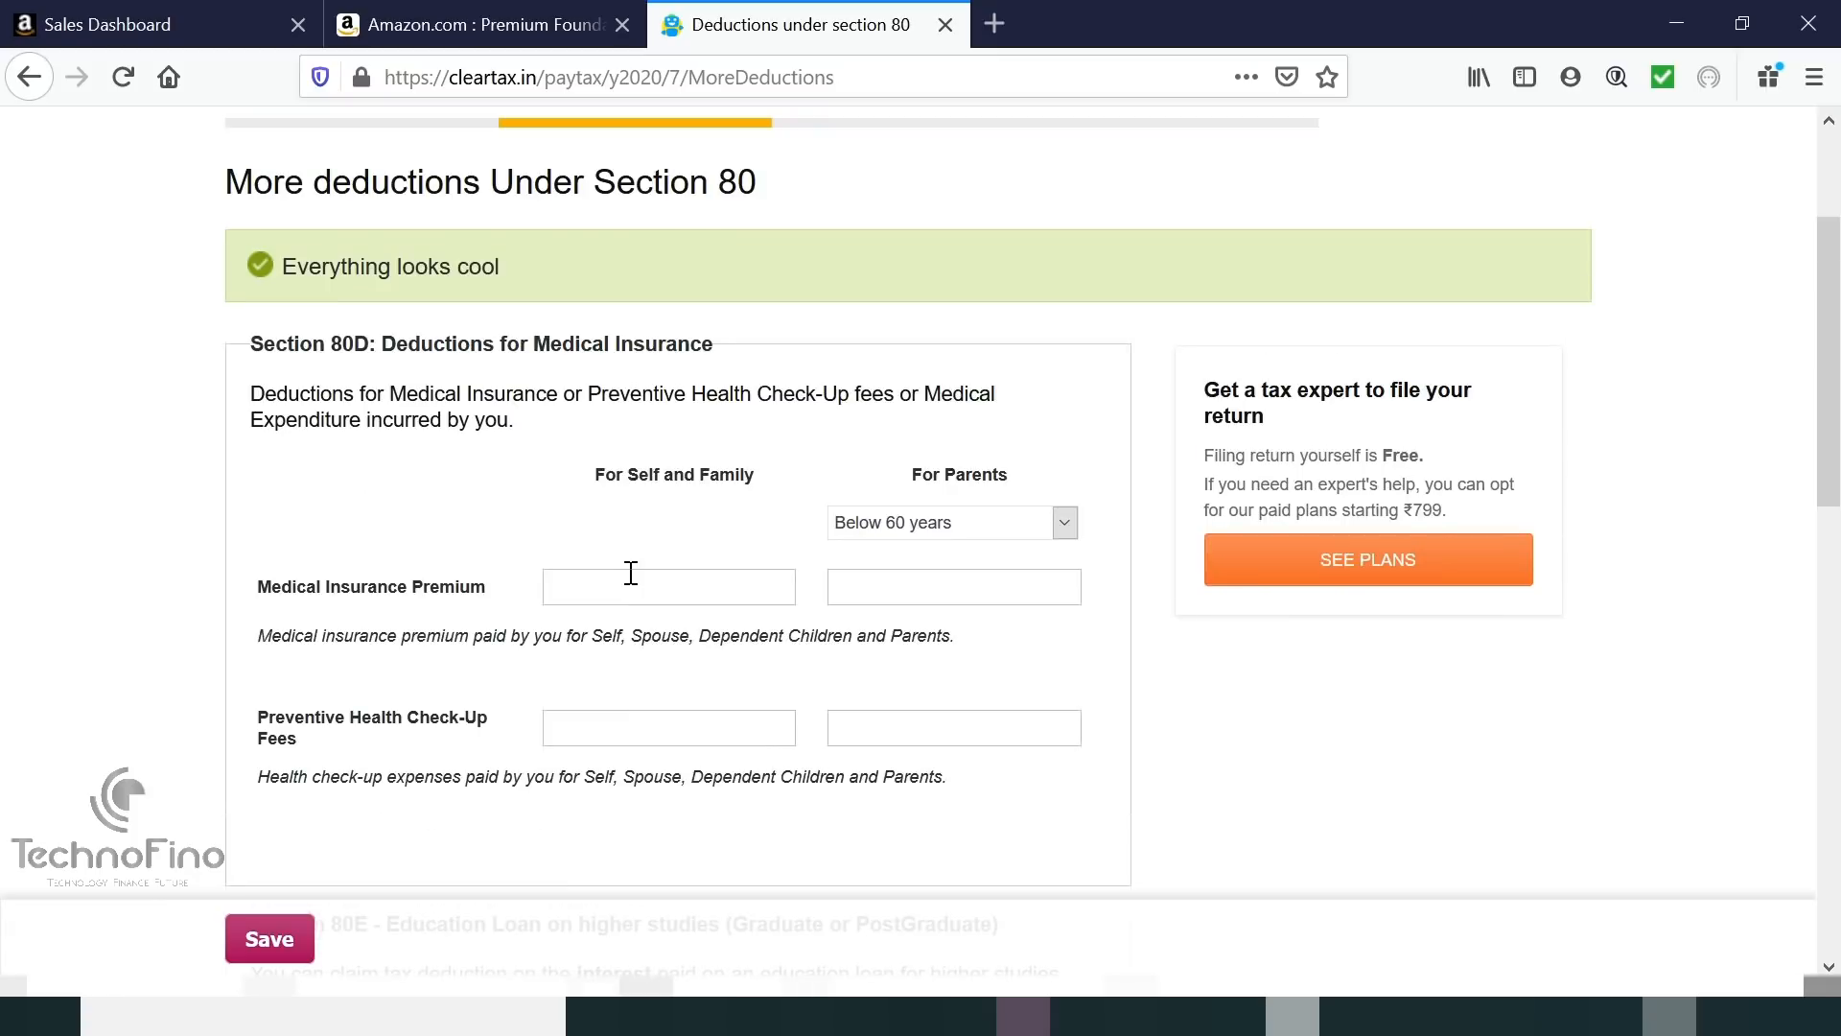
left_click(650, 587)
type("12")
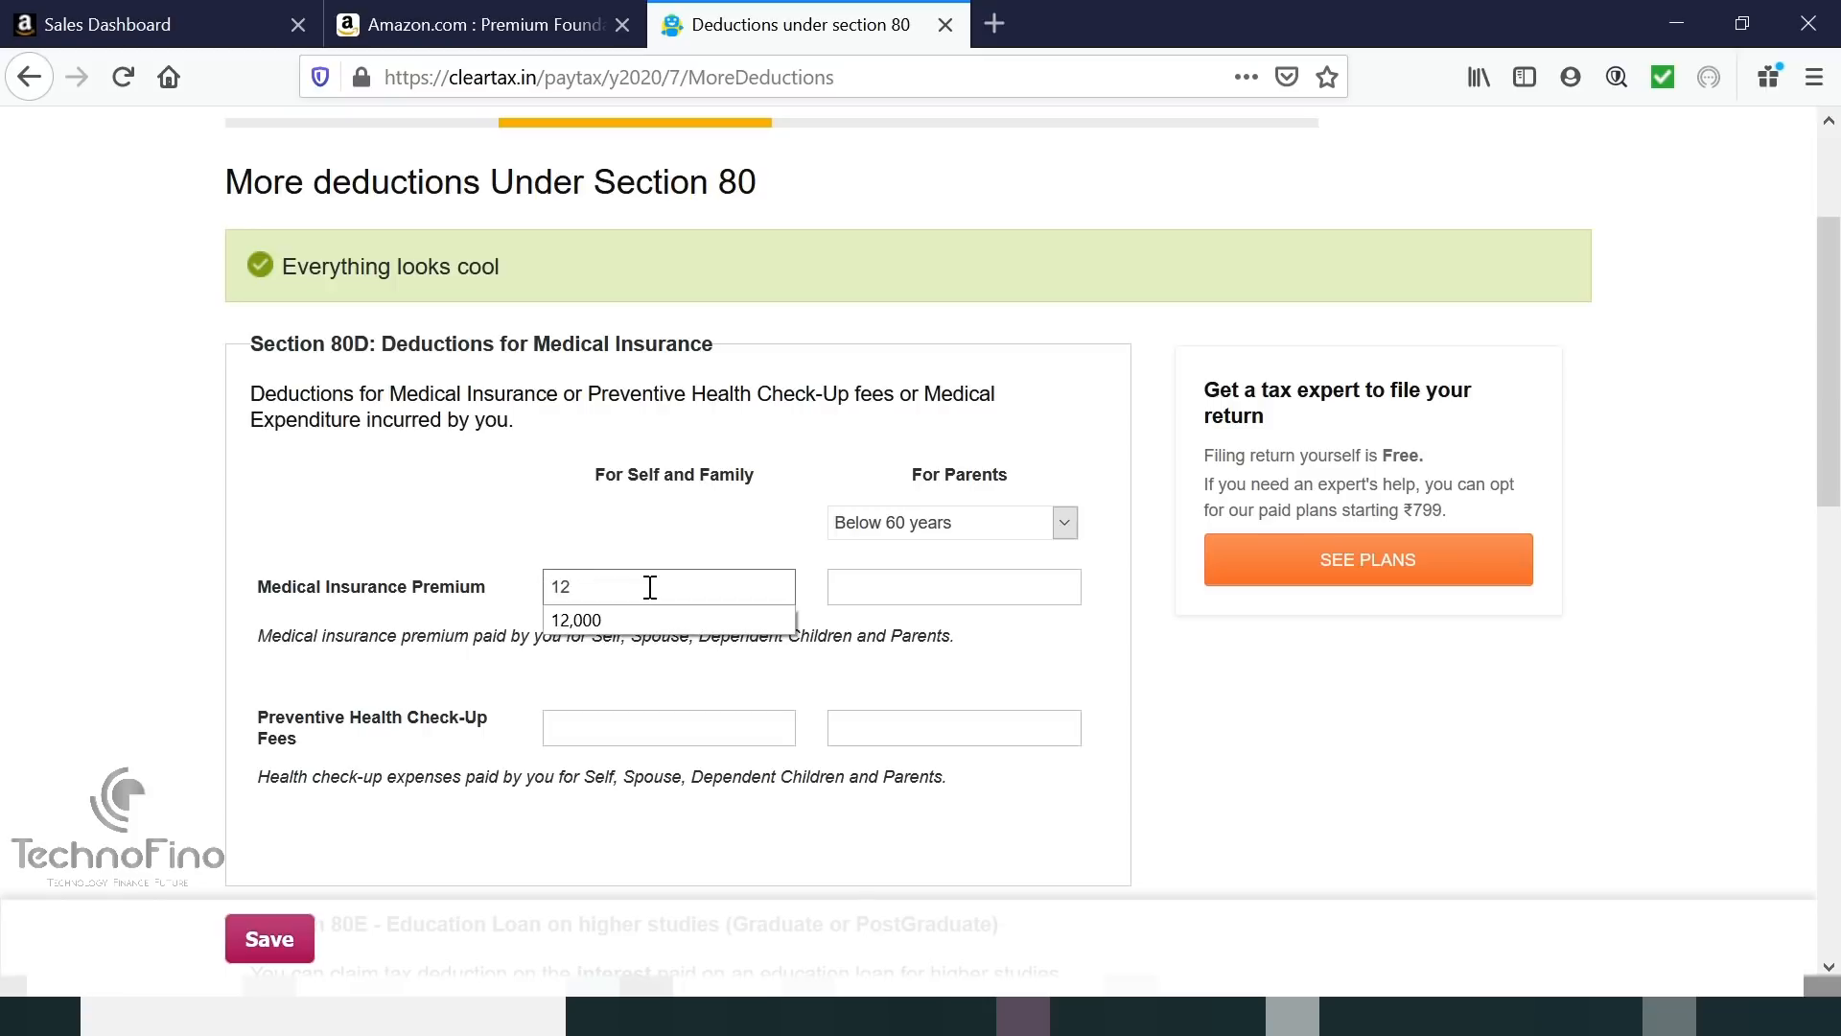
left_click(624, 619)
left_click(900, 590)
type("2")
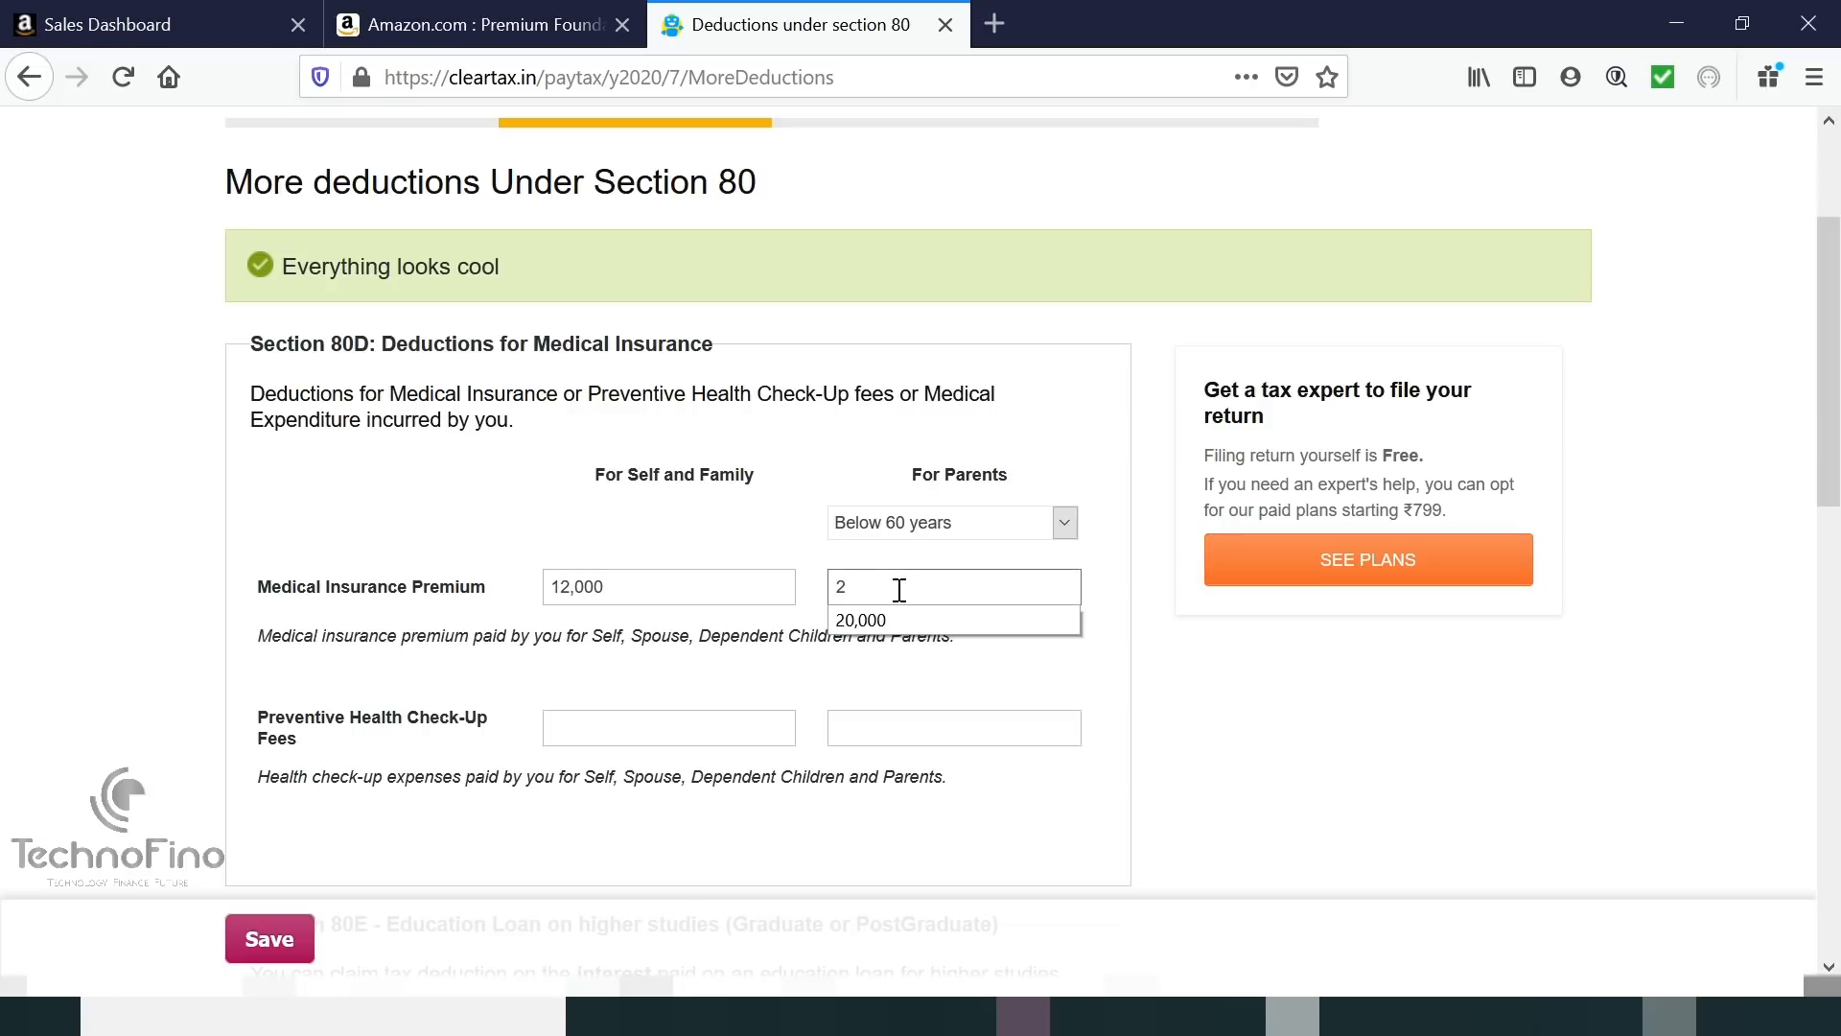
type("0,000")
left_click(498, 694)
Save the Section 80D medical insurance deductions at the bottom of the page.
scroll(423, 768, "down", 2)
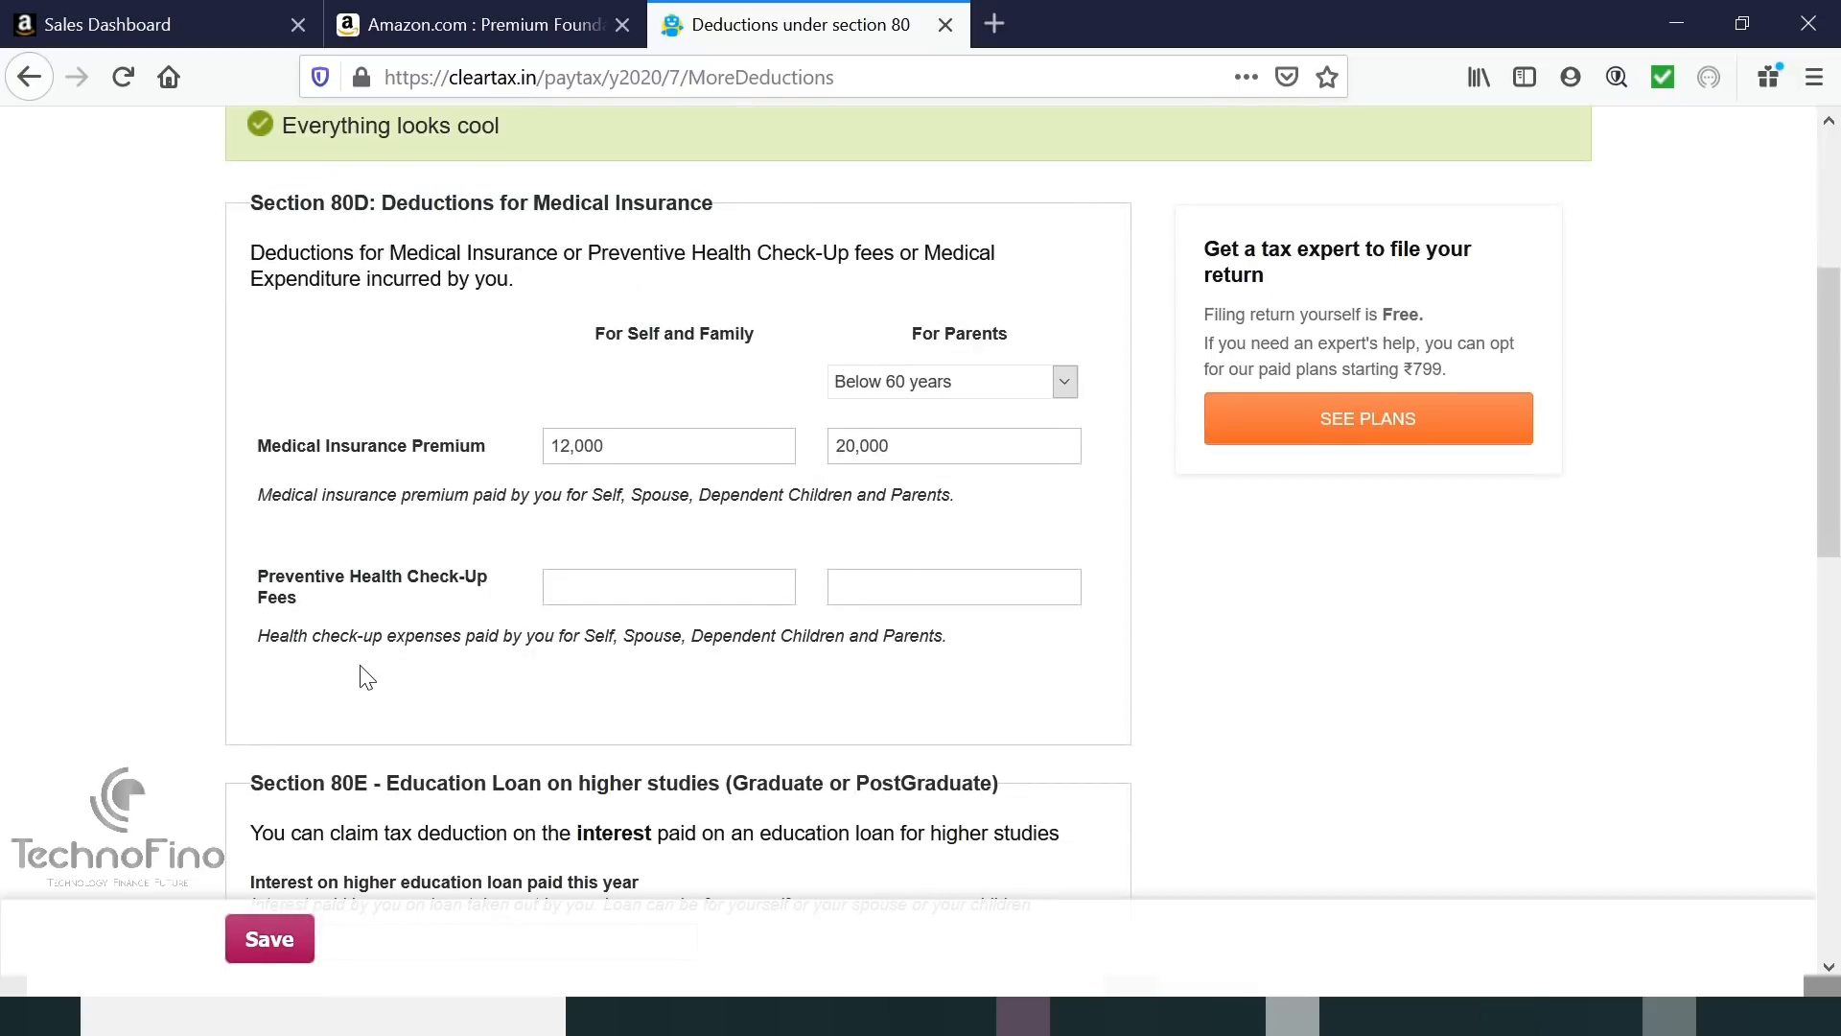
scroll(361, 671, "down", 5)
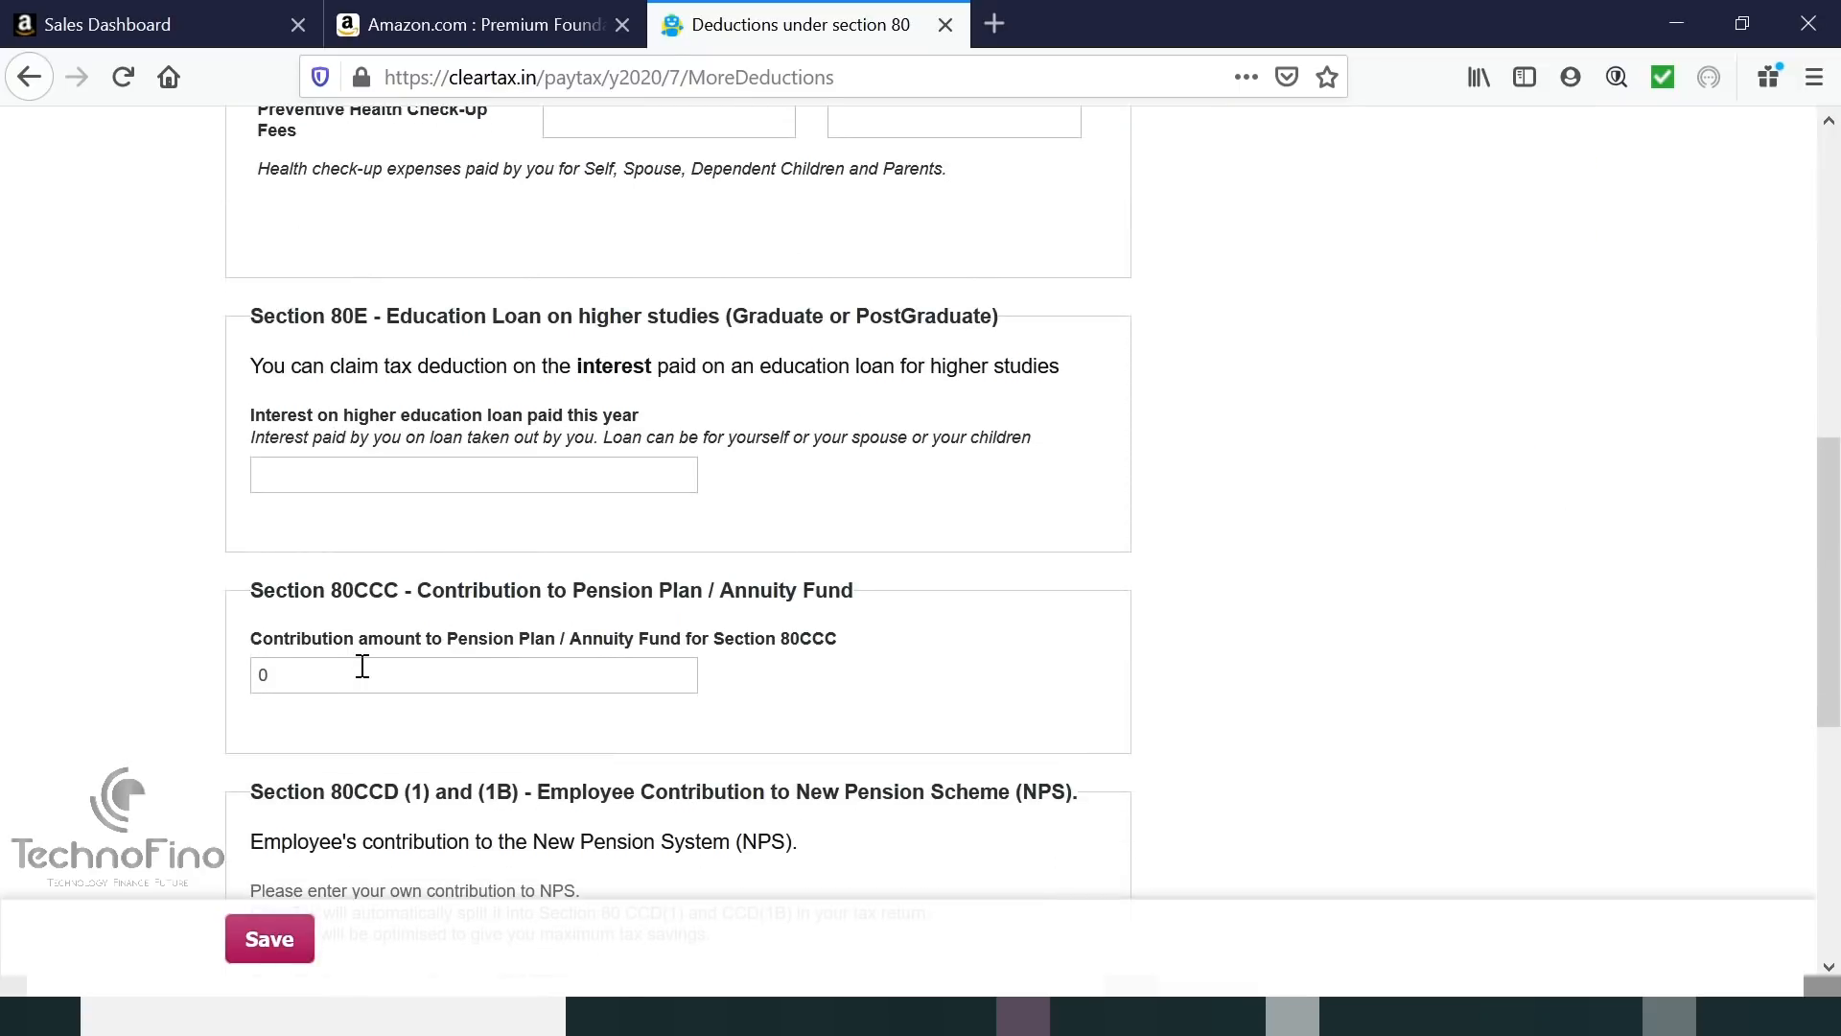
scroll(628, 425, "down", 3)
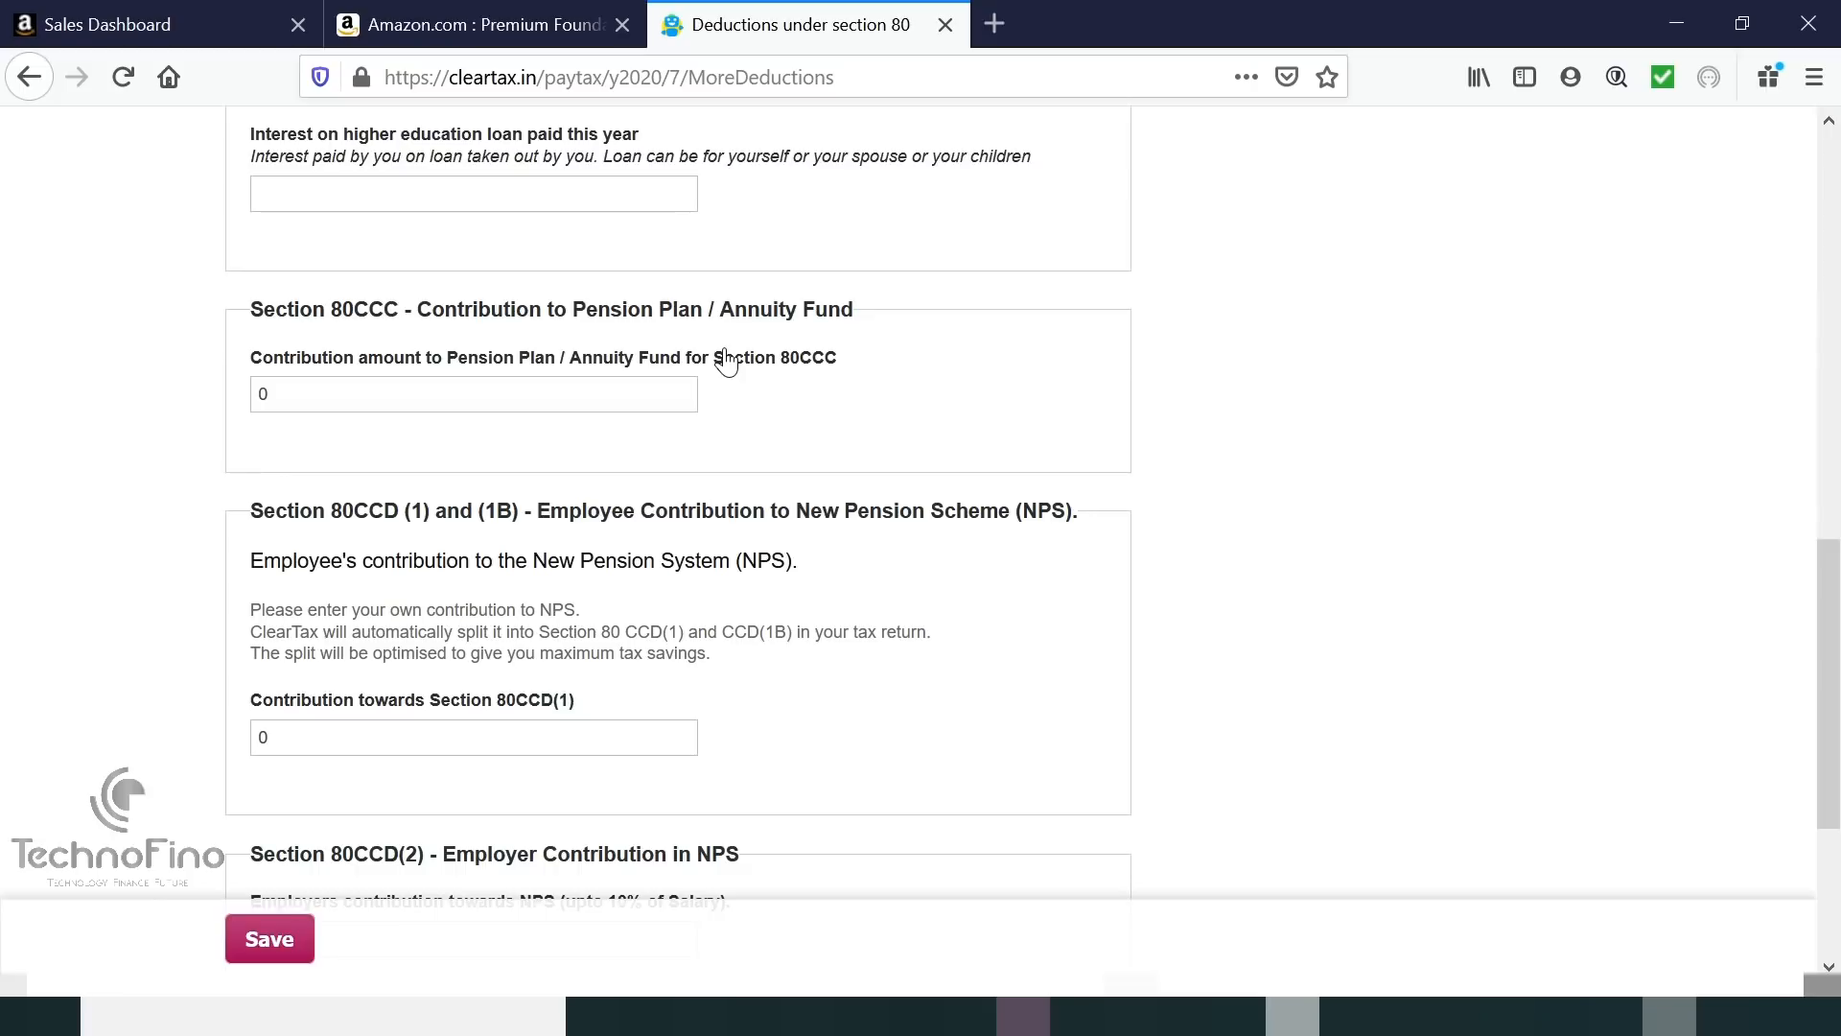
scroll(726, 363, "down", 3)
left_click(275, 826)
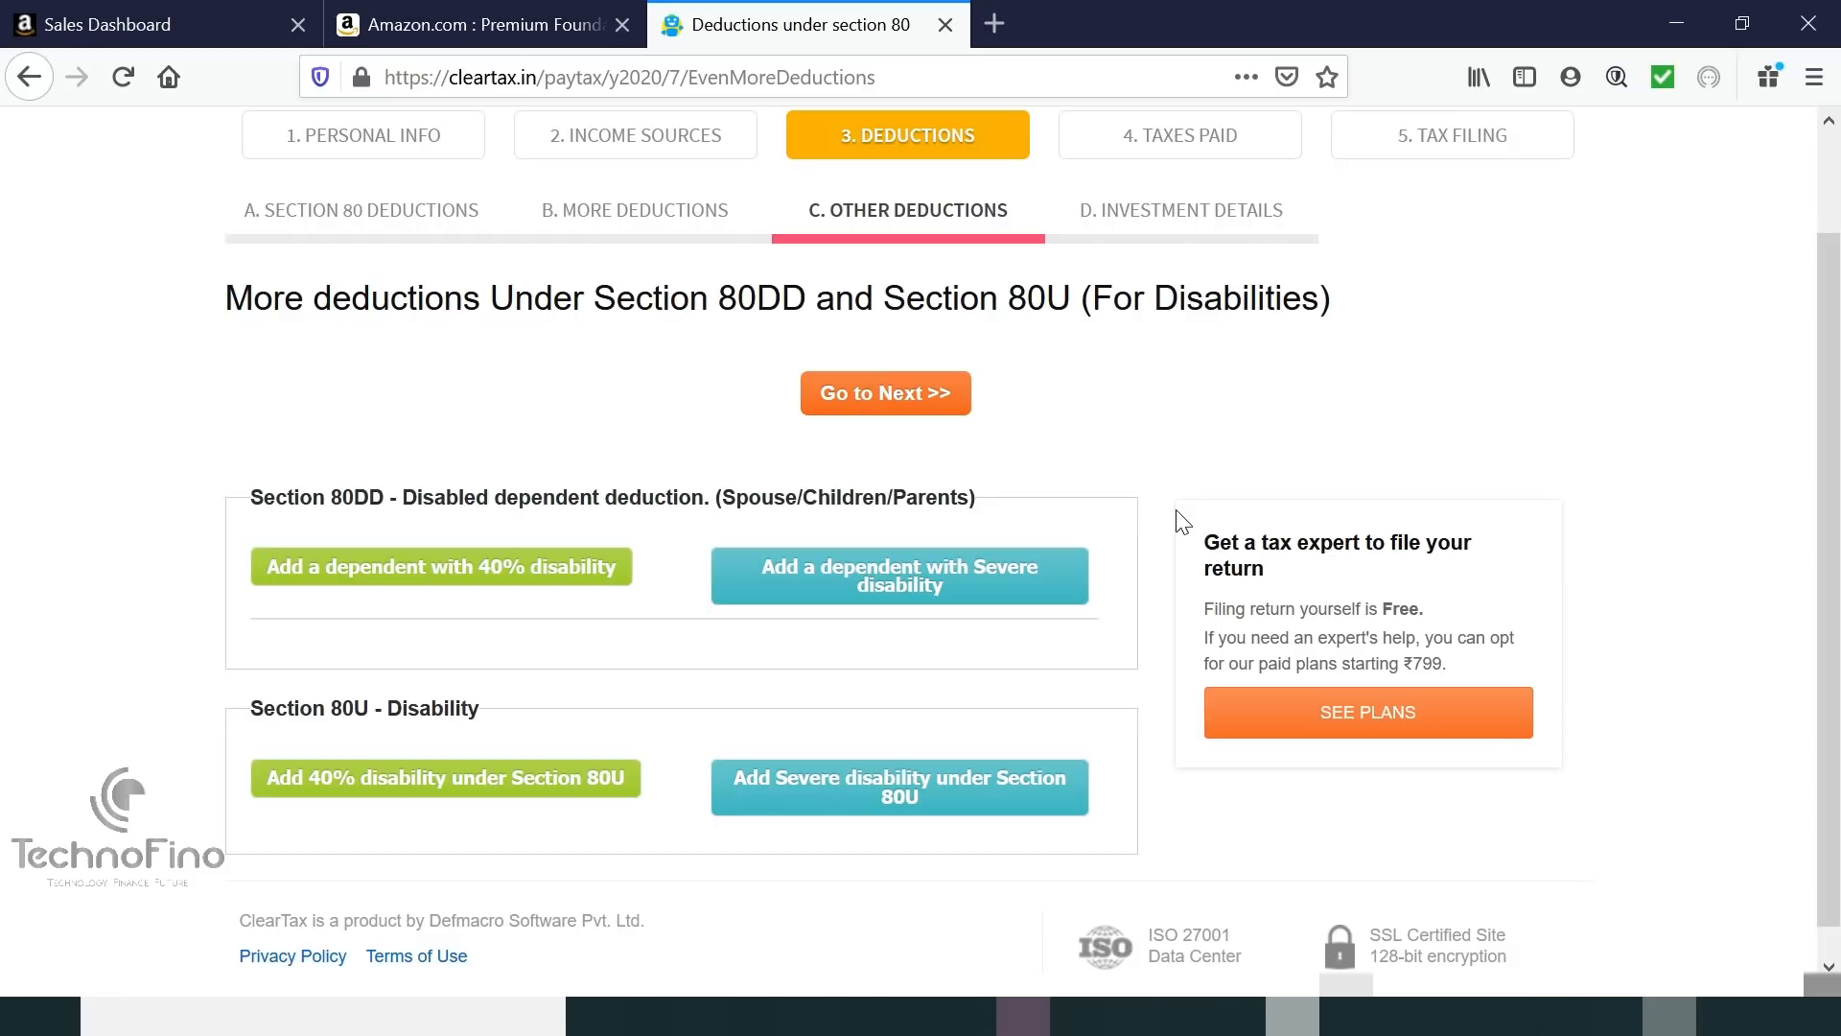
Continue past the 80DD/80U disability deductions and the extended-period investment details without entries.
left_click(900, 395)
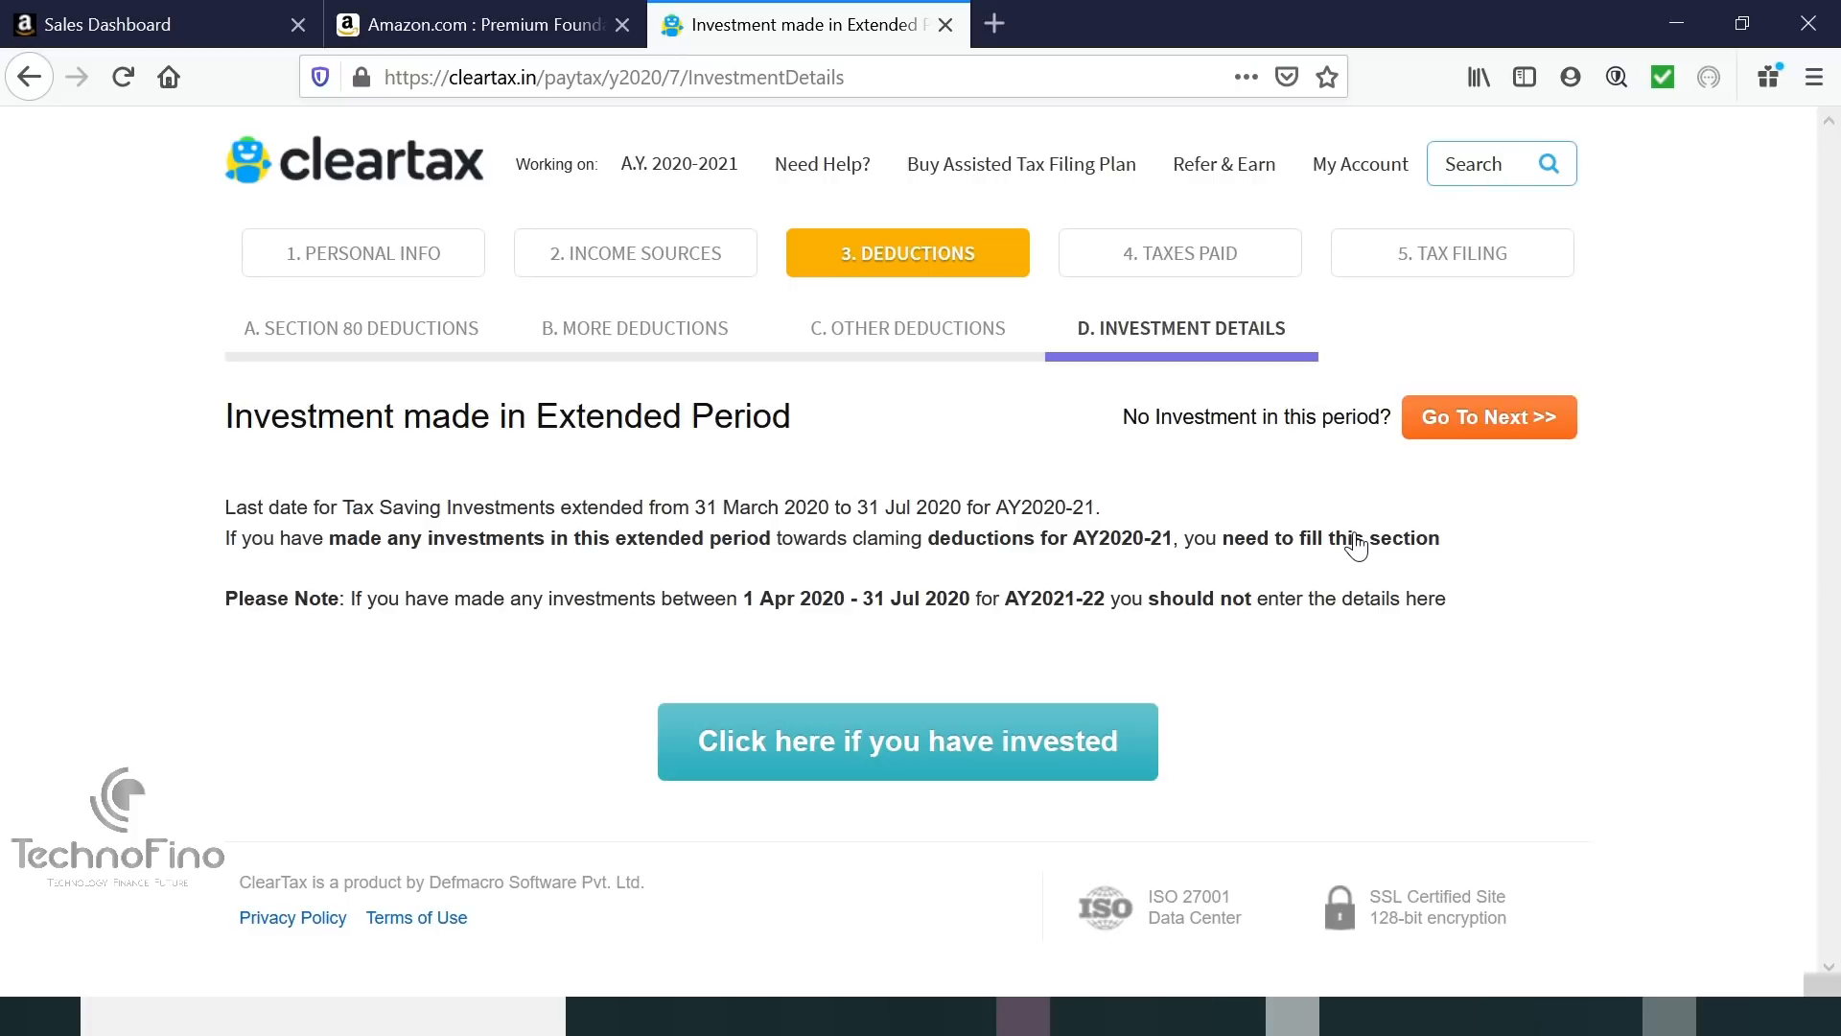
left_click(1503, 419)
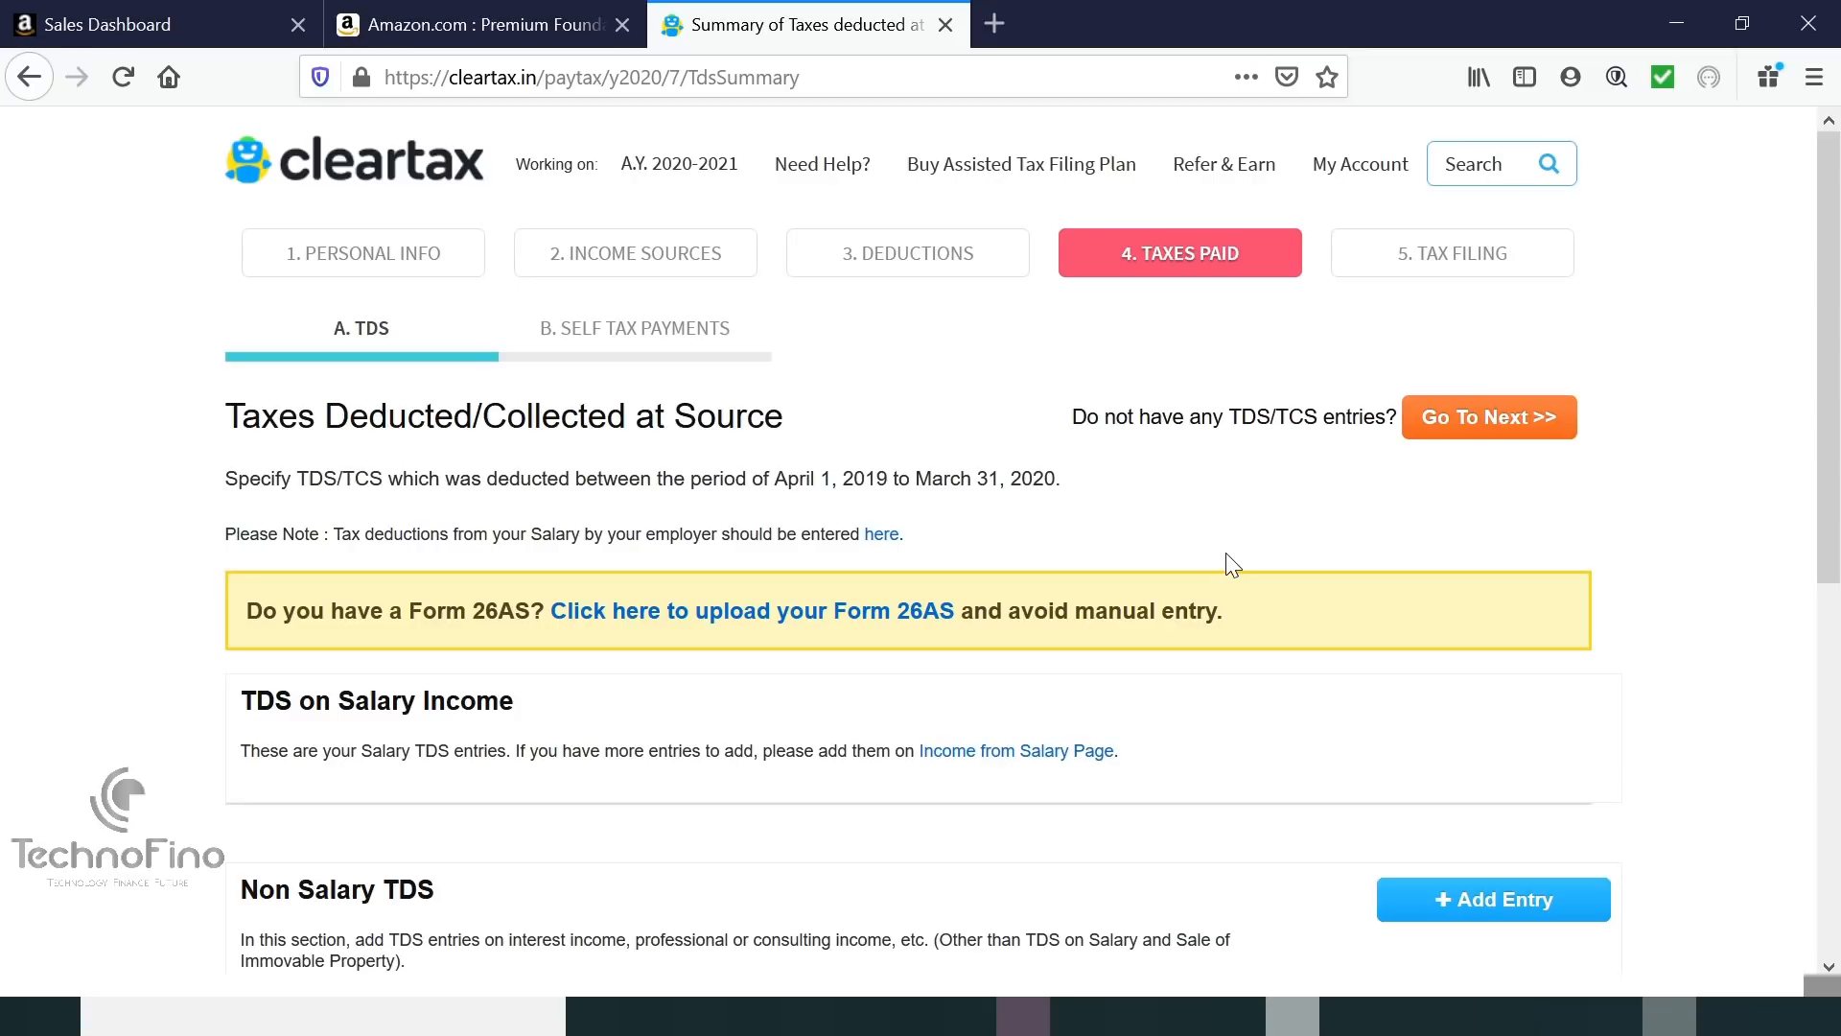
Review the TDS/TCS summary, then continue past both TDS and self tax payments without entries.
scroll(1225, 553, "down", 3)
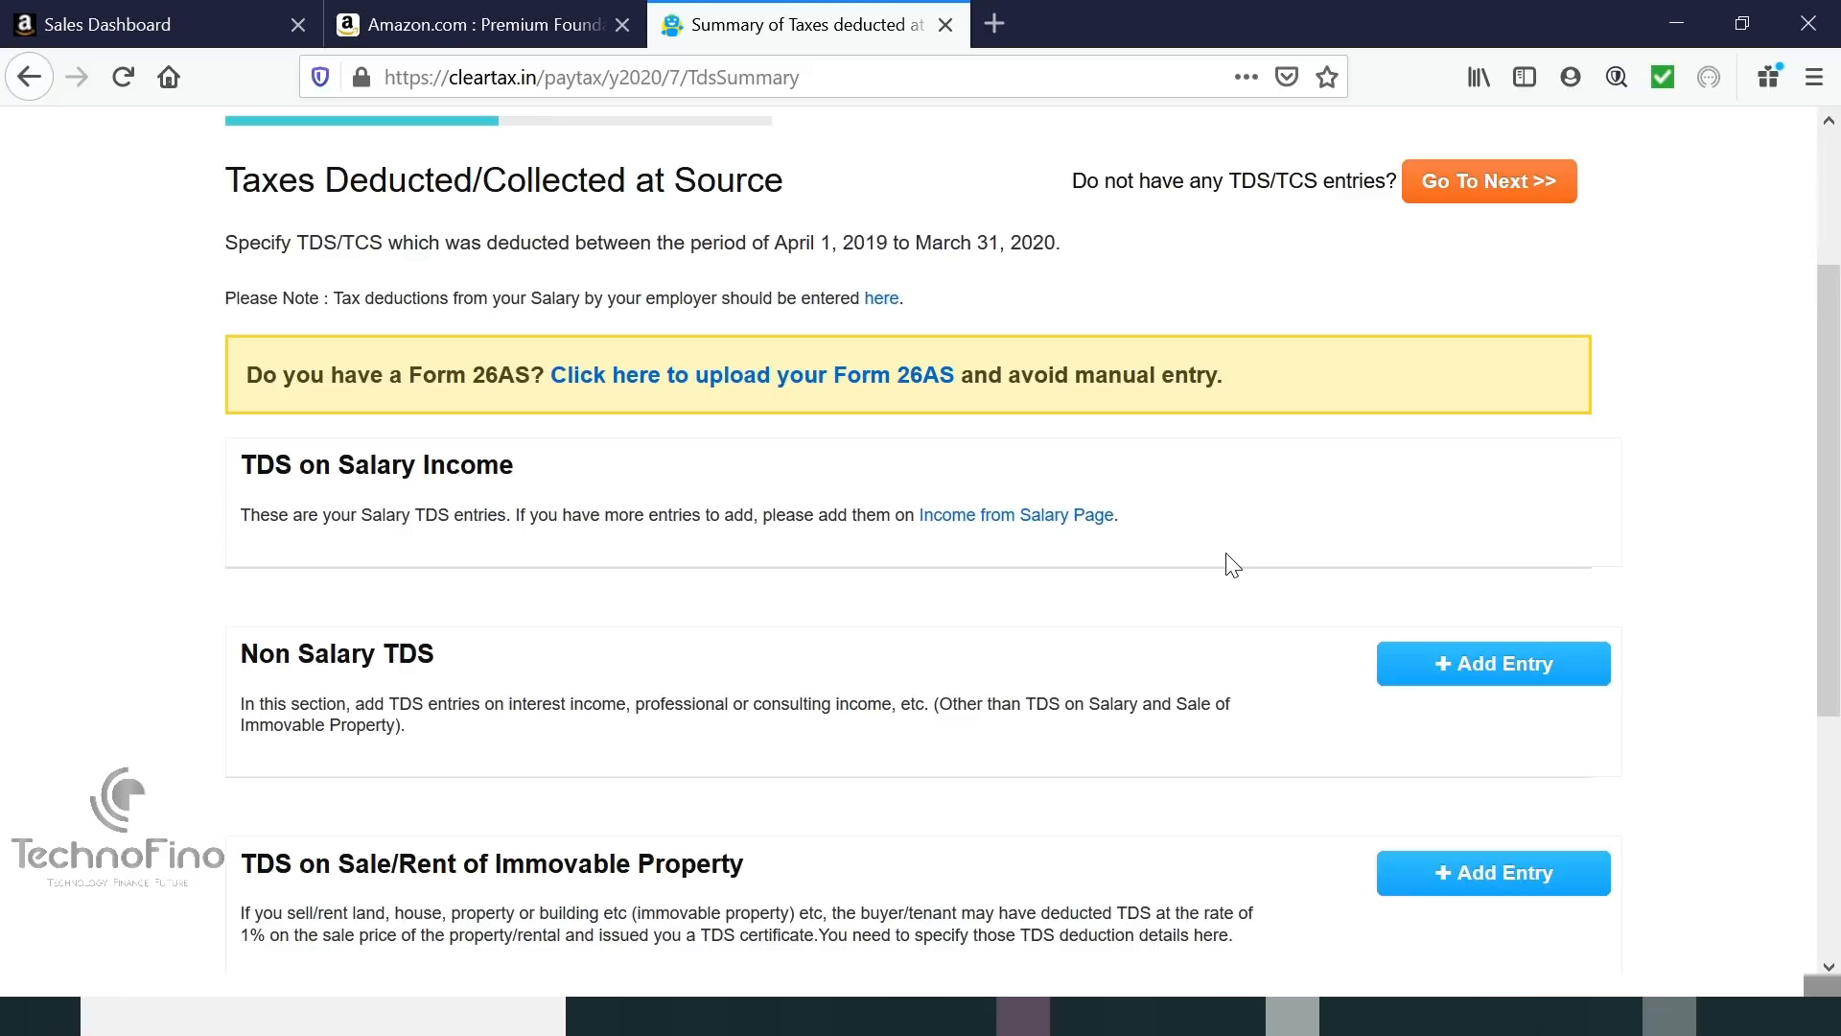
scroll(1231, 564, "down", 1)
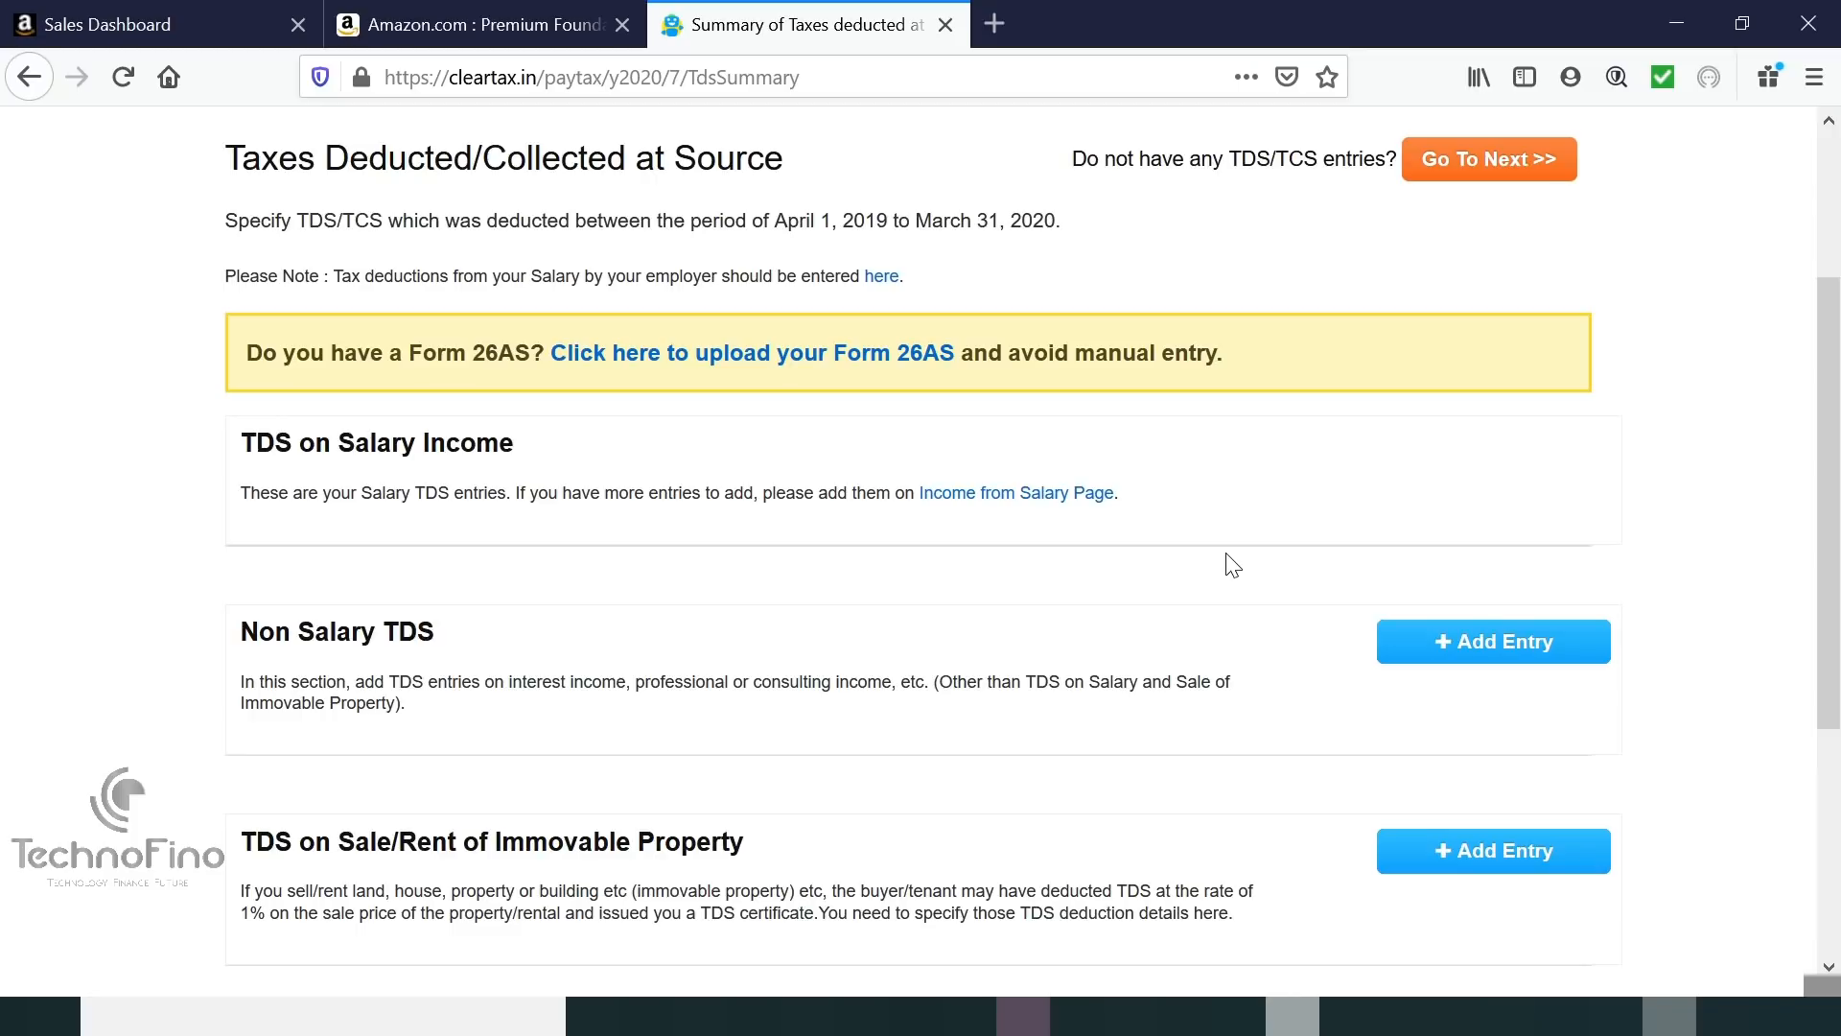
scroll(1231, 563, "down", 1)
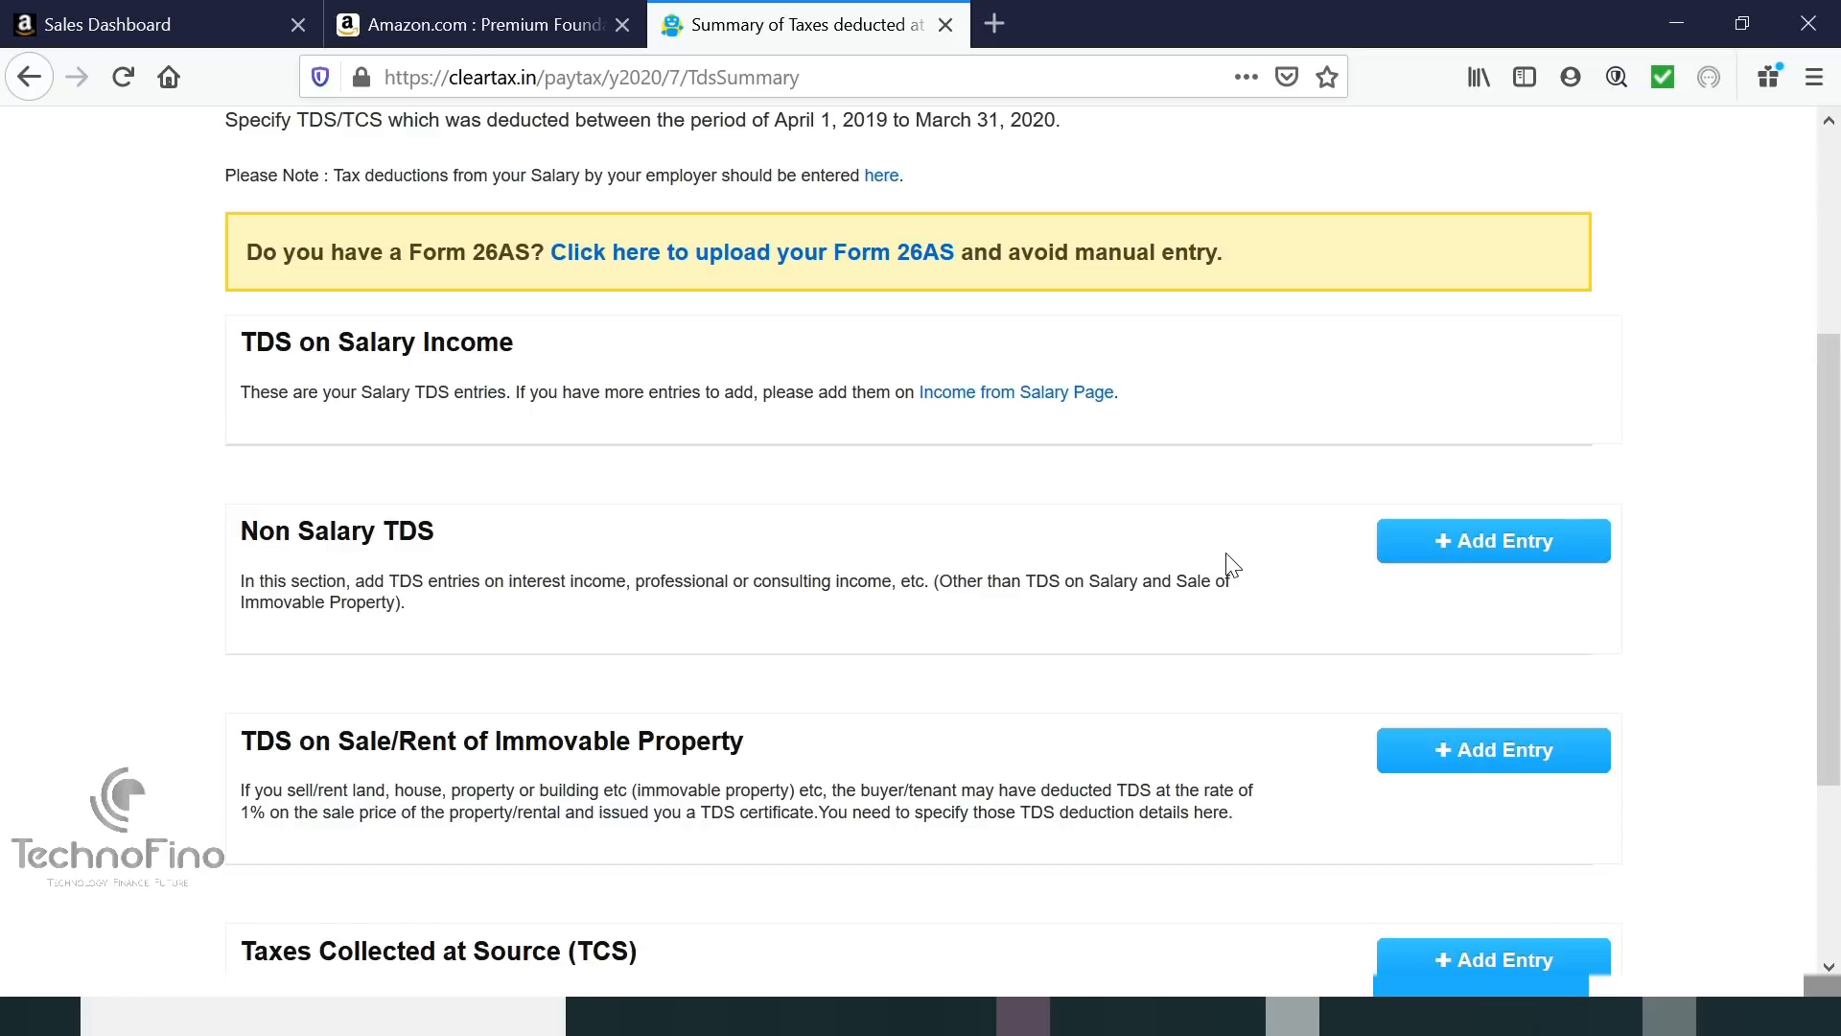
scroll(1232, 566, "down", 1)
scroll(849, 535, "up", 5)
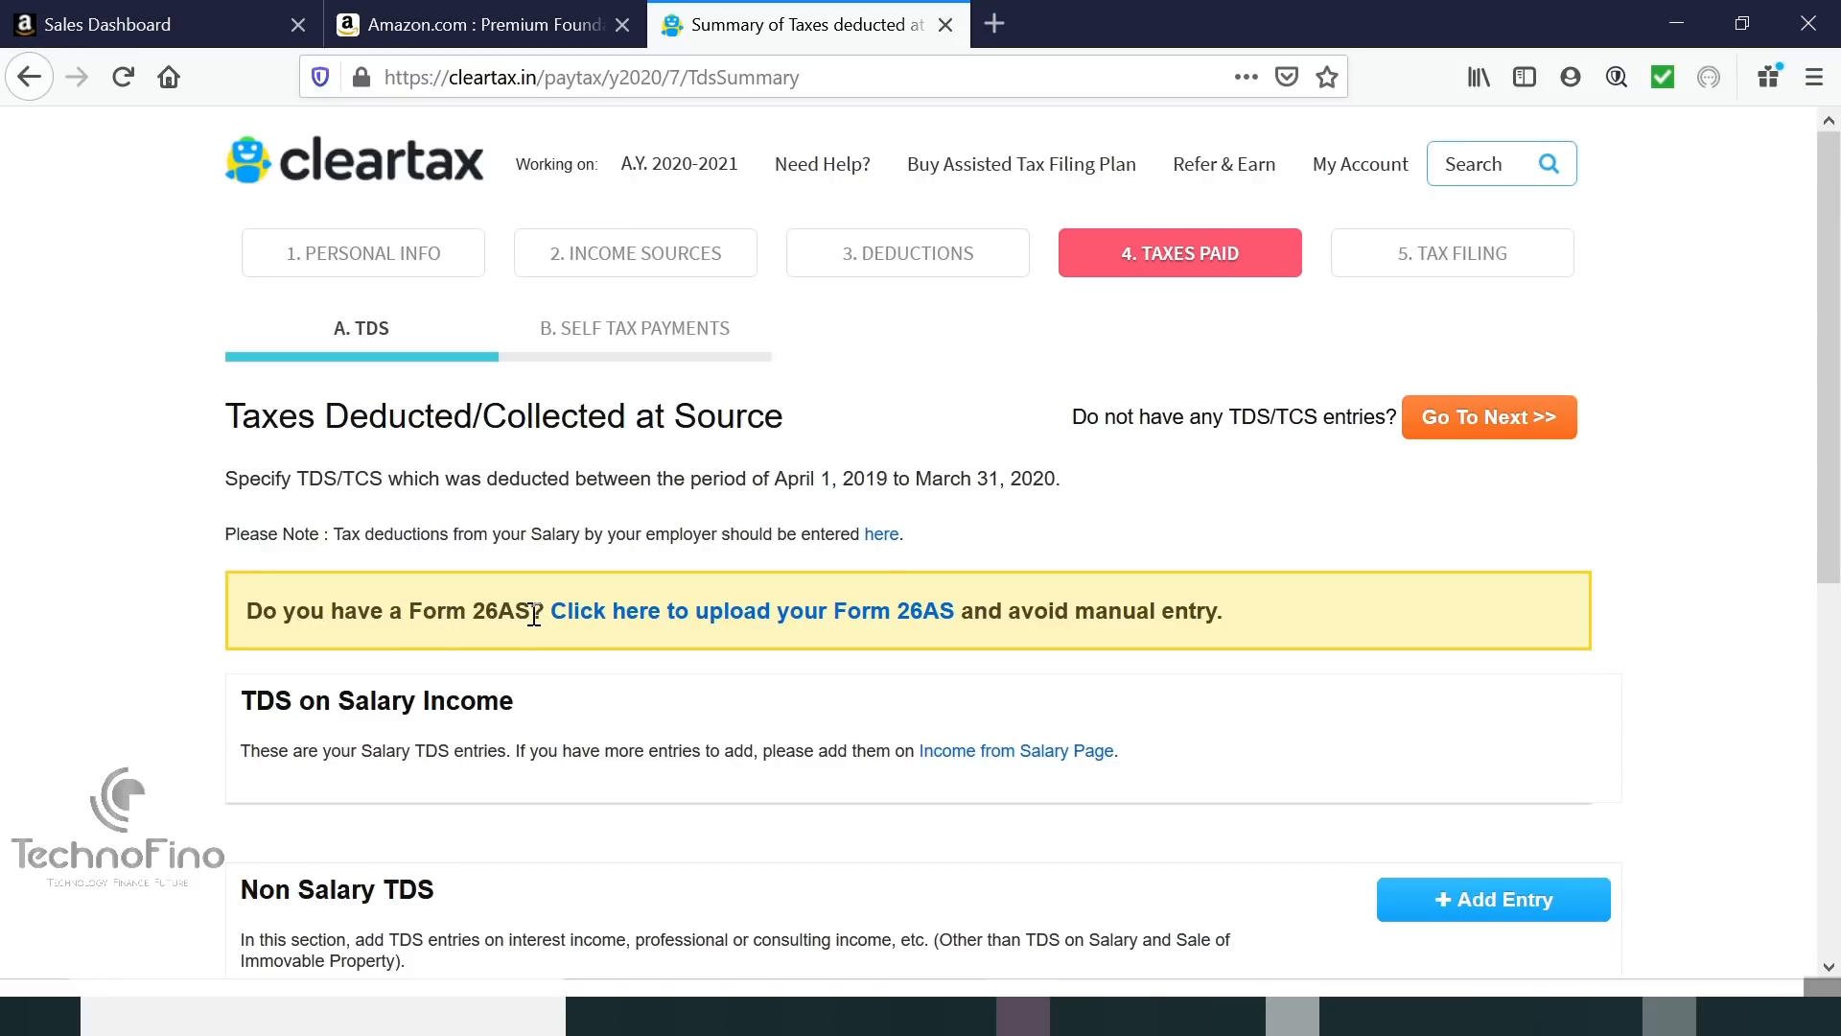
scroll(534, 615, "down", 4)
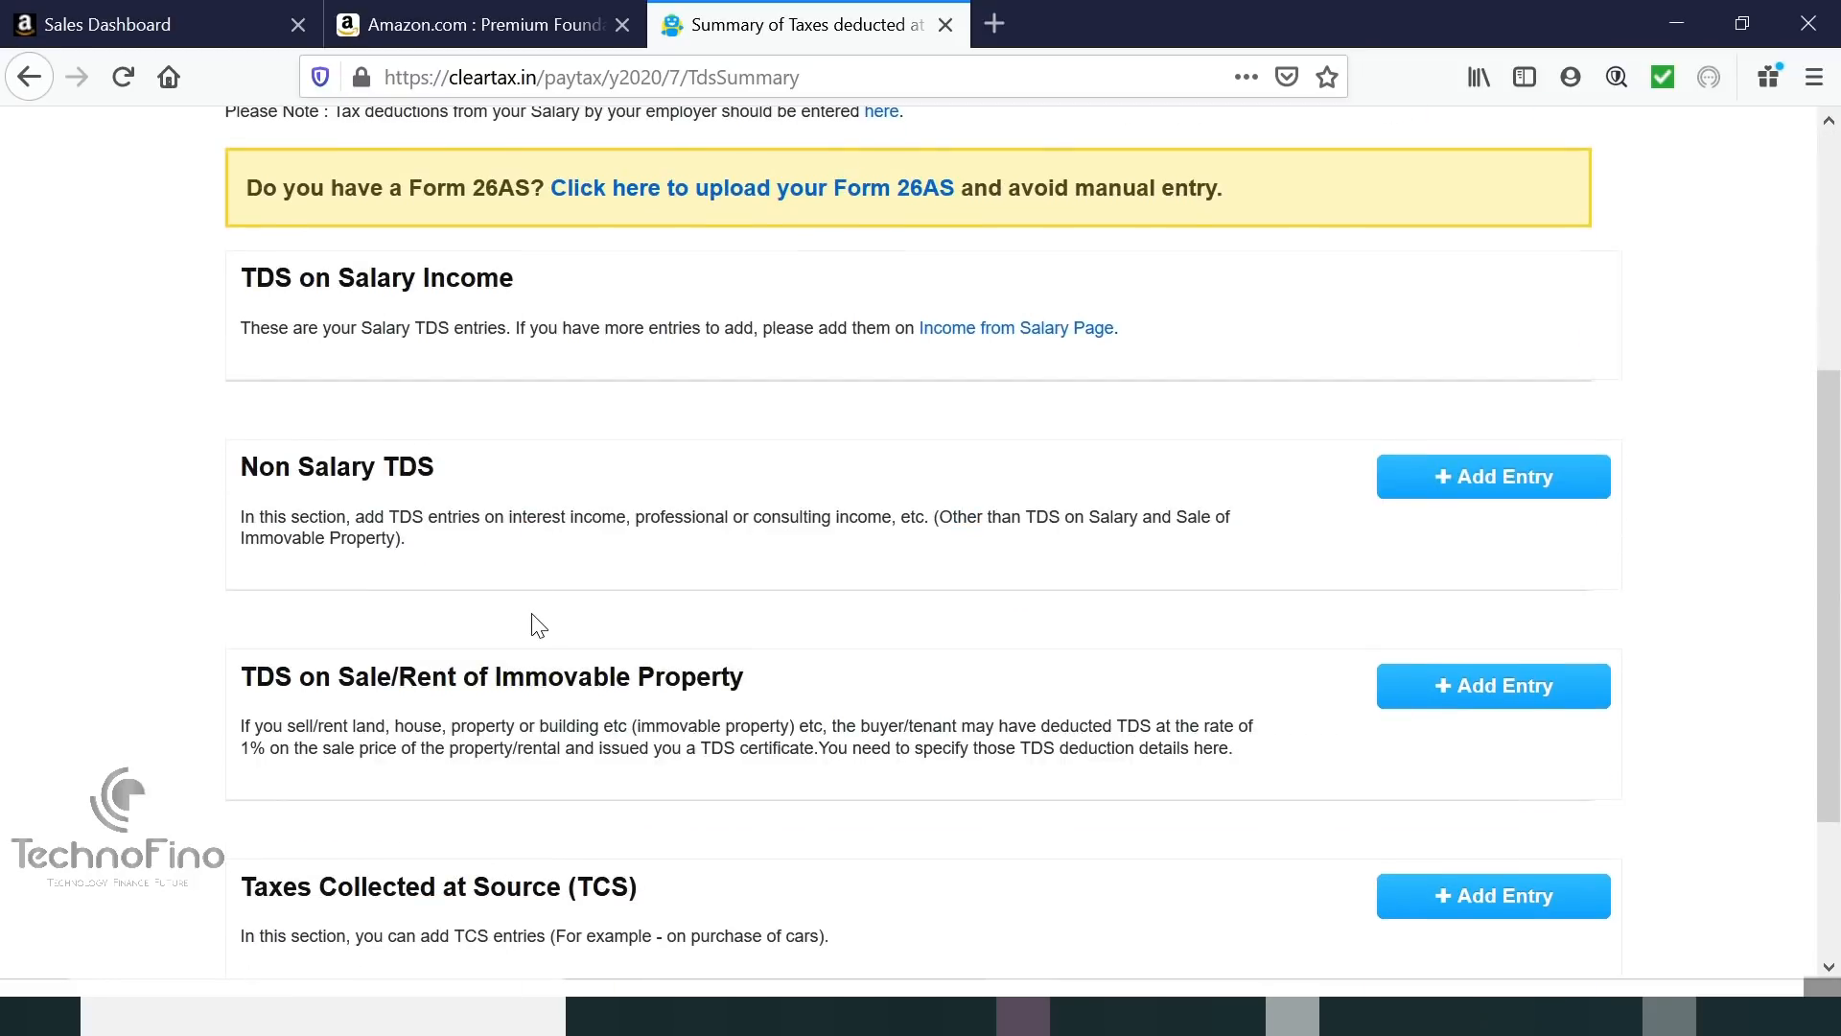
scroll(538, 625, "down", 3)
scroll(538, 625, "up", 7)
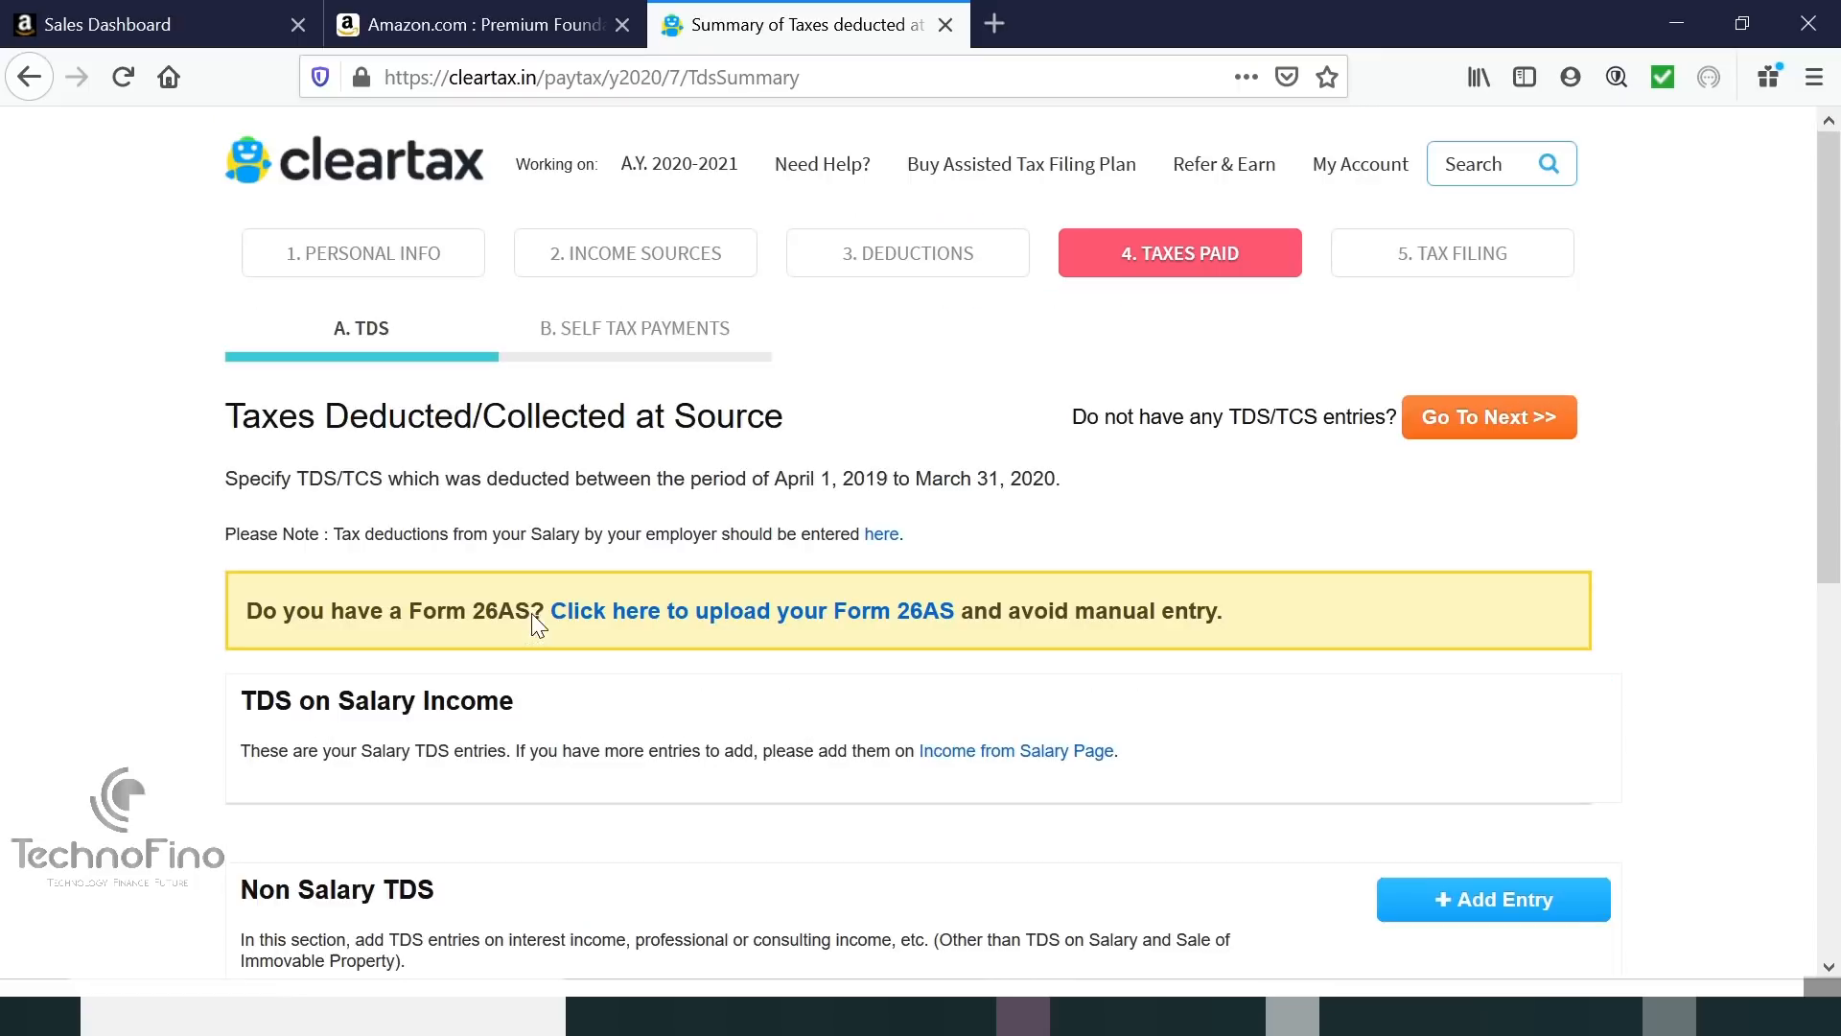
left_click(1522, 422)
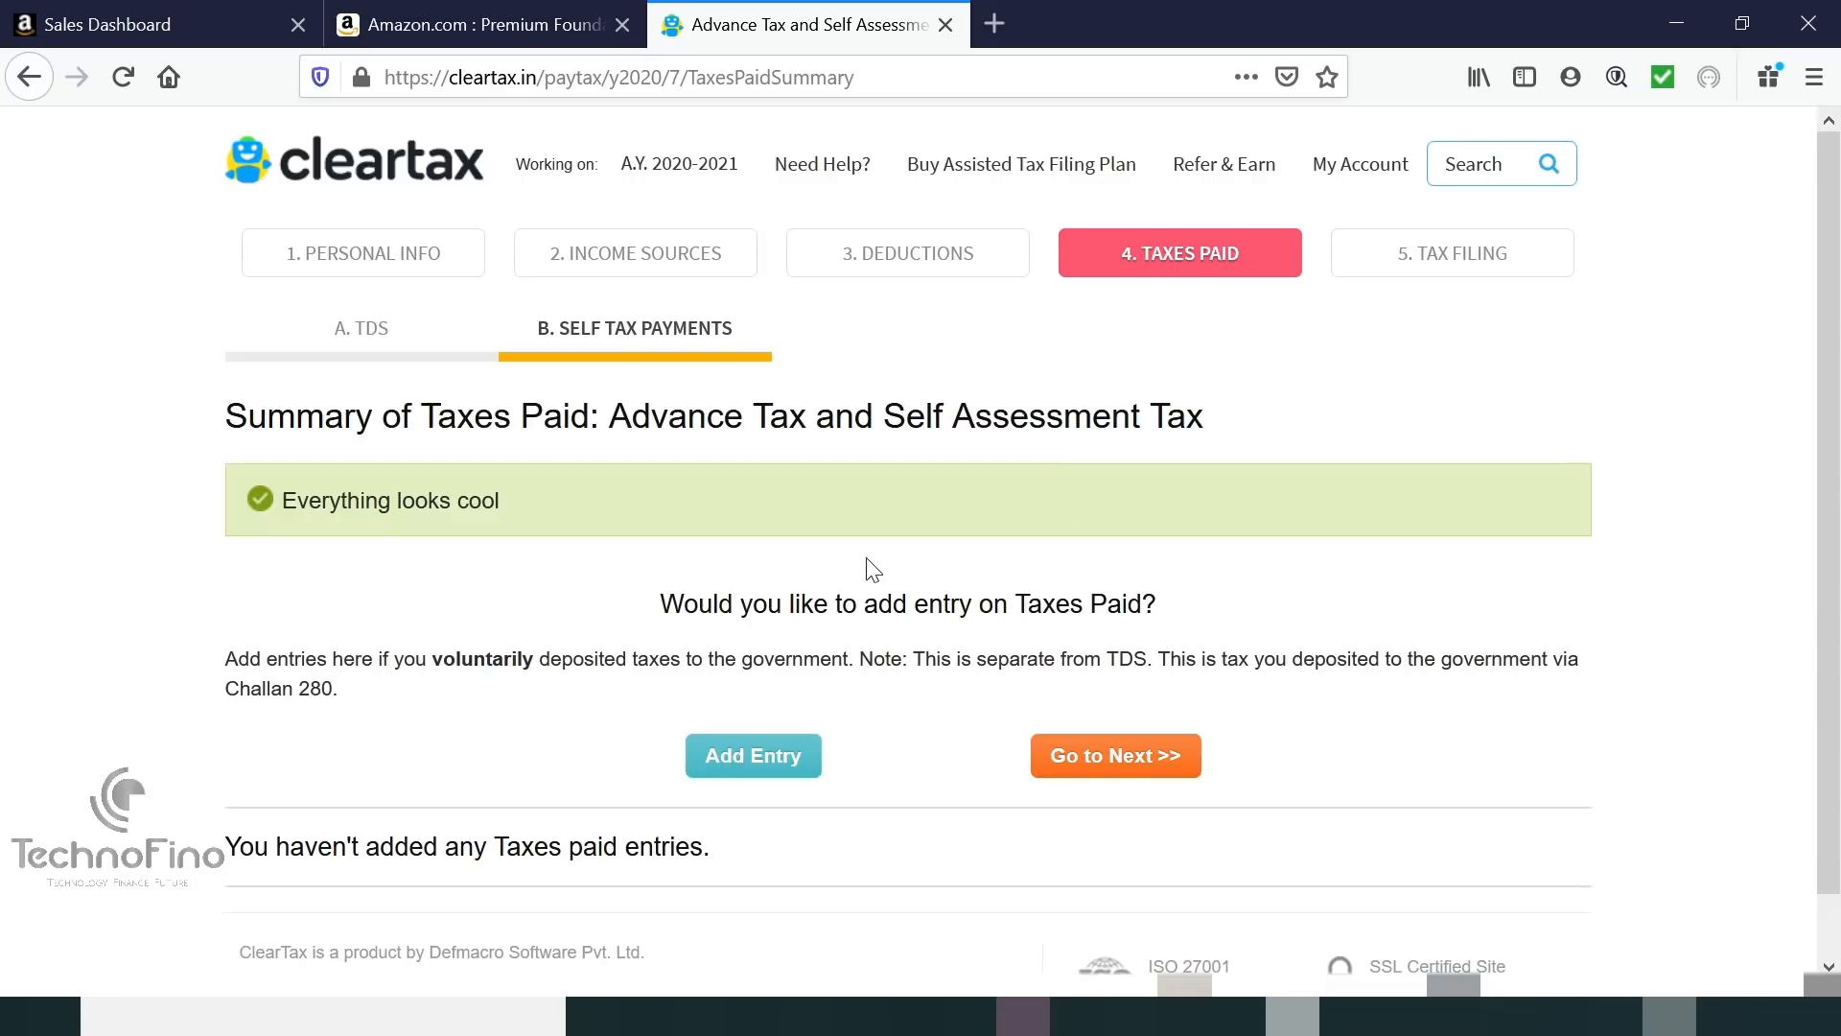
scroll(873, 568, "down", 1)
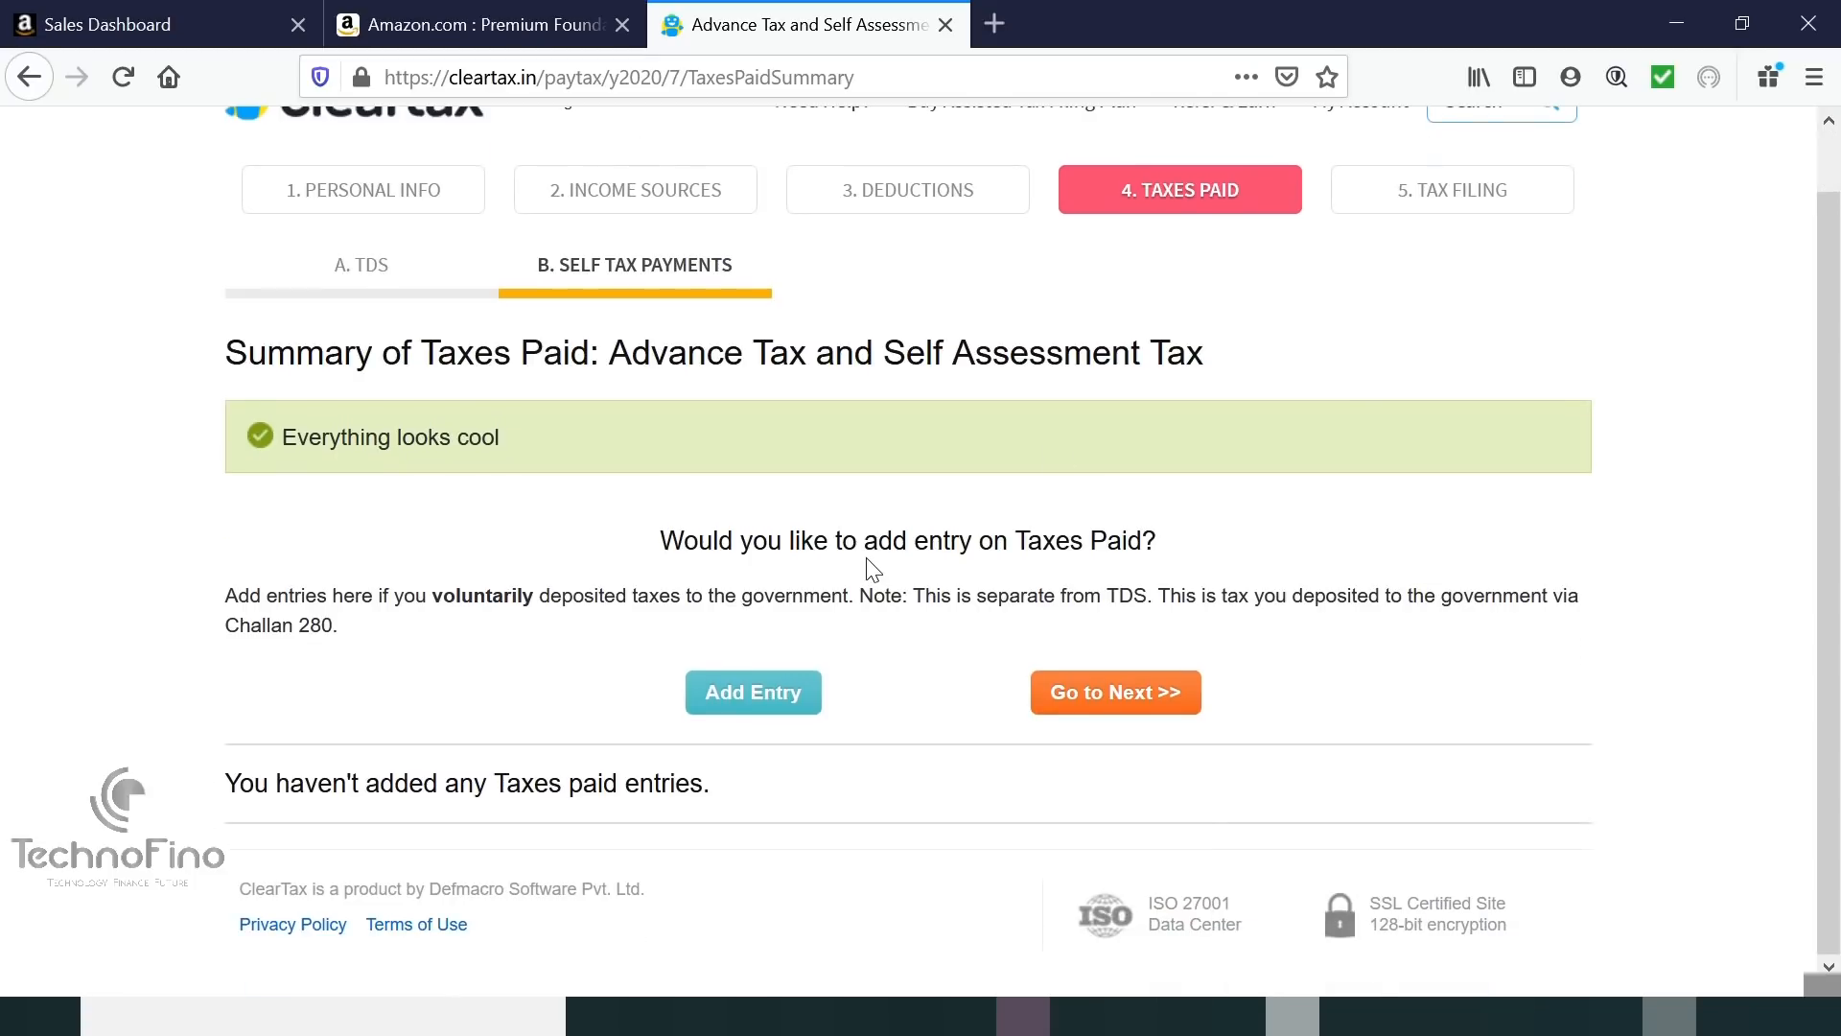
left_click(1083, 721)
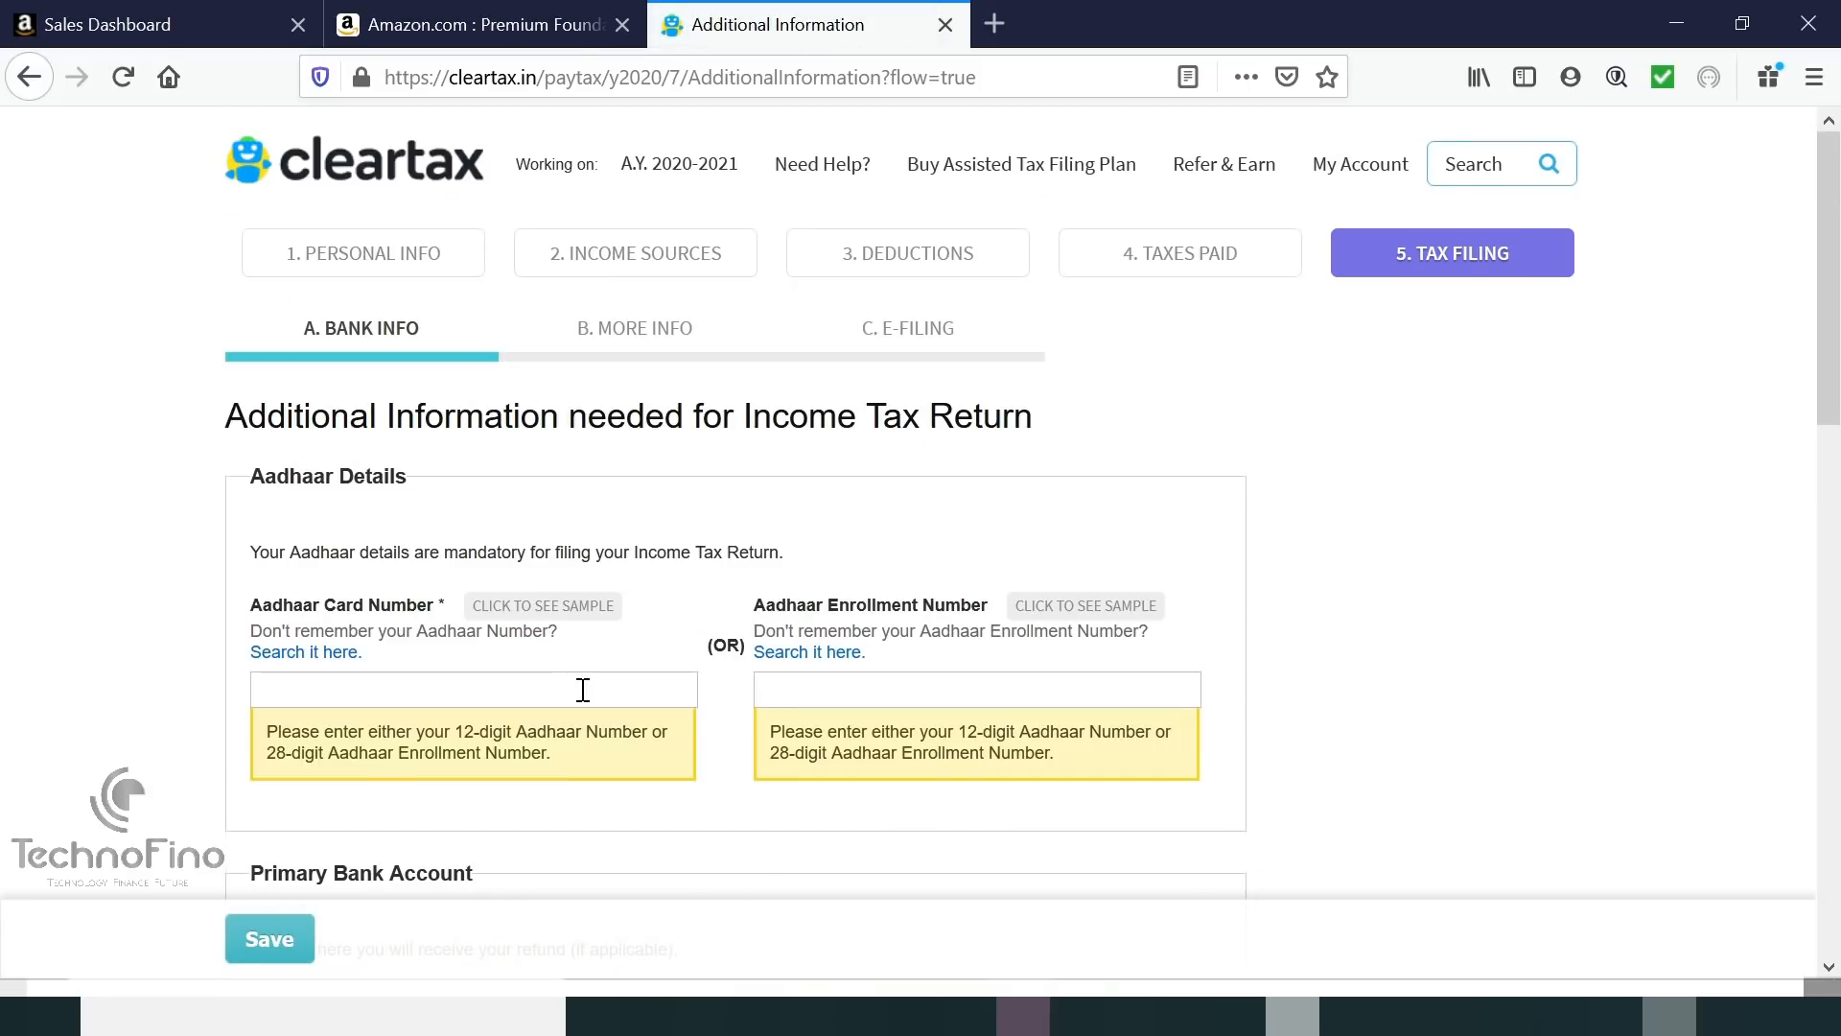
Fill in the primary bank account number and select IFSC code SABR0000001 (SBER BANK).
scroll(582, 689, "down", 3)
left_click(494, 687)
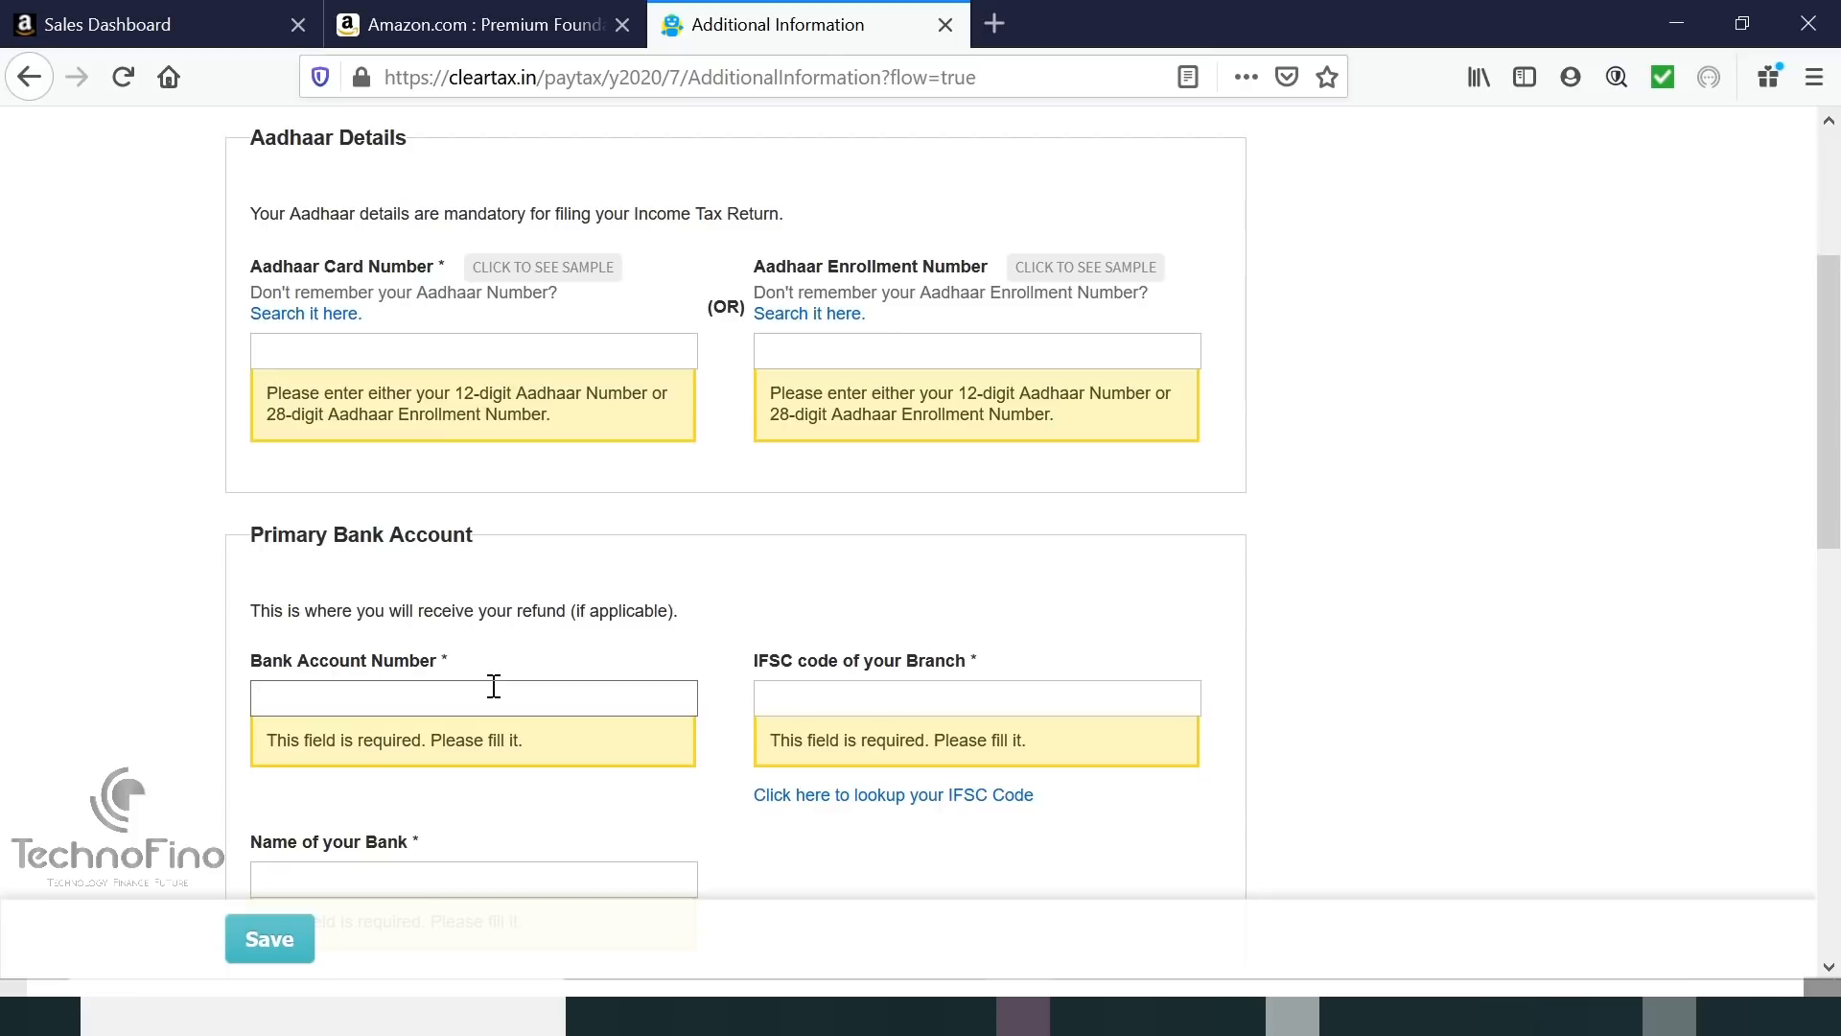
left_click_drag(494, 686, 12, 703)
key("BackSpace")
type("1")
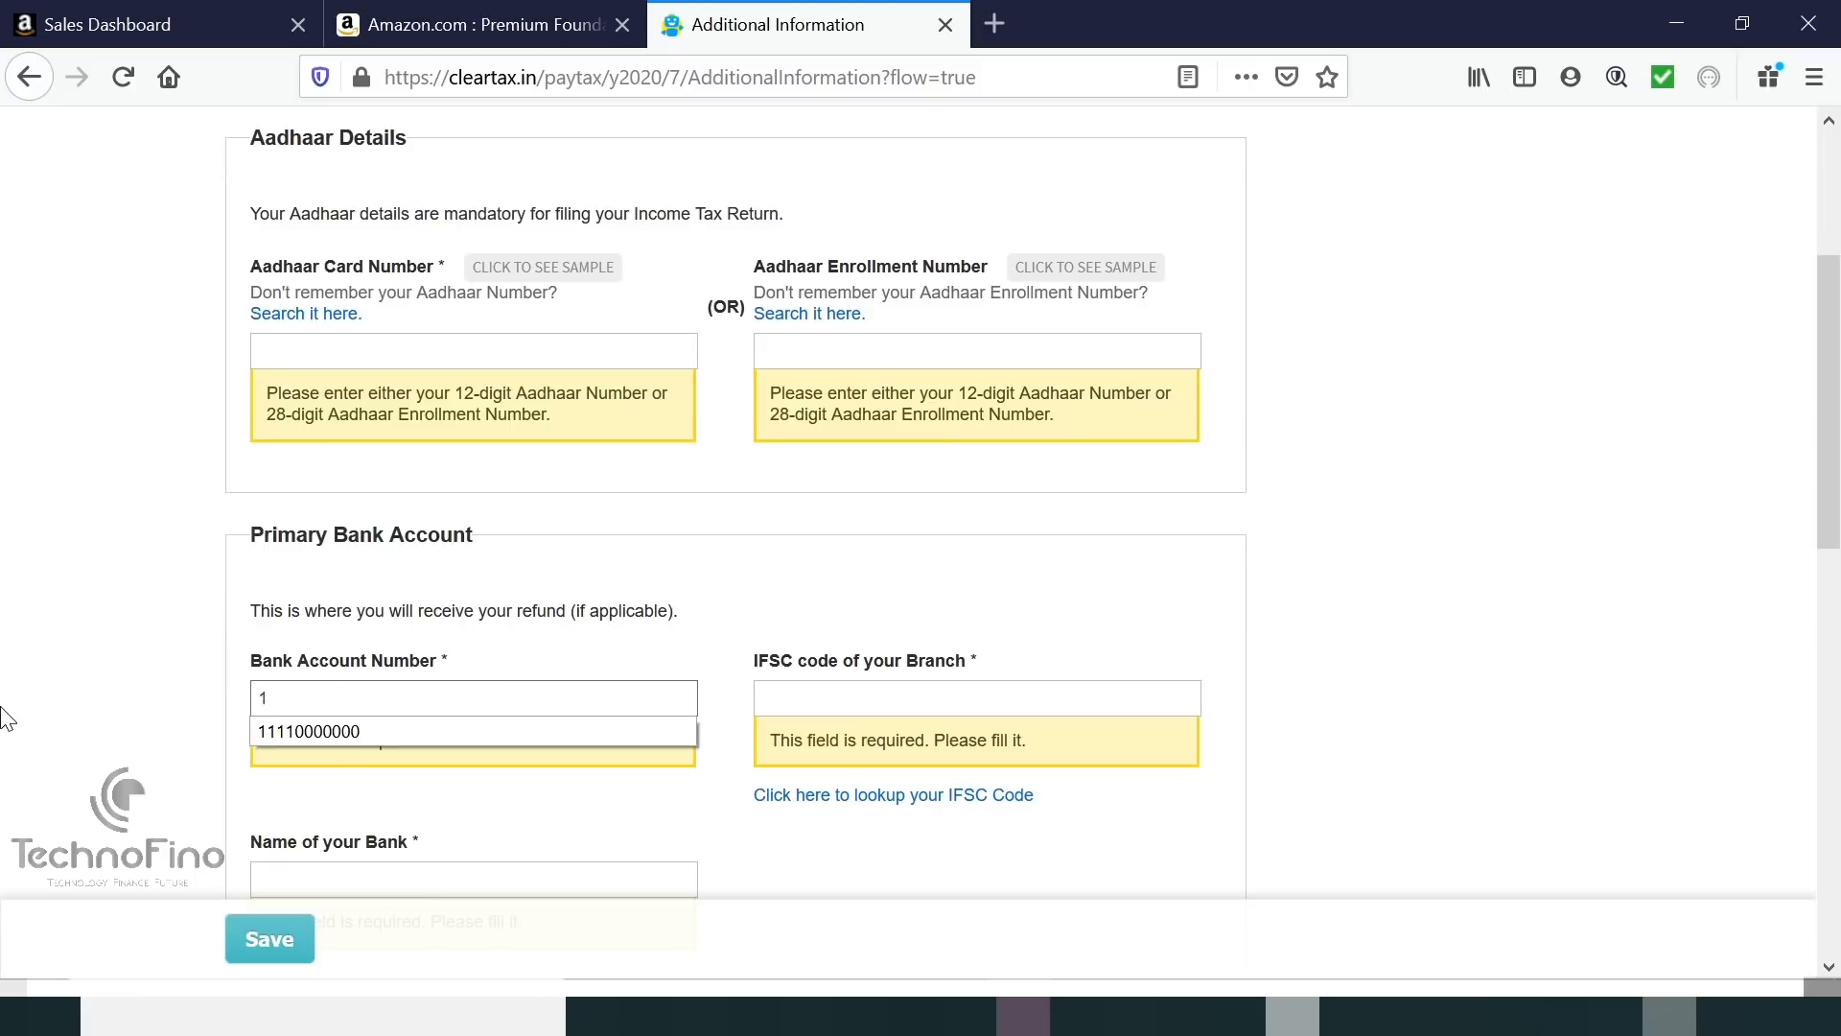
left_click(305, 732)
left_click(809, 699)
type("SB")
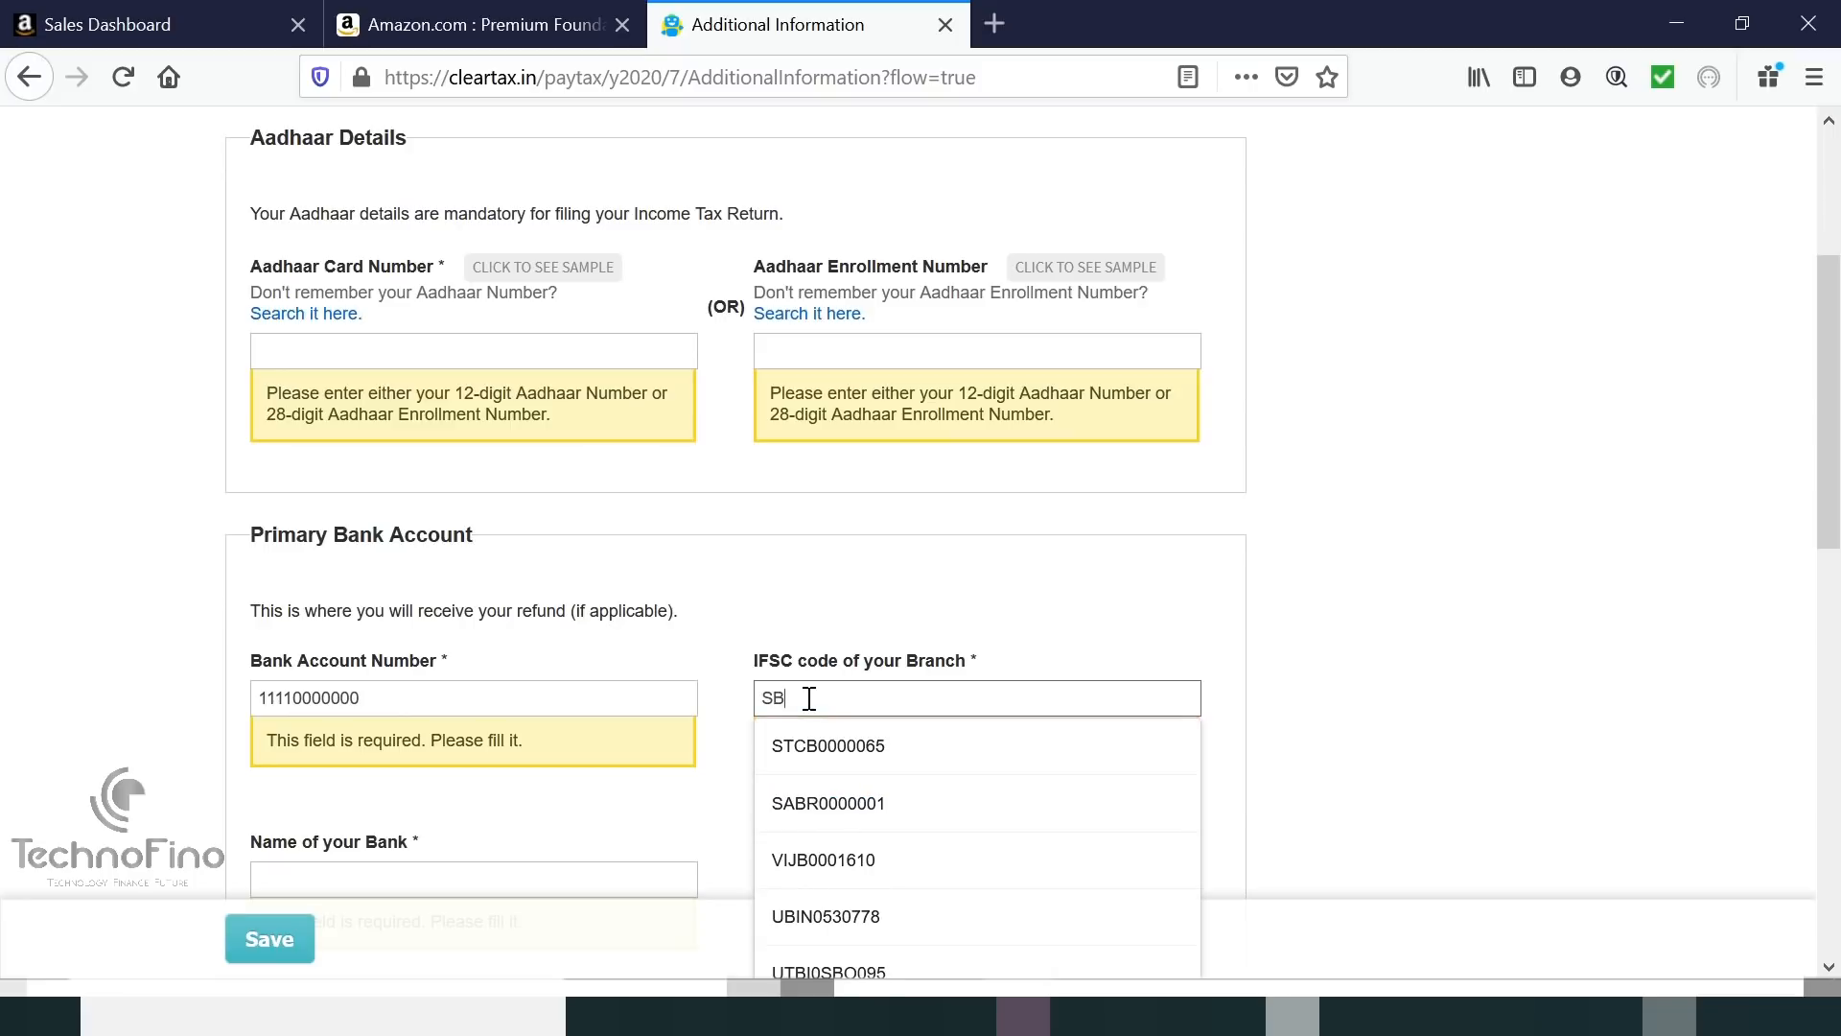
left_click(863, 802)
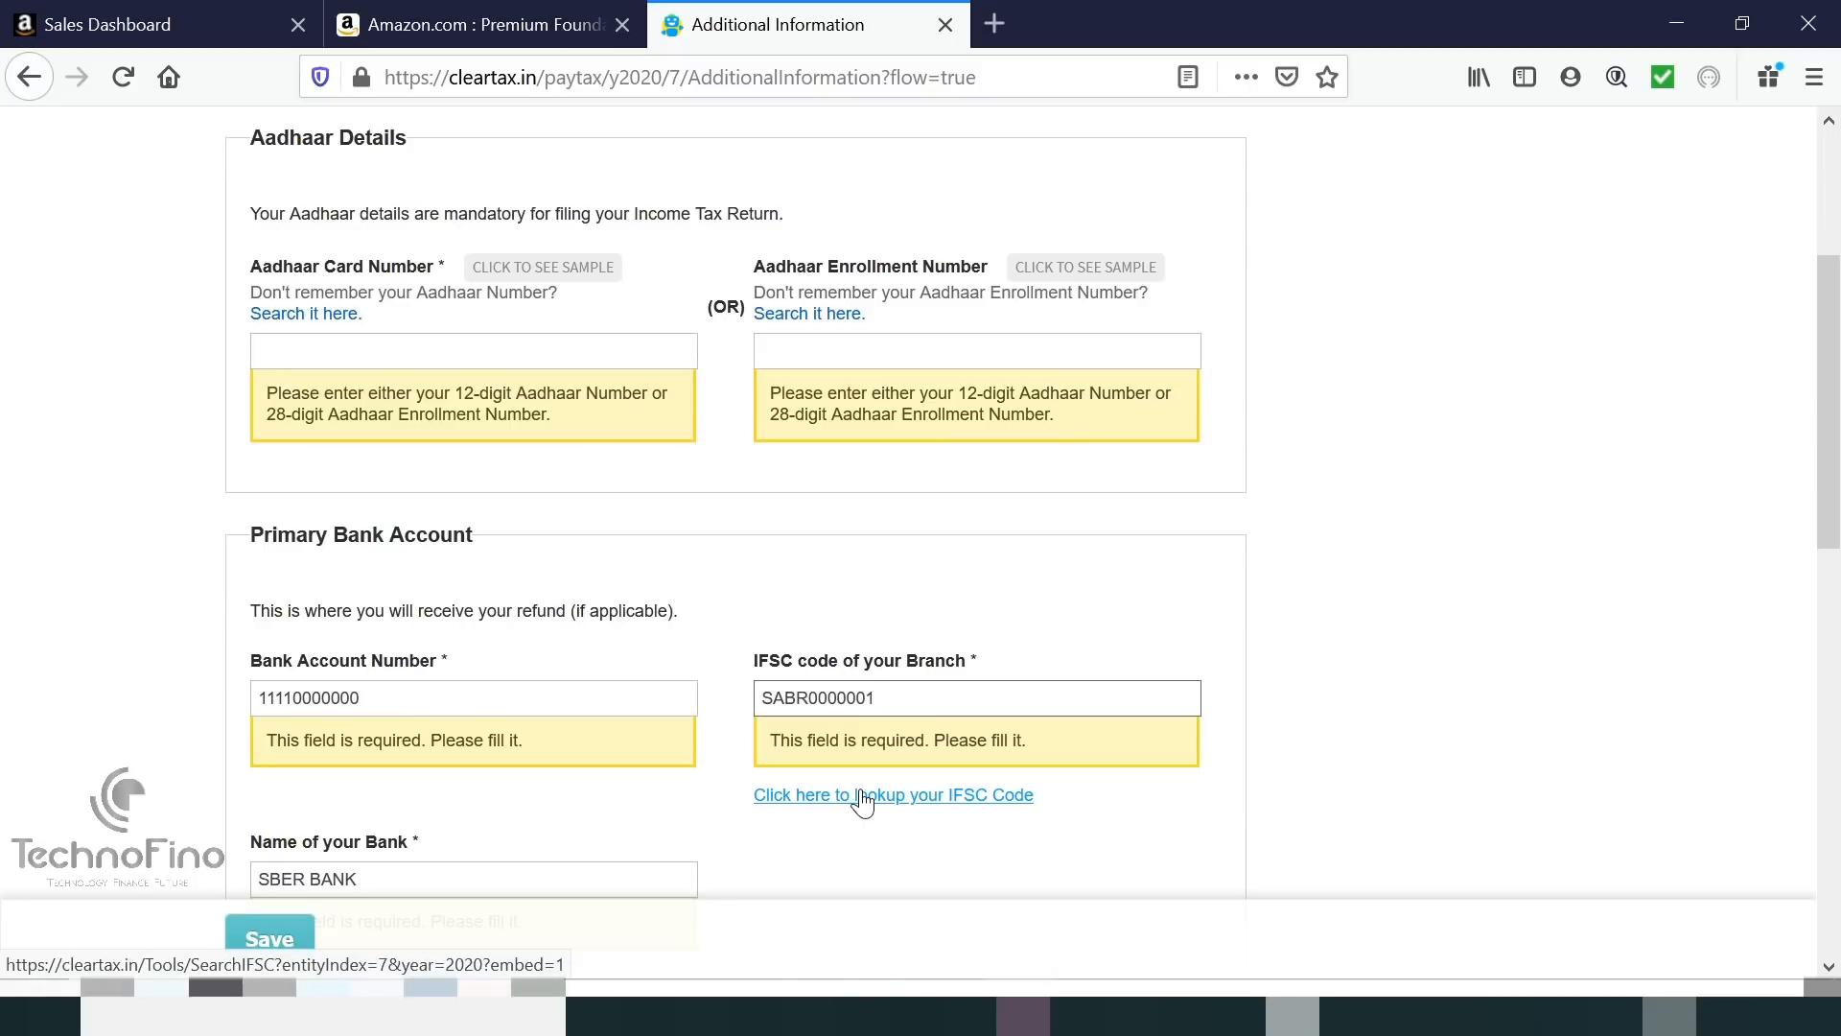
Enter the Aadhaar card number and save the bank and Aadhaar details.
scroll(619, 805, "down", 1)
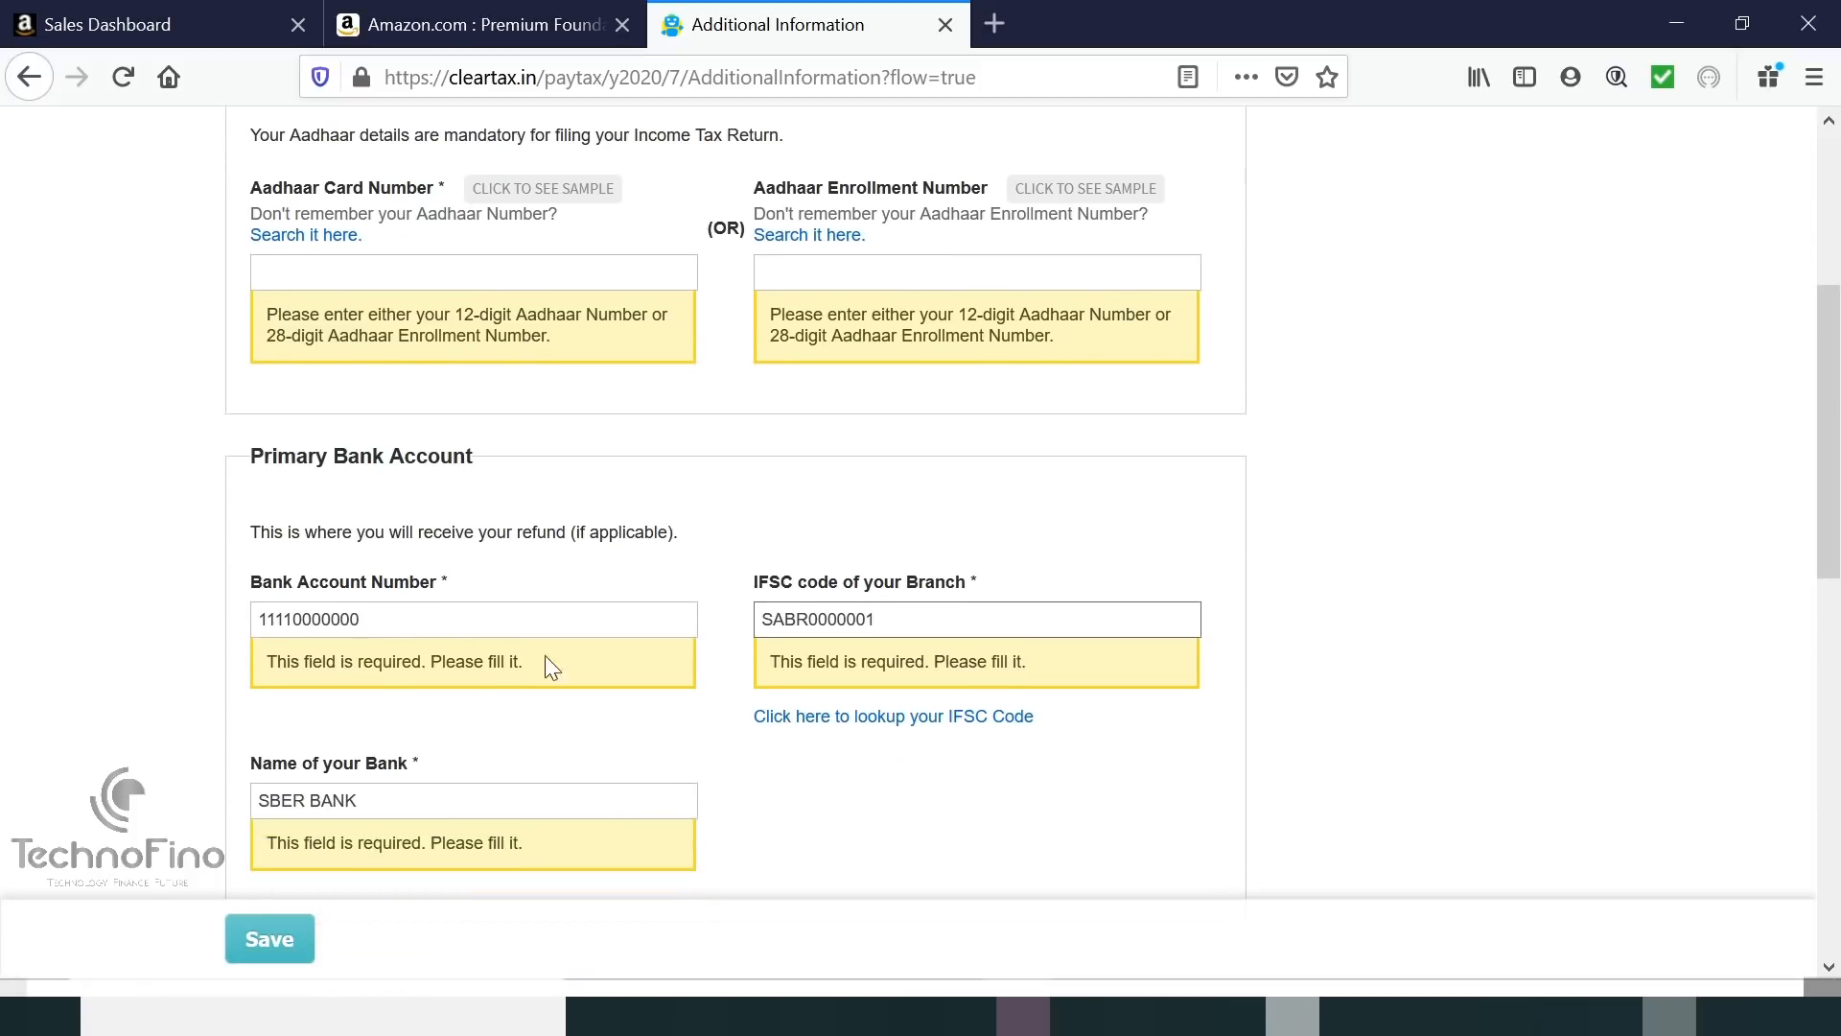
scroll(509, 487, "down", 5)
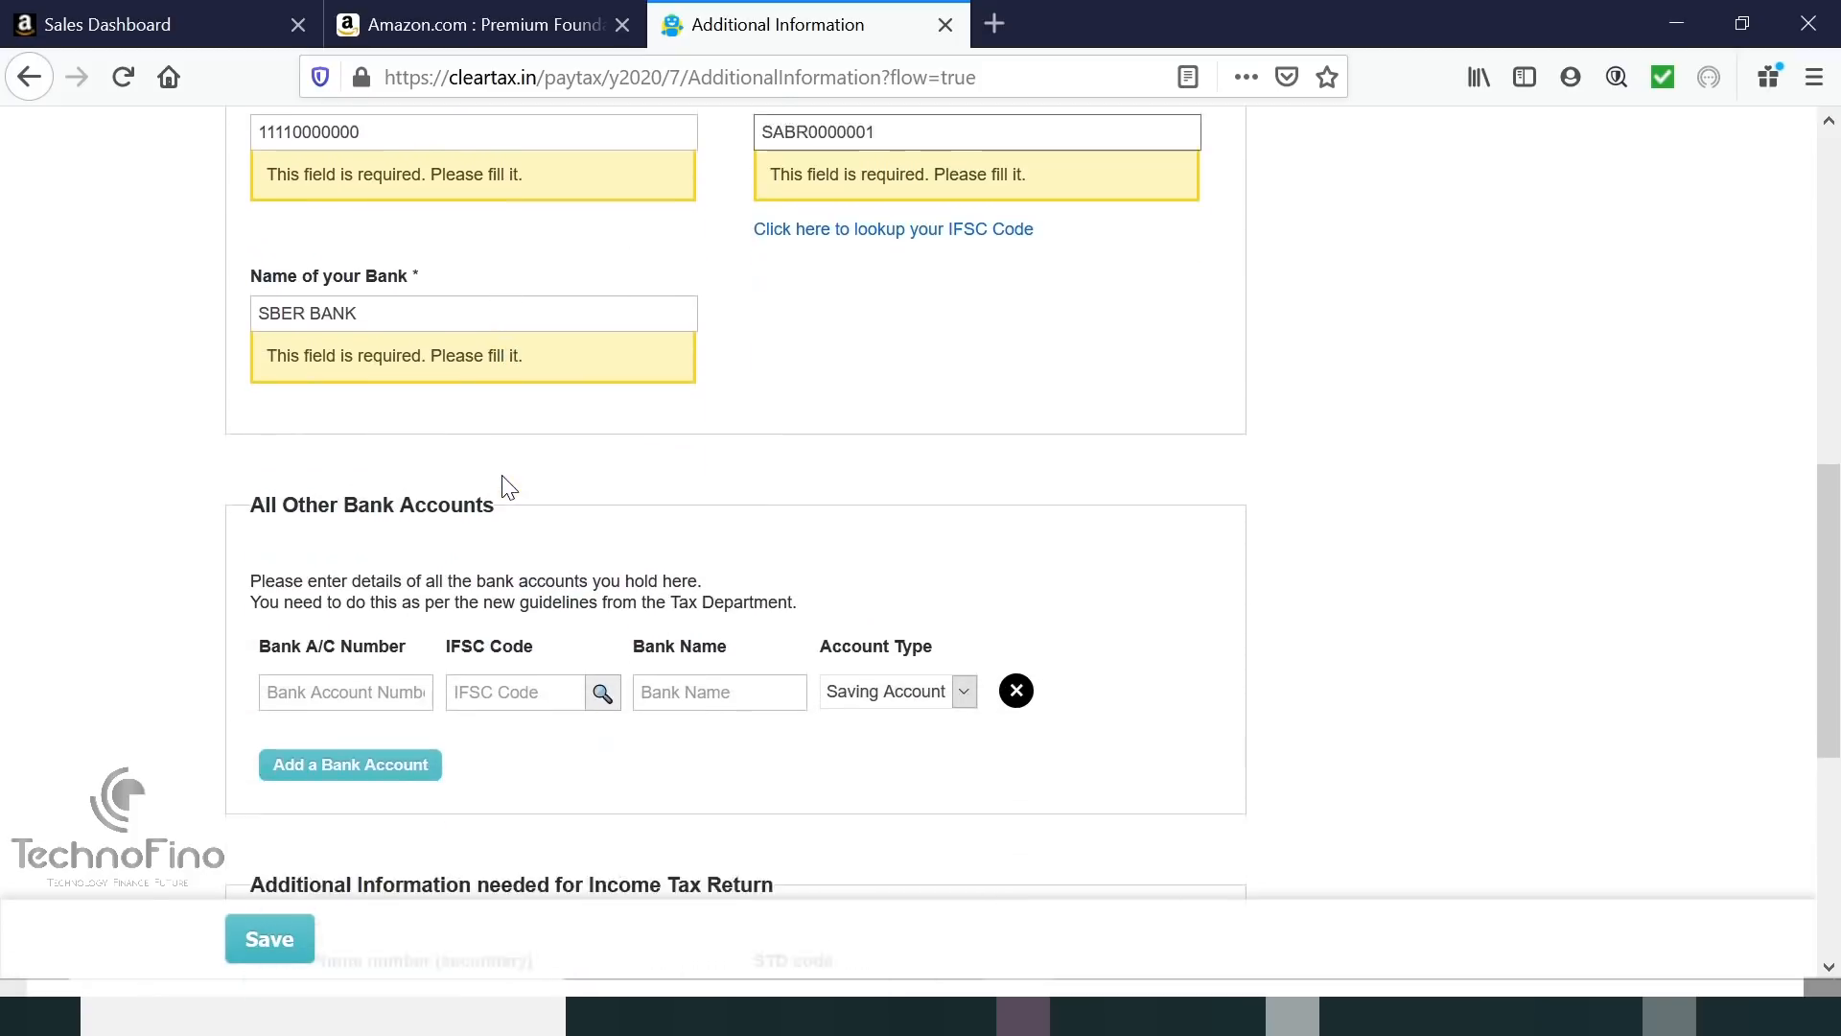
scroll(508, 487, "down", 3)
scroll(501, 479, "up", 10)
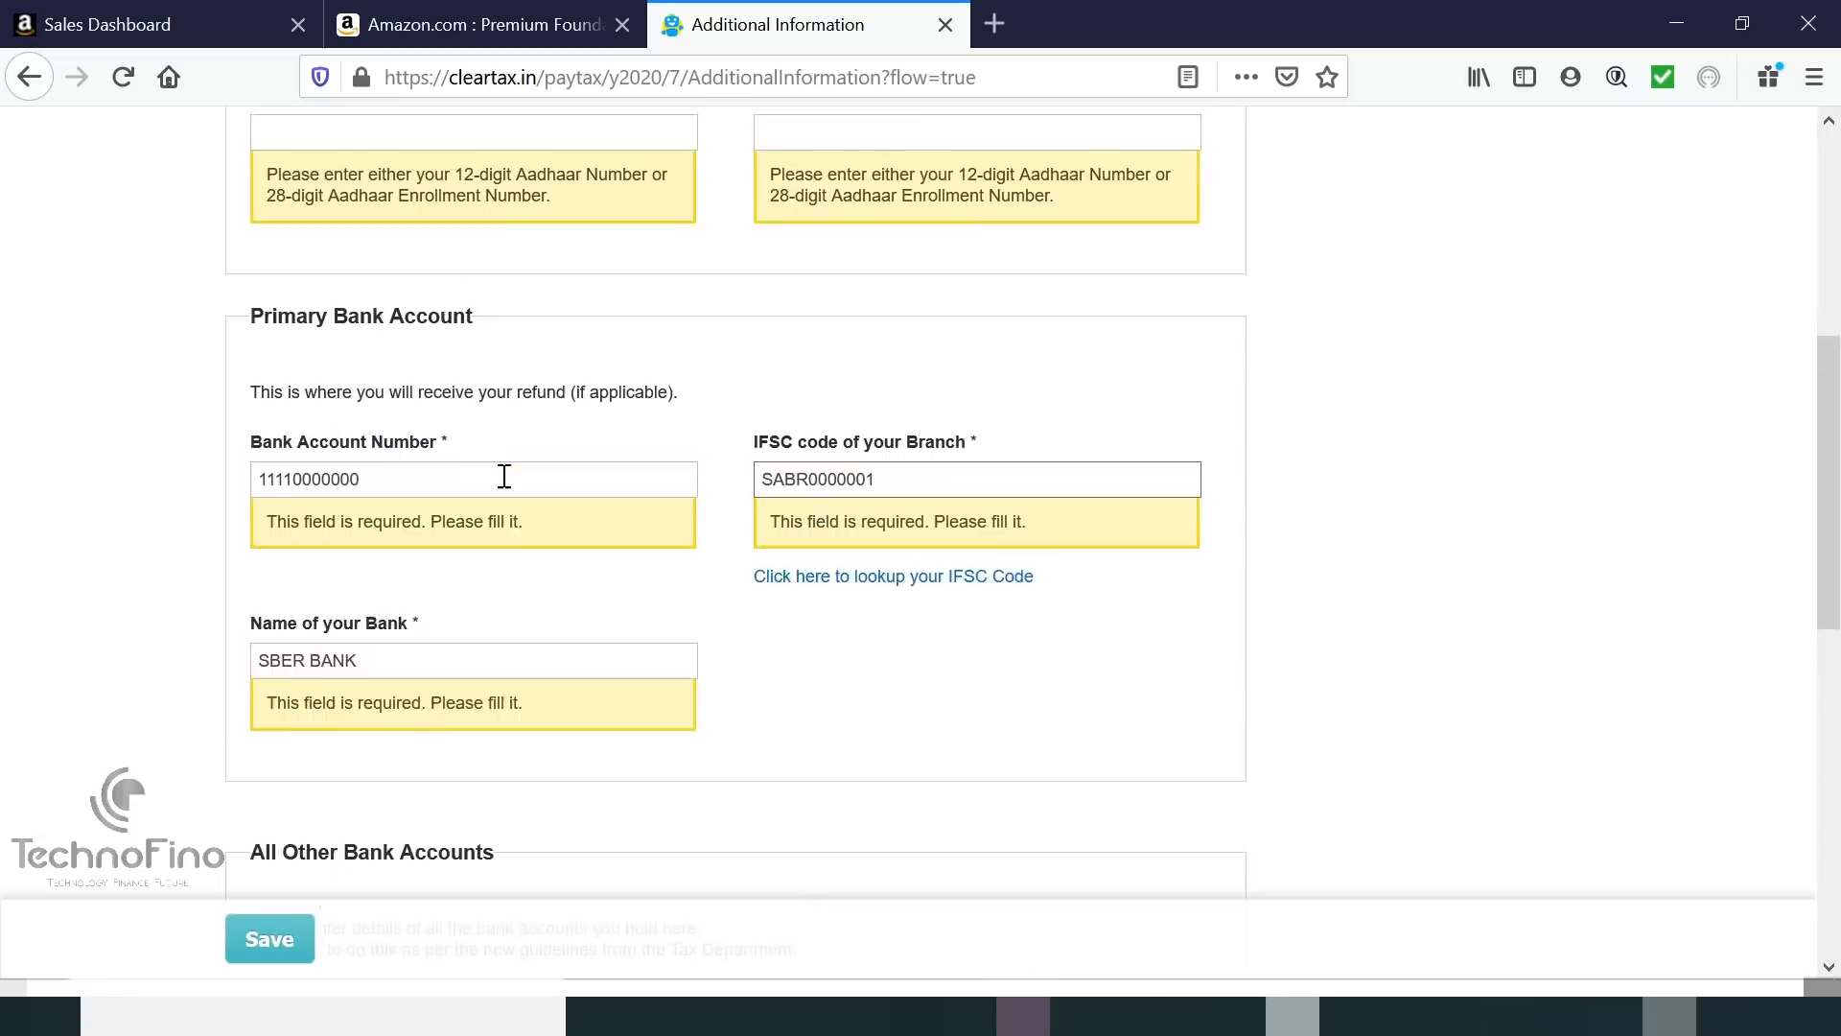
scroll(503, 476, "up", 3)
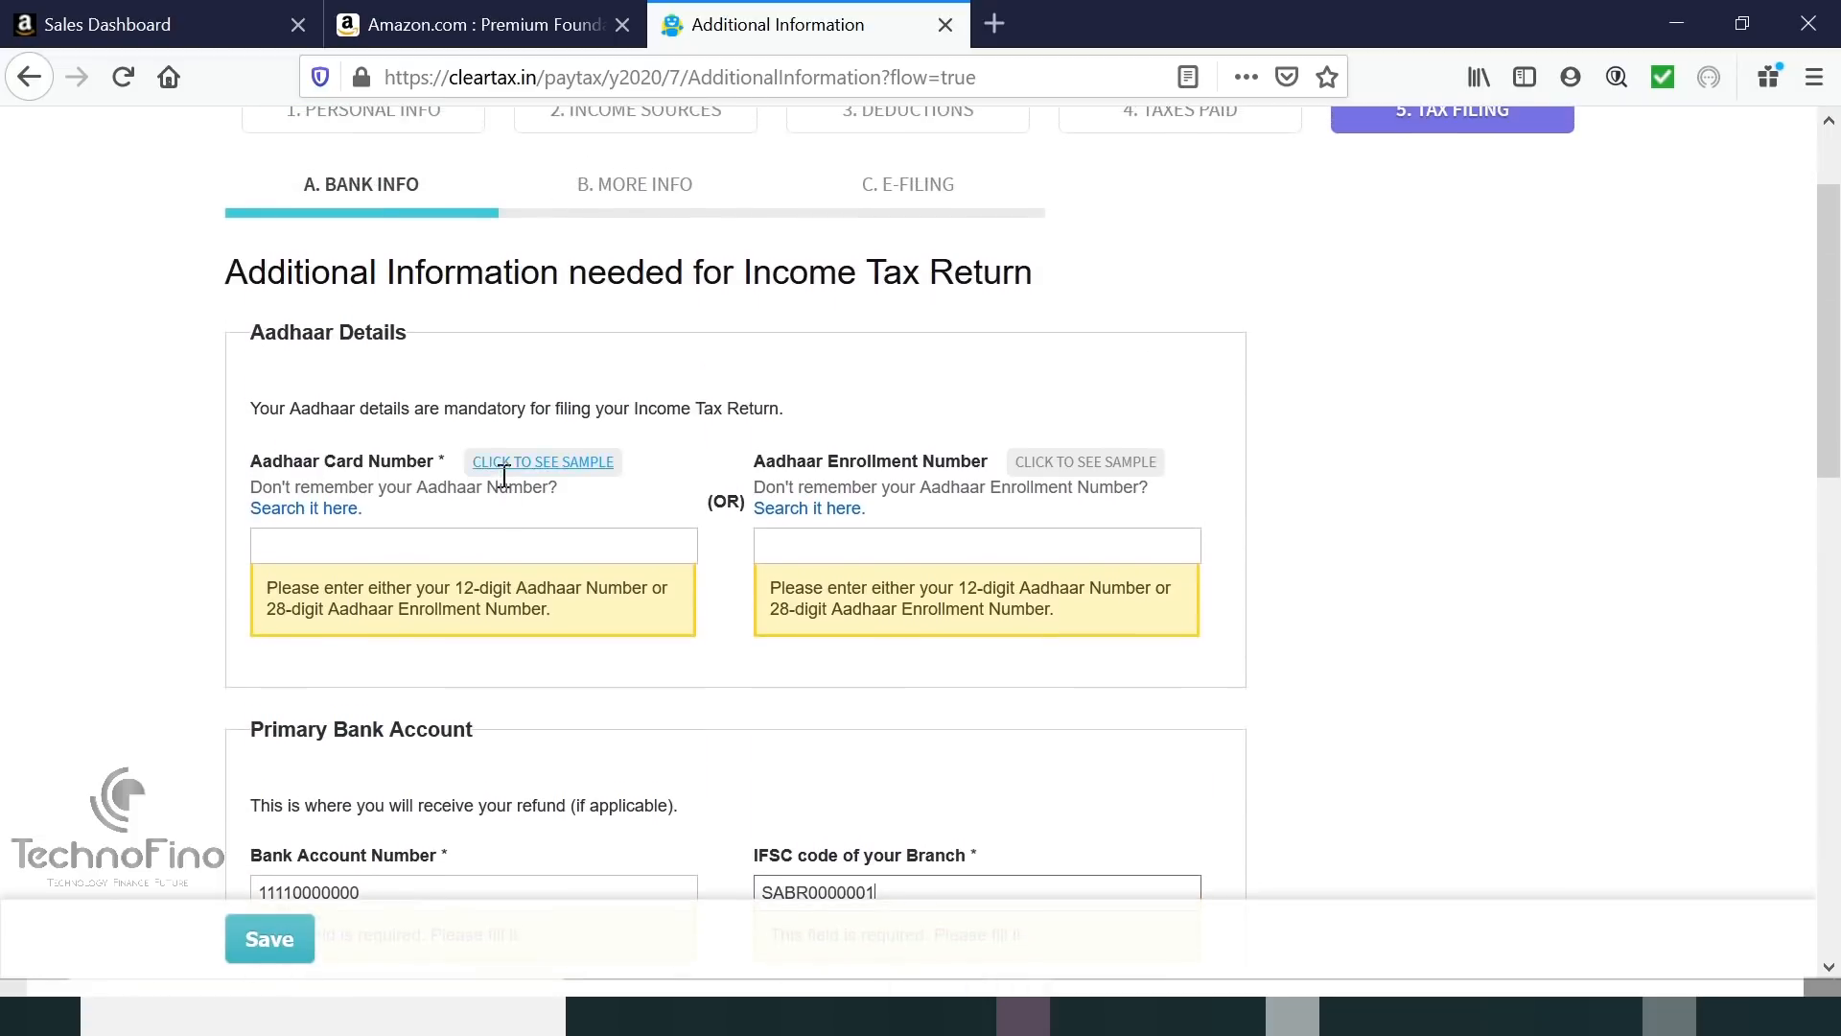
scroll(506, 484, "down", 3)
scroll(508, 487, "down", 1)
left_click(431, 213)
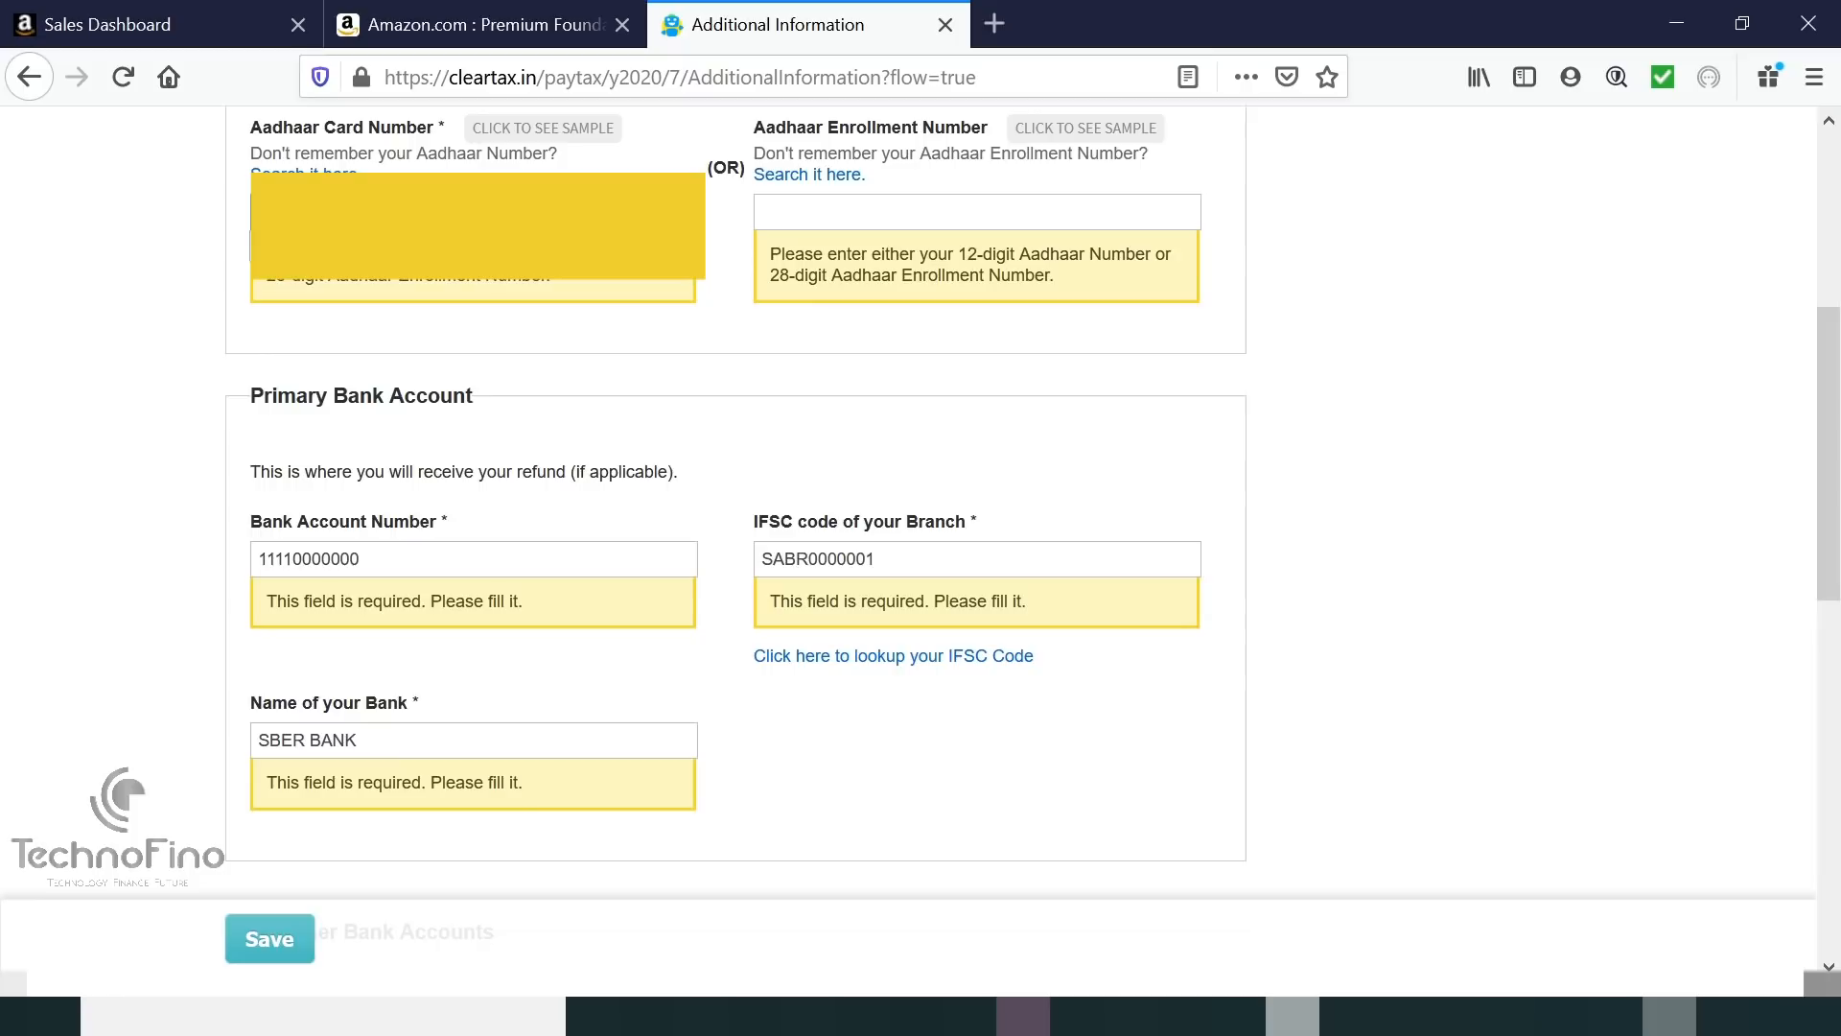
scroll(468, 461, "down", 12)
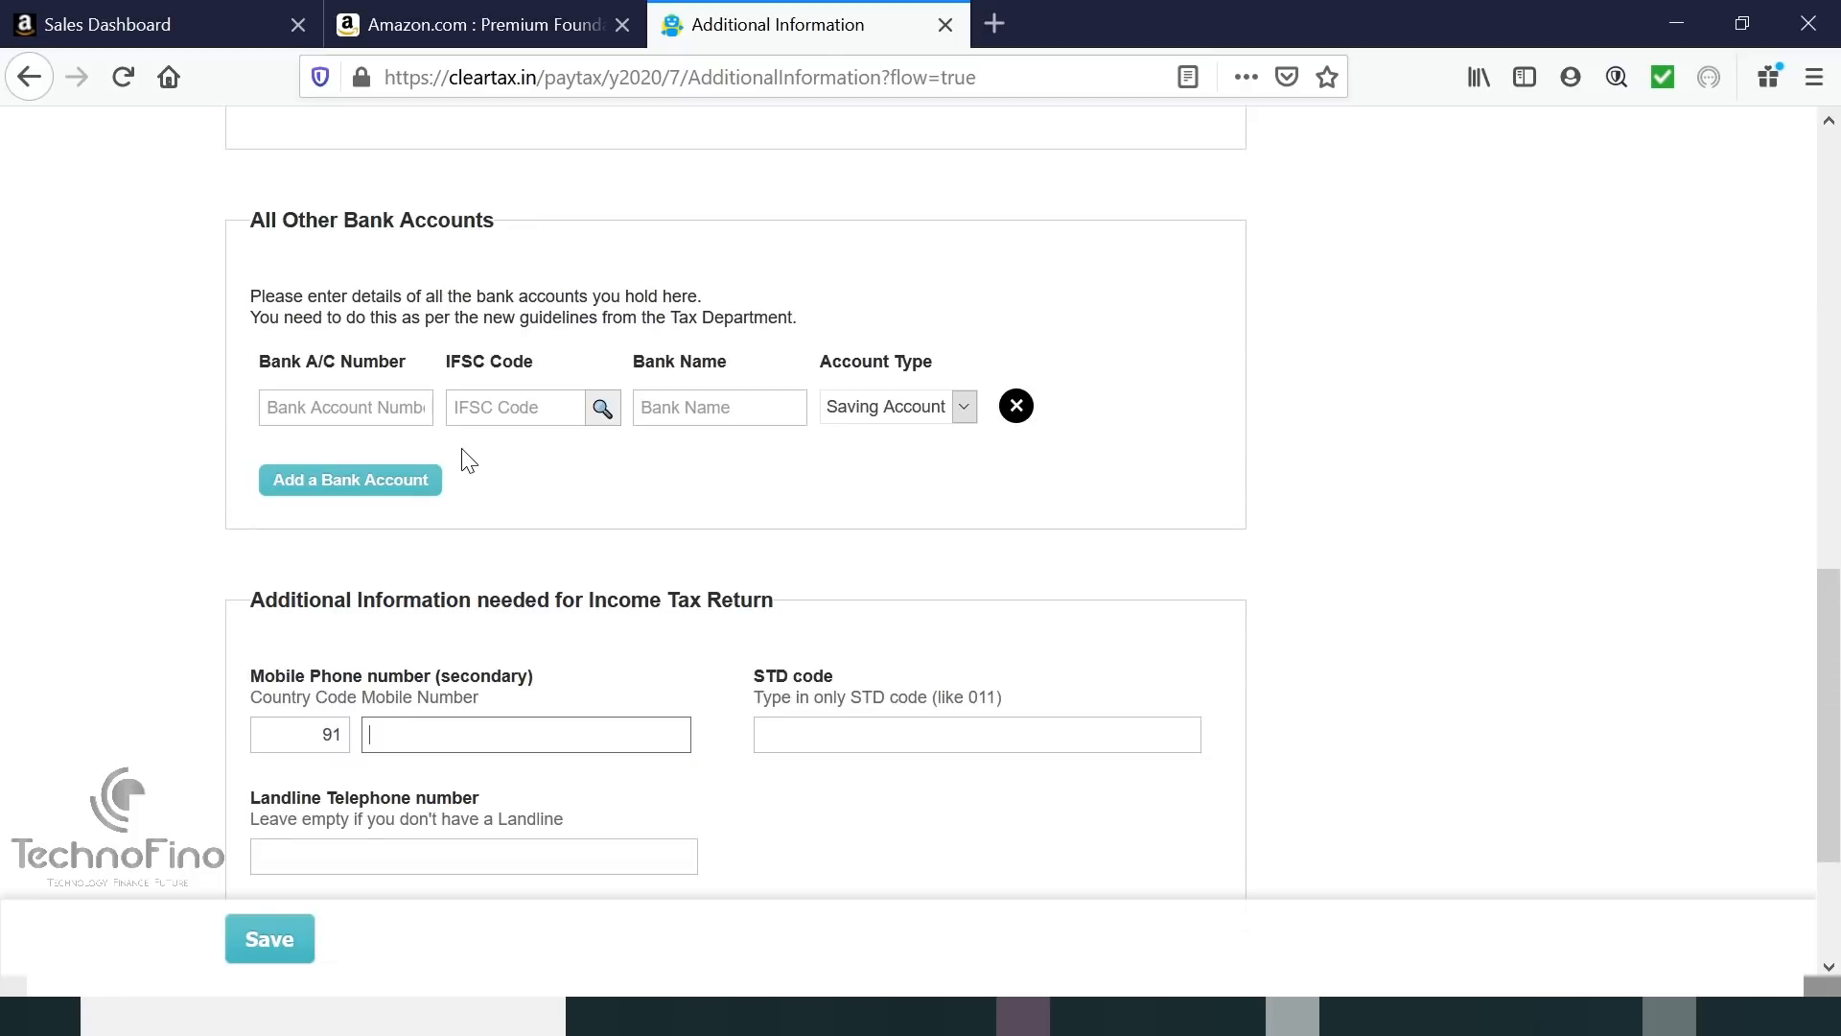
scroll(468, 460, "down", 4)
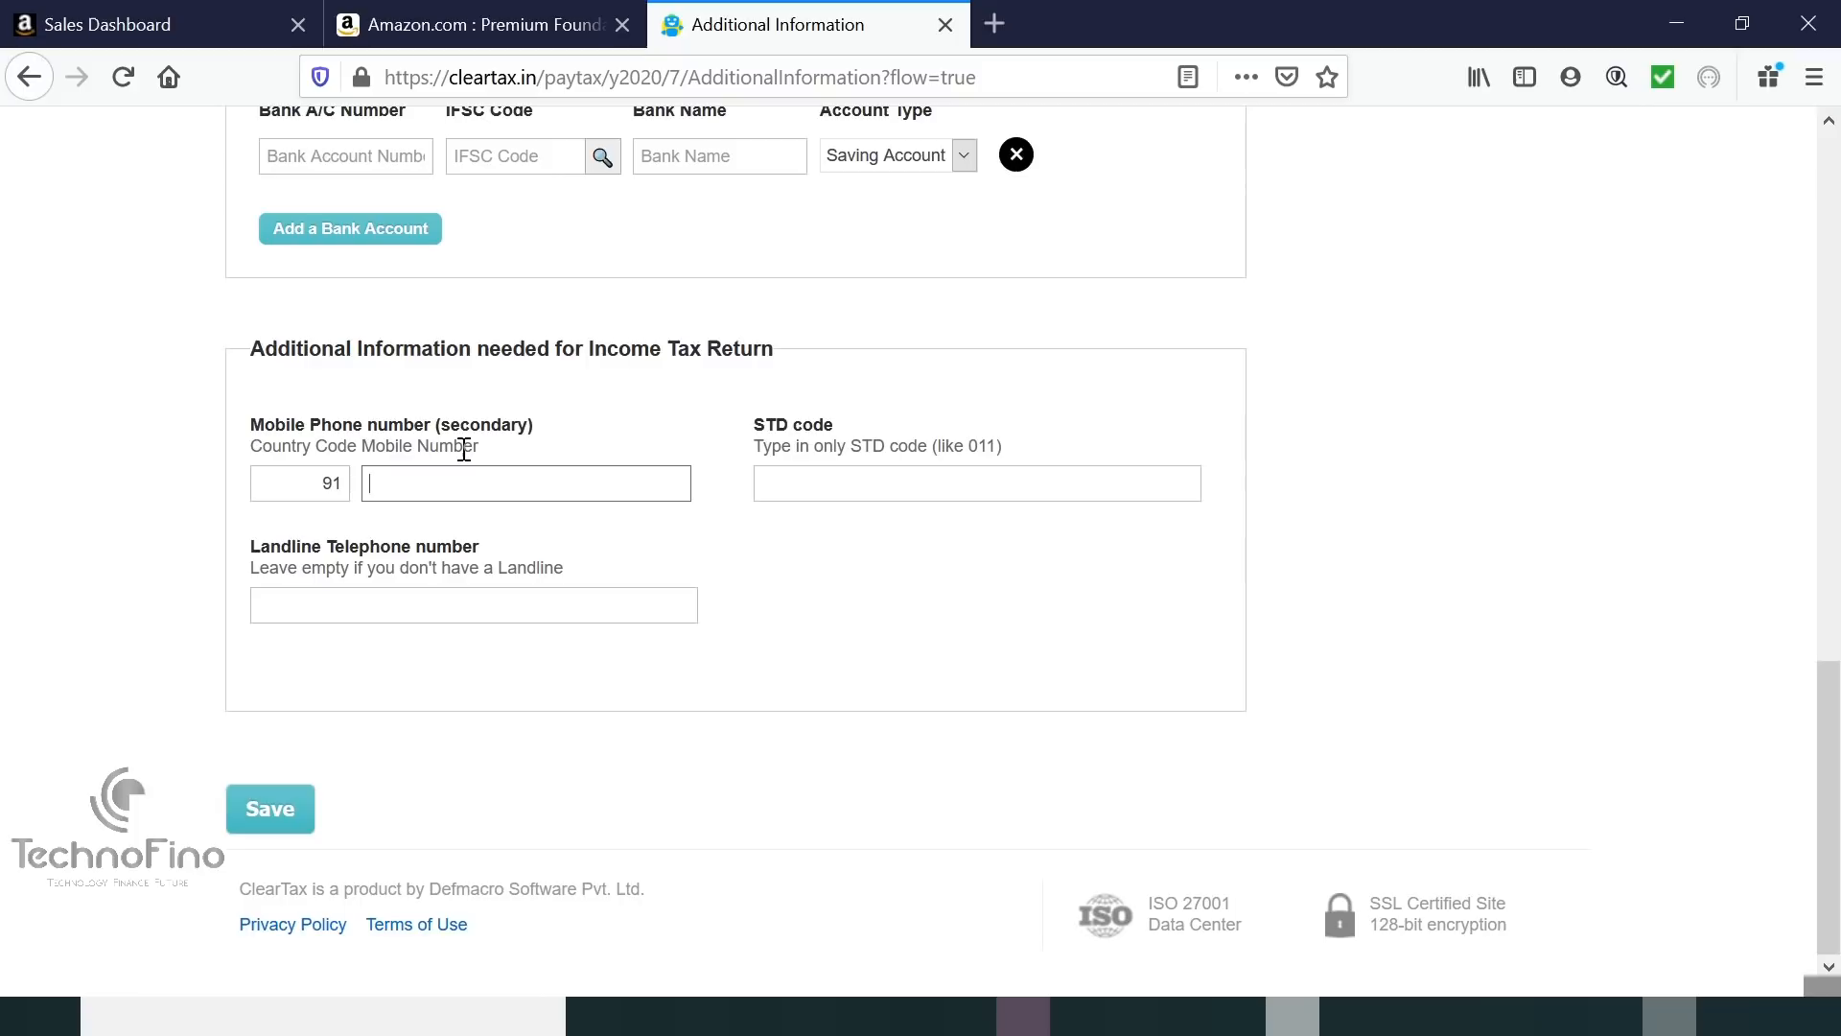
left_click(281, 805)
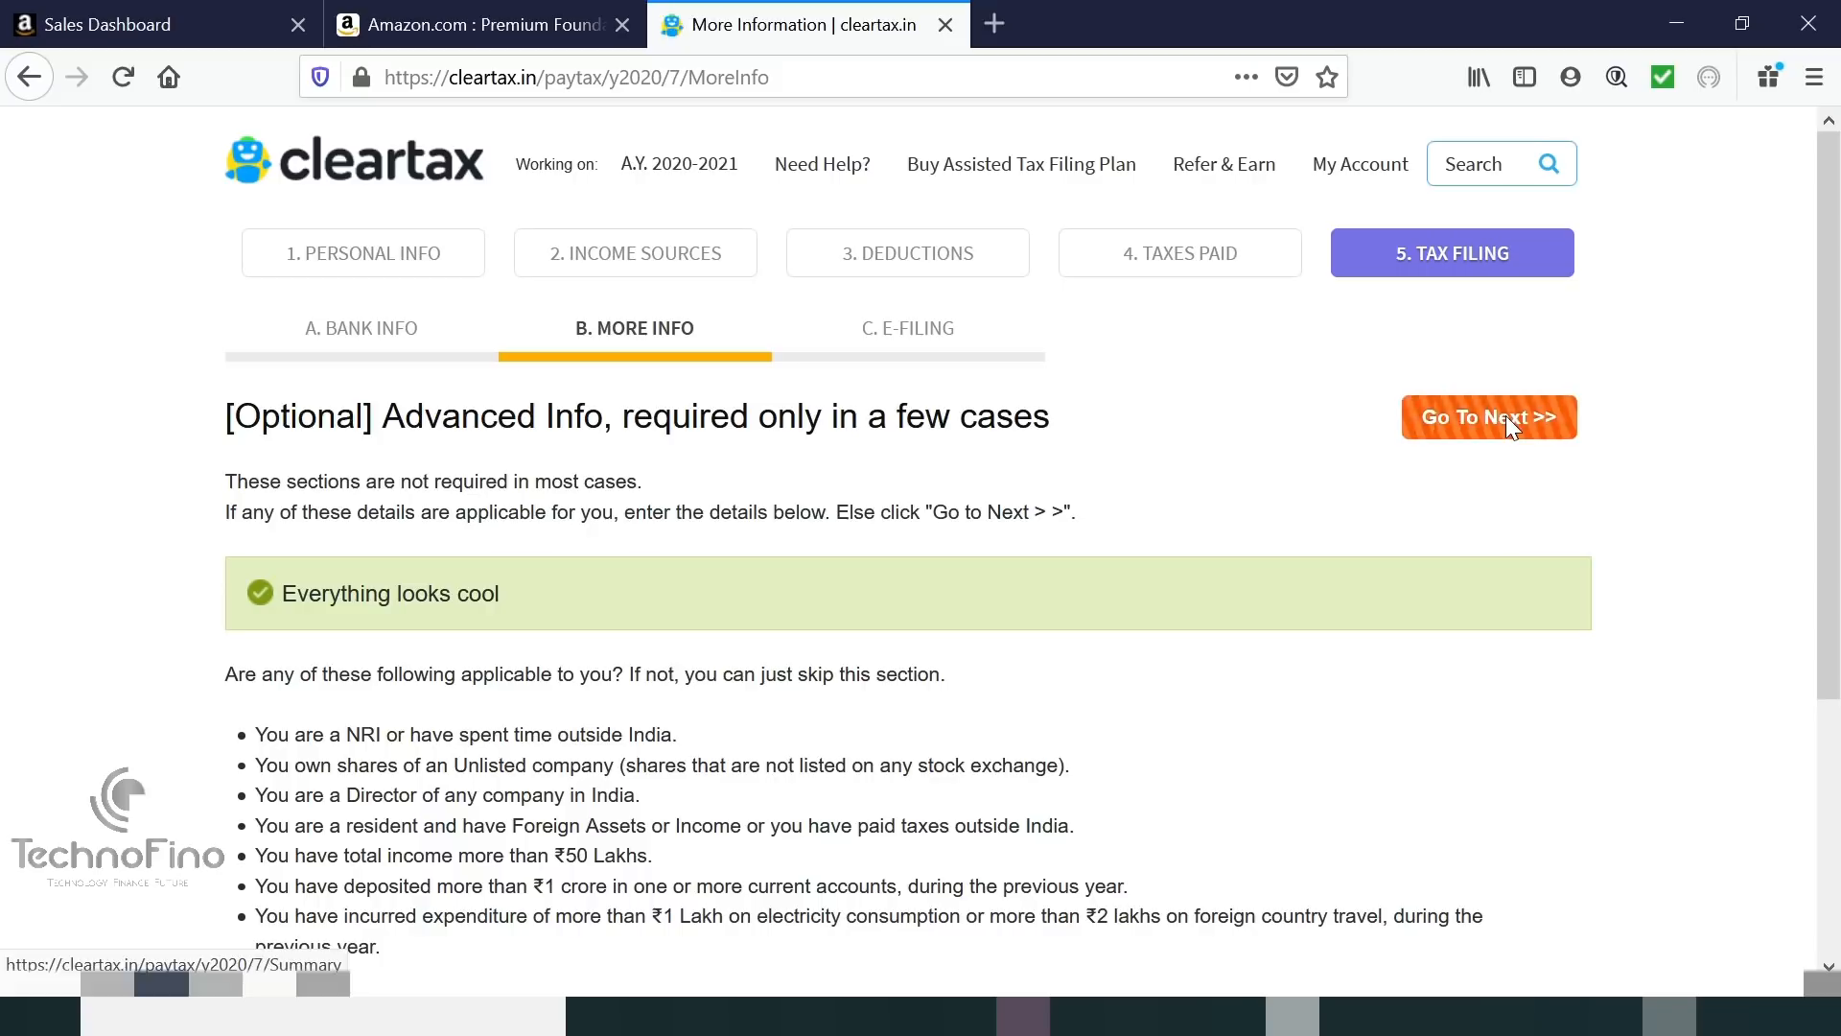
Skip advanced info, review the summary (income Rs. 2,14,800, zero tax due), and proceed to e-filing.
left_click(1505, 416)
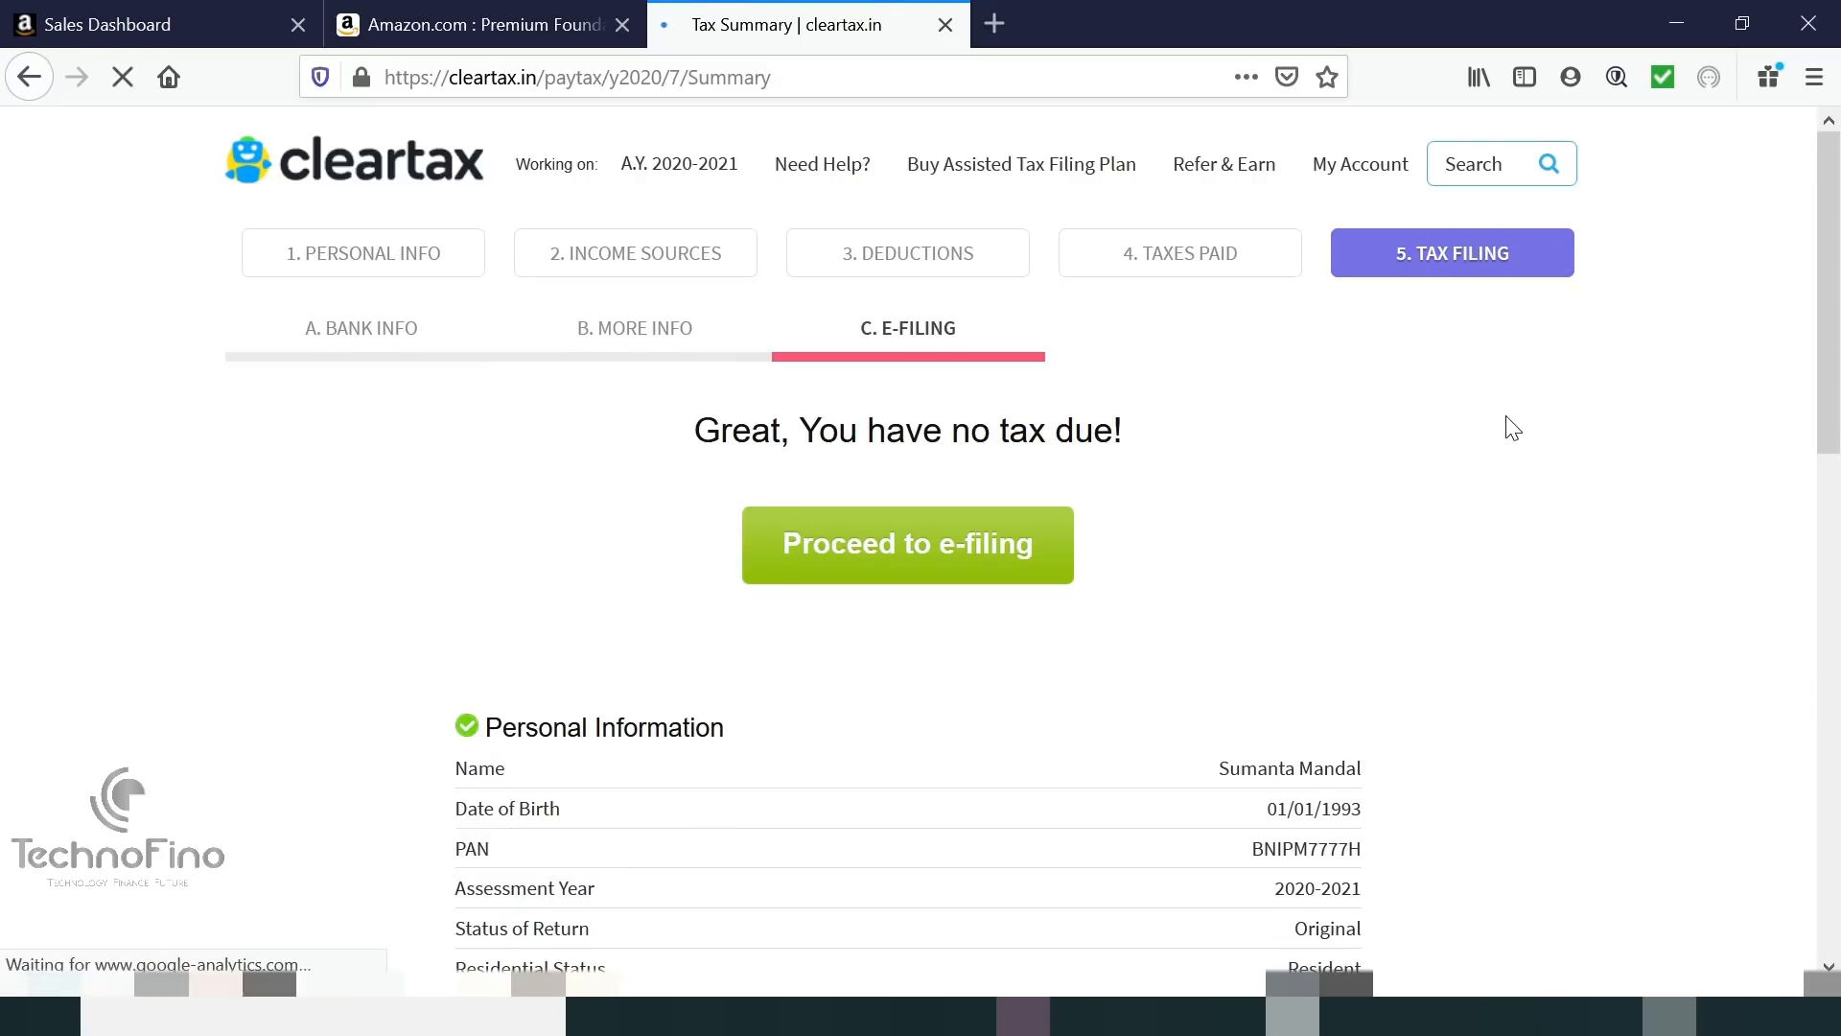
scroll(1505, 416, "down", 1)
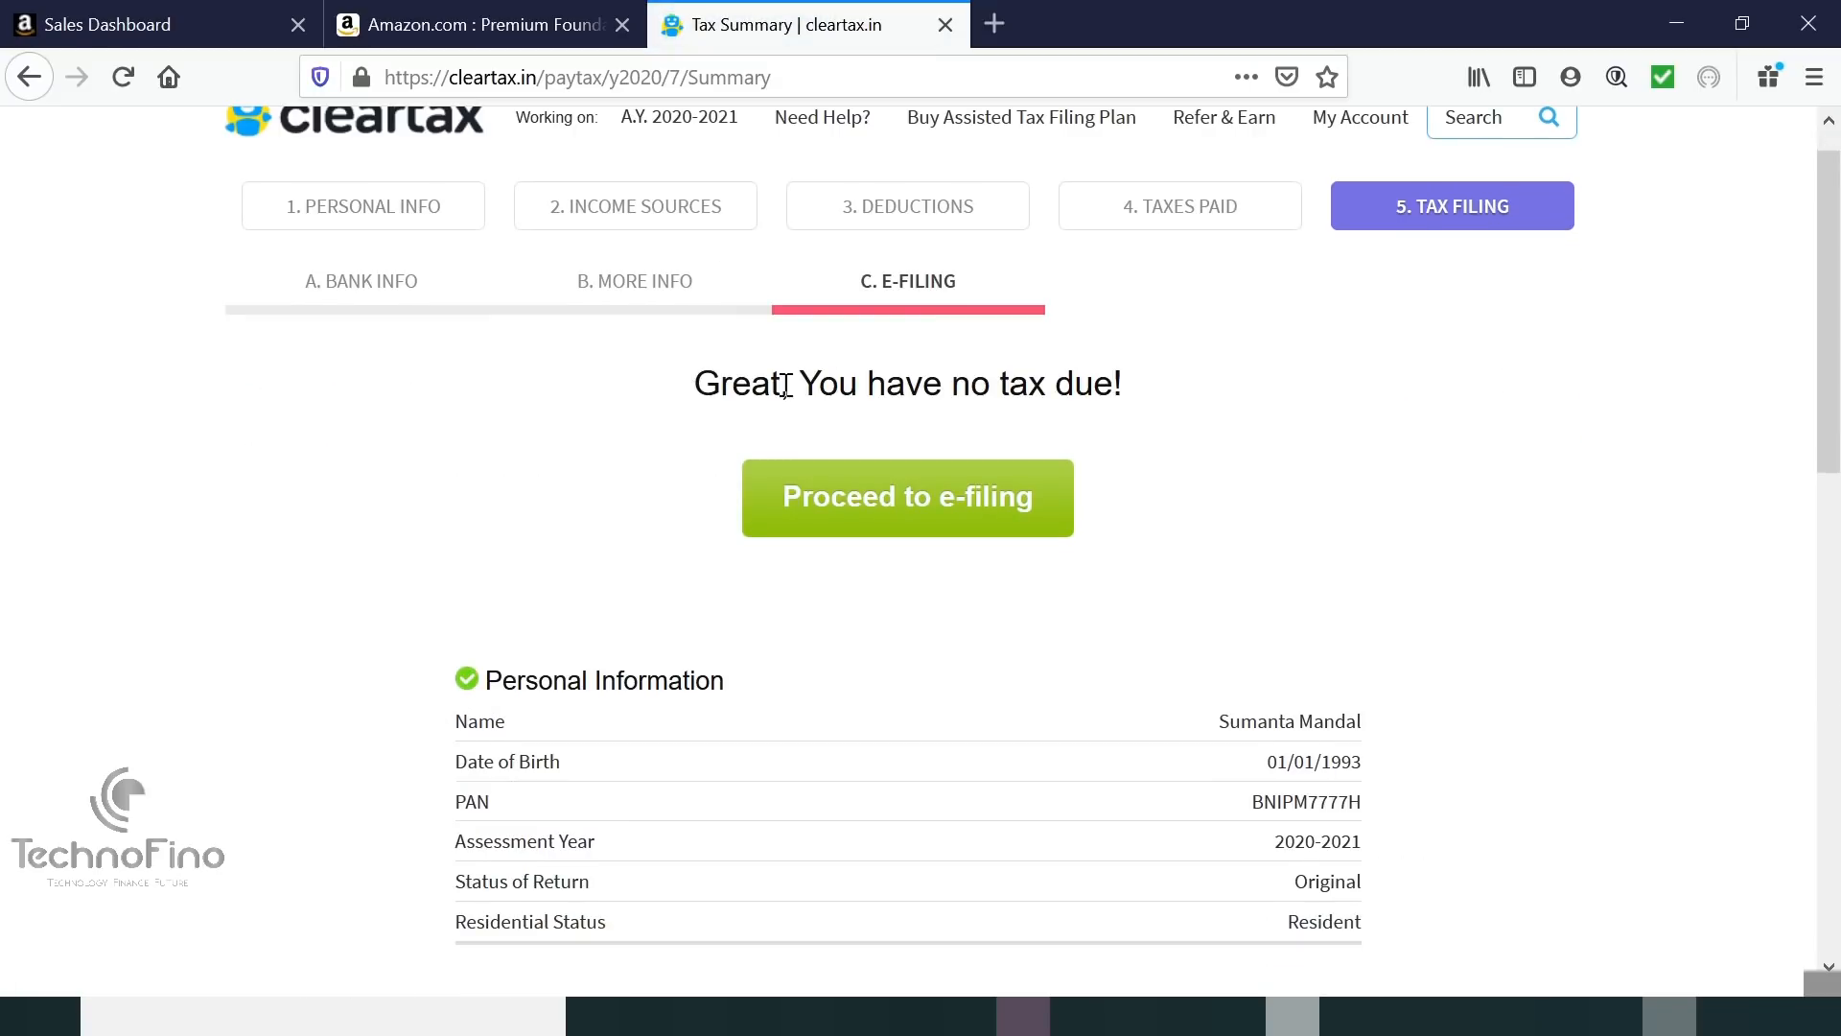
scroll(1259, 390, "down", 6)
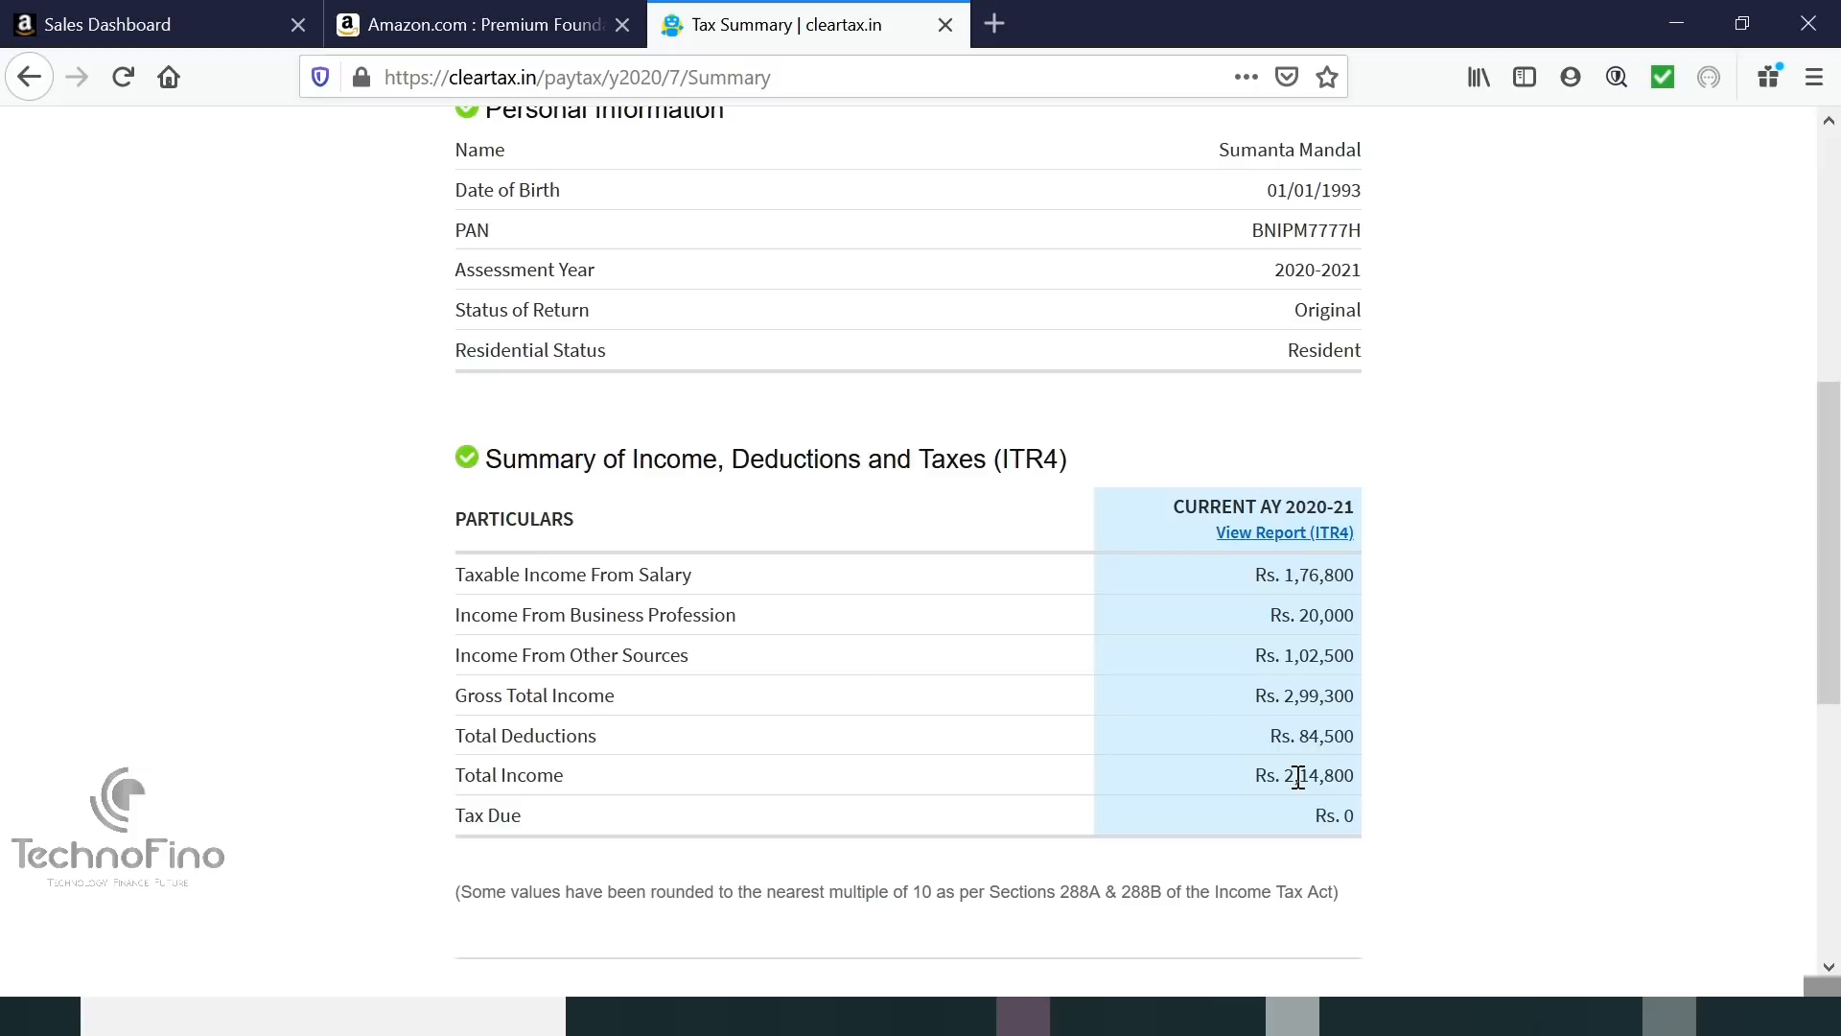
scroll(1299, 777, "up", 5)
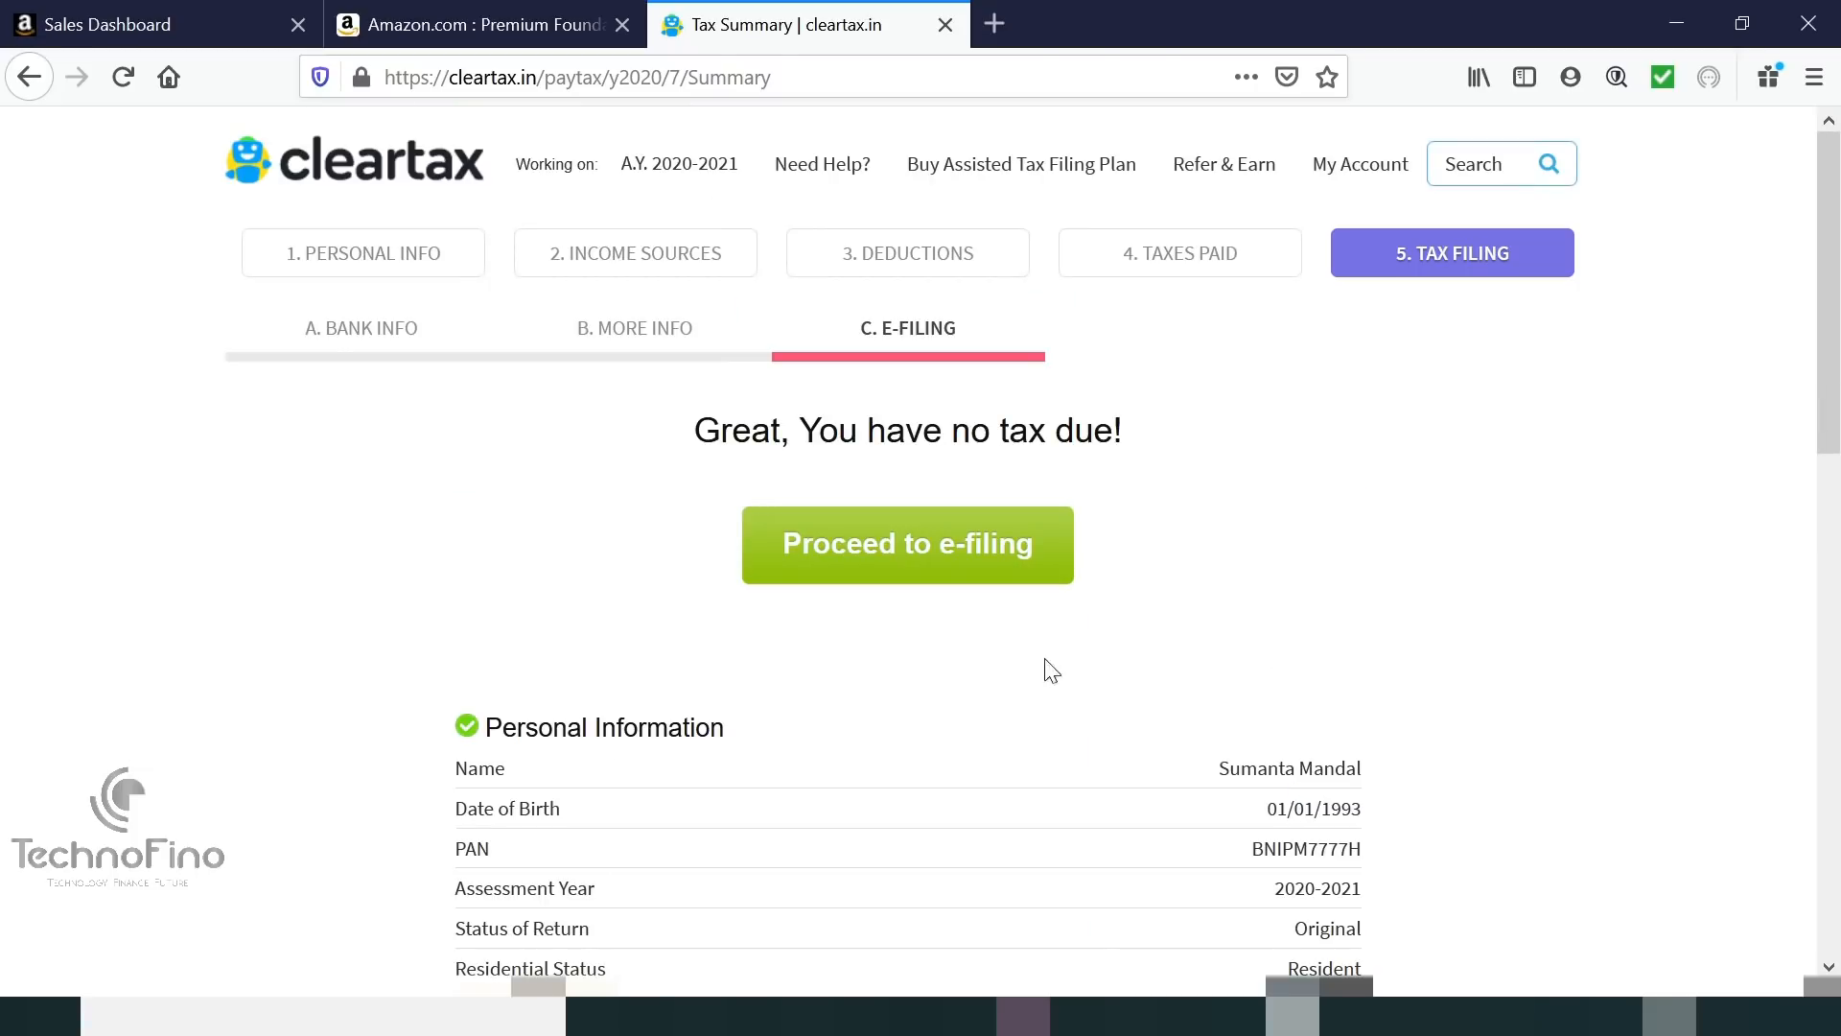
left_click(936, 548)
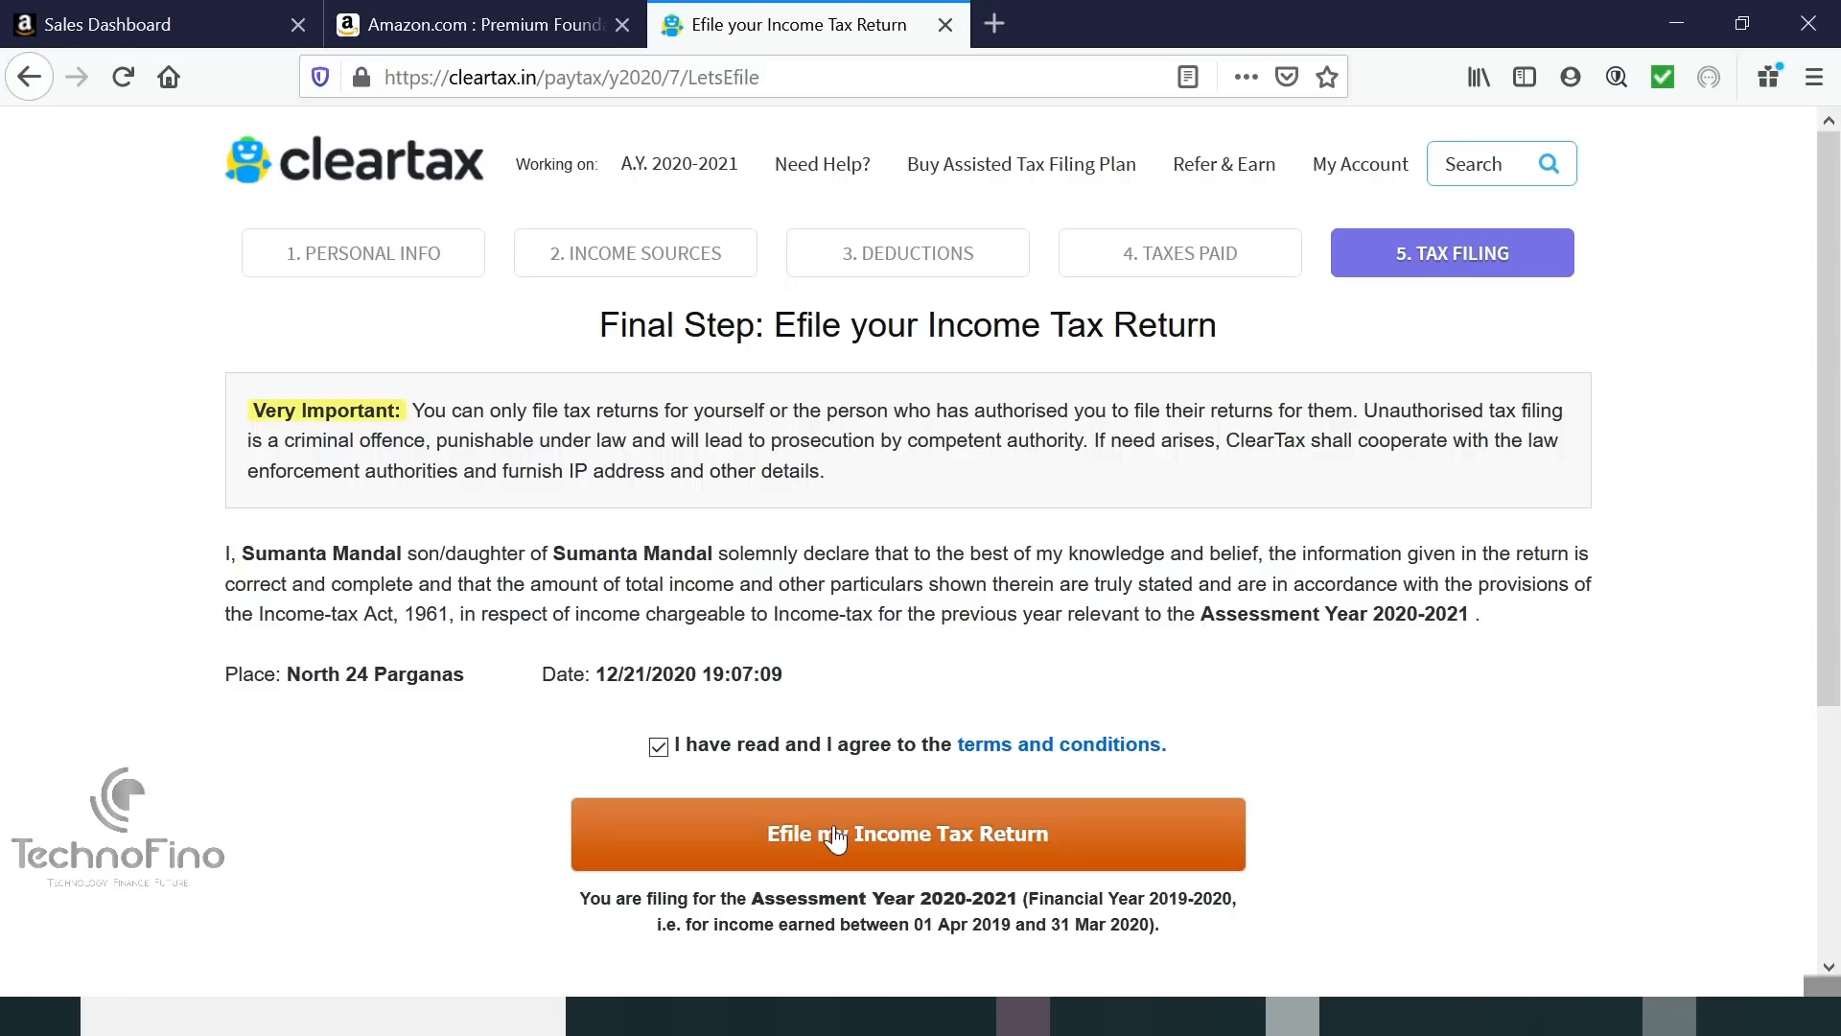
E-file the Assessment Year 2020-21 income tax return with the terms and conditions accepted.
left_click(835, 837)
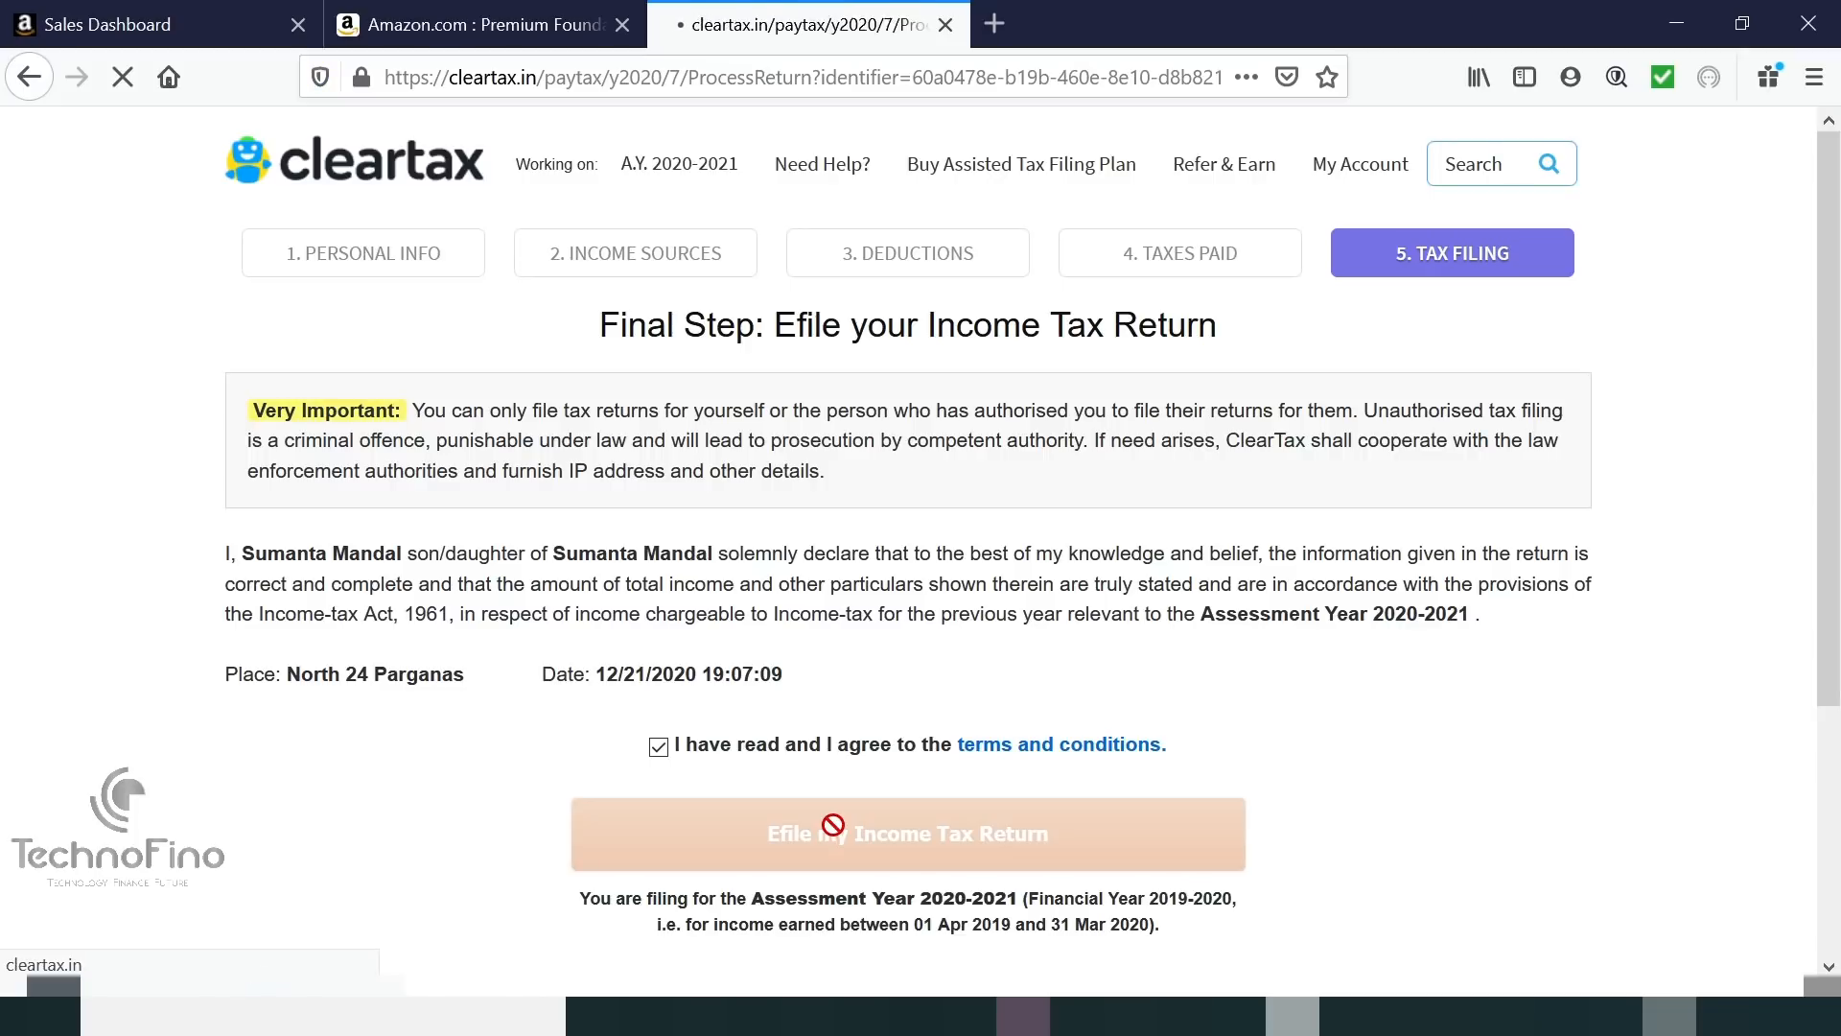